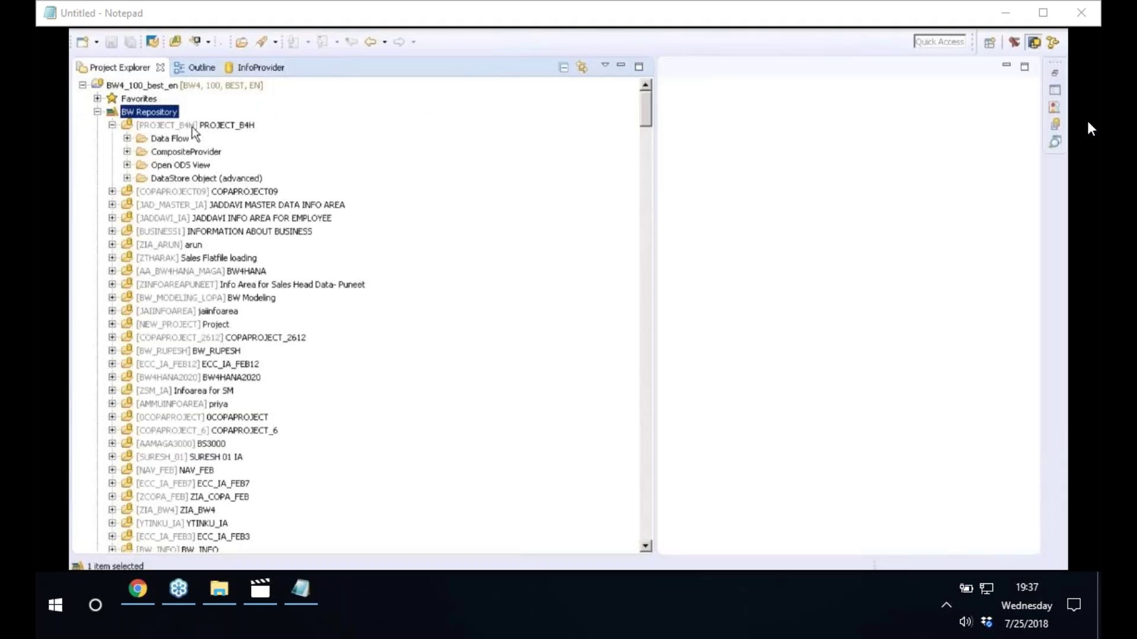
pyautogui.click(191, 126)
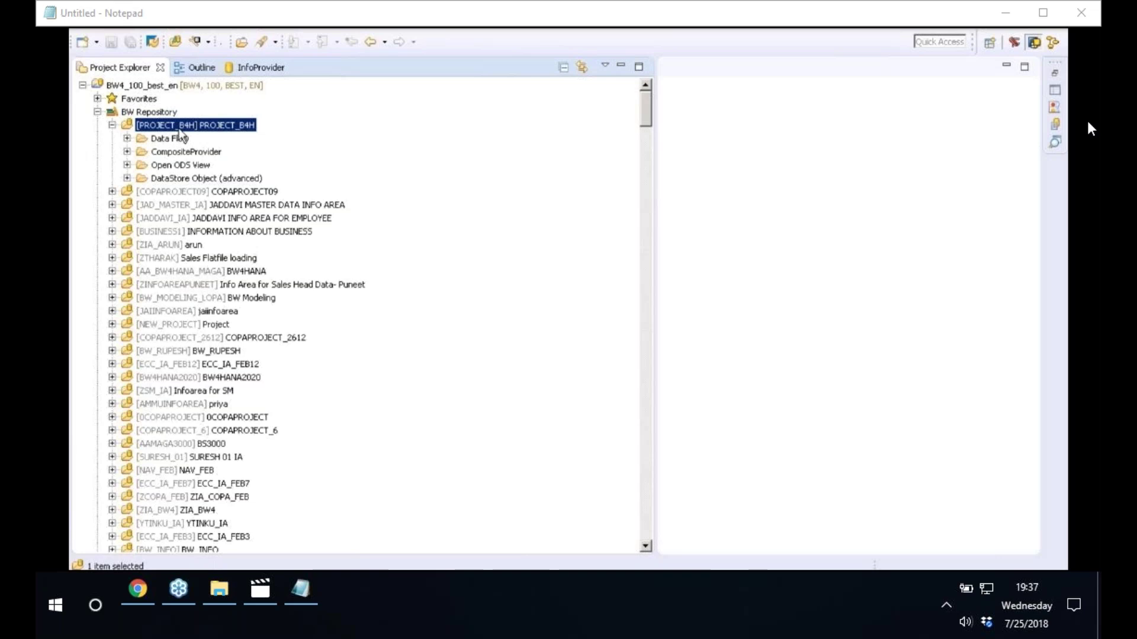
pyautogui.rightClick(181, 135)
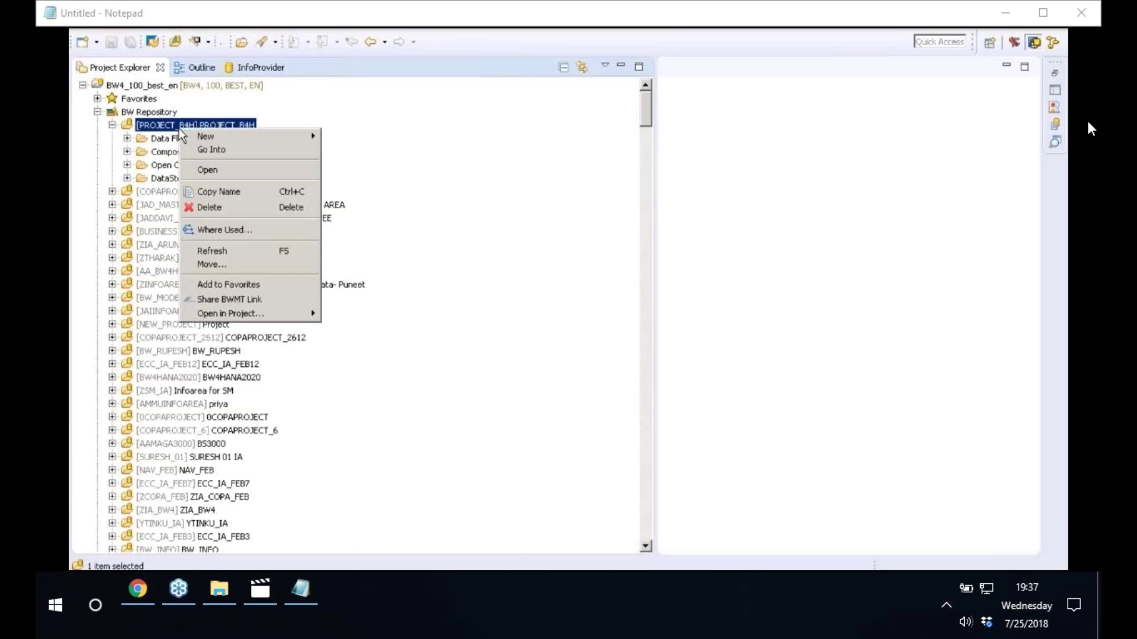
pyautogui.moveTo(244, 138)
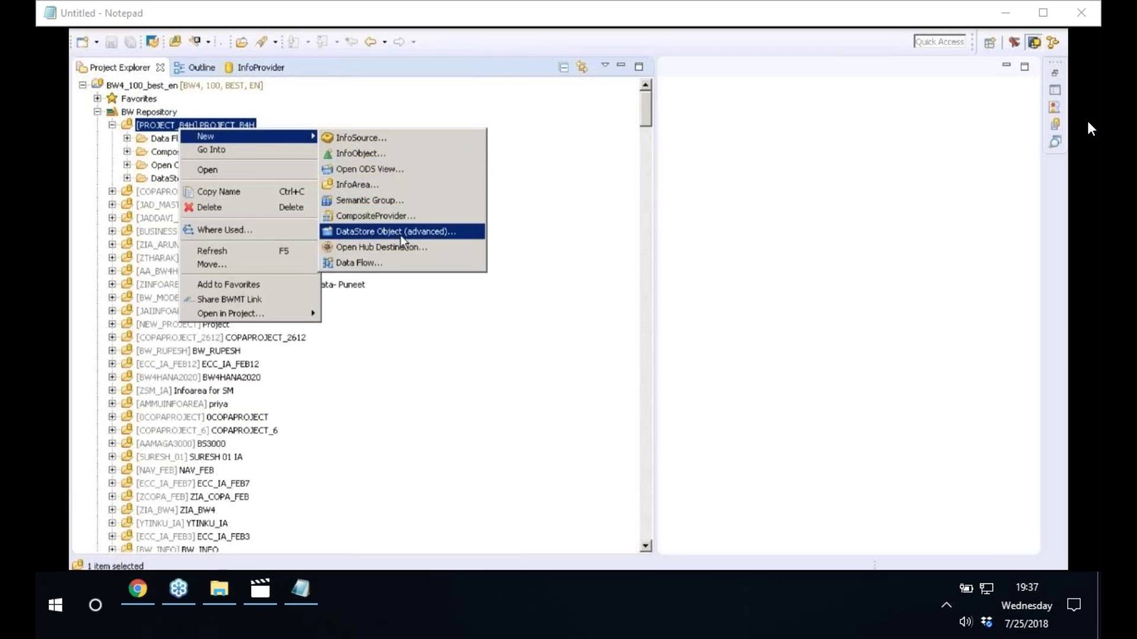
pyautogui.click(104, 117)
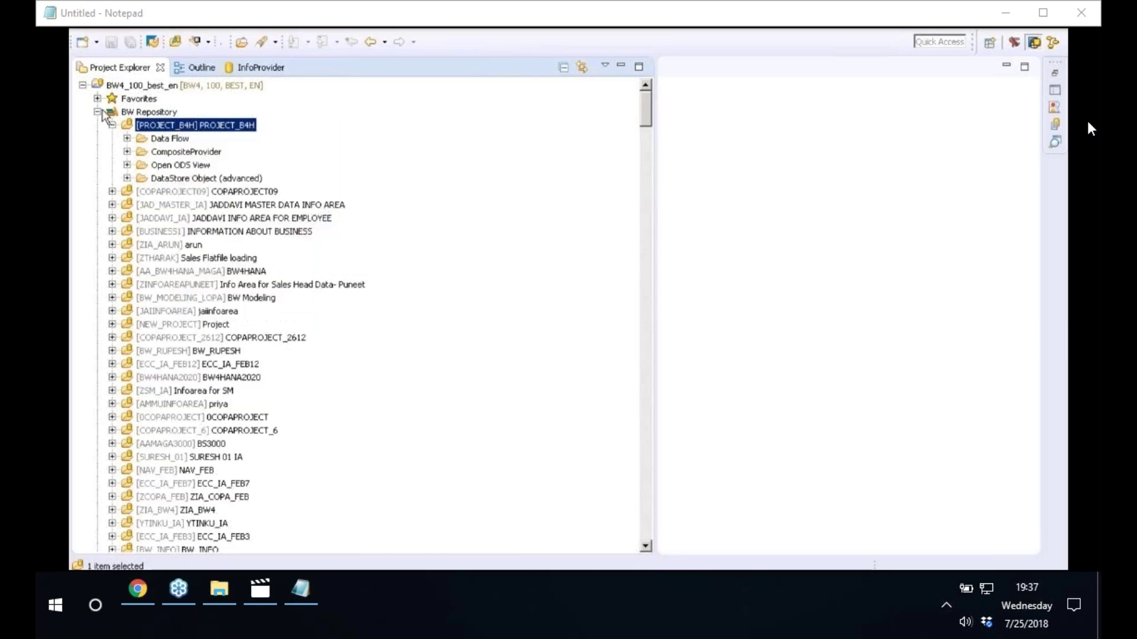
pyautogui.click(97, 112)
pyautogui.click(97, 113)
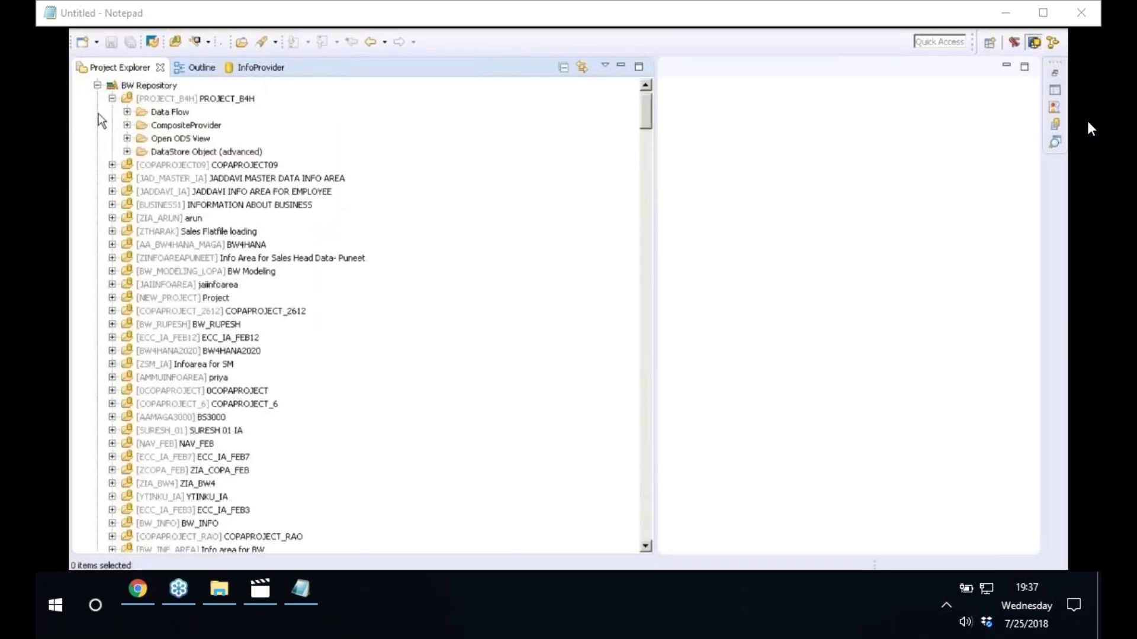
# Start a new DataStore Object (advanced) in the PROJECT_B4H InfoArea.
pyautogui.click(146, 89)
pyautogui.click(153, 98)
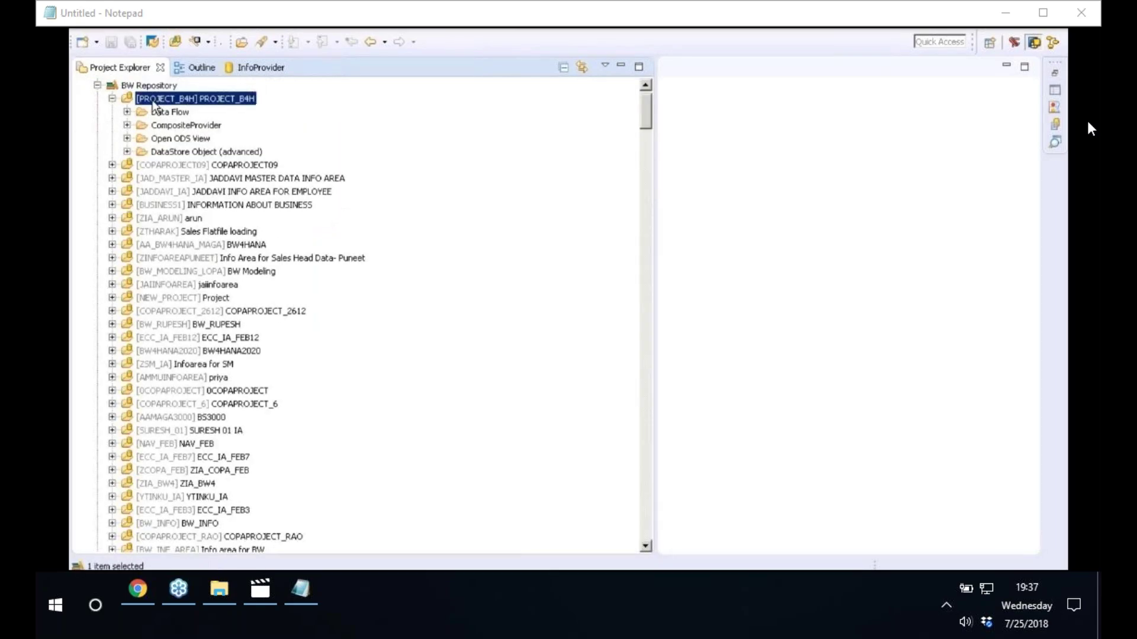
pyautogui.rightClick(153, 102)
pyautogui.moveTo(272, 110)
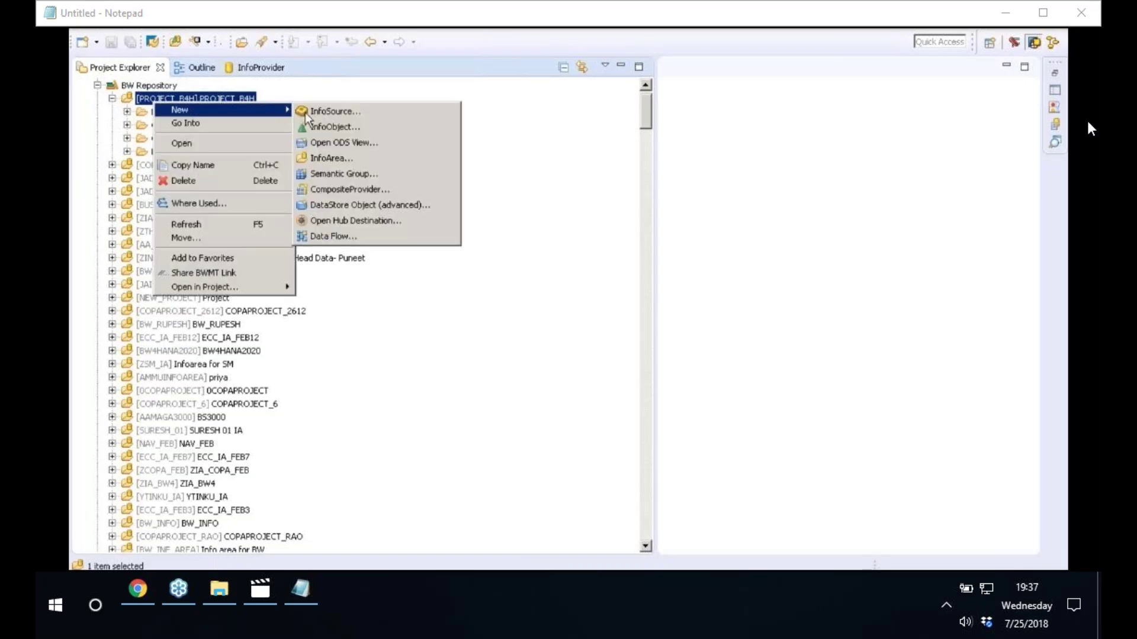
pyautogui.click(351, 206)
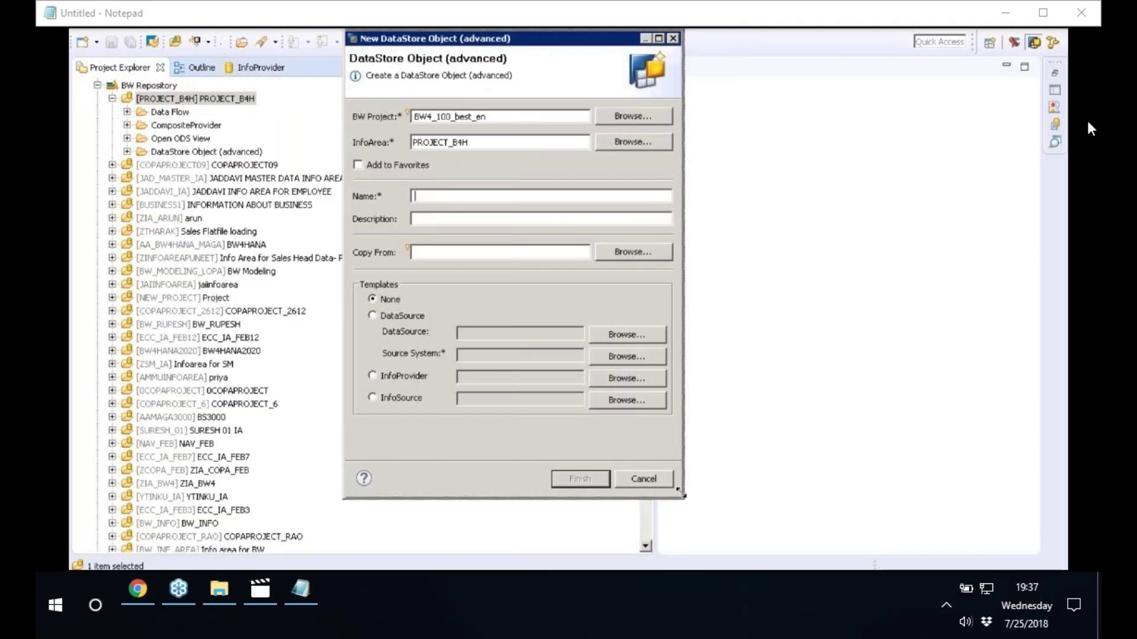
pyautogui.moveTo(678, 492); pyautogui.dragTo(675, 448)
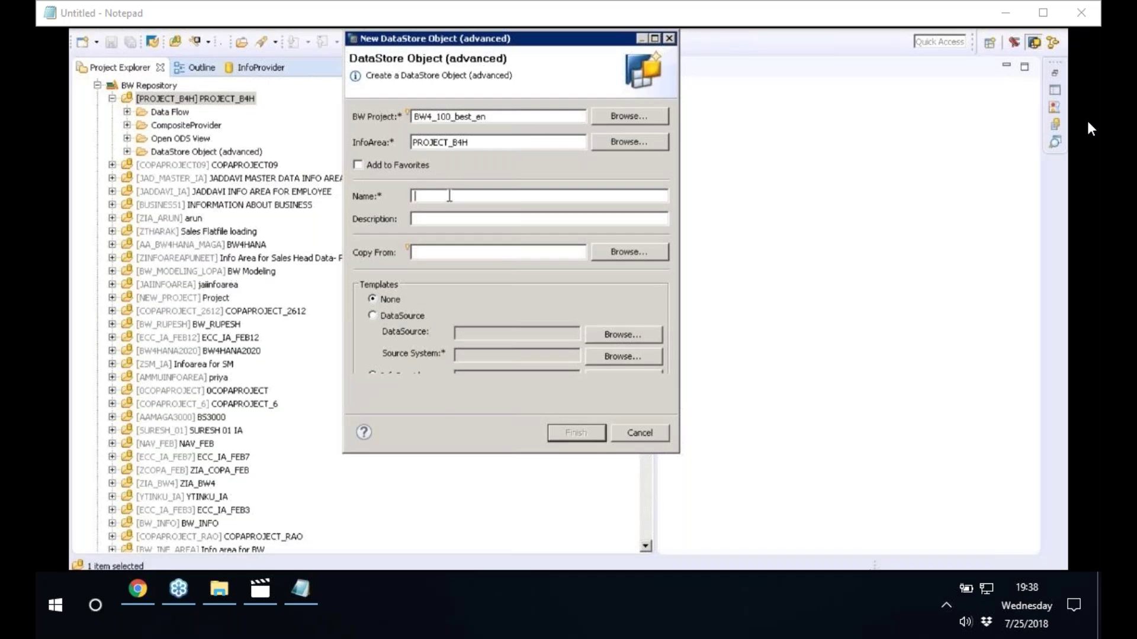
# Enter ZBBP10 as the object's name and description, and choose a DataSource as its template.
pyautogui.write('ZBB')
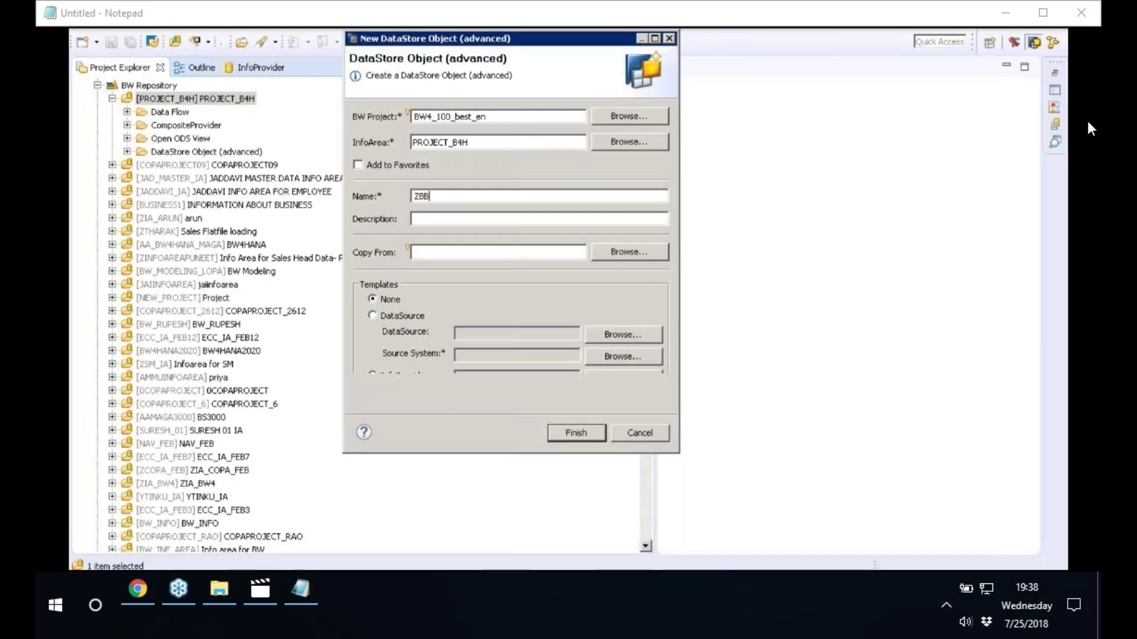
pyautogui.write('P10')
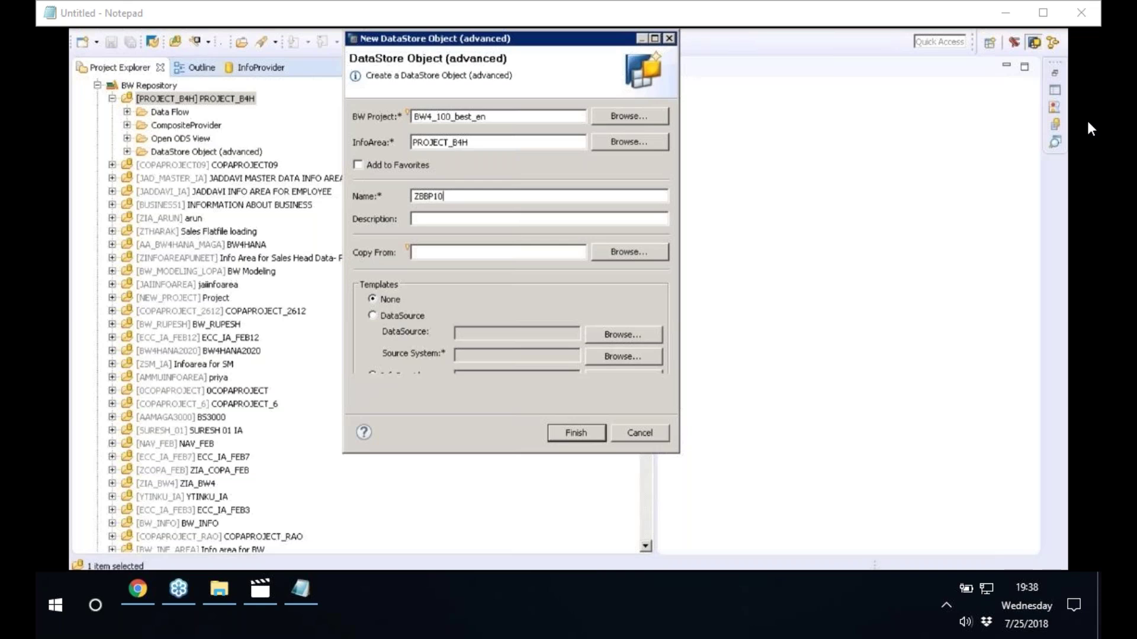
pyautogui.hotkey('ctrl', 'a')
pyautogui.hotkey('ctrl', 'c')
pyautogui.click(471, 220)
pyautogui.hotkey('ctrl', 'v')
pyautogui.click(395, 316)
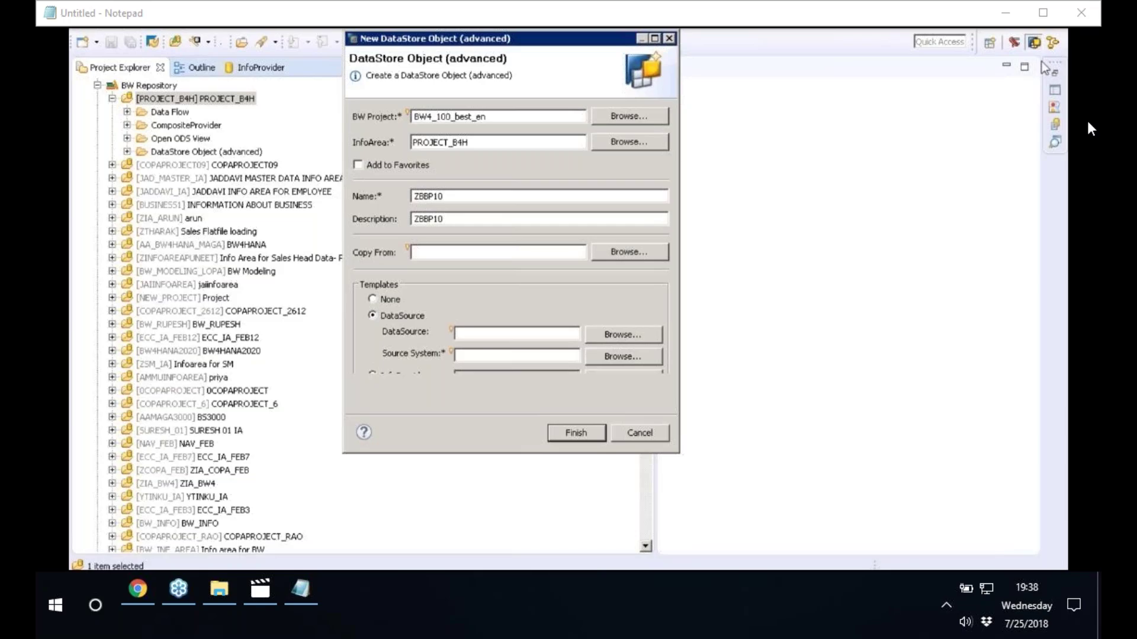
# Try to enter ZDSBW as the DataSource and look up source system T90CLNT090.
pyautogui.write('ZDSBW')
pyautogui.click(540, 356)
pyautogui.click(605, 357)
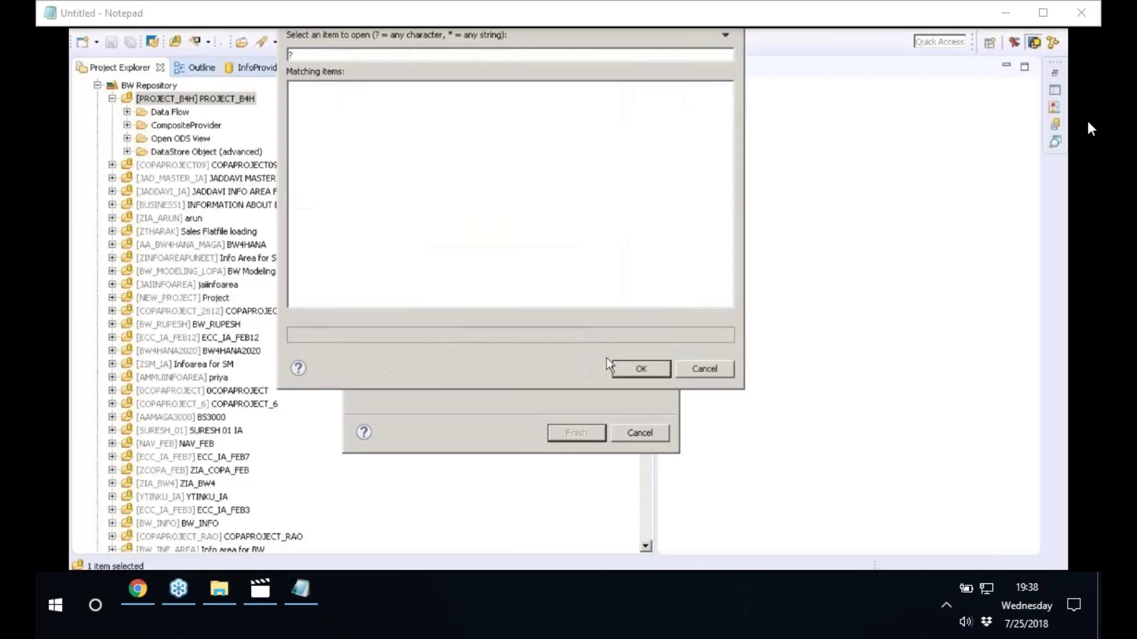
pyautogui.press('BackSpace')
pyautogui.write('T90CLNT090')
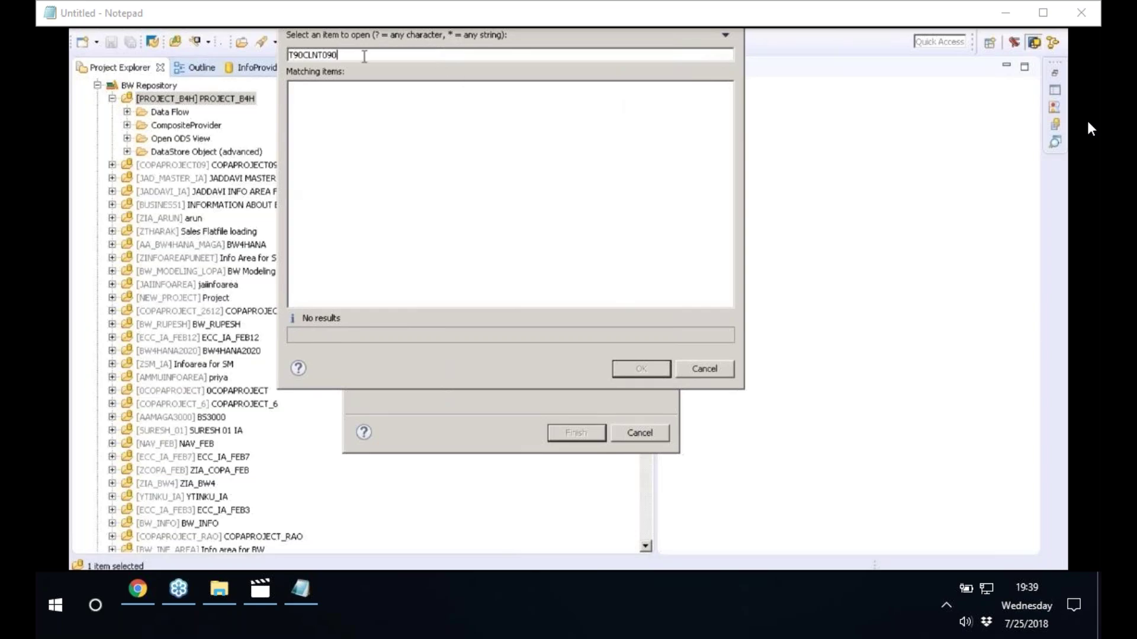
pyautogui.press('BackSpace')
pyautogui.press('BackSpace')
pyautogui.press('BackSpace')
pyautogui.press('BackSpace')
pyautogui.press('BackSpace')
pyautogui.press('BackSpace')
pyautogui.press('BackSpace')
pyautogui.press('BackSpace')
pyautogui.press('BackSpace')
pyautogui.press('BackSpace')
pyautogui.write('?')
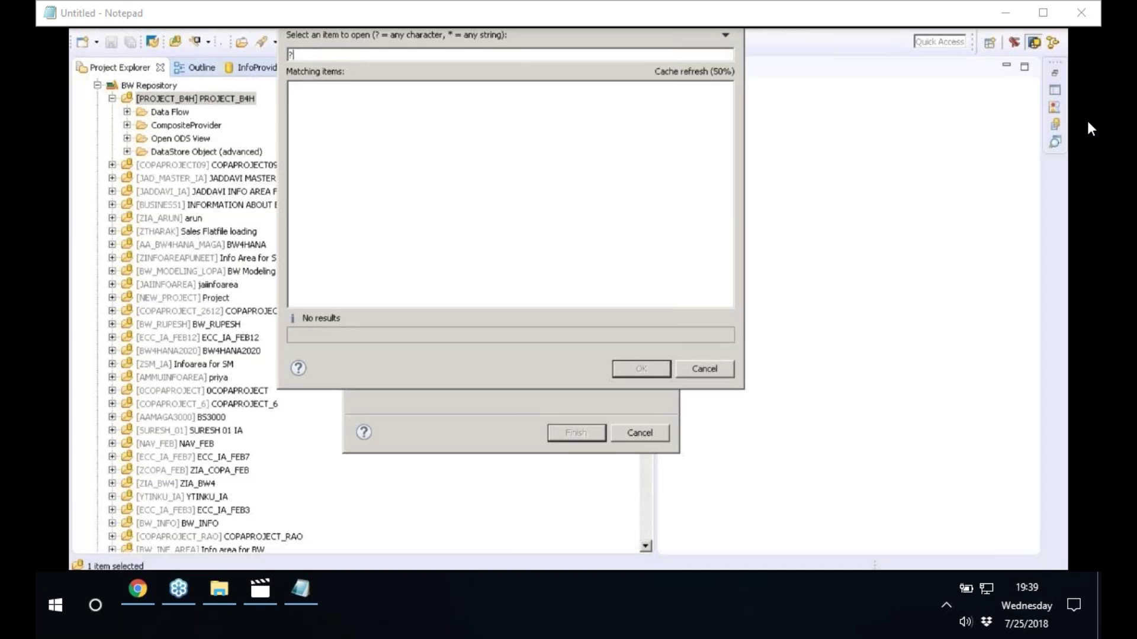
pyautogui.press('BackSpace')
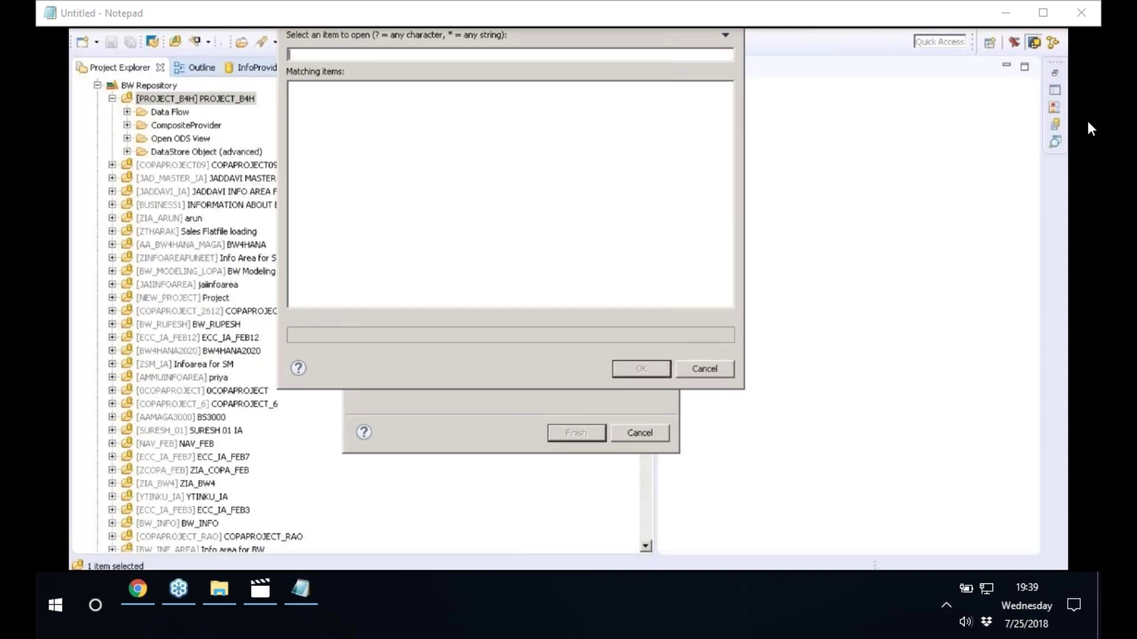
pyautogui.click(704, 369)
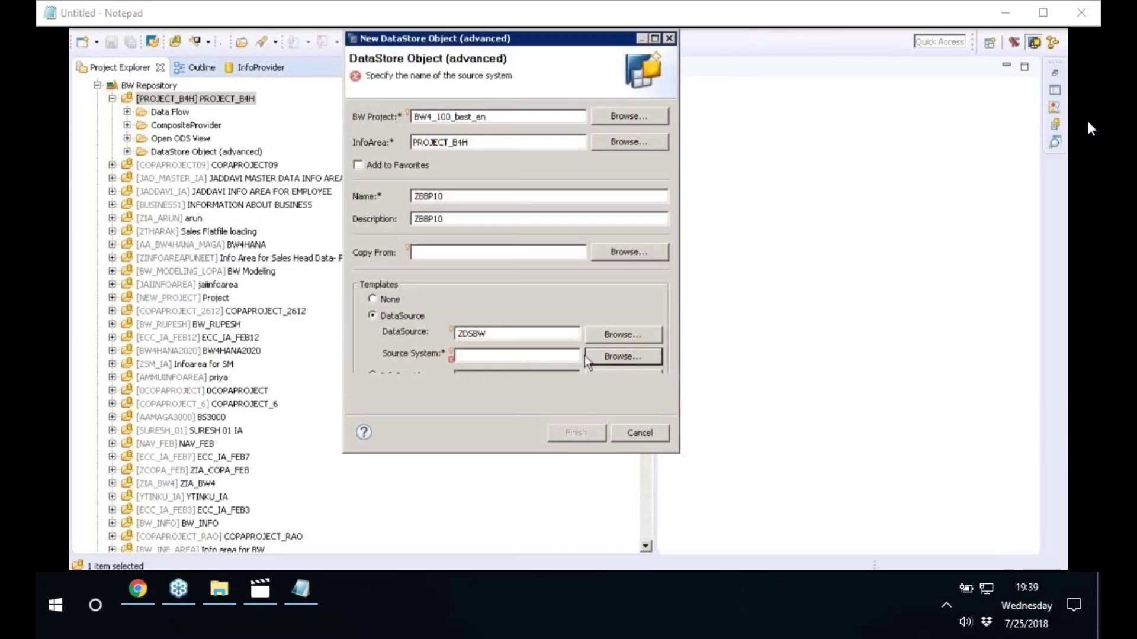
# Enlarge the dialog and set the template's source system to T90CLNT090, ODP (SAPI).
pyautogui.click(680, 457)
pyautogui.moveTo(680, 454); pyautogui.dragTo(787, 570)
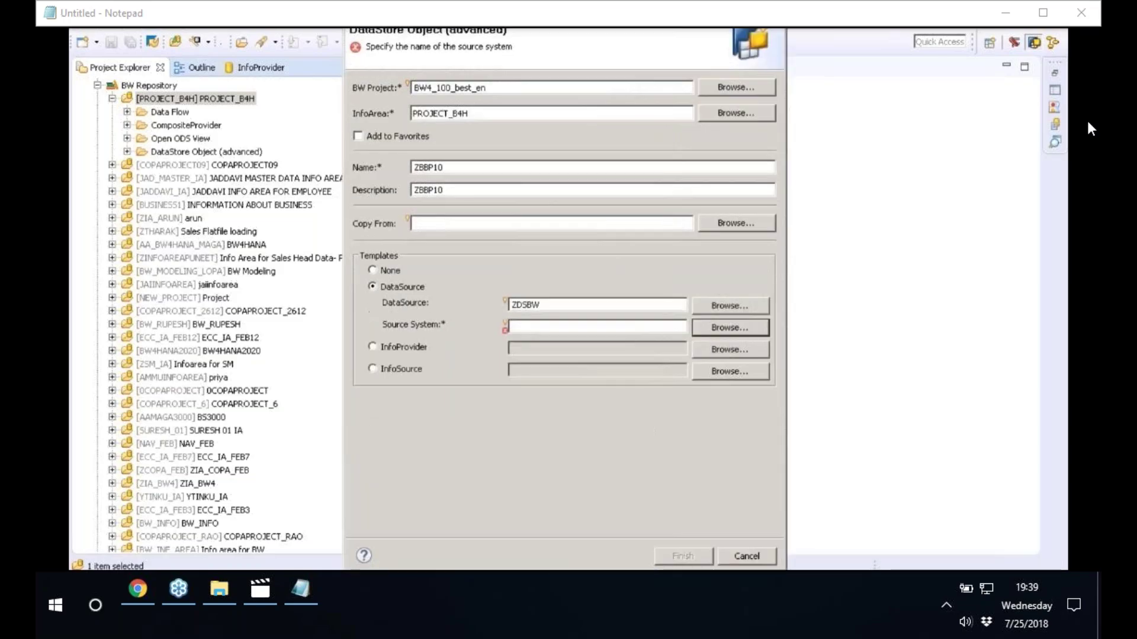
pyautogui.click(730, 328)
pyautogui.click(695, 367)
pyautogui.doubleClick(562, 303)
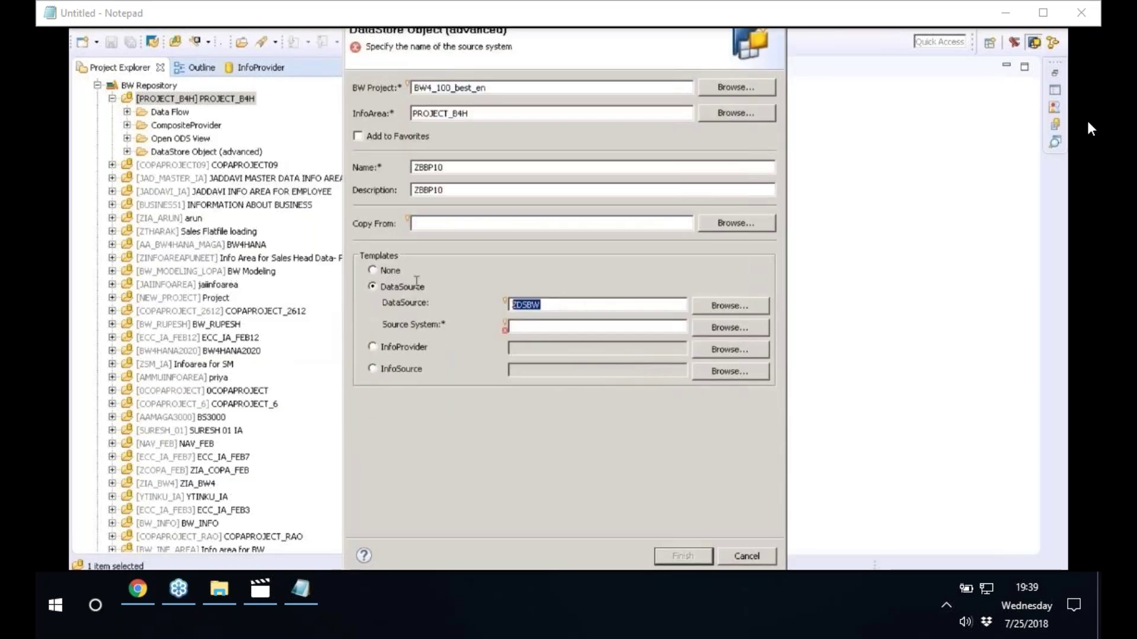
pyautogui.click(730, 327)
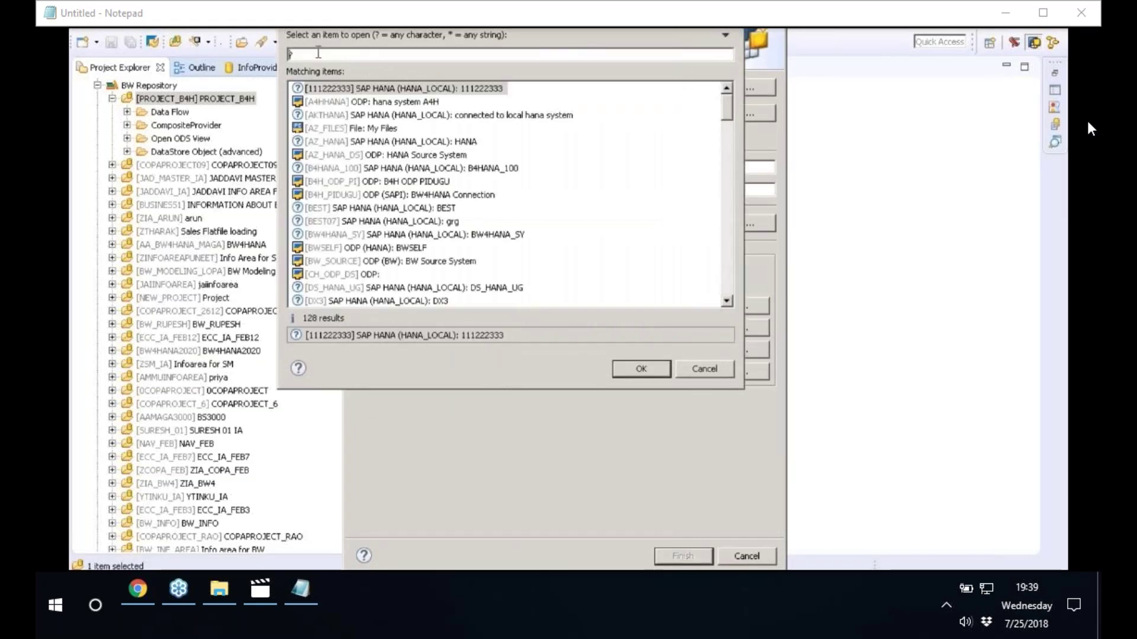
pyautogui.moveTo(727, 112); pyautogui.dragTo(701, 215)
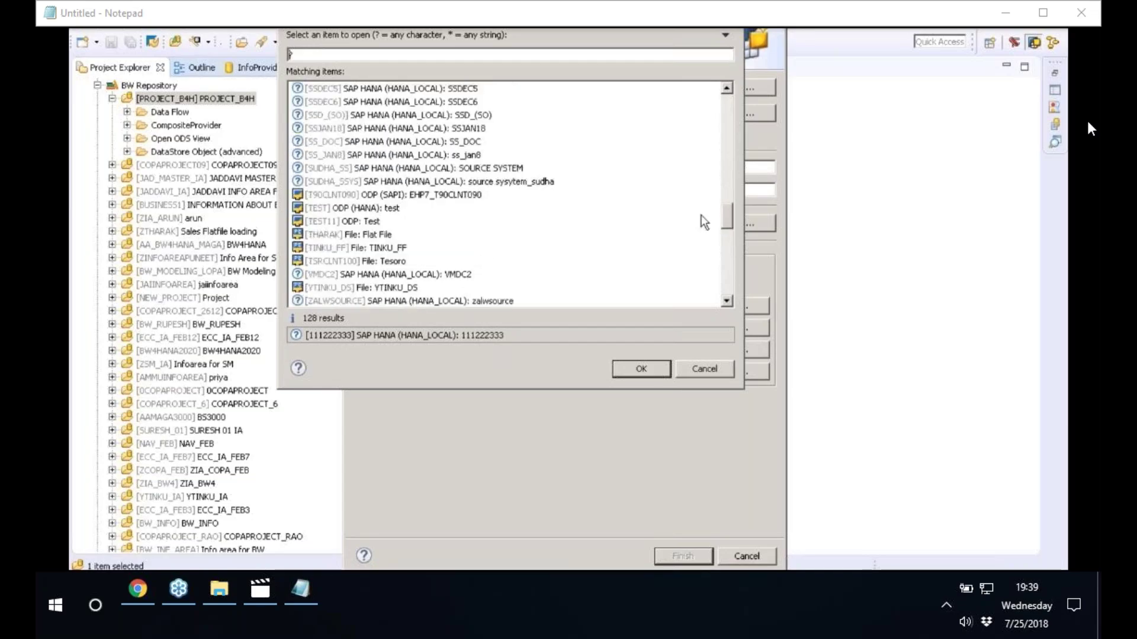
pyautogui.click(421, 195)
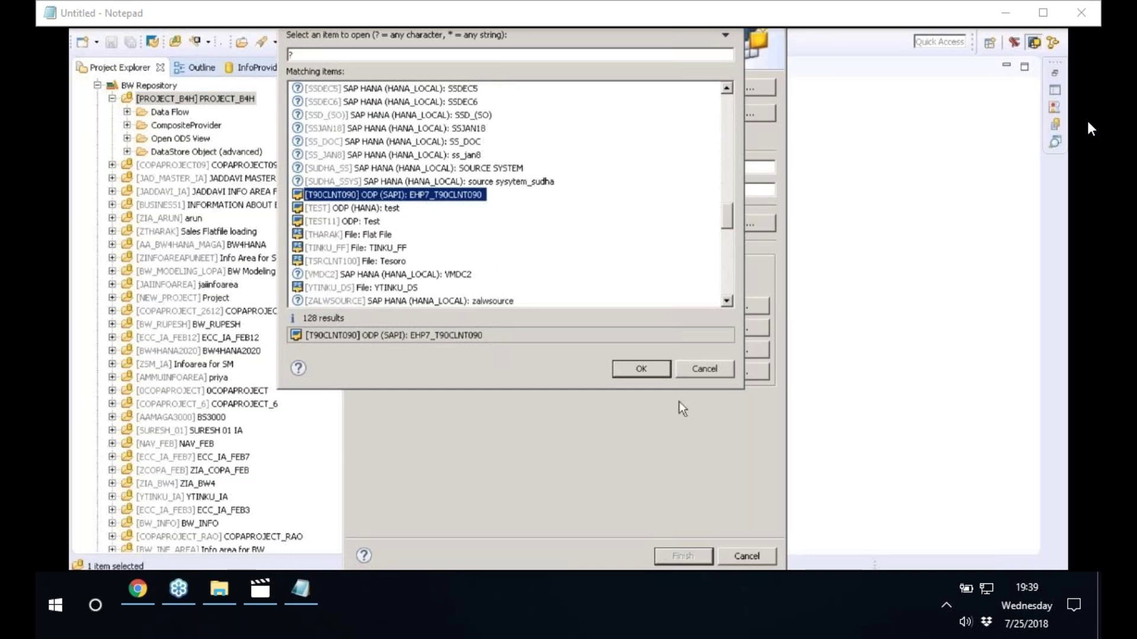
pyautogui.click(641, 369)
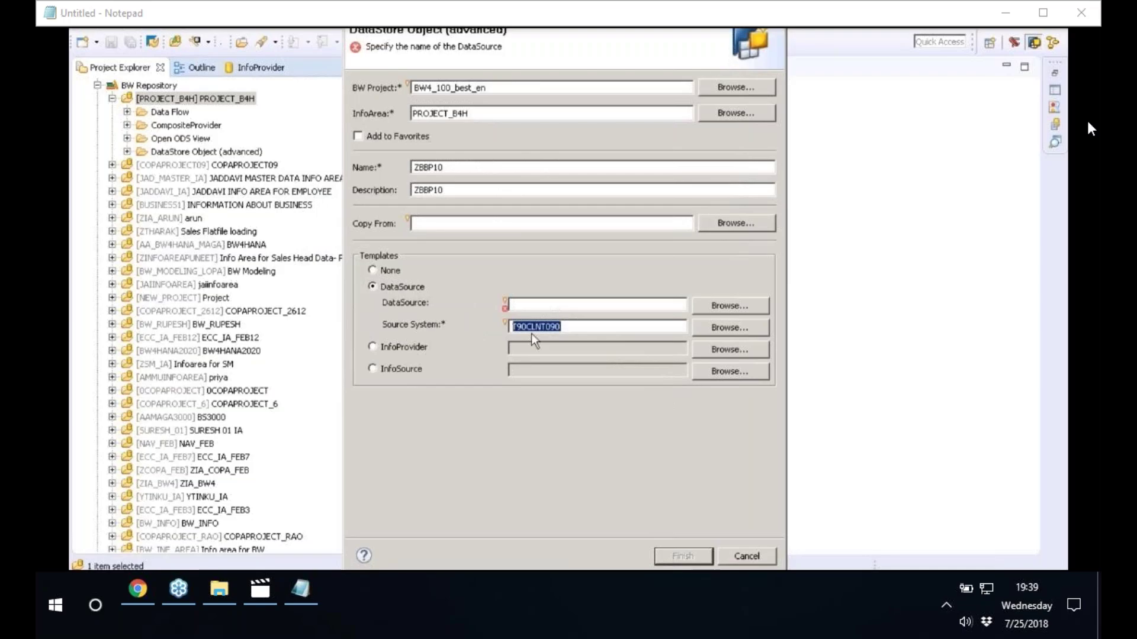
# Search the DataSources for ZDSBW and choose ZDSO_DS as the template DataSource.
pyautogui.click(727, 305)
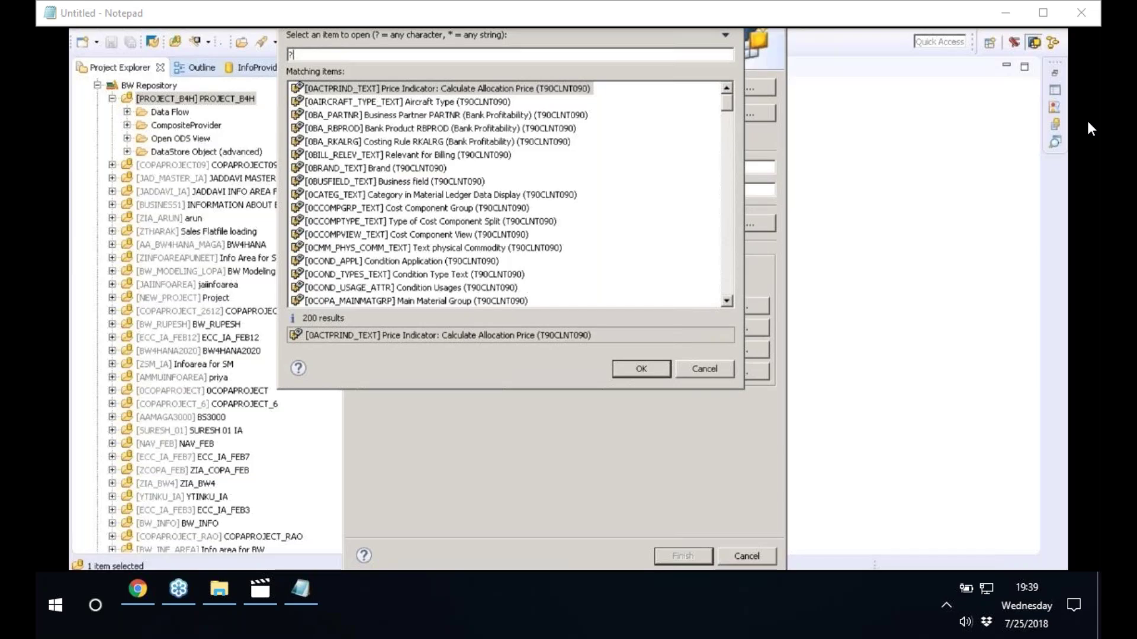
pyautogui.write('ZDS')
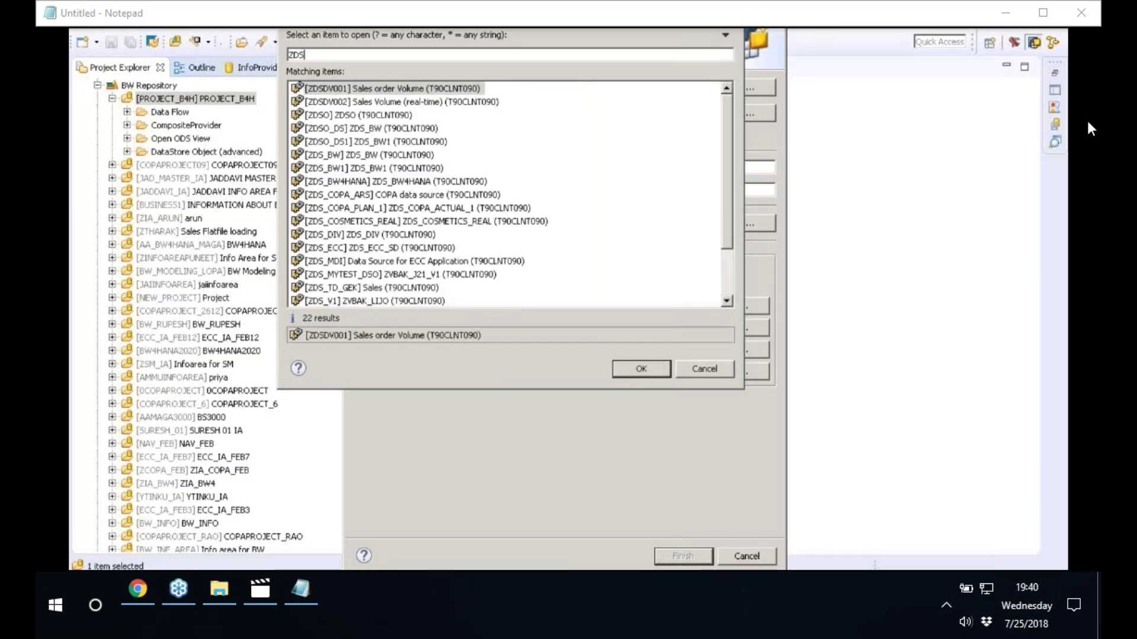
pyautogui.write('BW')
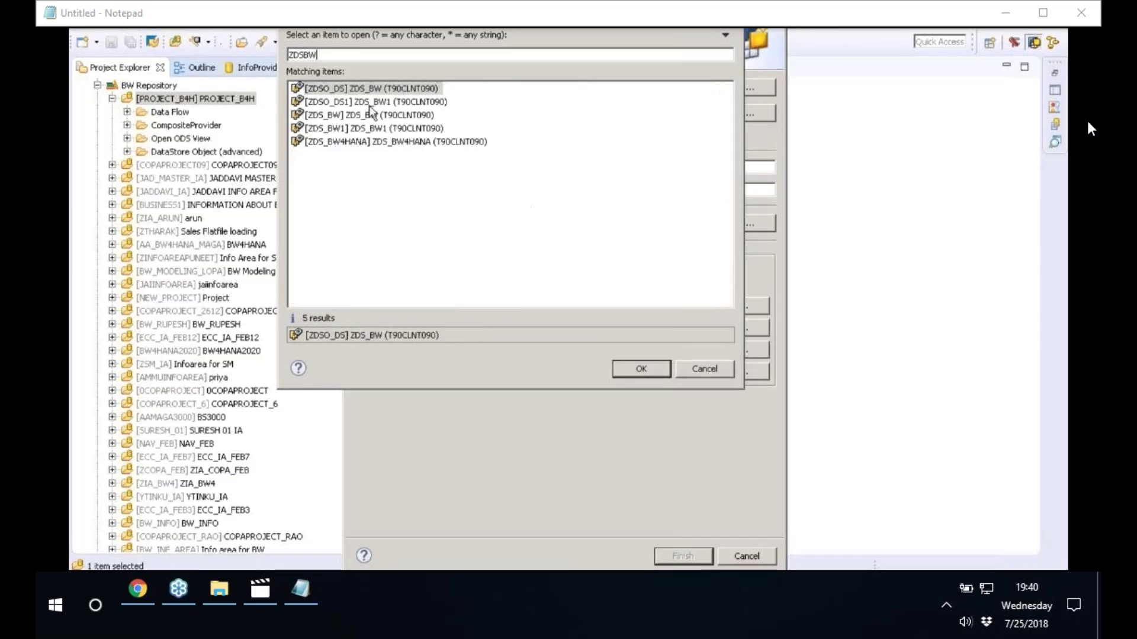
pyautogui.click(415, 90)
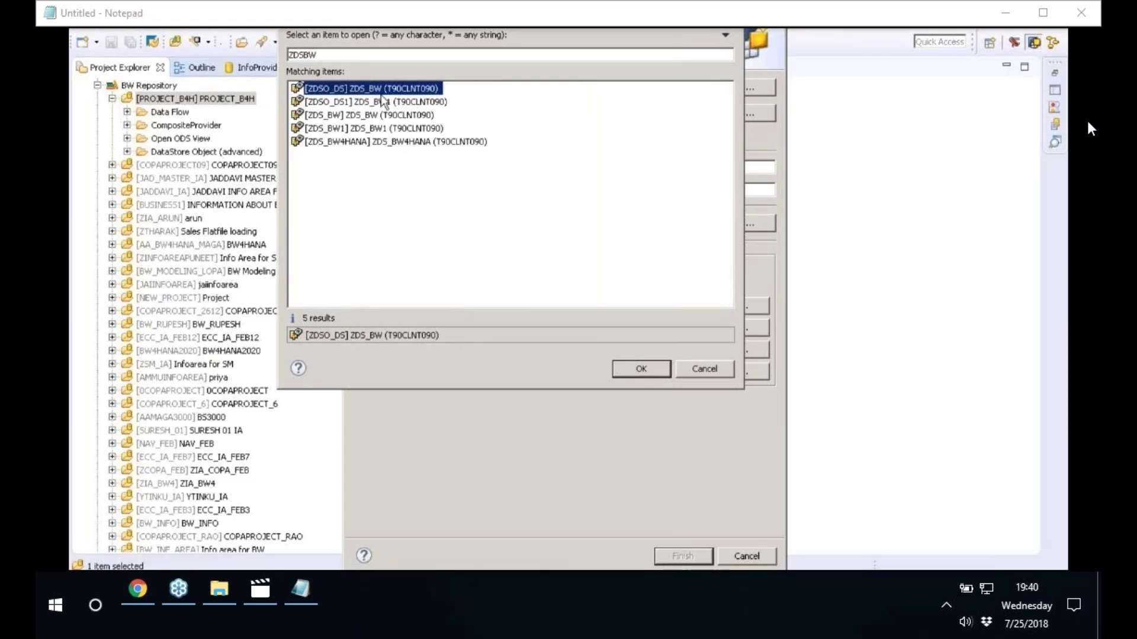
pyautogui.click(641, 369)
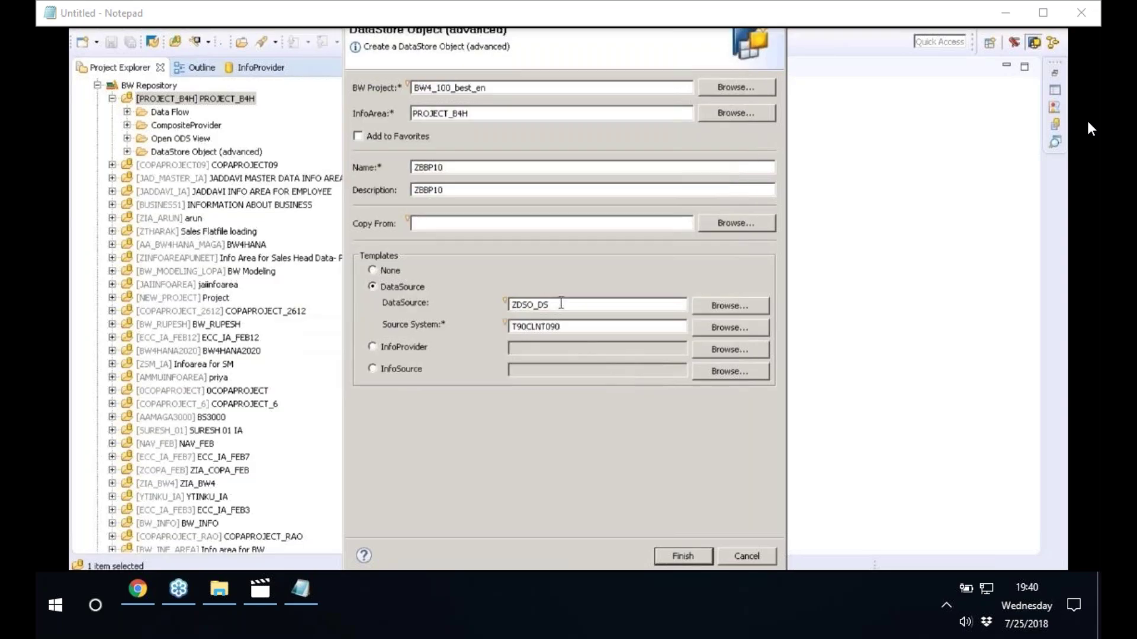
# Finish creating the DataStore object with the chosen DataSource and source system.
pyautogui.click(563, 325)
pyautogui.hotkey('ctrl', 'a')
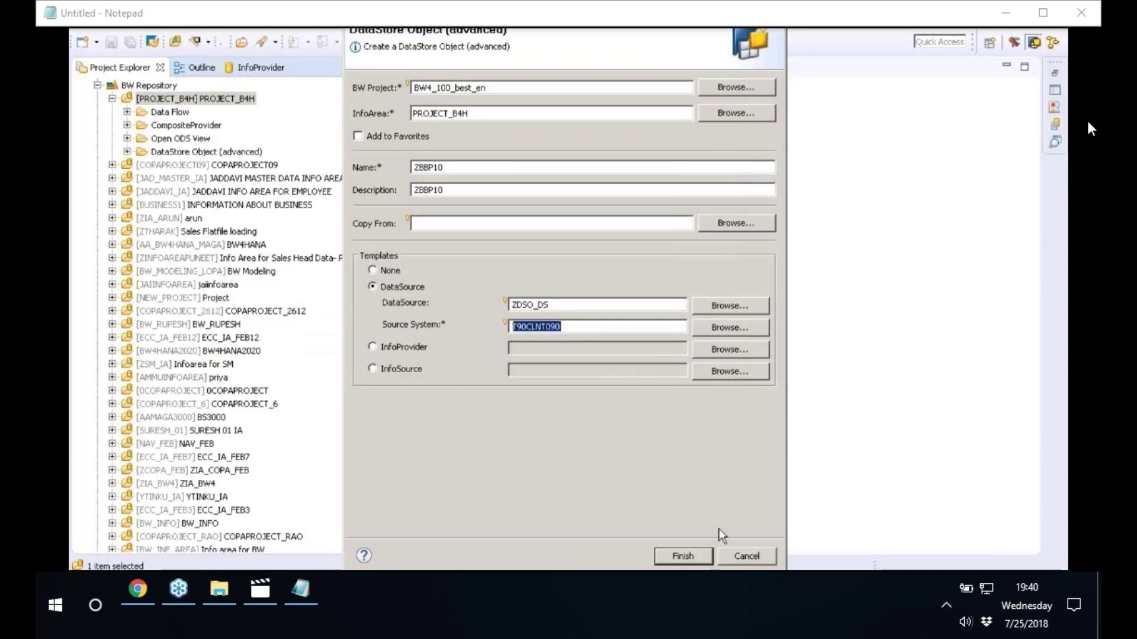
pyautogui.click(678, 557)
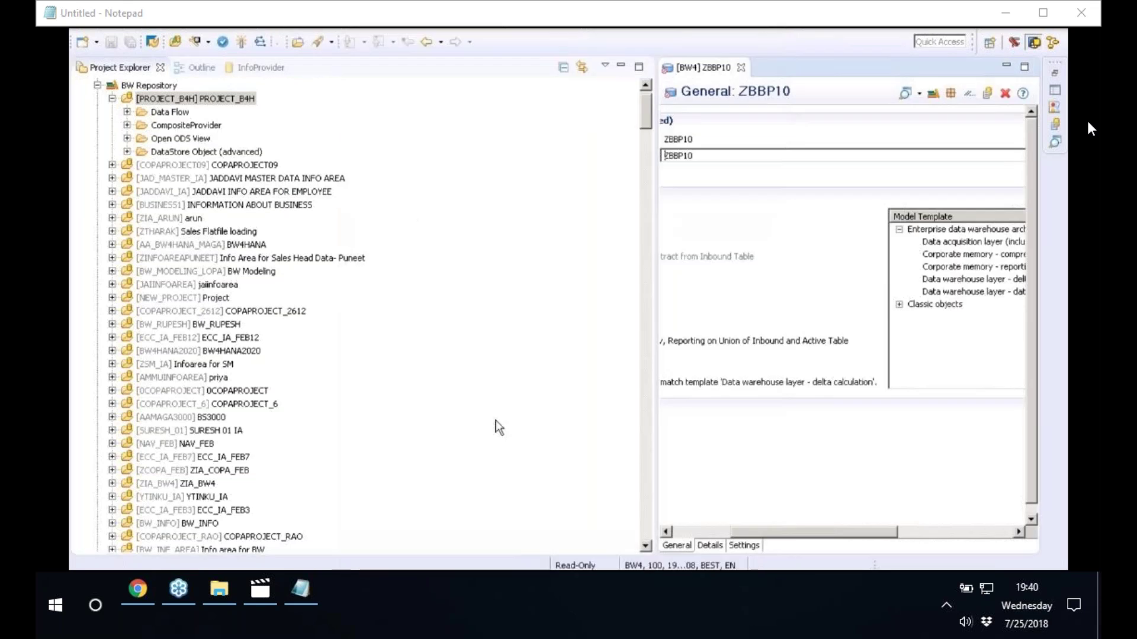
# Widen the ZBBP10 editor, select the Write-optimized DataStore Object model template and enable the External SAP HANA View.
pyautogui.moveTo(656, 299); pyautogui.dragTo(259, 286)
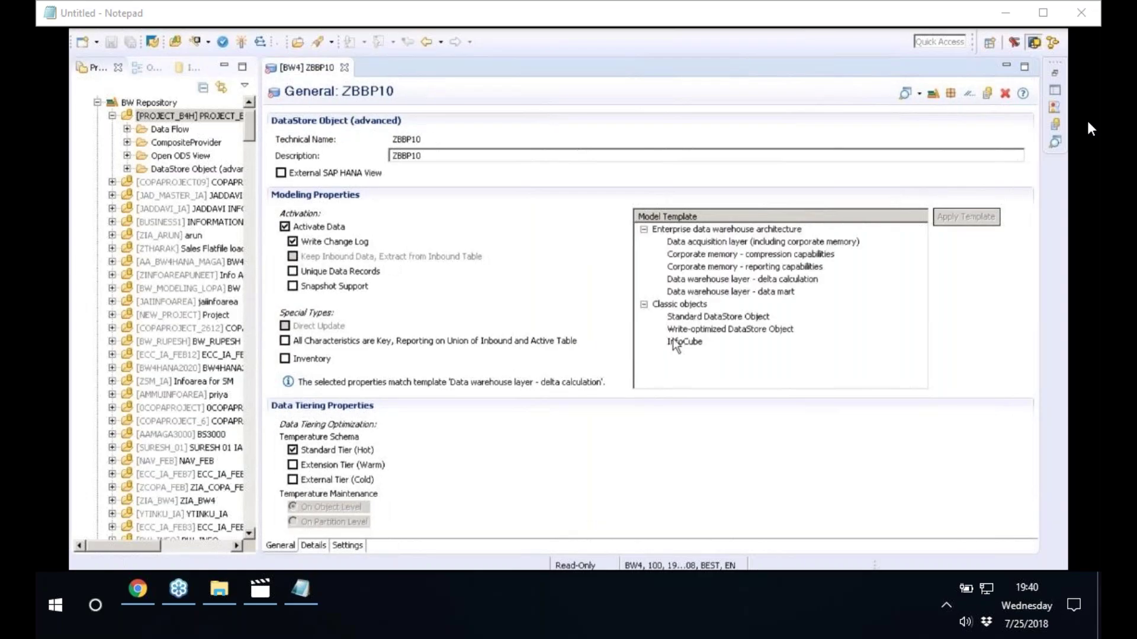
pyautogui.click(718, 317)
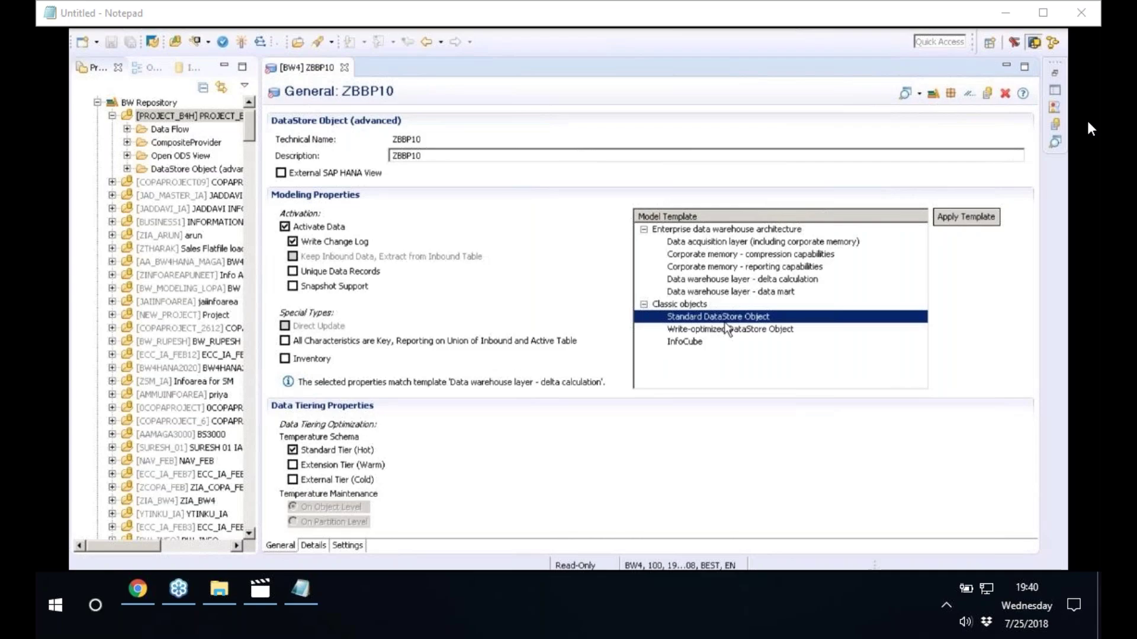
pyautogui.click(731, 331)
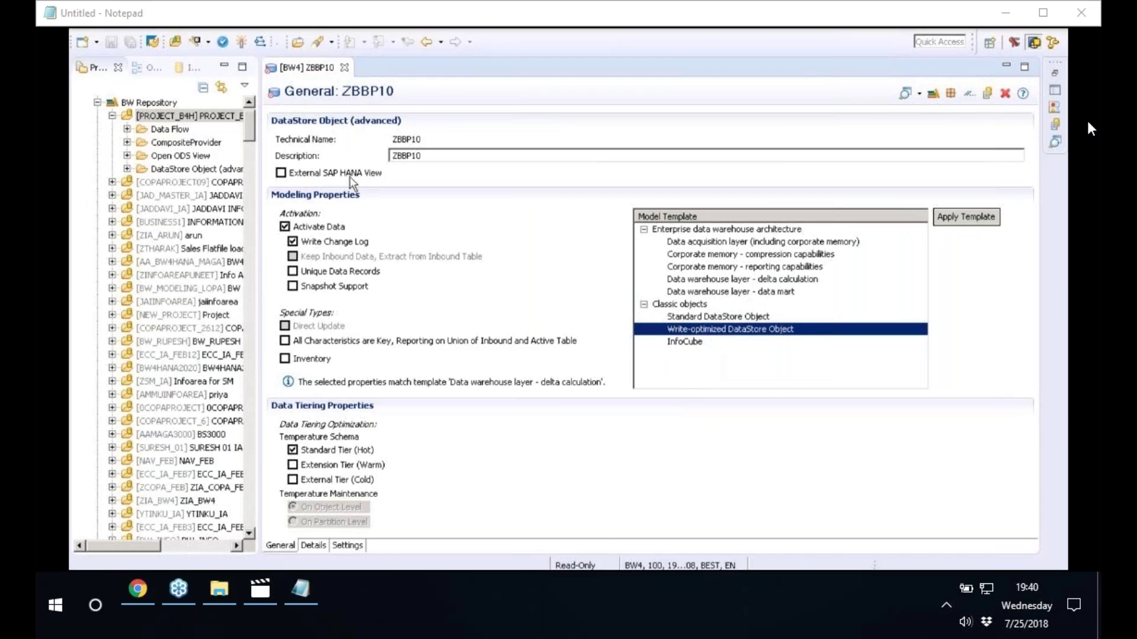
pyautogui.click(280, 174)
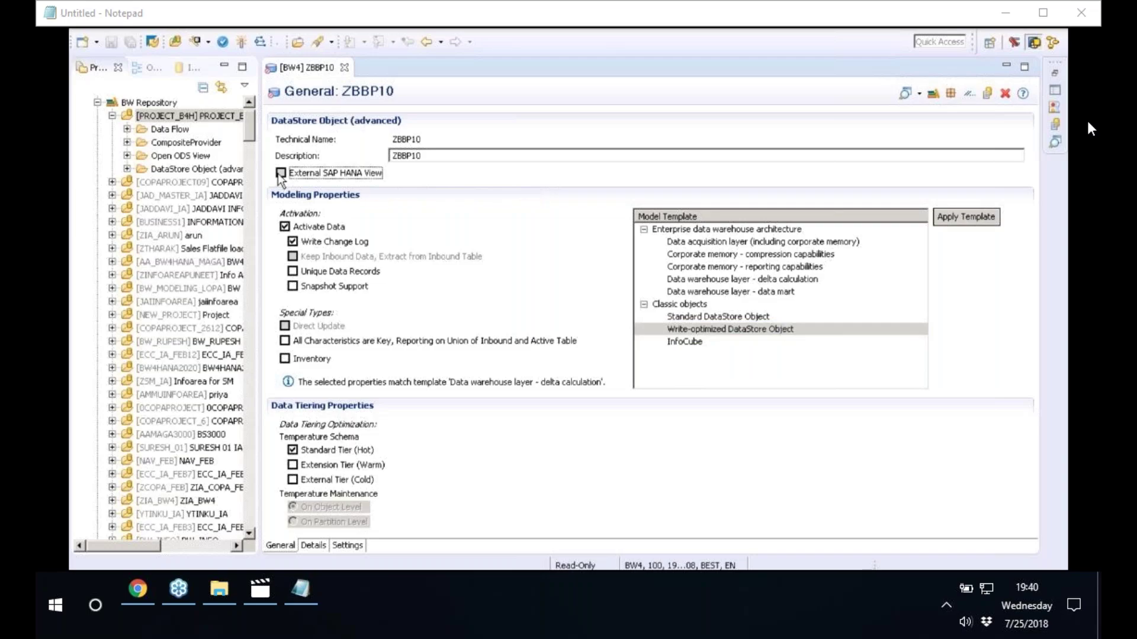
pyautogui.click(281, 173)
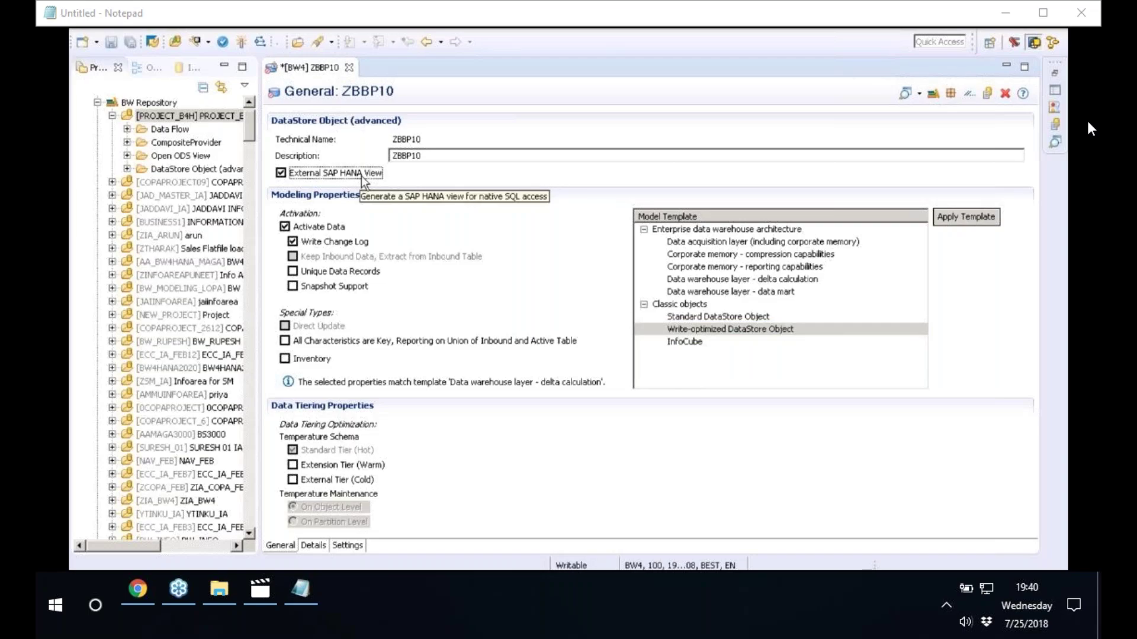
# Review the key and non-key fields of ZBBP10 and activate the DataStore object.
pyautogui.click(705, 332)
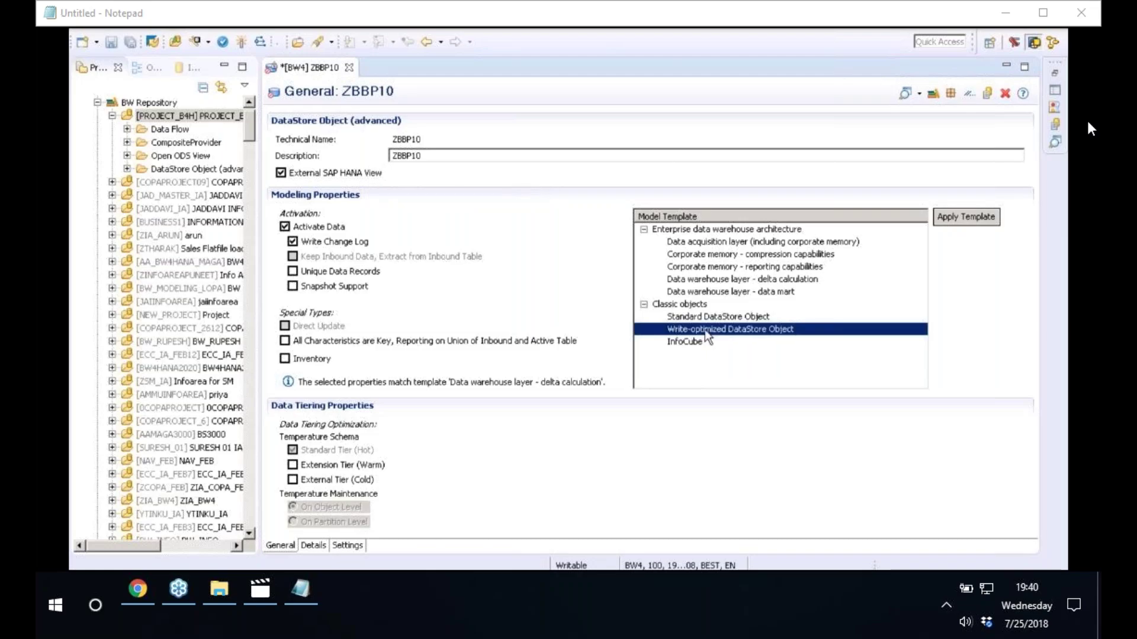
pyautogui.click(313, 545)
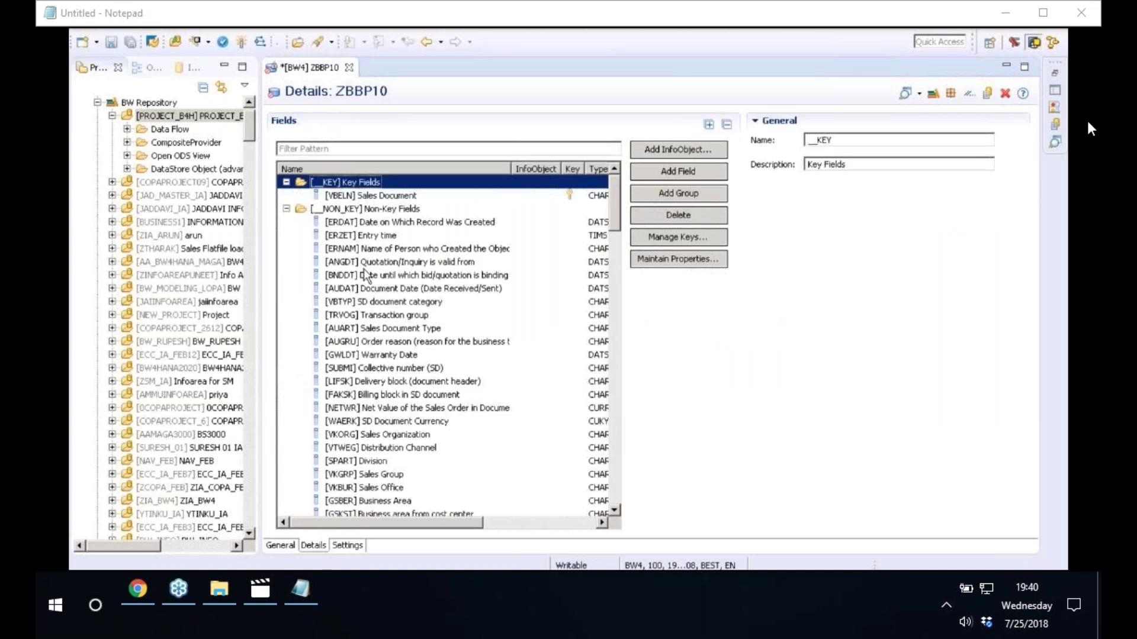
pyautogui.scroll(-1, 615, 220)
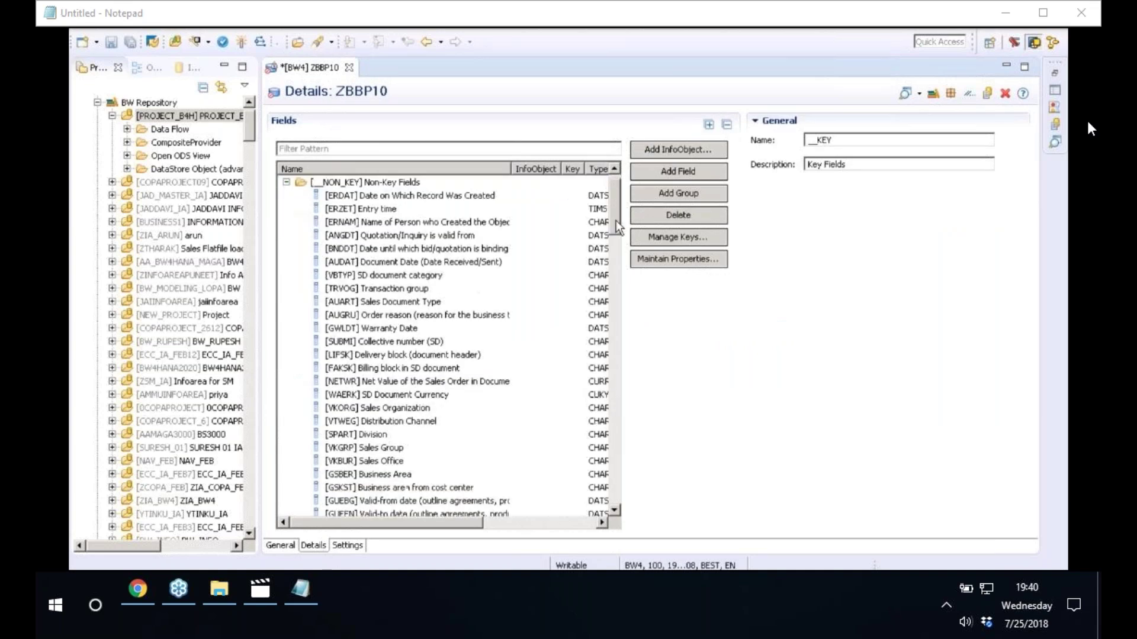
pyautogui.moveTo(615, 220)
pyautogui.mouseDown()
pyautogui.moveTo(618, 267)
pyautogui.moveTo(616, 213)
pyautogui.mouseUp()
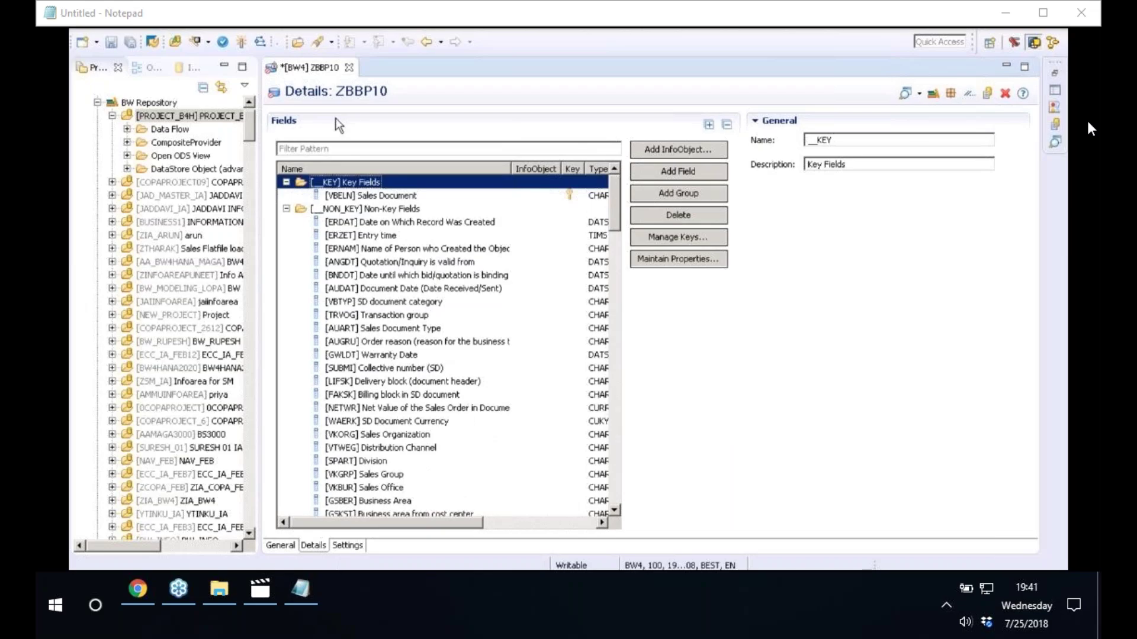
pyautogui.click(242, 42)
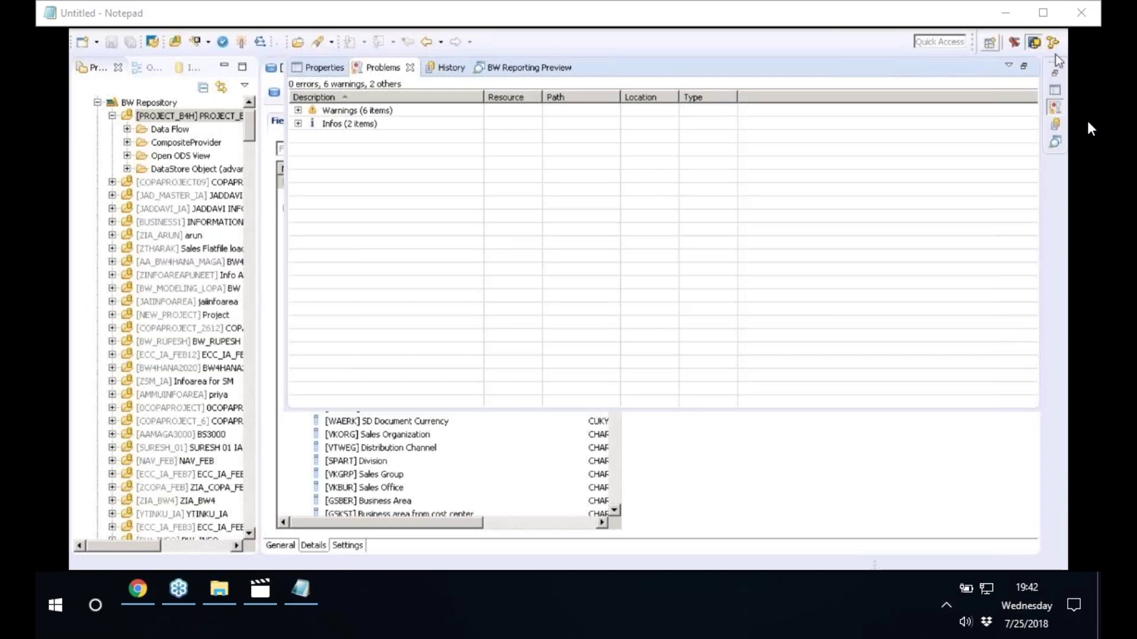
pyautogui.click(784, 445)
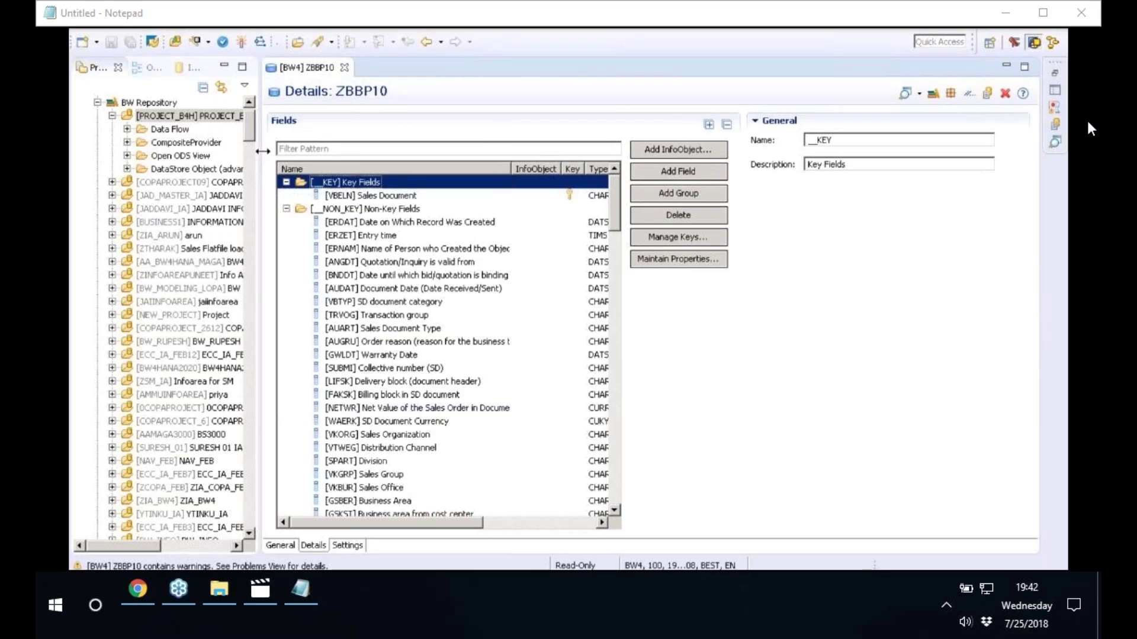
# Start a new transformation targeting ZBBP10 in PROJECT_B4H and set its source object type to DataSource.
pyautogui.moveTo(262, 151); pyautogui.dragTo(438, 151)
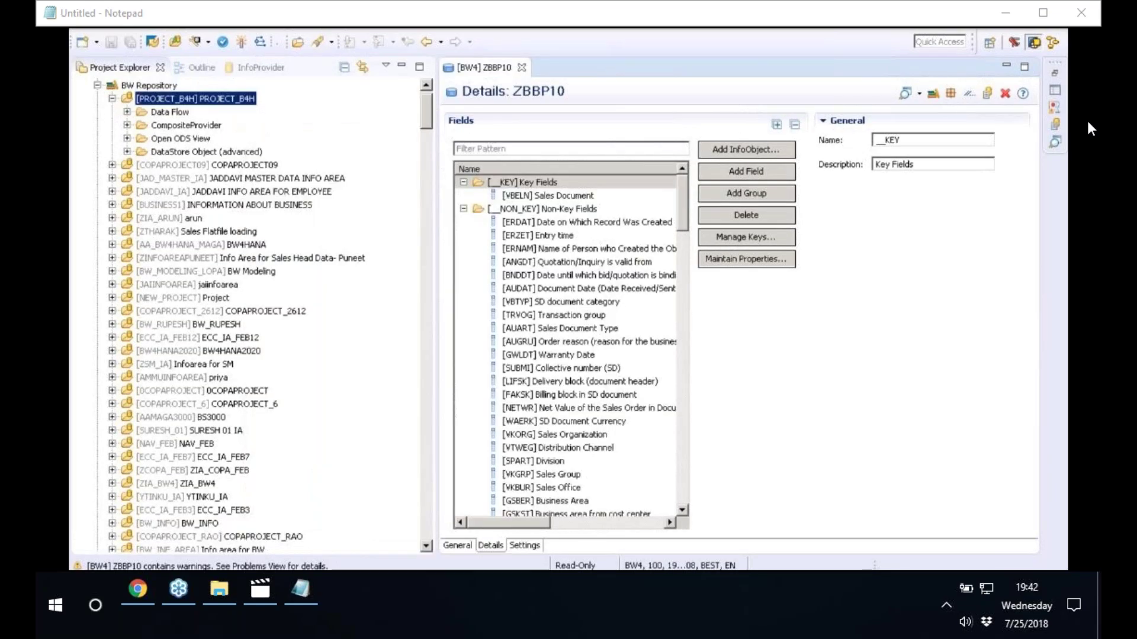
pyautogui.click(126, 152)
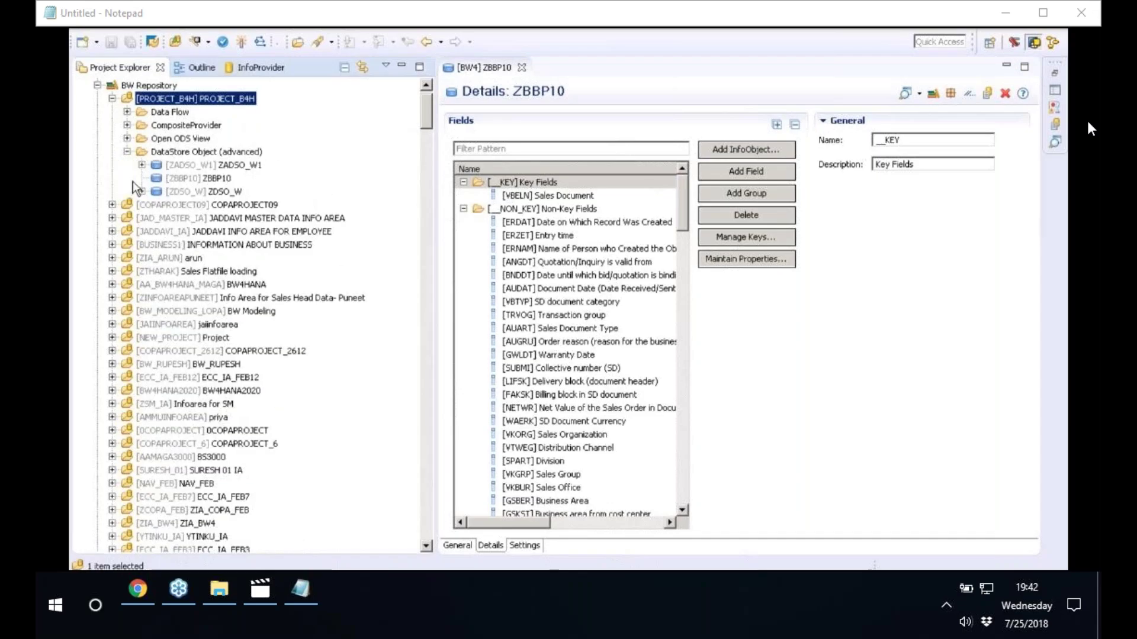
pyautogui.click(197, 178)
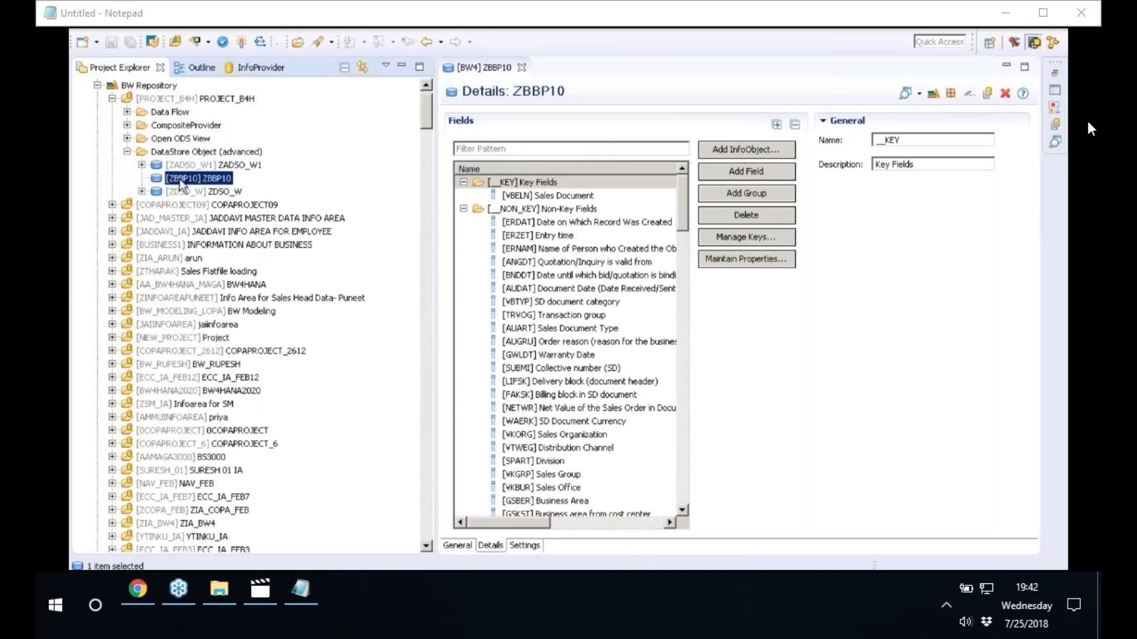
pyautogui.rightClick(180, 181)
pyautogui.moveTo(220, 194)
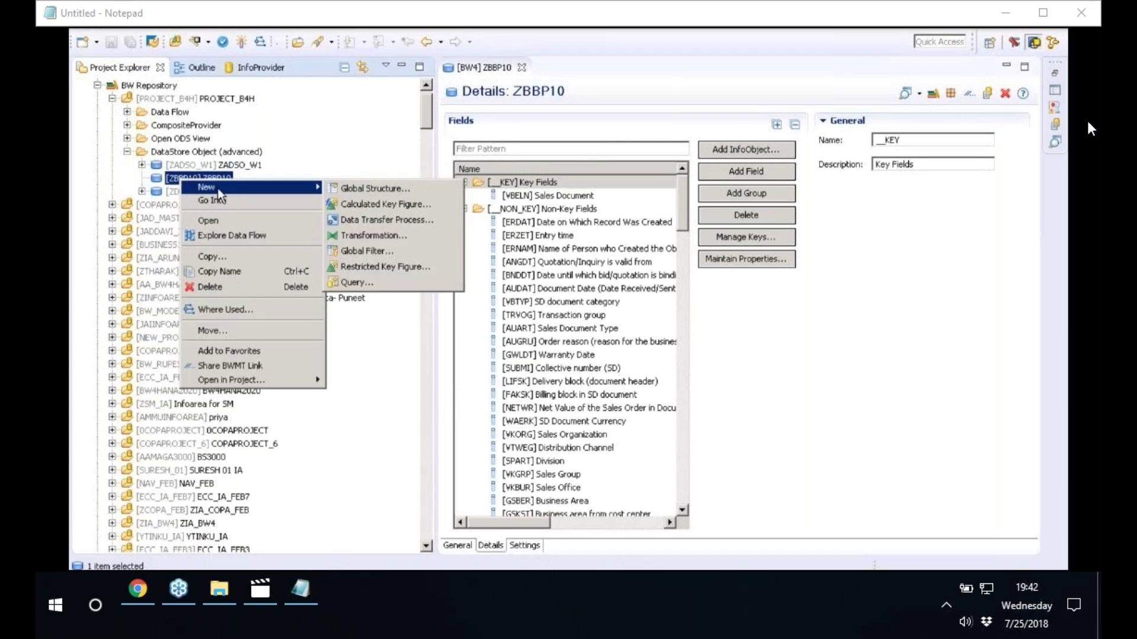
pyautogui.click(408, 243)
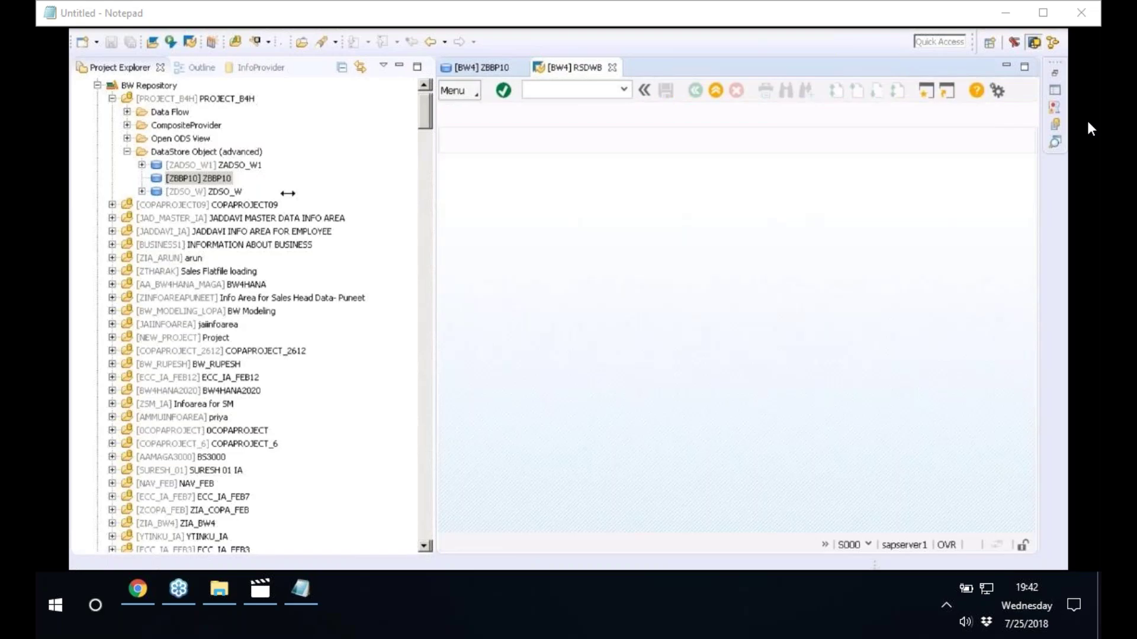
pyautogui.moveTo(287, 193); pyautogui.dragTo(251, 193)
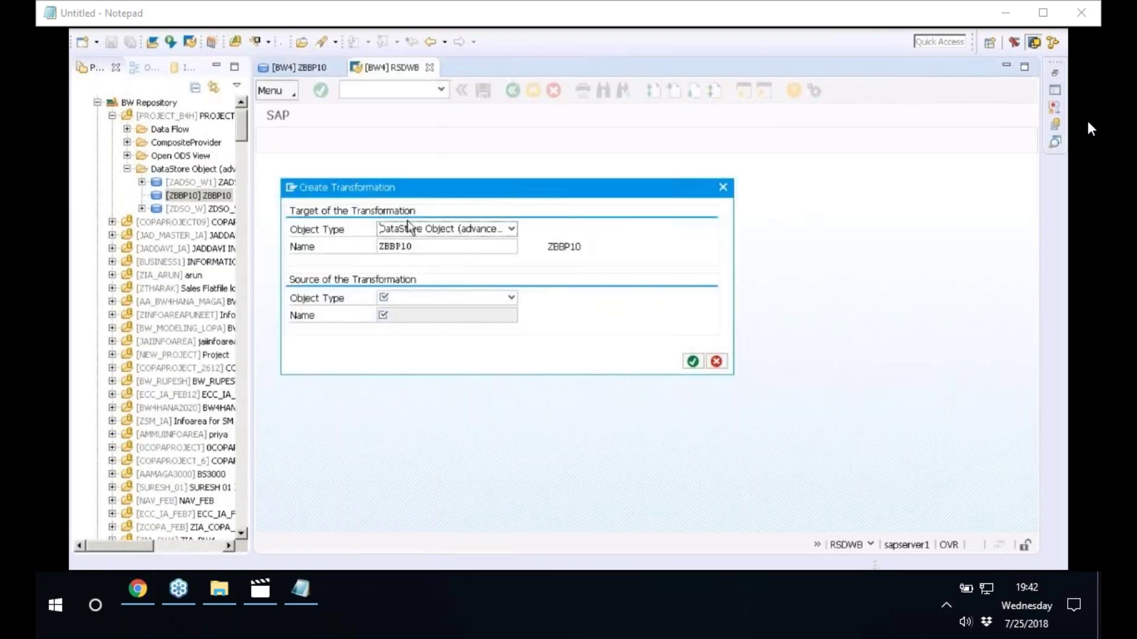
pyautogui.click(511, 299)
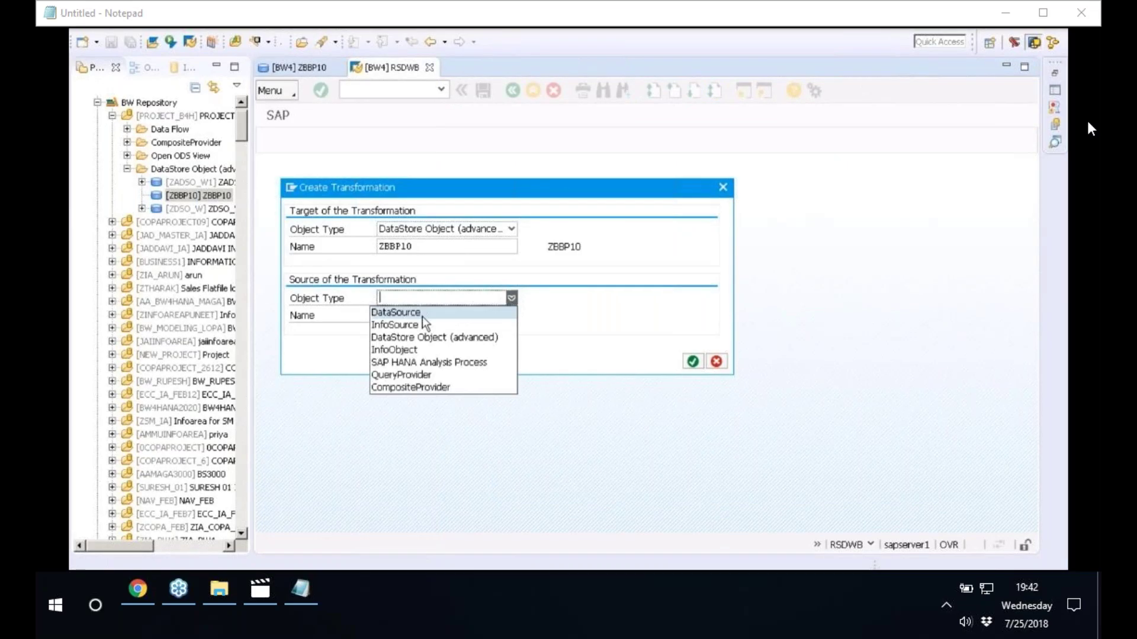
pyautogui.click(422, 316)
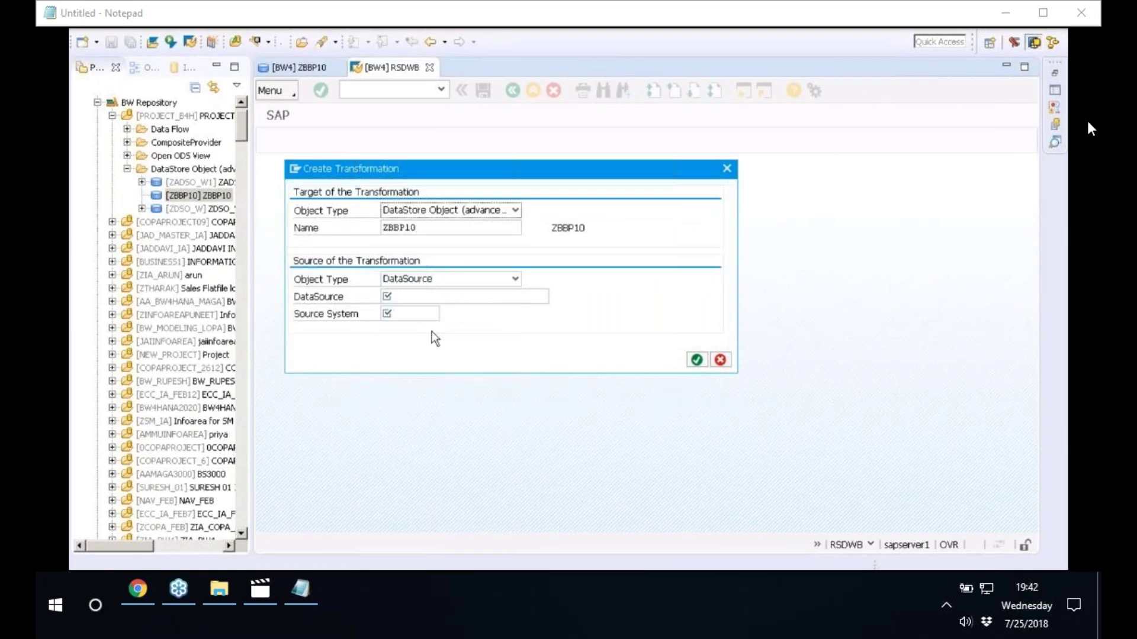
# Set the transformation's source system to T90CLNT090, the ODP (SAPI) entry.
pyautogui.click(415, 319)
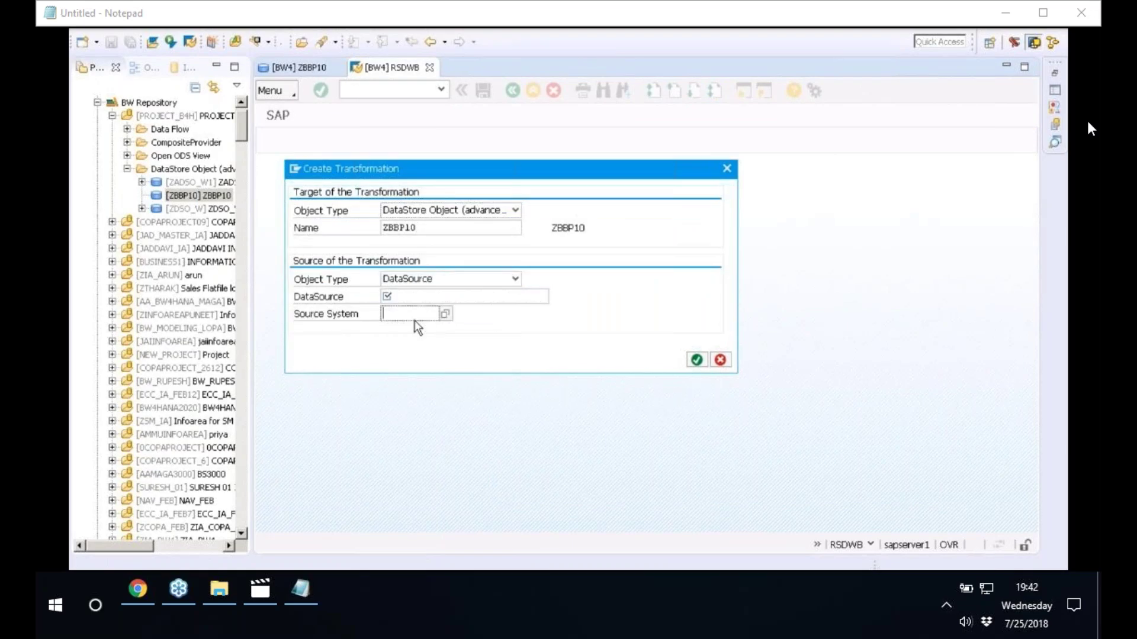
pyautogui.write('T090CLNT09')
pyautogui.click(445, 314)
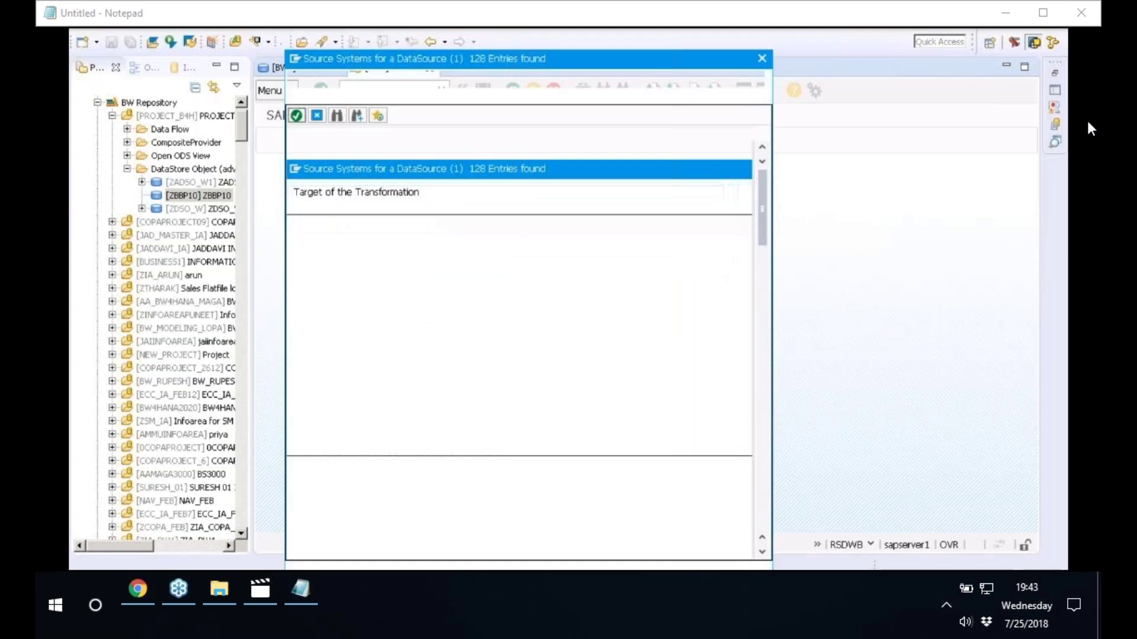
pyautogui.moveTo(762, 371); pyautogui.dragTo(770, 485)
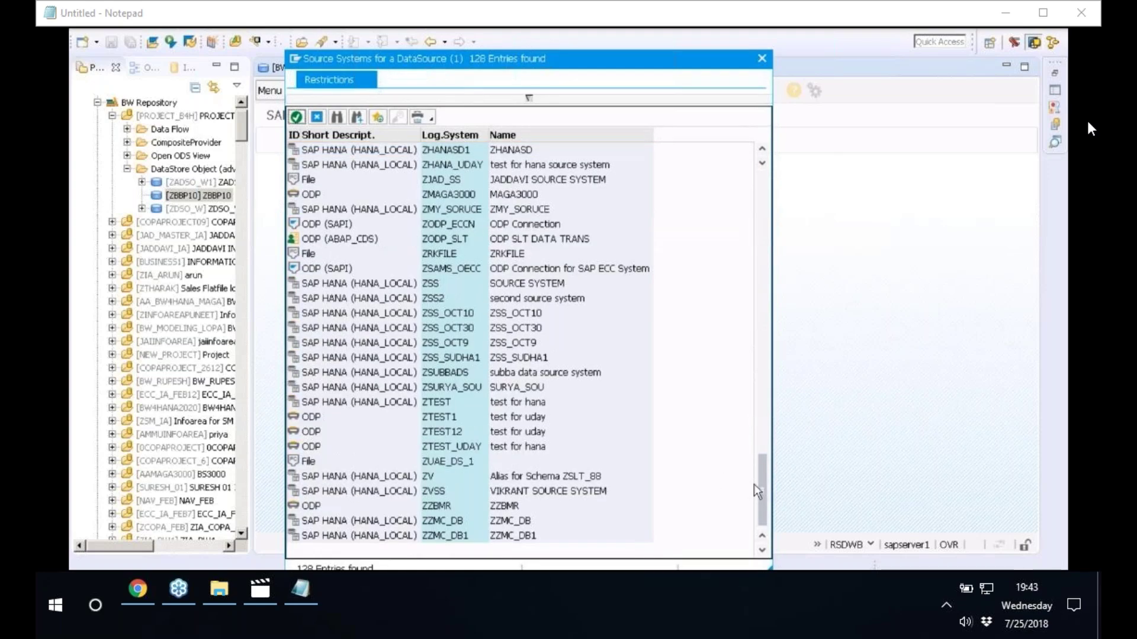
pyautogui.moveTo(761, 484); pyautogui.dragTo(744, 300)
pyautogui.scroll(7, 744, 301)
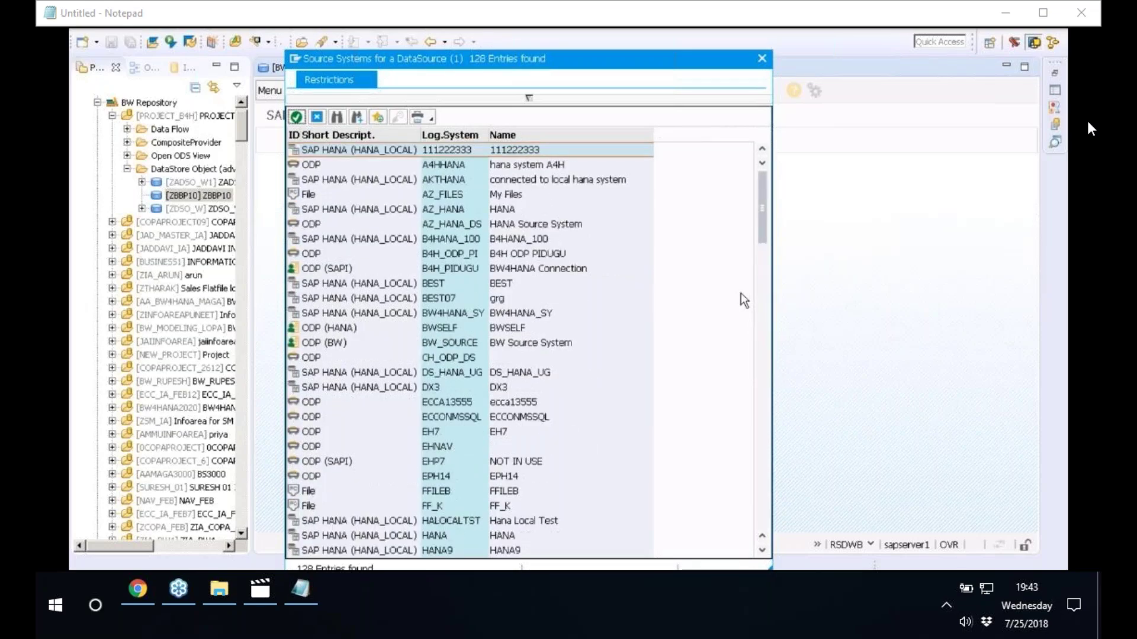
pyautogui.scroll(-4, 743, 301)
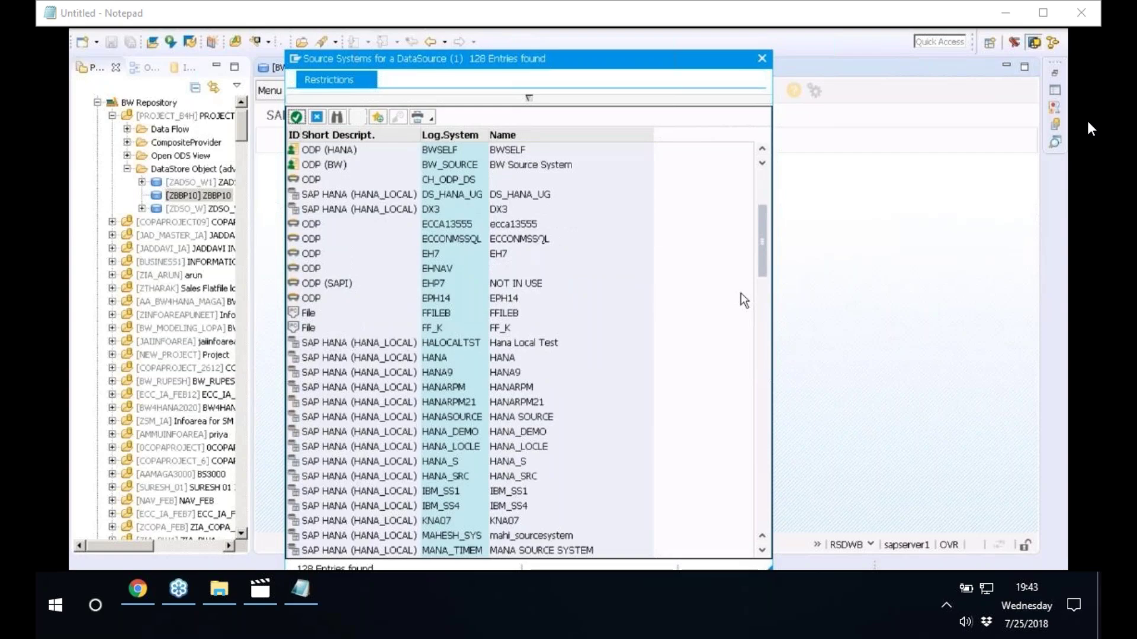
pyautogui.scroll(-15, 744, 301)
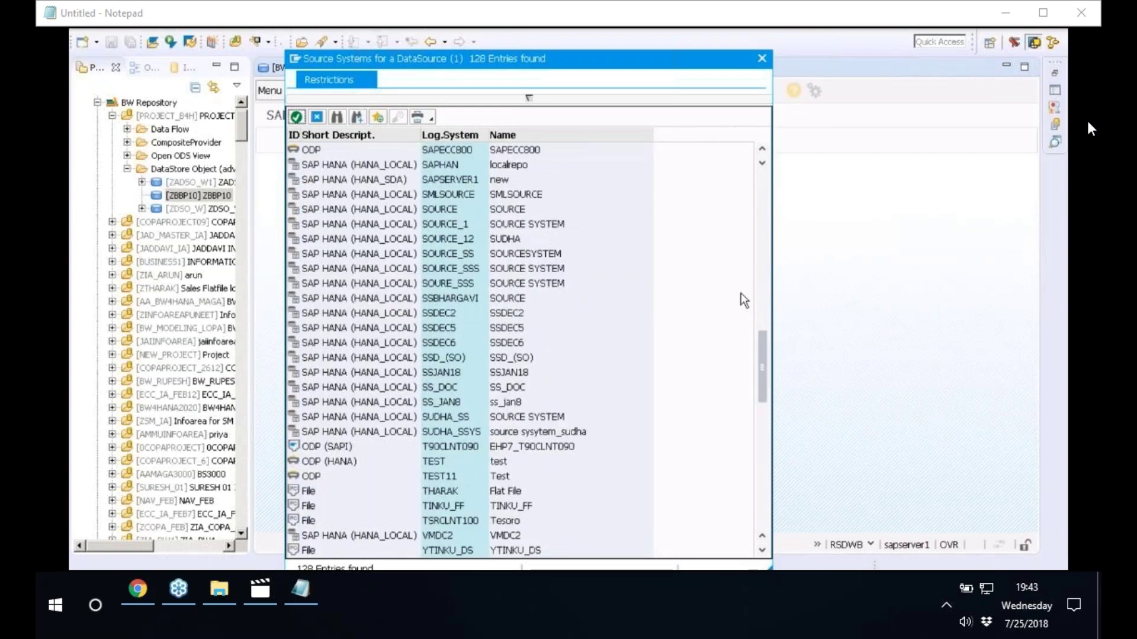
pyautogui.scroll(-8, 744, 301)
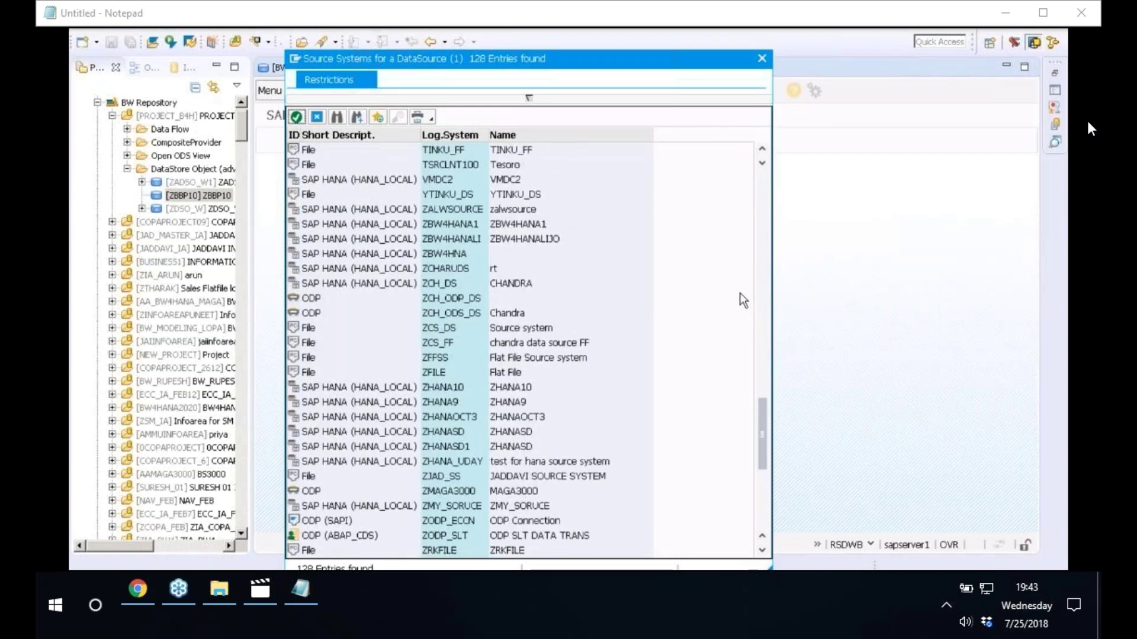
pyautogui.scroll(1, 514, 262)
pyautogui.scroll(1, 514, 261)
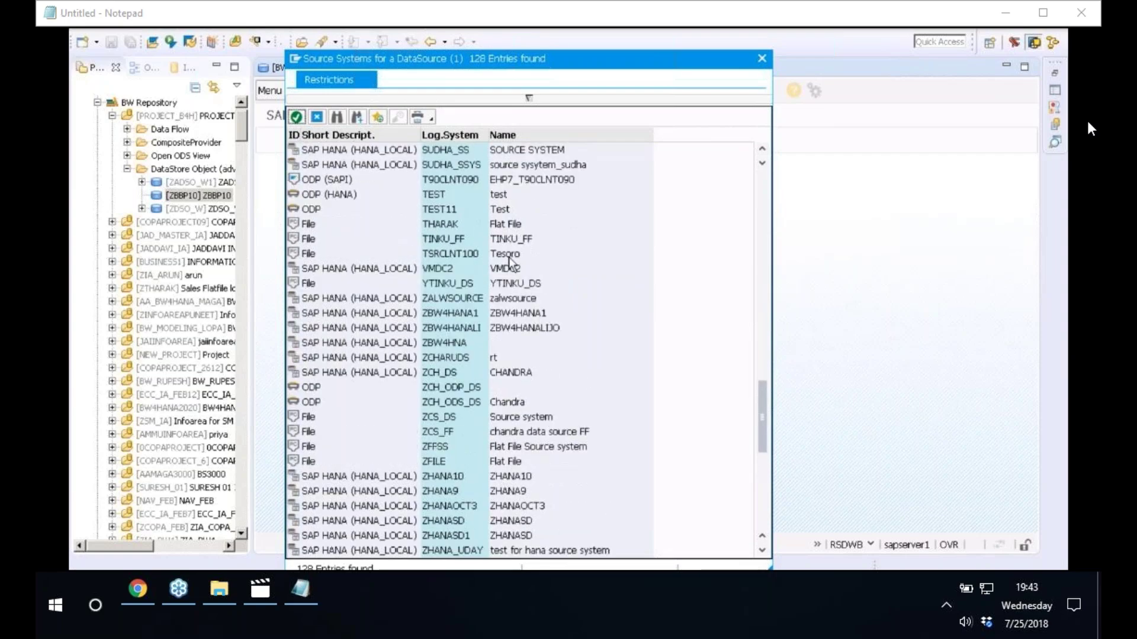
pyautogui.click(460, 181)
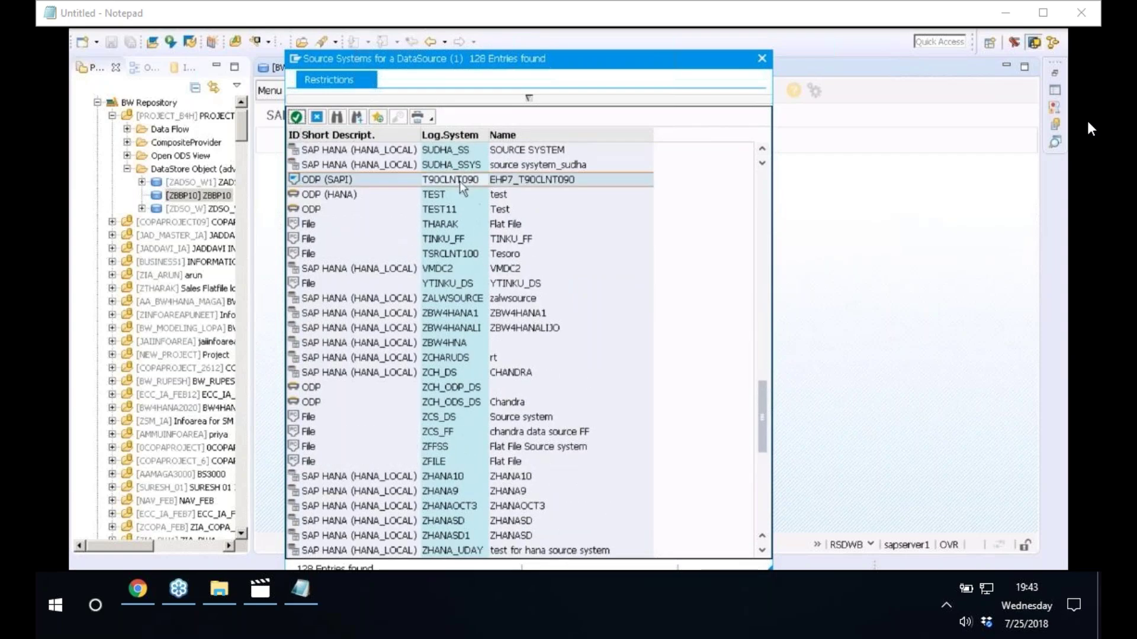
pyautogui.doubleClick(459, 181)
# Try to create the transformation from DataSource ZDSBW.
pyautogui.click(402, 297)
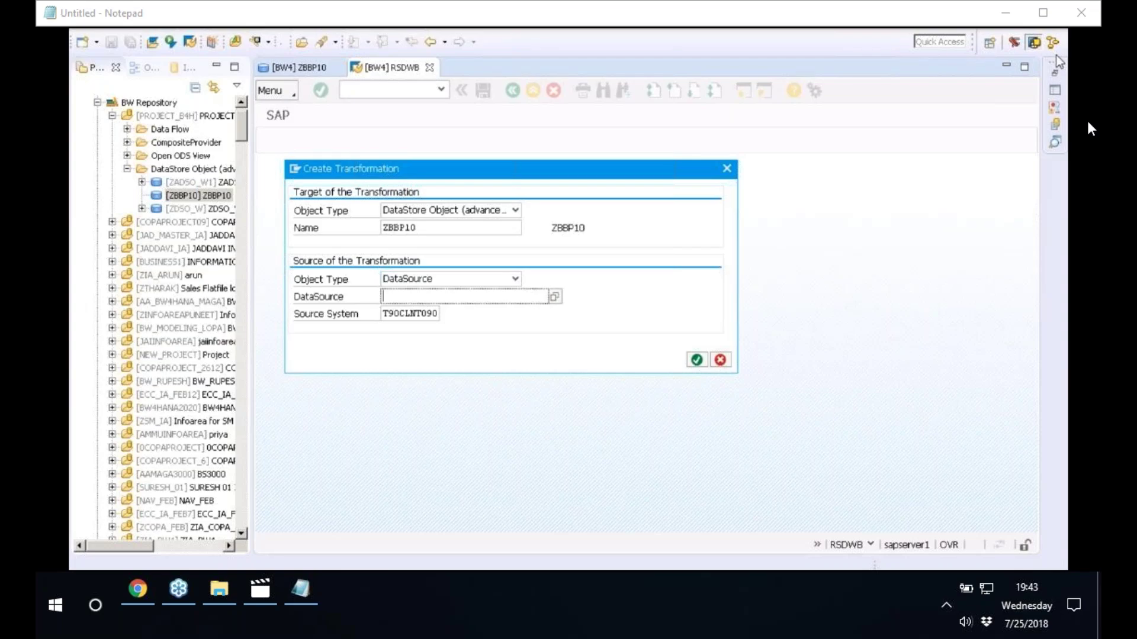
pyautogui.write('ZDSBW')
pyautogui.click(697, 360)
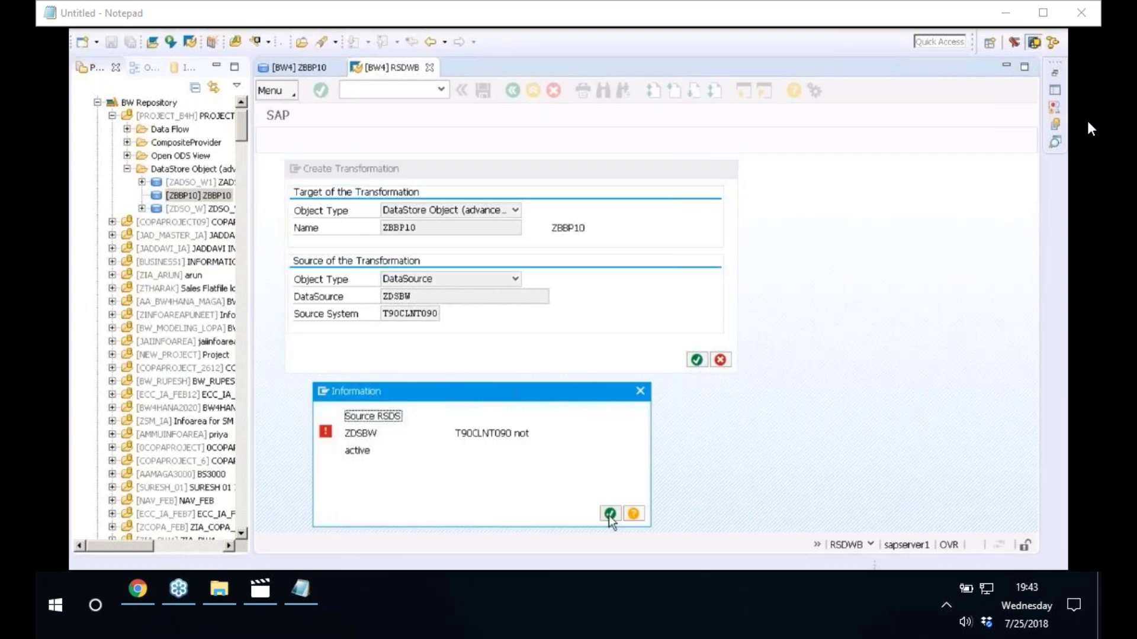
pyautogui.click(610, 513)
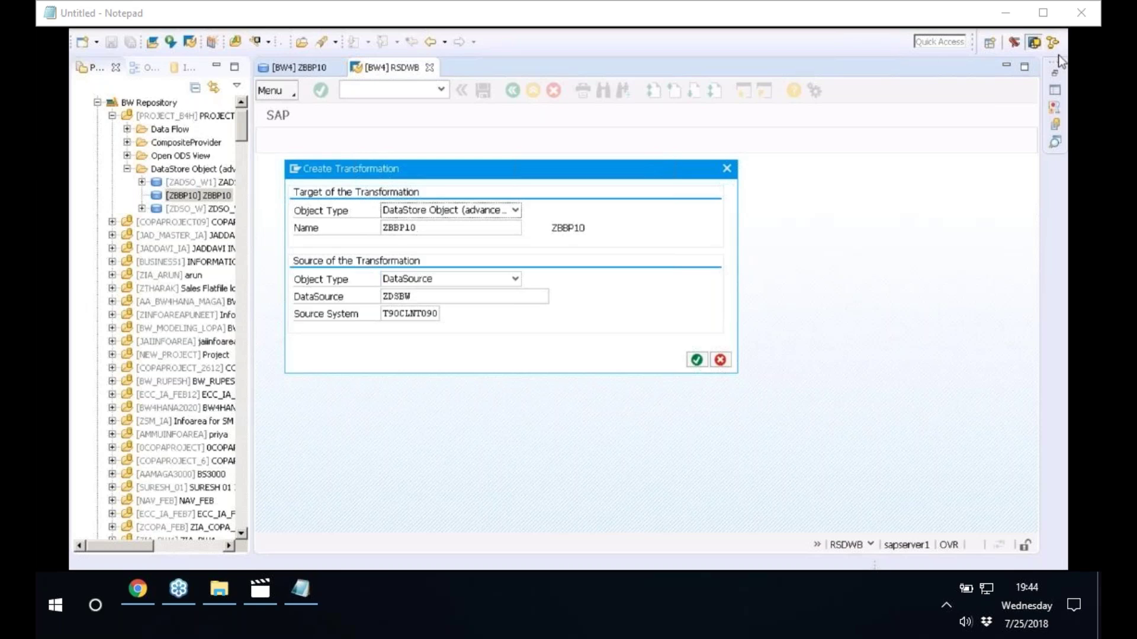
# Set the DataSource to ZDSO_DS, create the transformation to ZBBP10 and widen its editor.
pyautogui.click(450, 299)
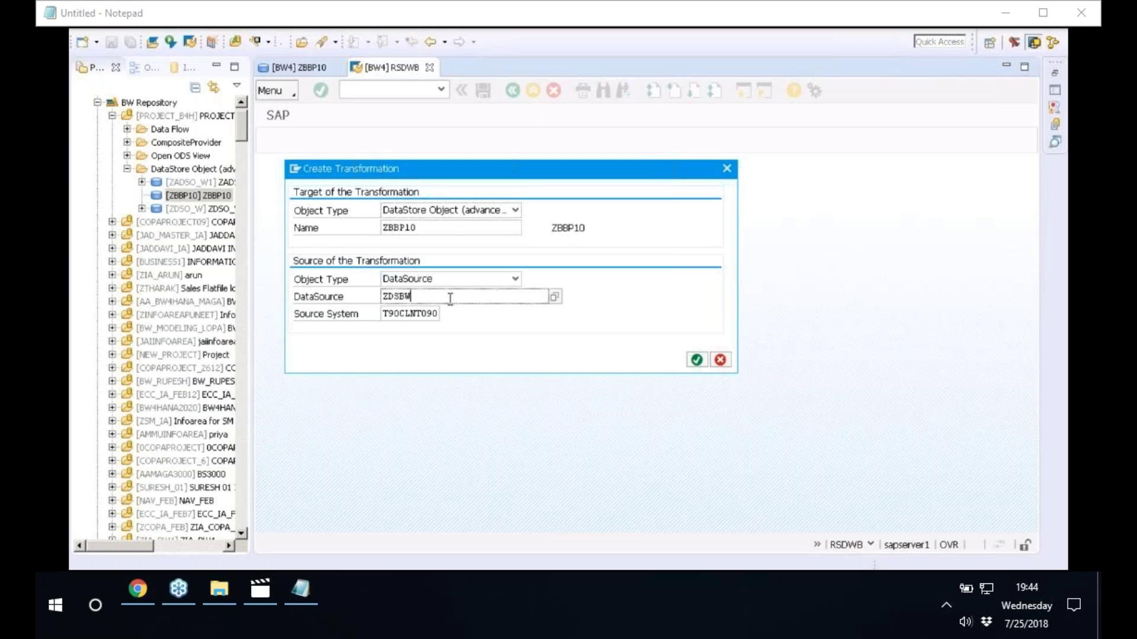
pyautogui.press('BackSpace')
pyautogui.press('BackSpace')
pyautogui.press('BackSpace')
pyautogui.press('BackSpace')
pyautogui.press('BackSpace')
pyautogui.write('ZDSO_DS')
pyautogui.click(701, 361)
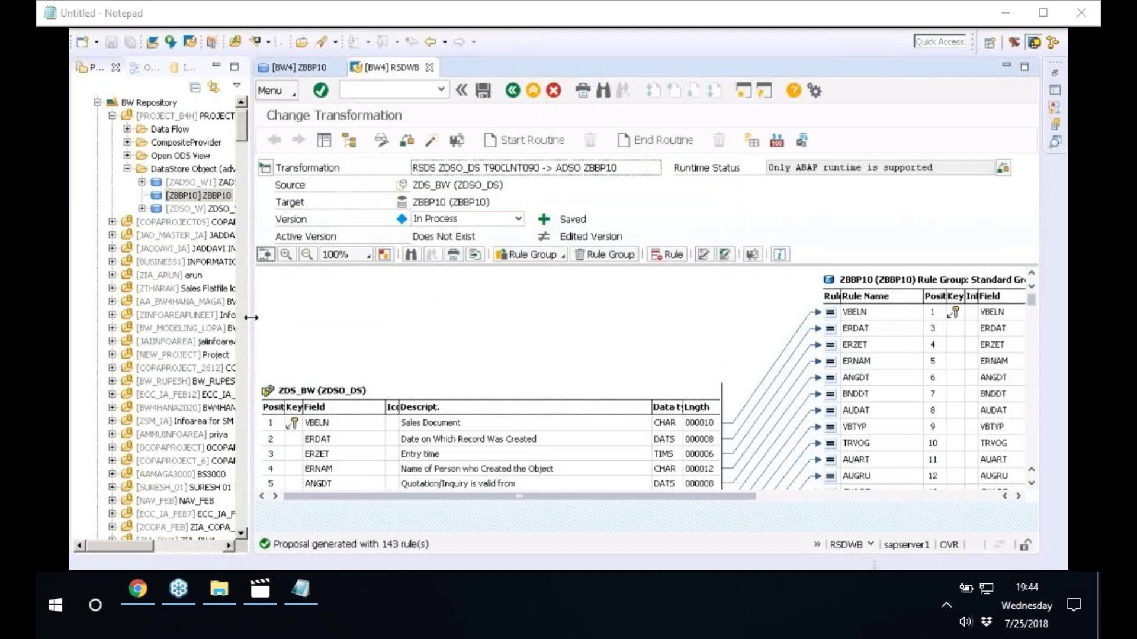
pyautogui.moveTo(251, 318); pyautogui.dragTo(185, 317)
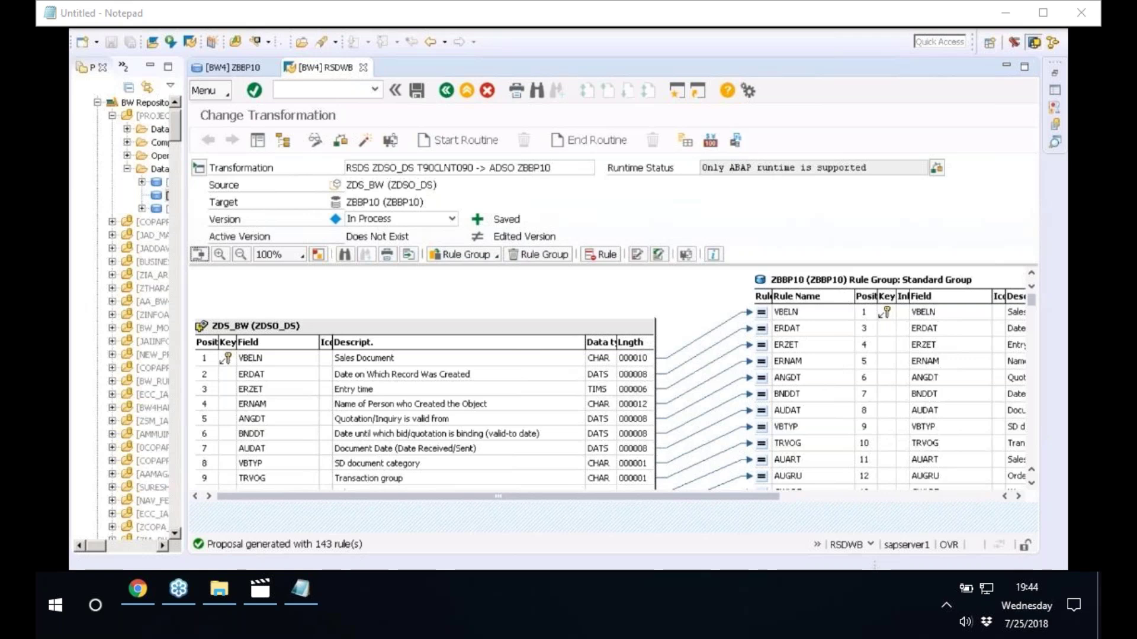
# Switch to the Paint sketch and draw a rounded box for ADSO and a line from the large box down to a new rounded box.
pyautogui.moveTo(253, 563)
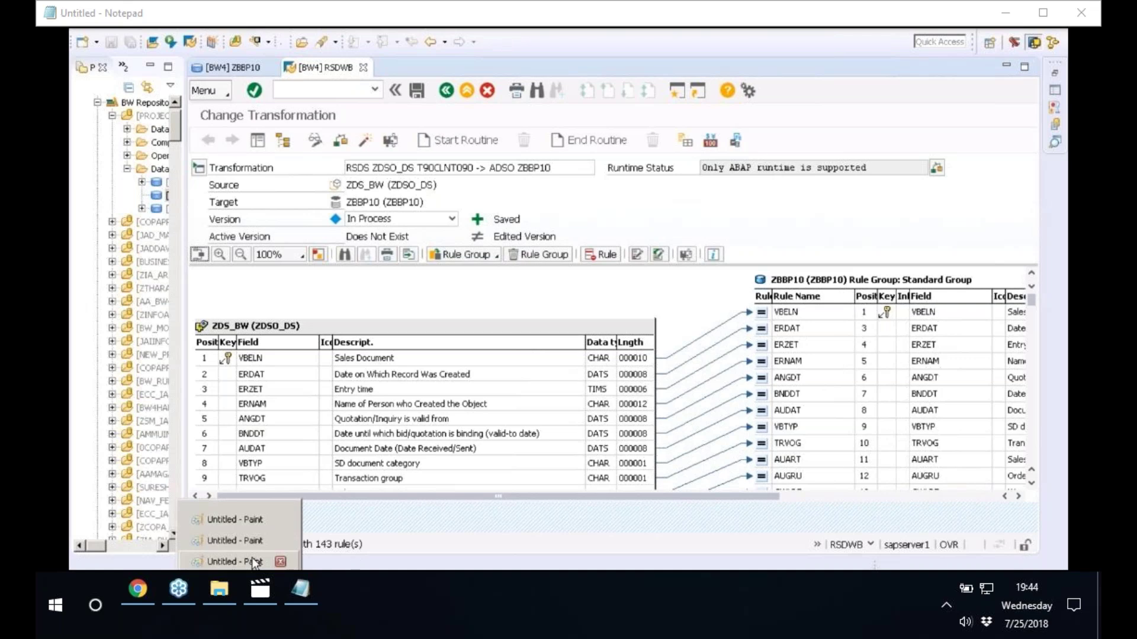
pyautogui.click(253, 562)
pyautogui.click(427, 50)
pyautogui.moveTo(628, 126); pyautogui.dragTo(690, 157)
pyautogui.click(800, 163)
pyautogui.click(367, 47)
pyautogui.moveTo(525, 190)
pyautogui.mouseDown()
pyautogui.moveTo(411, 376)
pyautogui.moveTo(475, 425)
pyautogui.mouseUp()
pyautogui.click(540, 389)
# Label the lower rounded box DS.
pyautogui.click(296, 52)
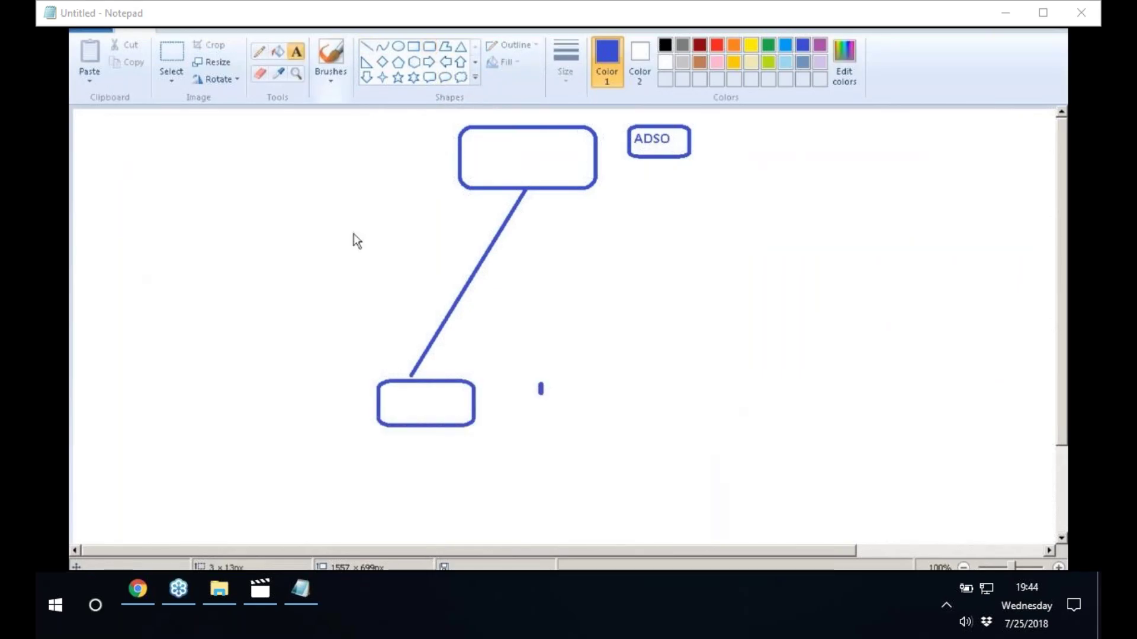
pyautogui.click(405, 398)
pyautogui.write('DS')
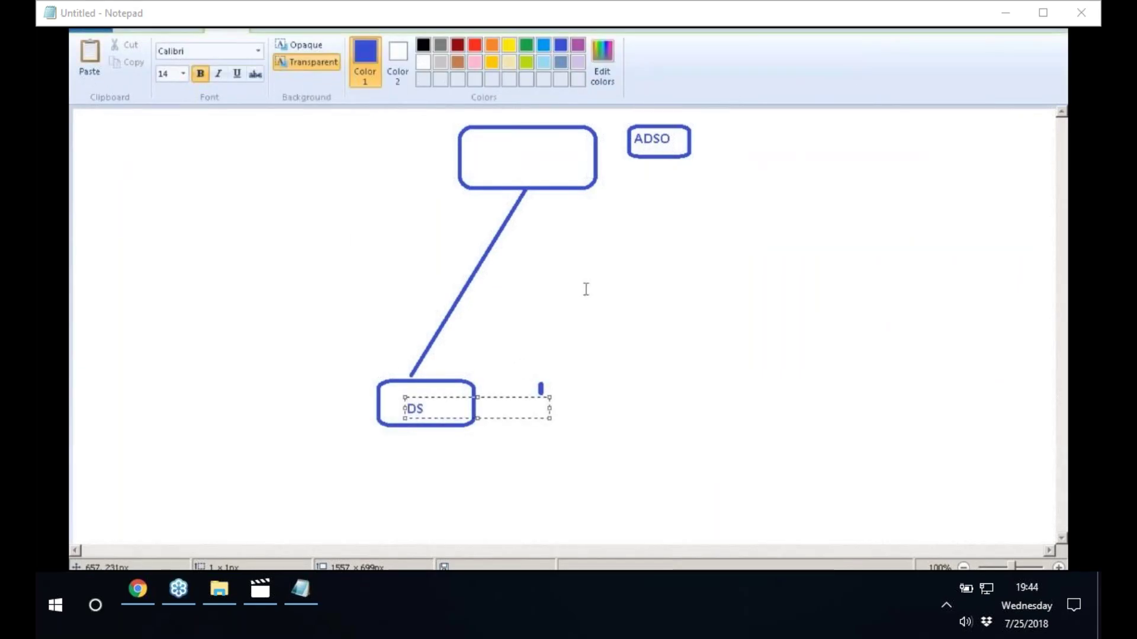
pyautogui.click(586, 286)
# Delete the stray mark beside the DS box.
pyautogui.click(171, 54)
pyautogui.moveTo(520, 370); pyautogui.dragTo(571, 420)
pyautogui.rightClick(548, 395)
pyautogui.click(582, 405)
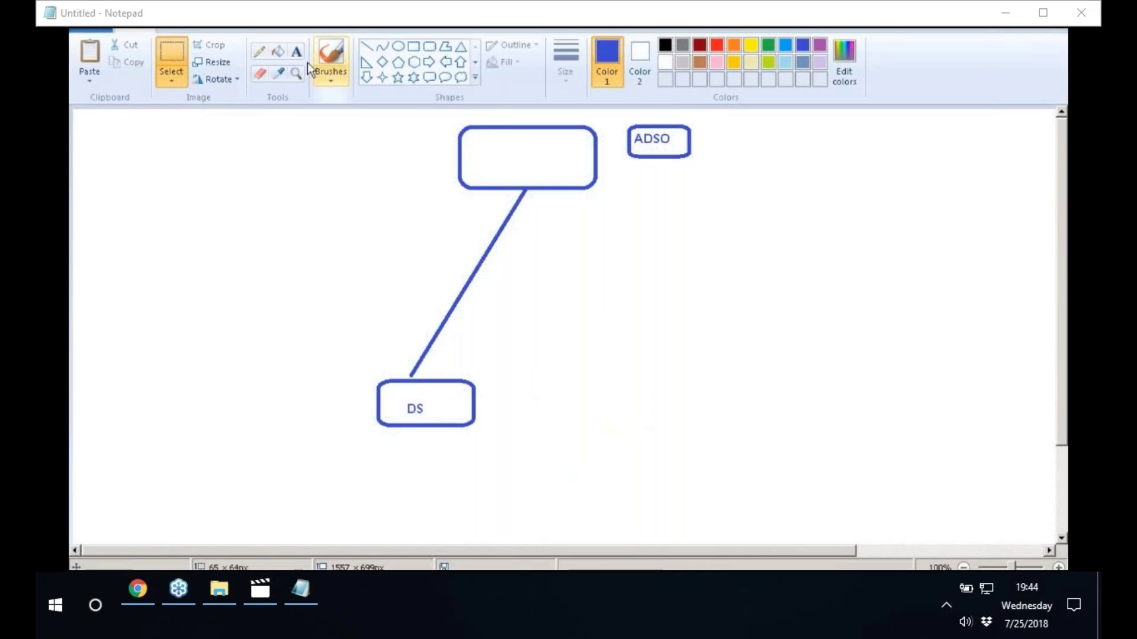
# Add the text SAP beside the DS box.
pyautogui.click(296, 52)
pyautogui.click(510, 413)
pyautogui.write('SAP')
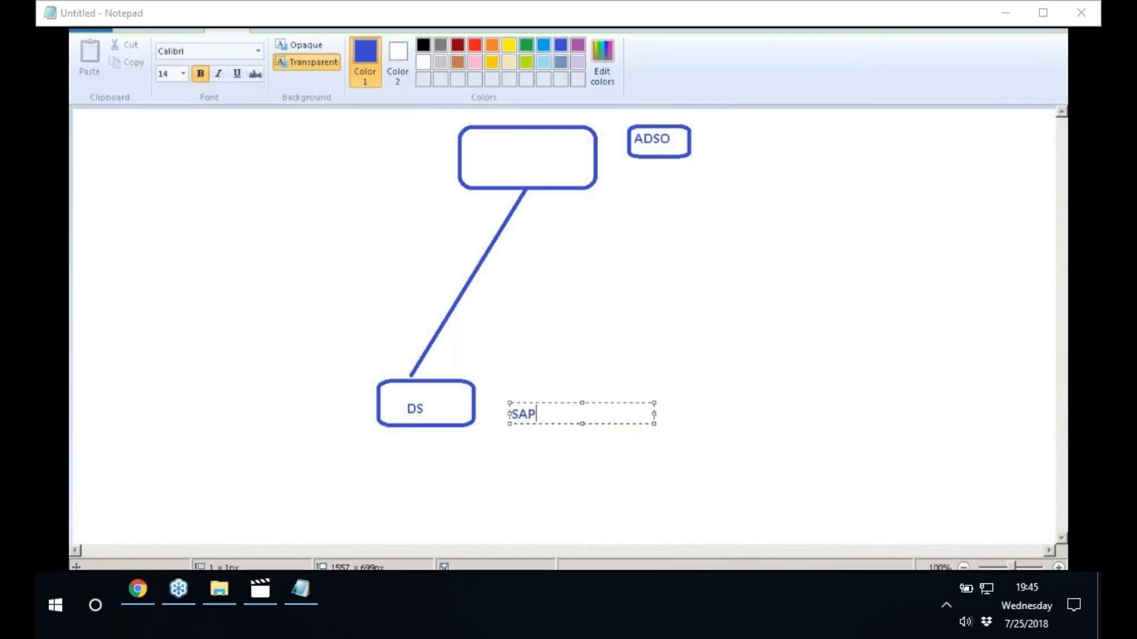
pyautogui.click(538, 428)
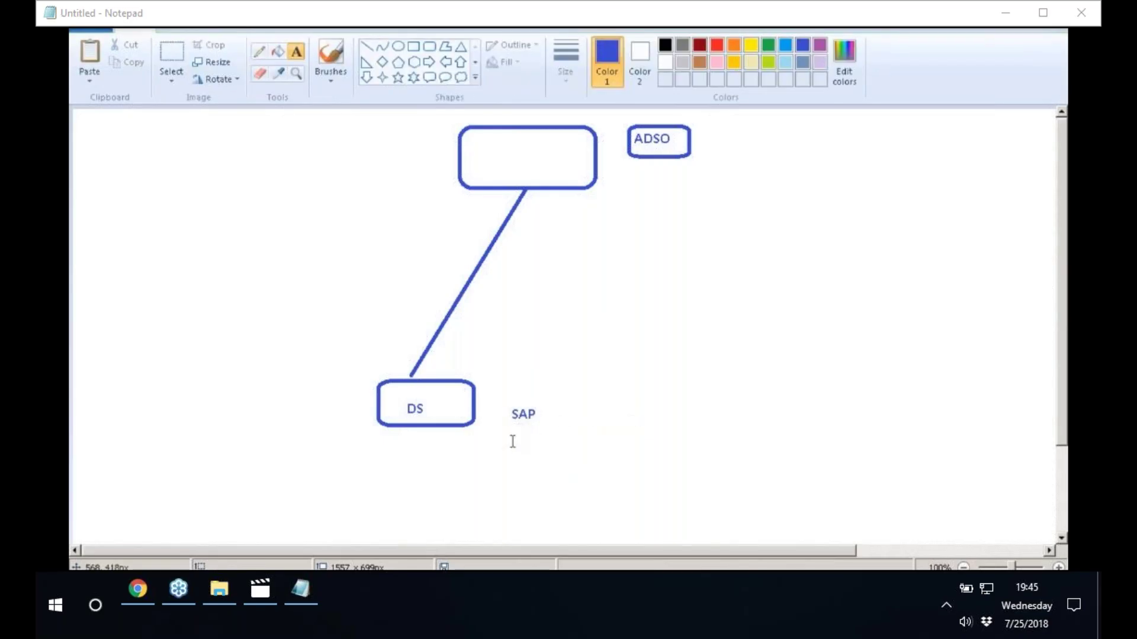
# Add the text T090CLNT090 below the SAP label and frame it with a blue rectangle.
pyautogui.click(510, 431)
pyautogui.write('T090CLNT090')
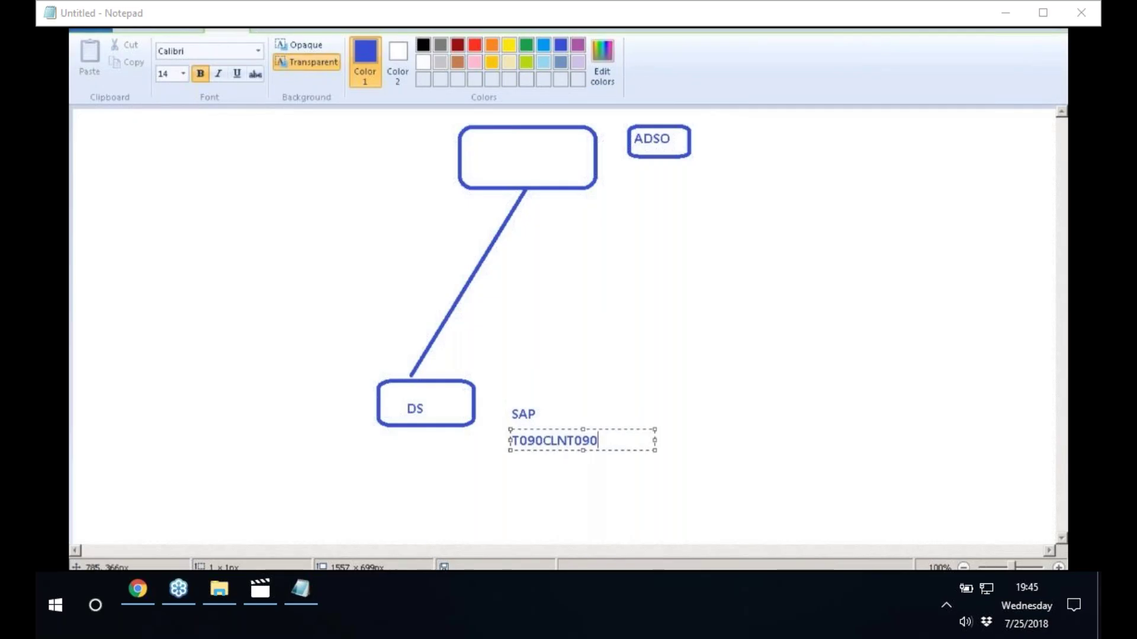
pyautogui.click(495, 207)
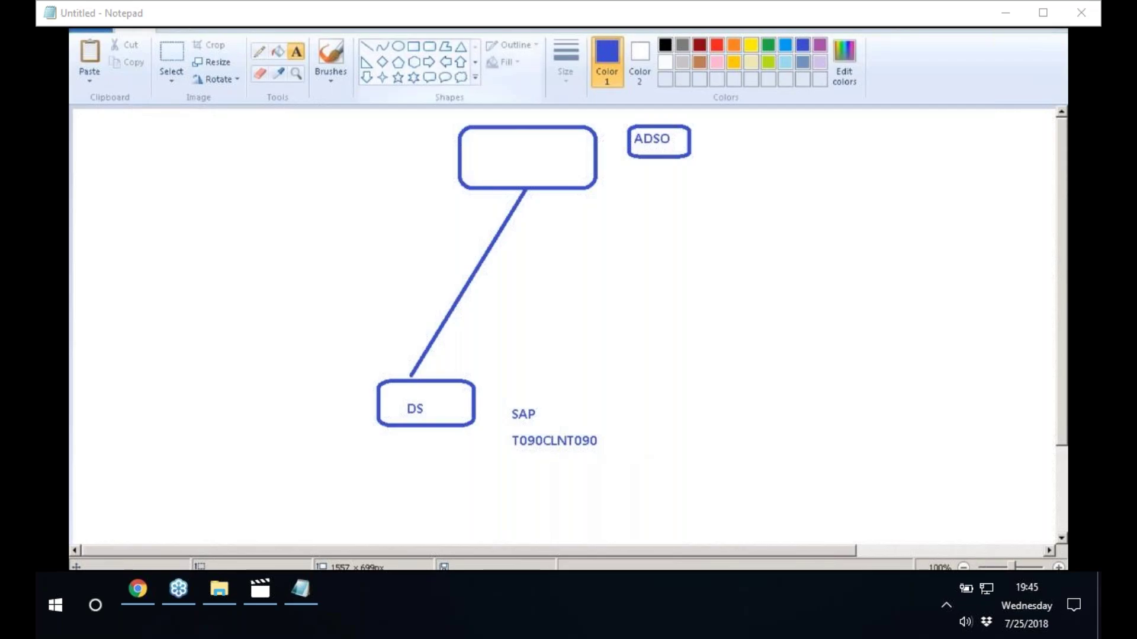
pyautogui.click(413, 46)
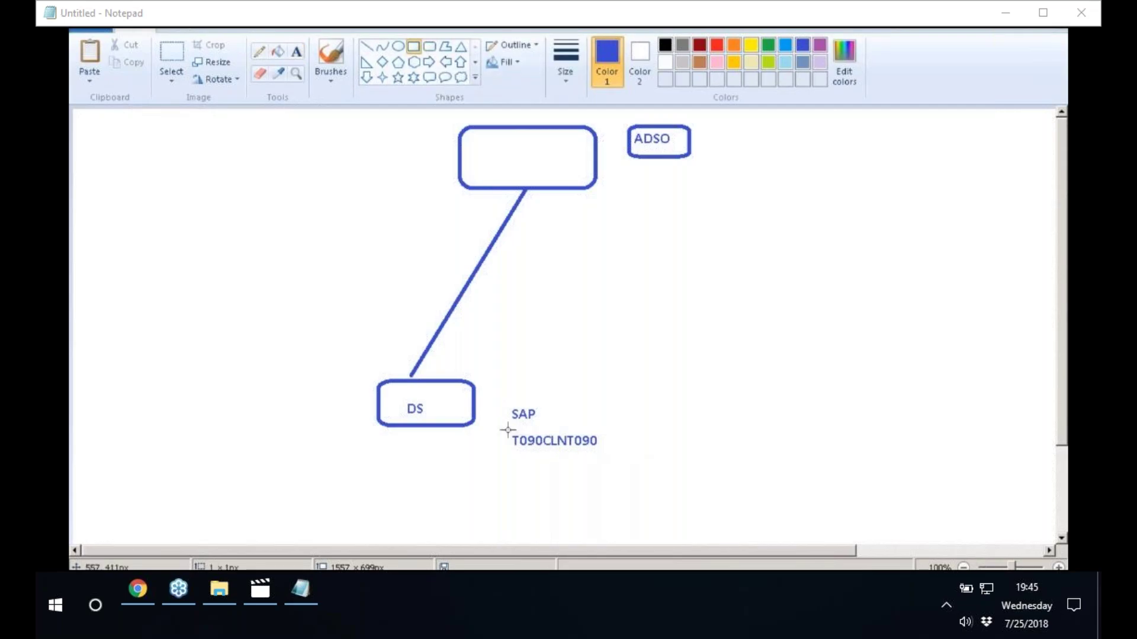
pyautogui.moveTo(507, 430); pyautogui.dragTo(630, 455)
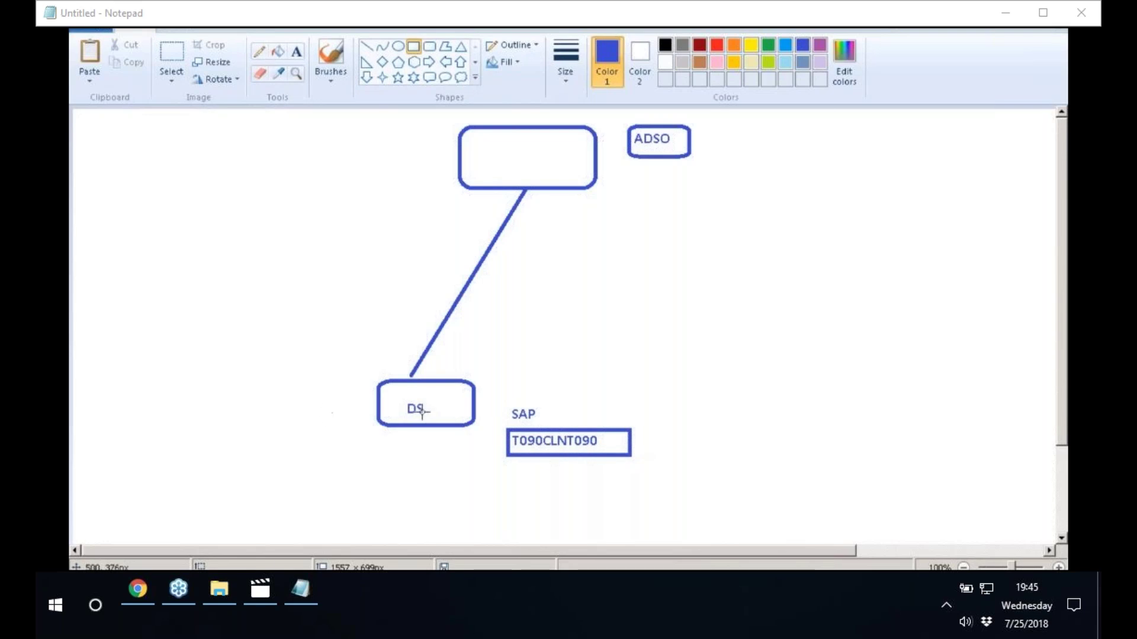
# Copy the source name ZDSO_DS from the transformation in the BW modeling window and add it as text below the DS box in Paint.
pyautogui.click(284, 570)
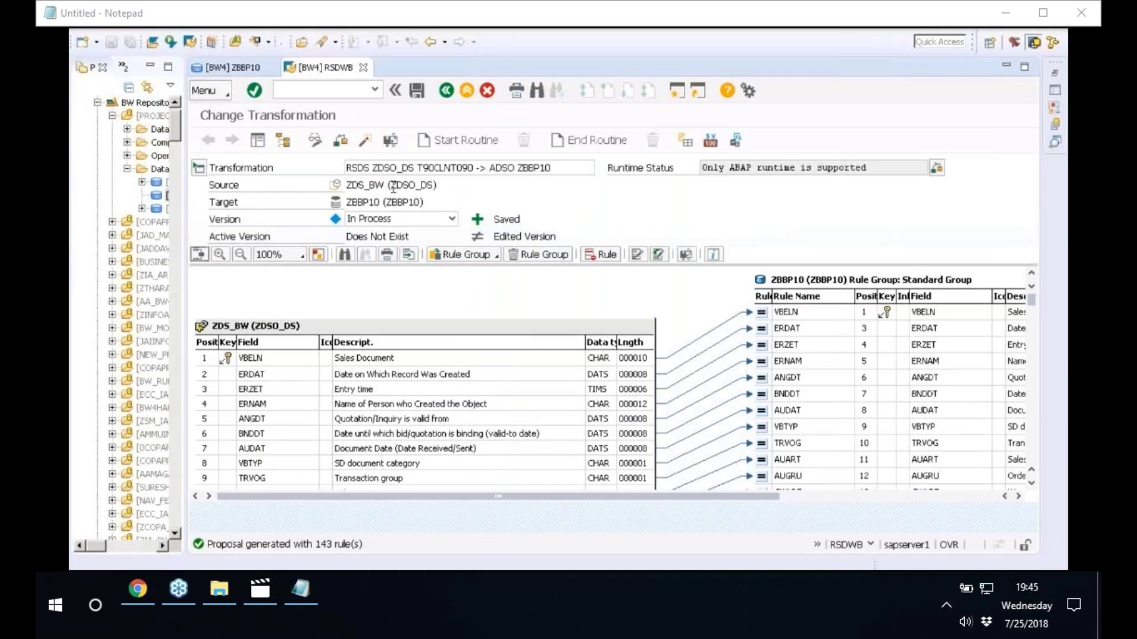
pyautogui.moveTo(393, 187); pyautogui.dragTo(479, 187)
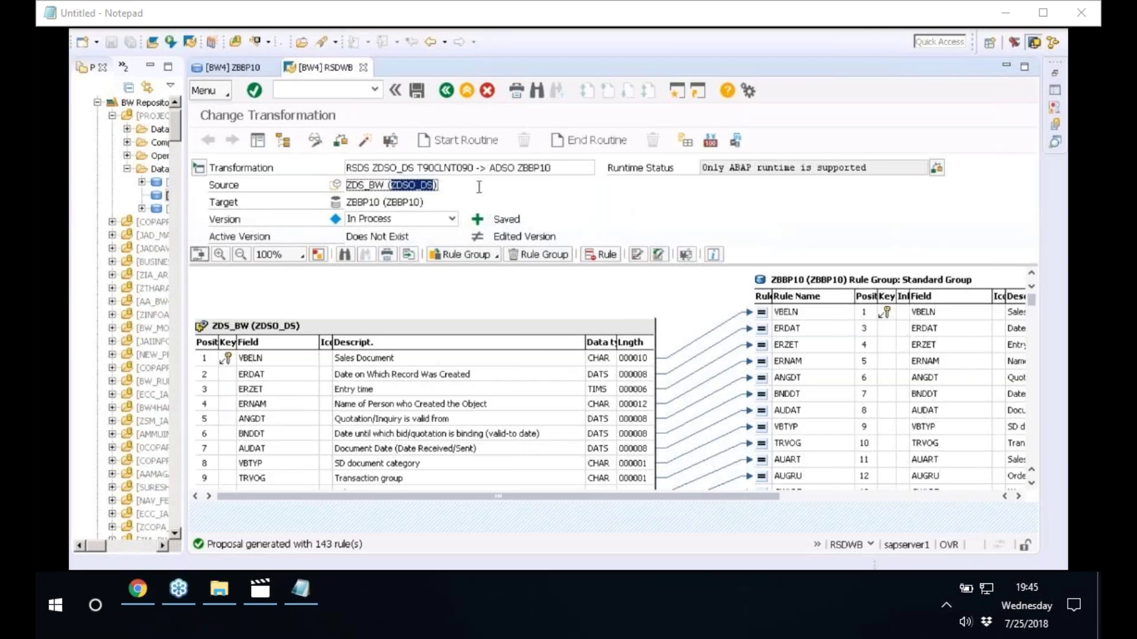
pyautogui.click(495, 187)
pyautogui.hotkey('alt', 'Tab')
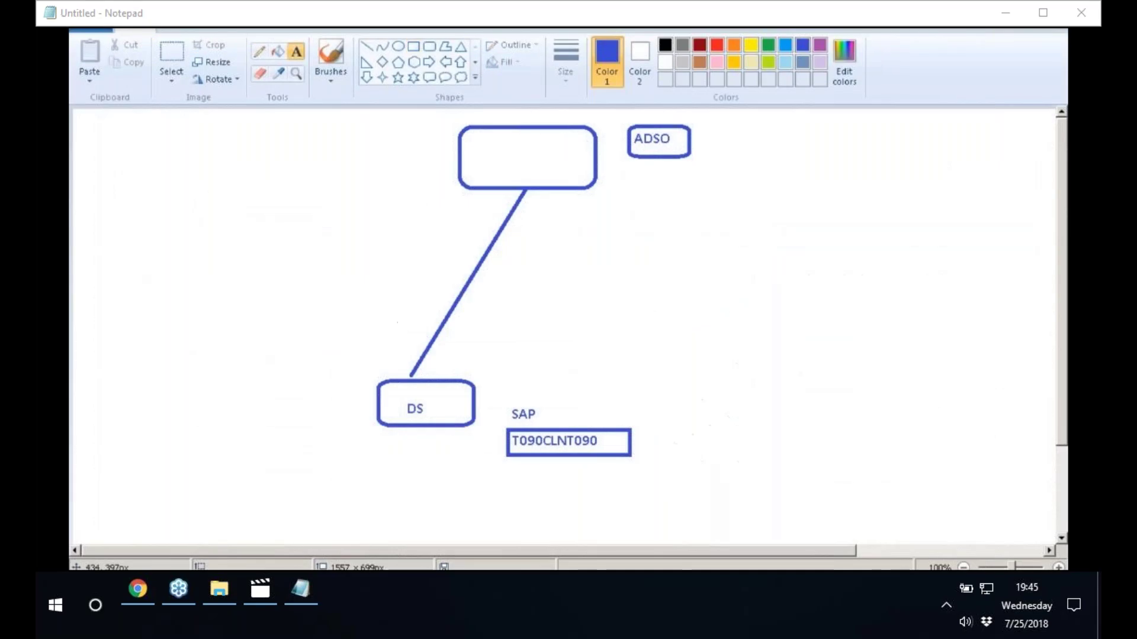
pyautogui.click(401, 445)
pyautogui.hotkey('ctrl', 'v')
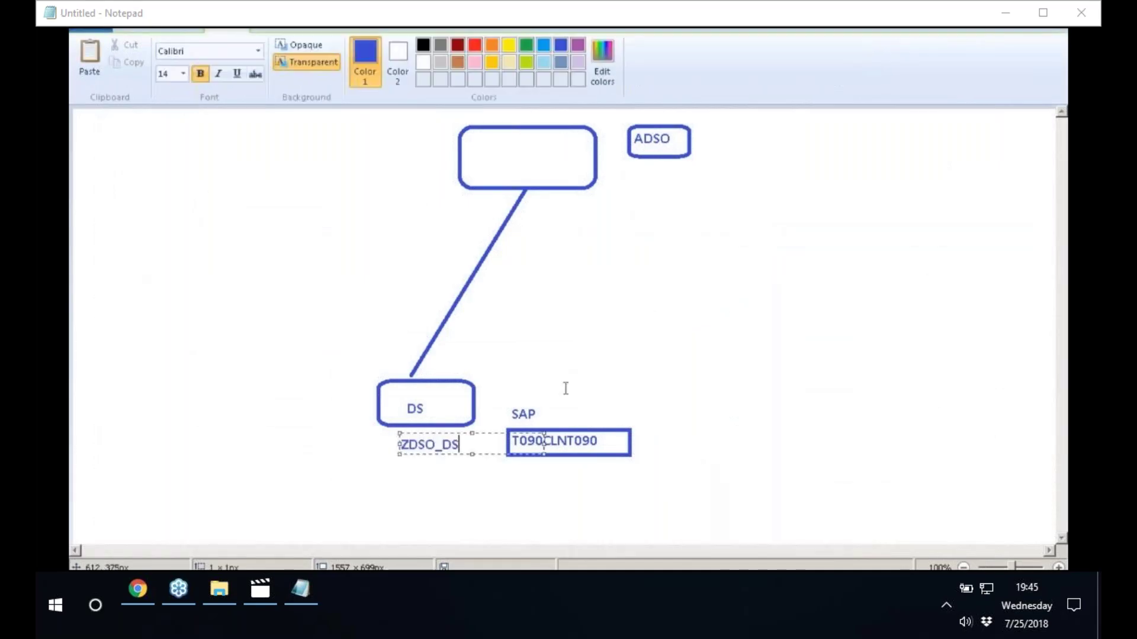
pyautogui.click(565, 388)
# Frame the ZDSO_DS text with a red rounded rectangle.
pyautogui.click(434, 48)
pyautogui.click(716, 45)
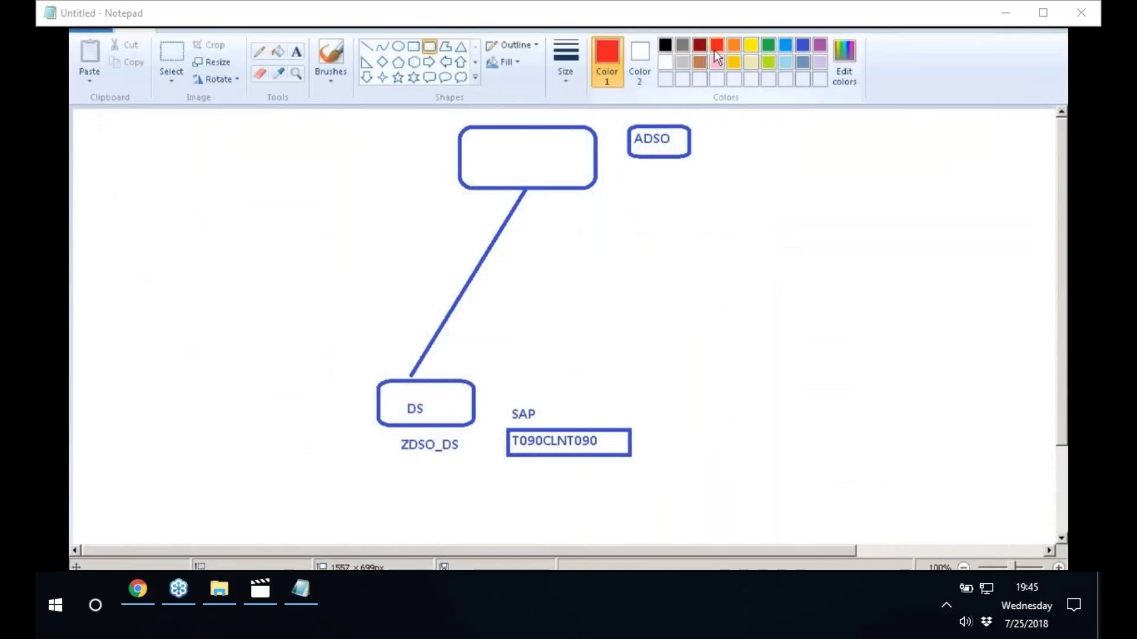
pyautogui.moveTo(392, 435); pyautogui.dragTo(471, 455)
pyautogui.click(570, 360)
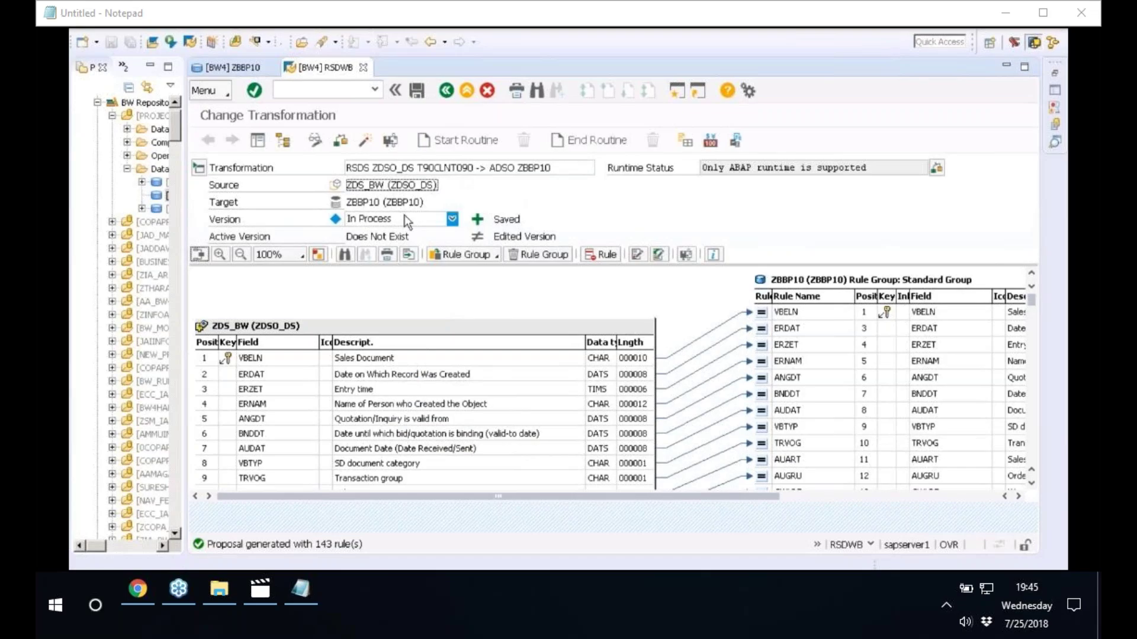
# Copy the target name ZBBP10 from the transformation and add it as red text below the ADSO box in the Paint sketch.
pyautogui.moveTo(421, 203); pyautogui.dragTo(388, 203)
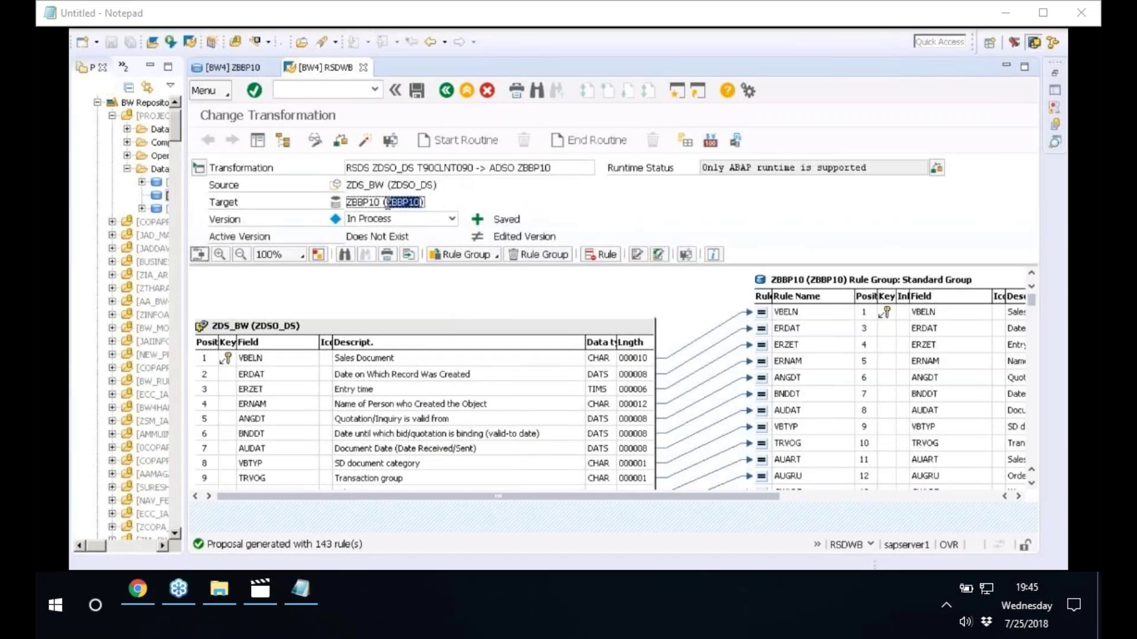
pyautogui.click(242, 583)
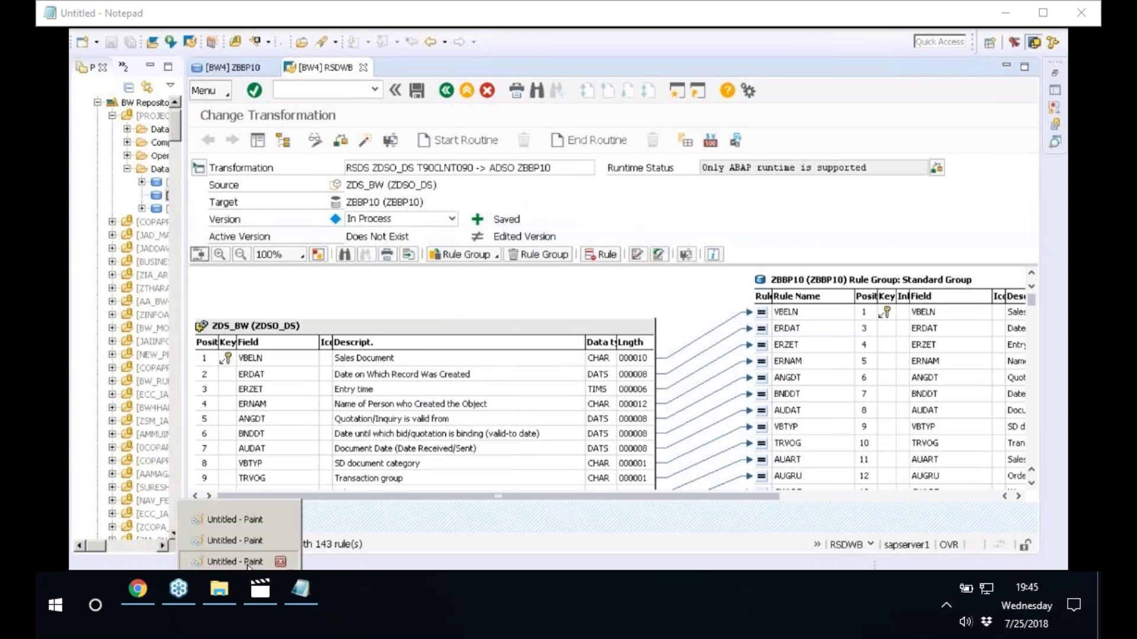
pyautogui.click(248, 562)
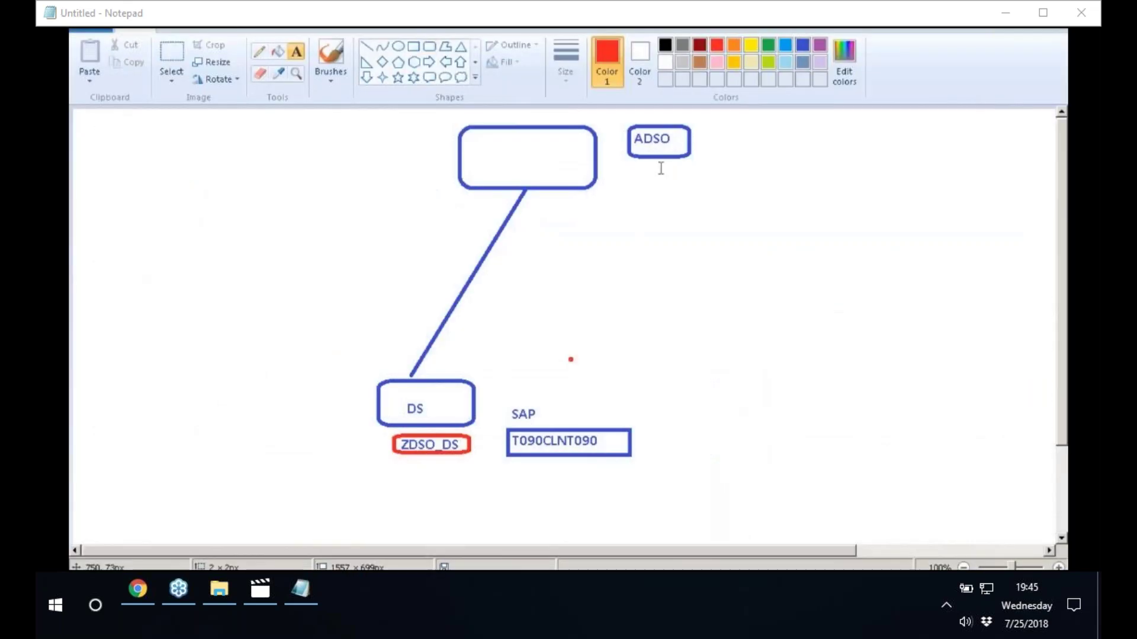
pyautogui.click(652, 157)
pyautogui.hotkey('ctrl', 'v')
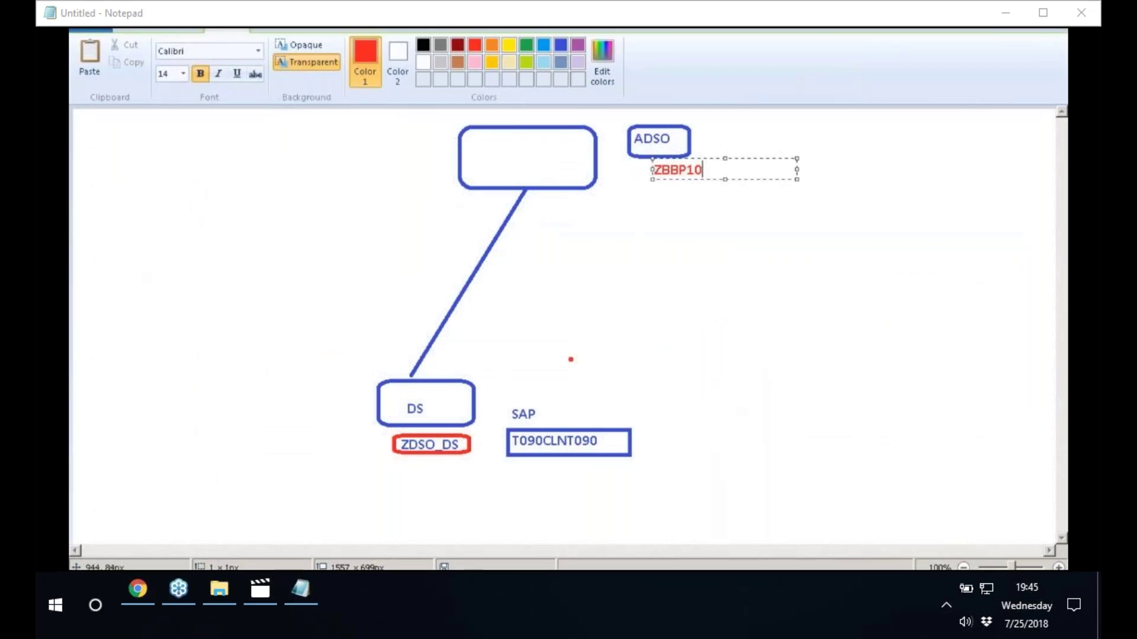
# Frame the ZBBP10 text with a red rounded rectangle.
pyautogui.click(432, 45)
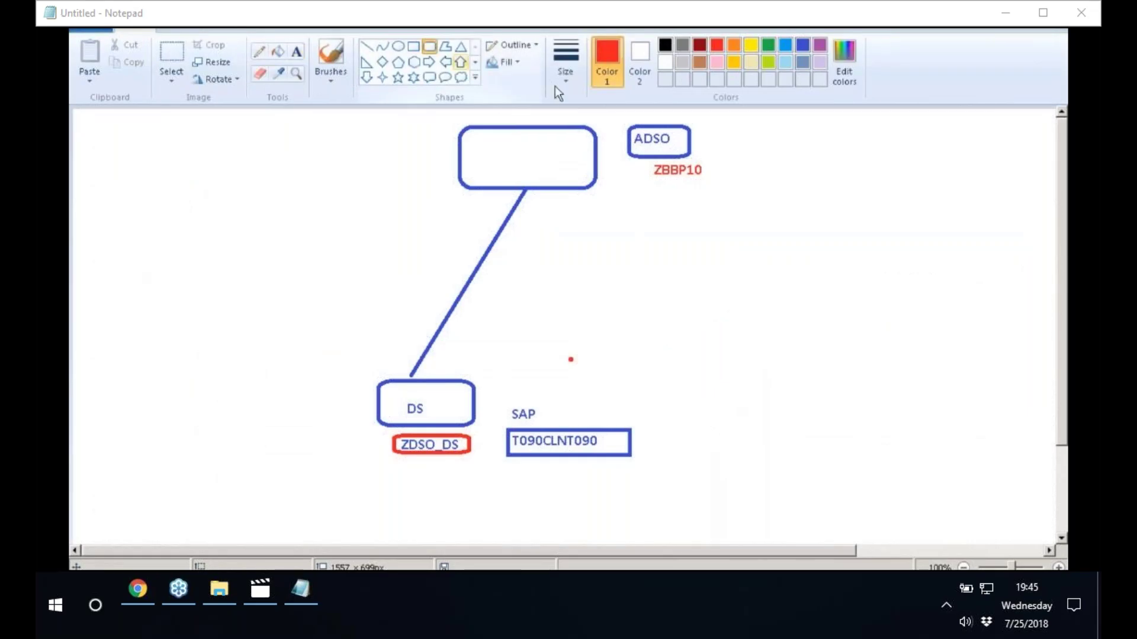
pyautogui.moveTo(650, 156); pyautogui.dragTo(712, 187)
pyautogui.click(541, 418)
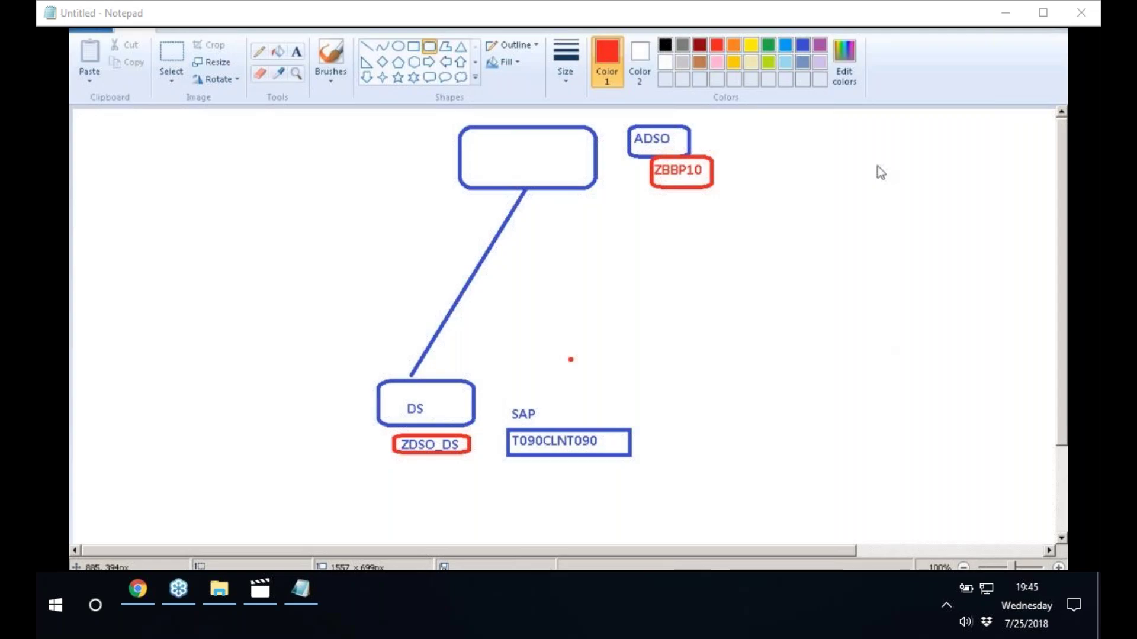
# Draw two short blue pencil strokes inside the DS box, beside its label.
pyautogui.click(259, 51)
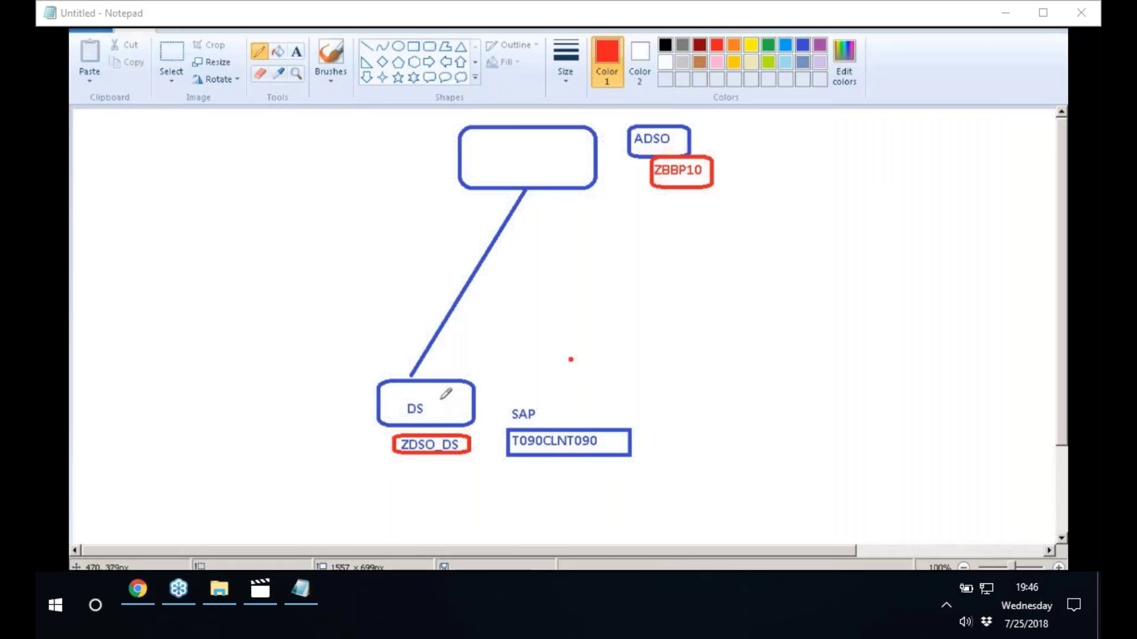
pyautogui.click(802, 44)
pyautogui.moveTo(438, 396); pyautogui.dragTo(456, 396)
pyautogui.moveTo(439, 405); pyautogui.dragTo(460, 407)
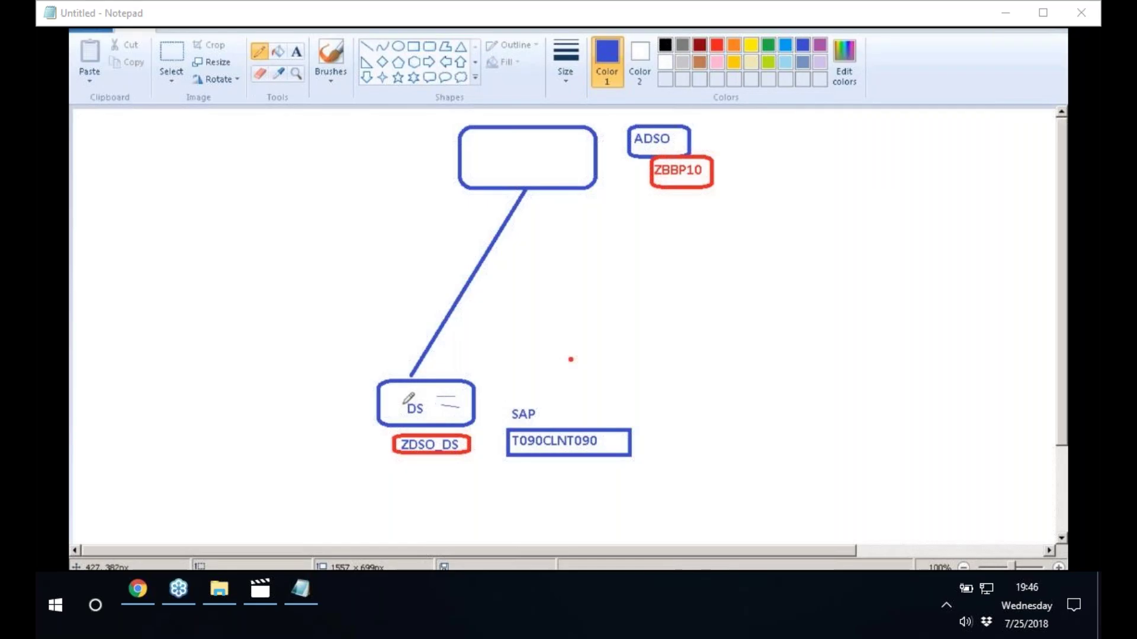
# Add the text SOURCE beside the DS box and the text TARGET beside the large upper box.
pyautogui.click(174, 55)
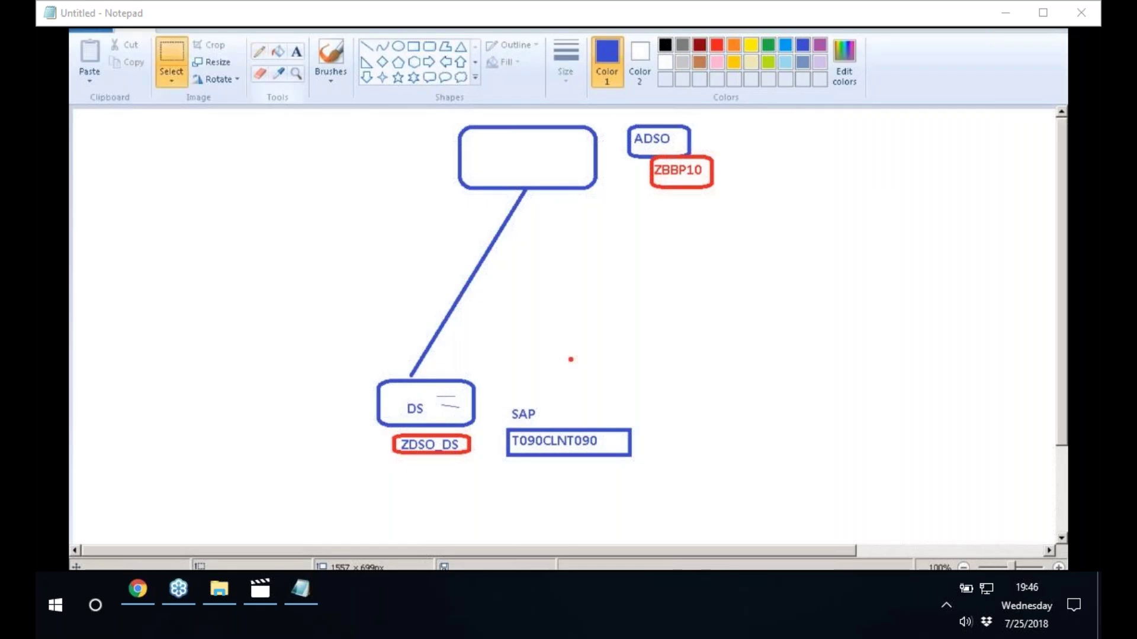
pyautogui.click(294, 51)
pyautogui.click(303, 402)
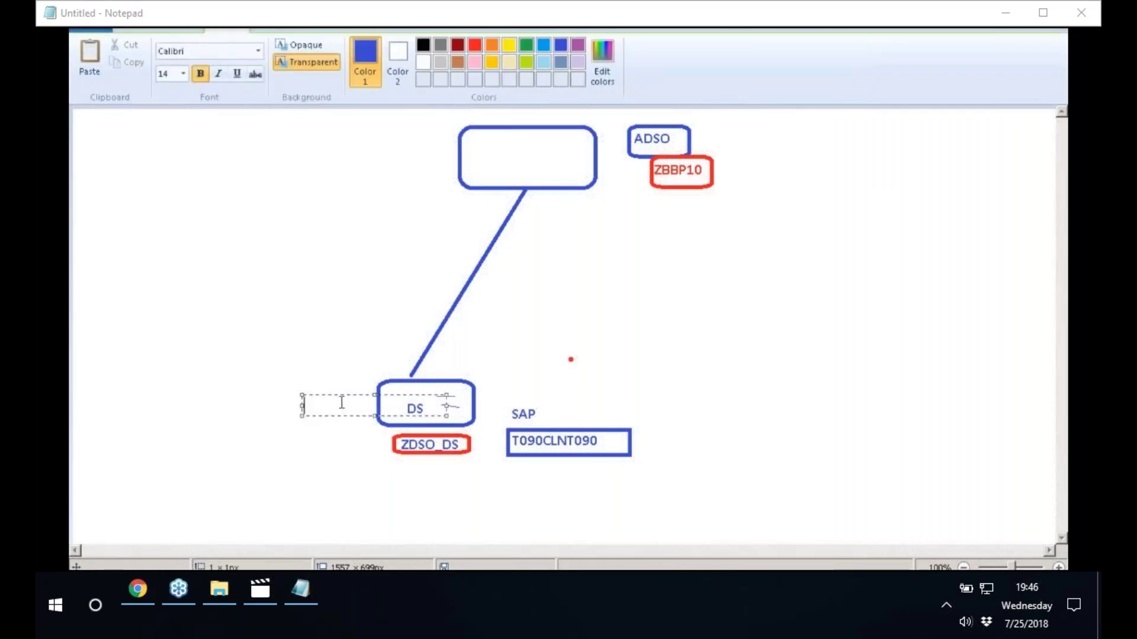
pyautogui.write('SOURCE')
pyautogui.click(437, 196)
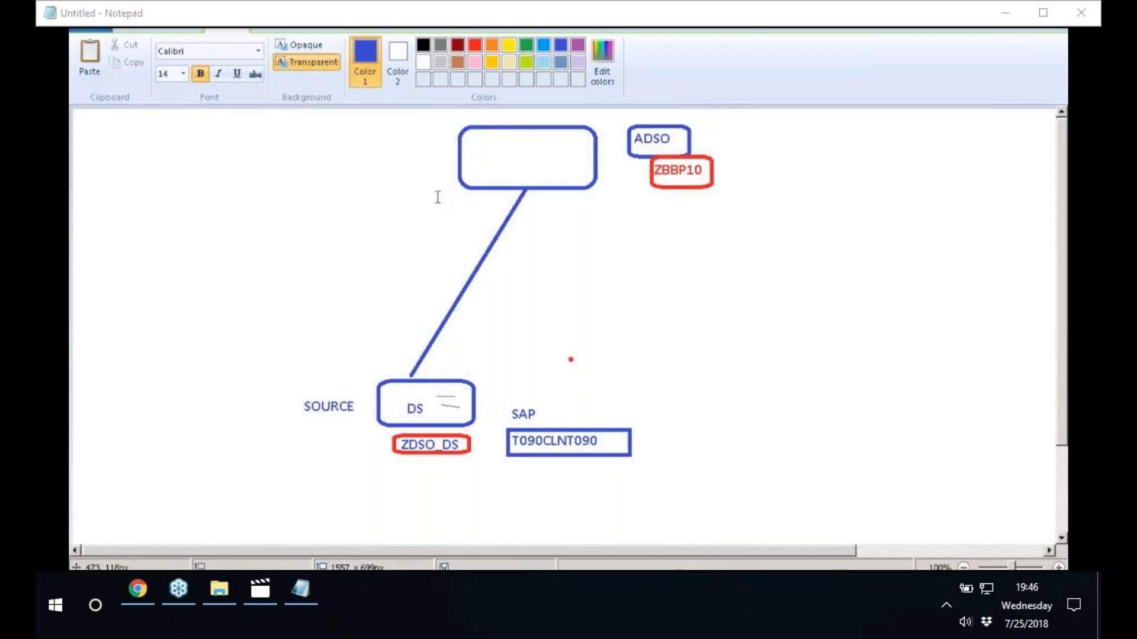
pyautogui.click(364, 154)
pyautogui.write('TARGET')
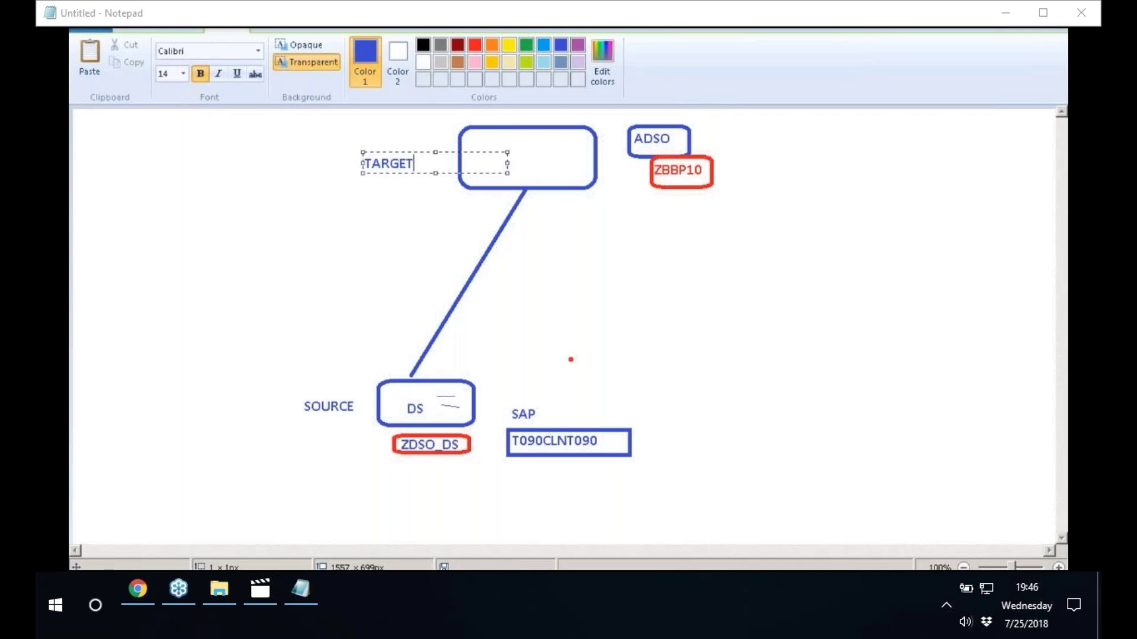
pyautogui.click(302, 422)
# Frame the SOURCE and TARGET labels each with a blue rounded rectangle.
pyautogui.click(428, 47)
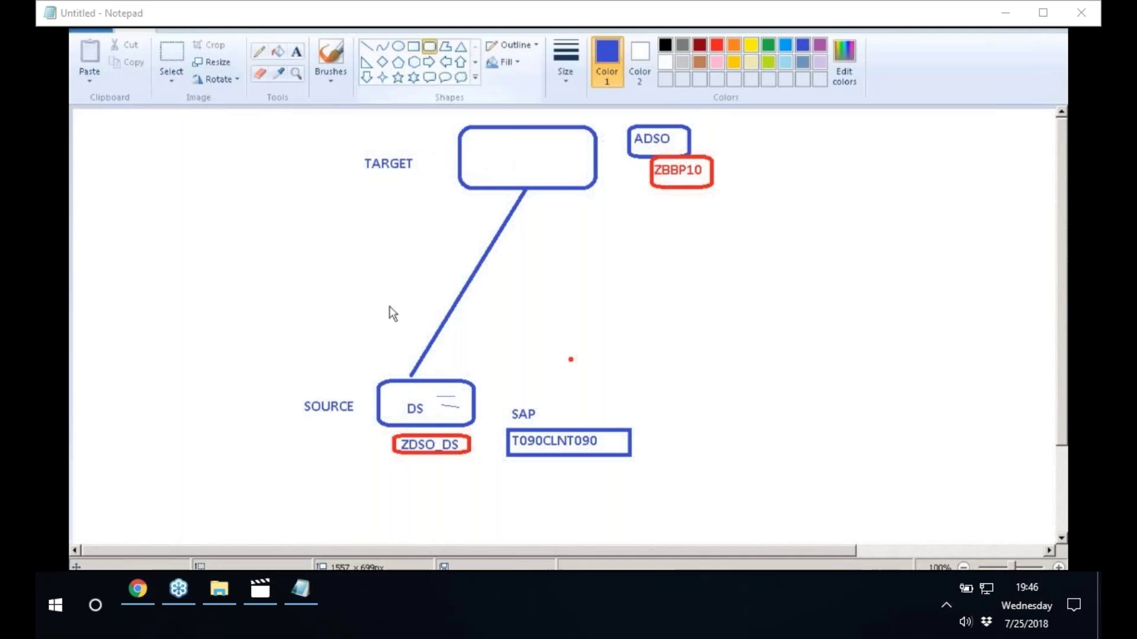
pyautogui.moveTo(296, 392); pyautogui.dragTo(366, 415)
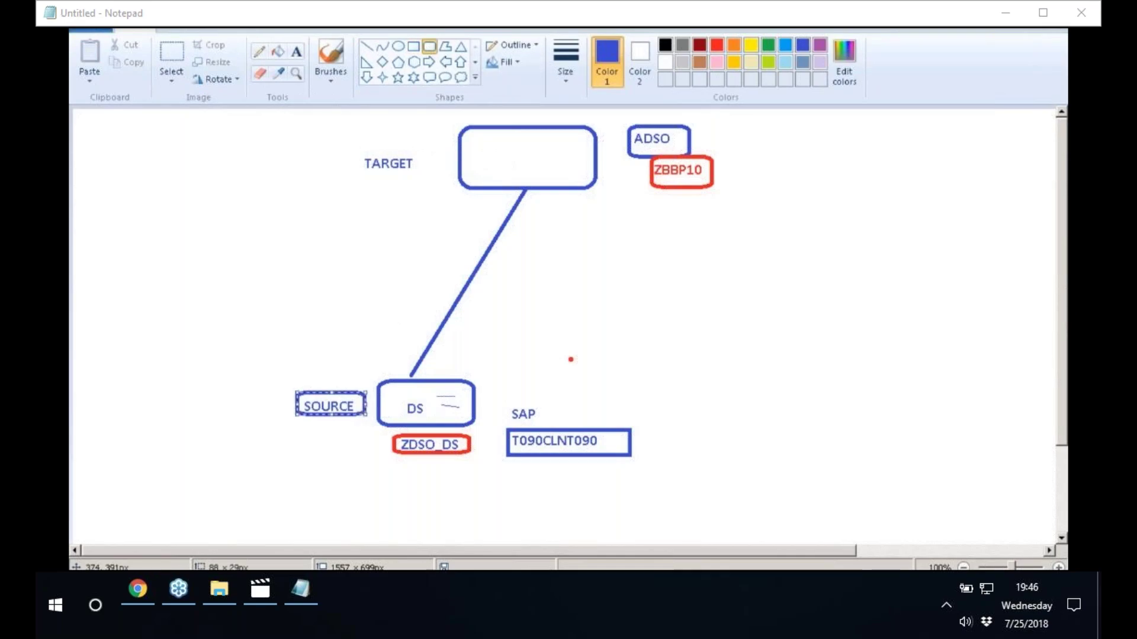
pyautogui.click(414, 214)
pyautogui.moveTo(356, 149); pyautogui.dragTo(426, 175)
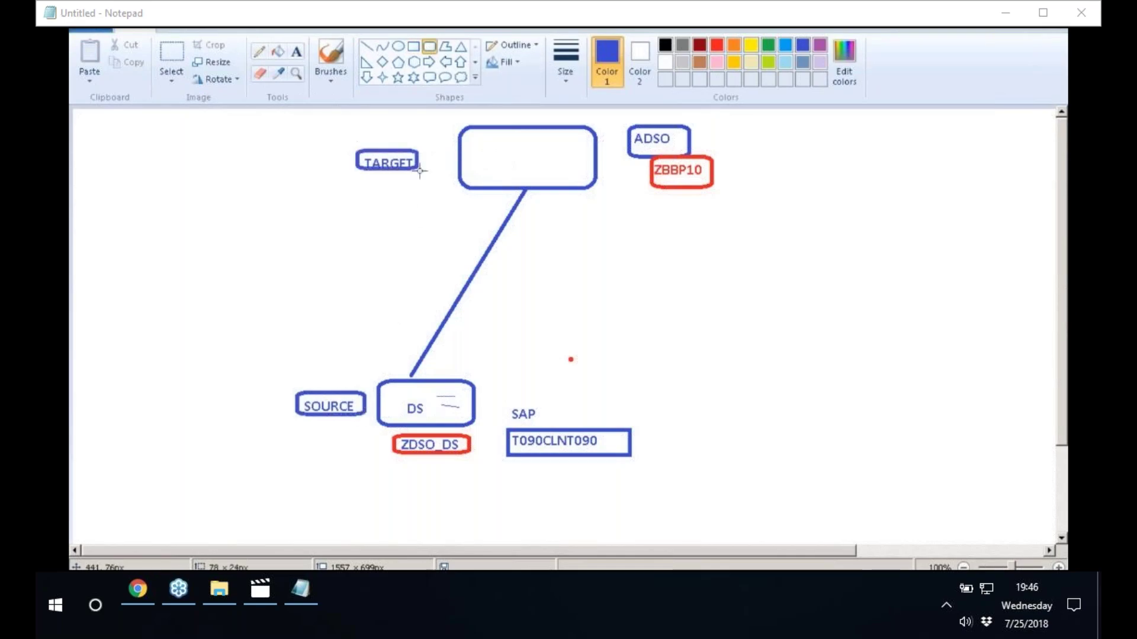
# Delete the middle section of the line connecting the DS box to the large upper box.
pyautogui.click(171, 60)
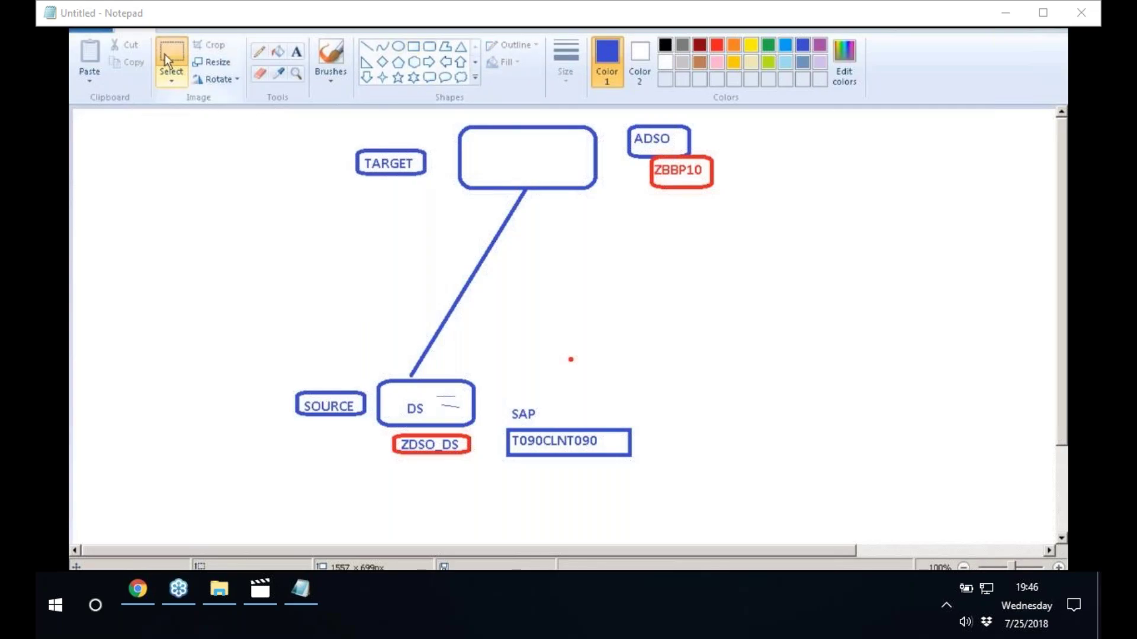
pyautogui.moveTo(399, 249); pyautogui.dragTo(569, 313)
pyautogui.rightClick(519, 282)
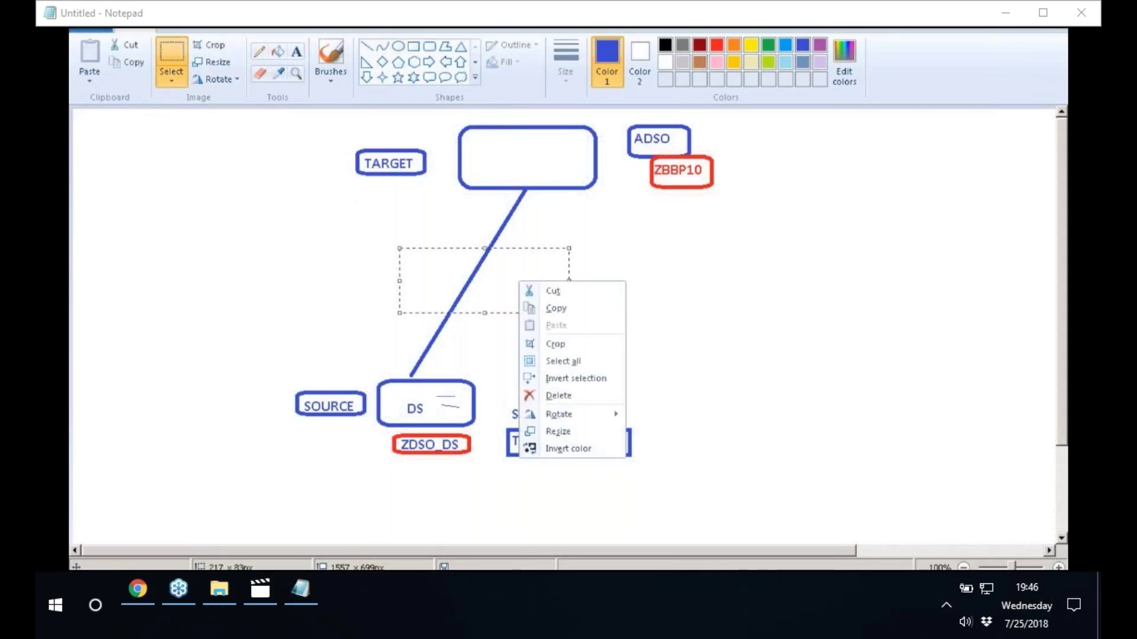
pyautogui.click(558, 396)
# Draw a rounded box about 168 × 42 px in the gap and join it to both line ends with short lines.
pyautogui.click(429, 47)
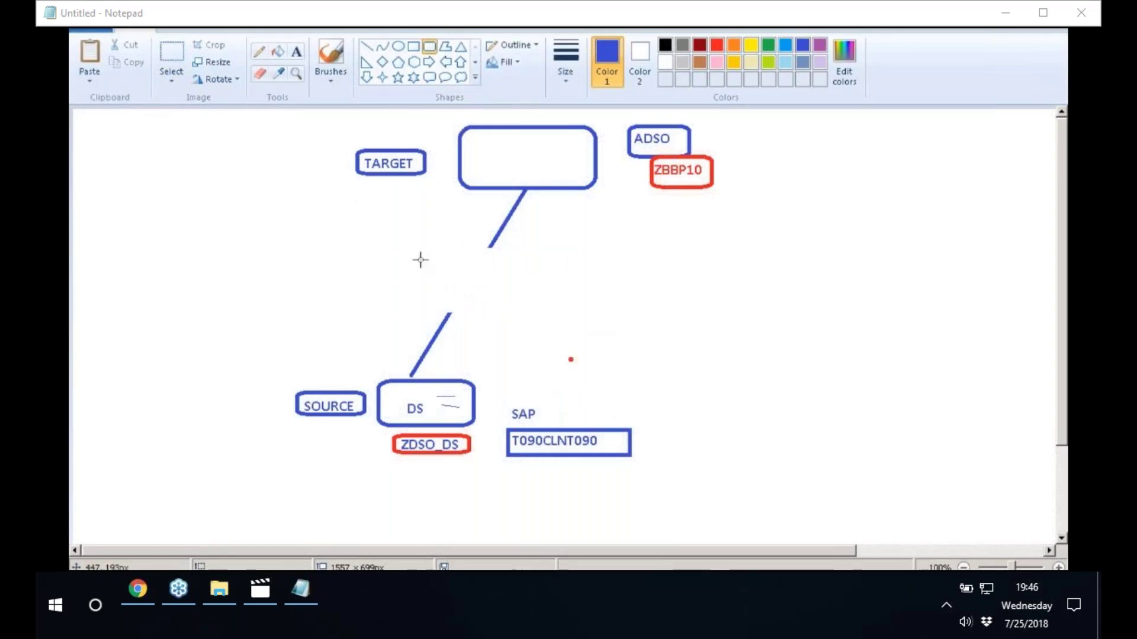
pyautogui.moveTo(420, 259)
pyautogui.mouseDown()
pyautogui.moveTo(538, 304)
pyautogui.moveTo(551, 292)
pyautogui.mouseUp()
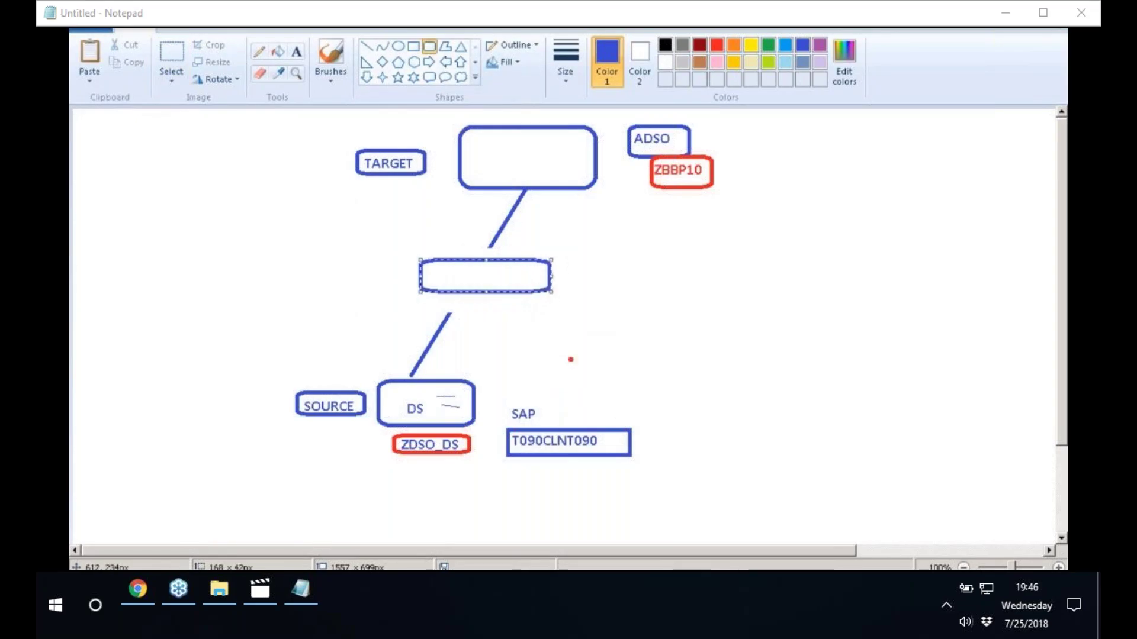
pyautogui.click(367, 46)
pyautogui.moveTo(441, 323); pyautogui.dragTo(463, 294)
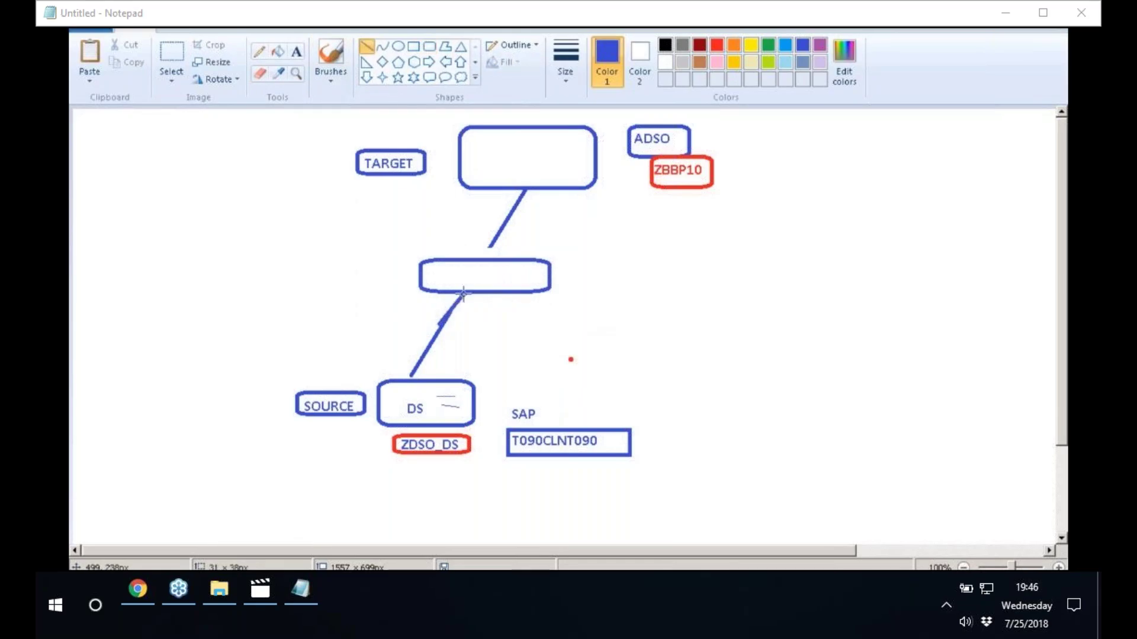
pyautogui.moveTo(490, 247); pyautogui.dragTo(485, 259)
# Label the middle rounded box TRANSFORMATION.
pyautogui.click(296, 52)
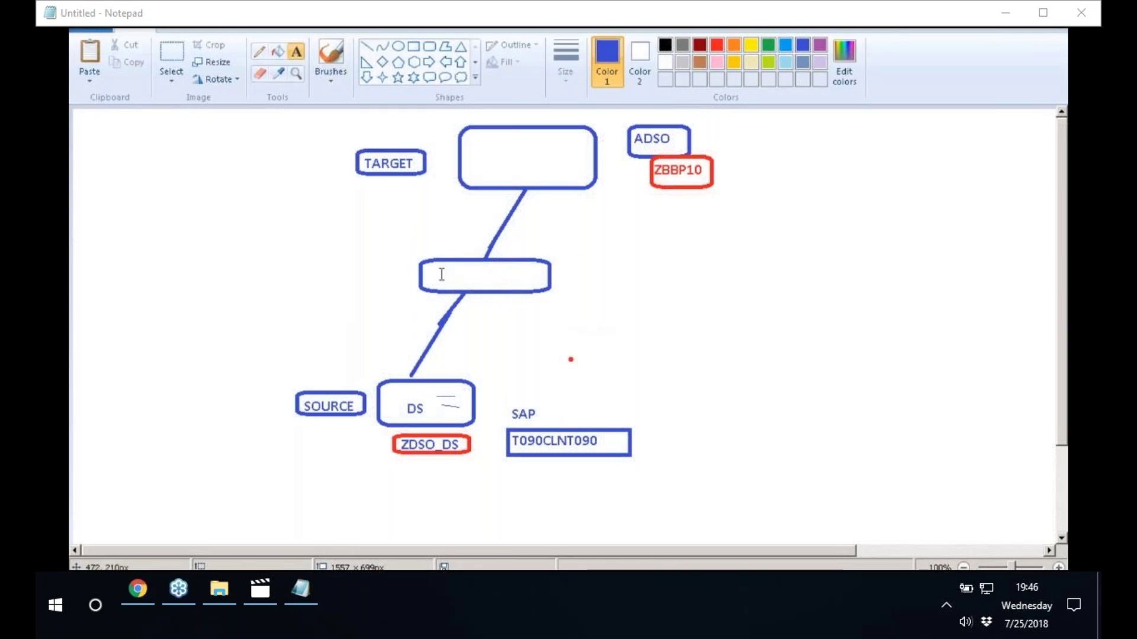
pyautogui.click(441, 275)
pyautogui.write('TRANSFORM')
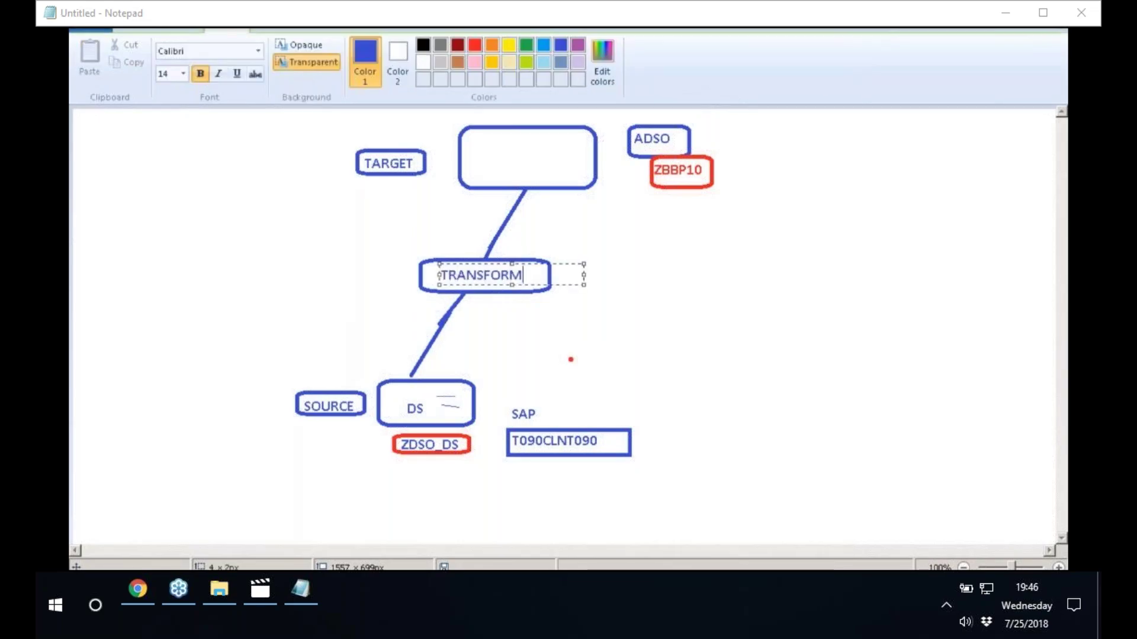
pyautogui.write('ATION')
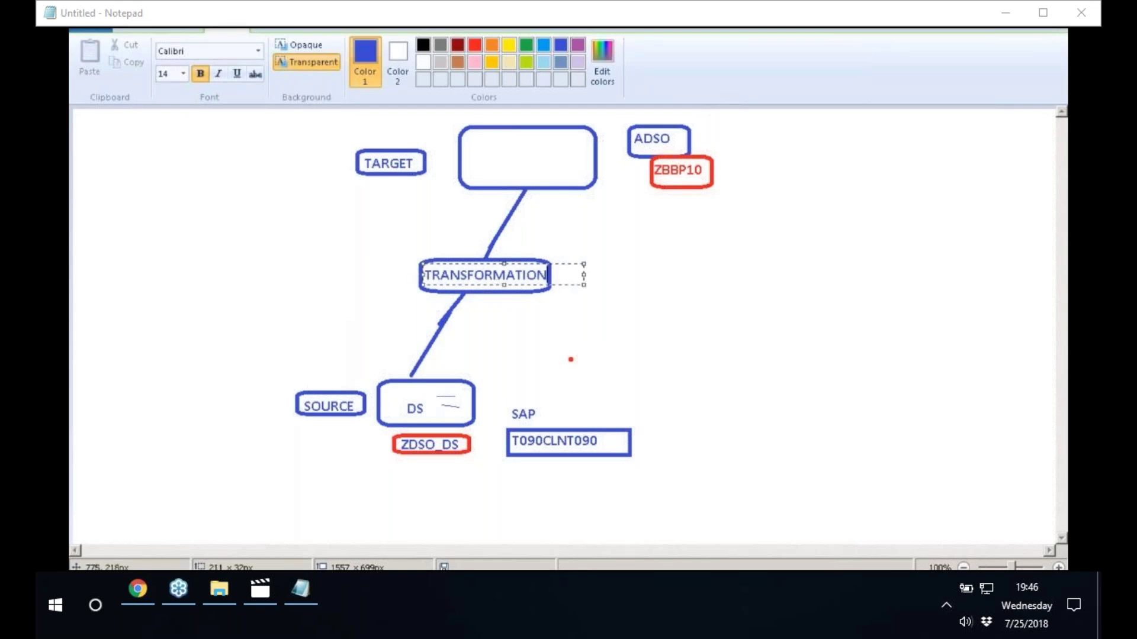
pyautogui.click(609, 282)
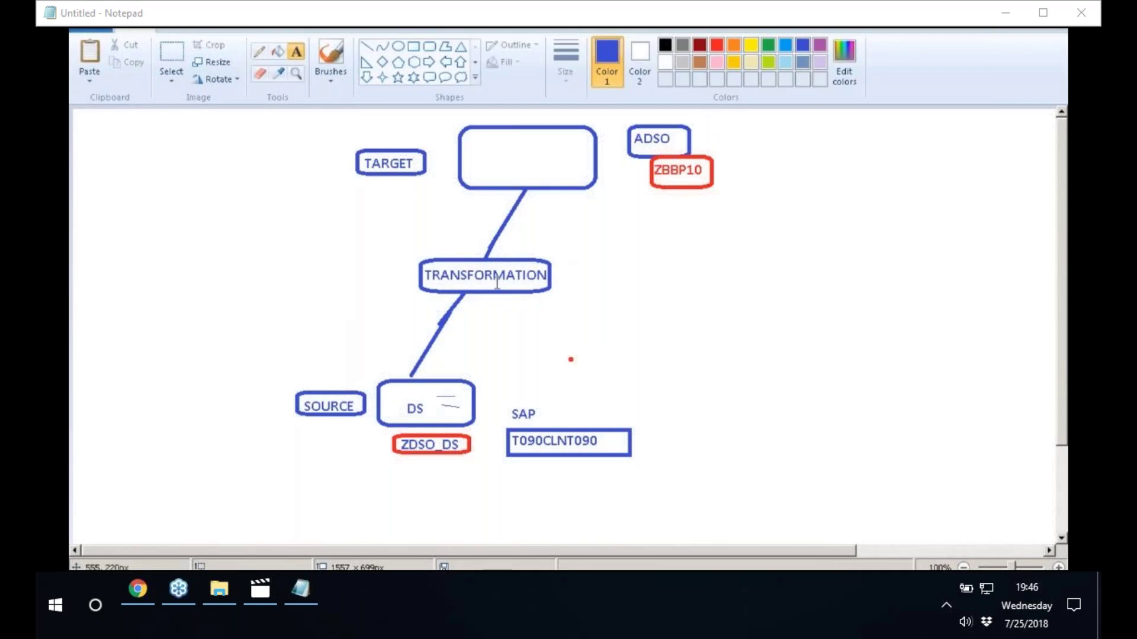
# Draw freehand pencil arrows from the TRANSFORMATION box to the SOURCE and TARGET labels.
pyautogui.click(259, 52)
pyautogui.moveTo(418, 270)
pyautogui.mouseDown()
pyautogui.moveTo(344, 380)
pyautogui.moveTo(360, 380)
pyautogui.moveTo(402, 183)
pyautogui.moveTo(410, 185)
pyautogui.mouseUp()
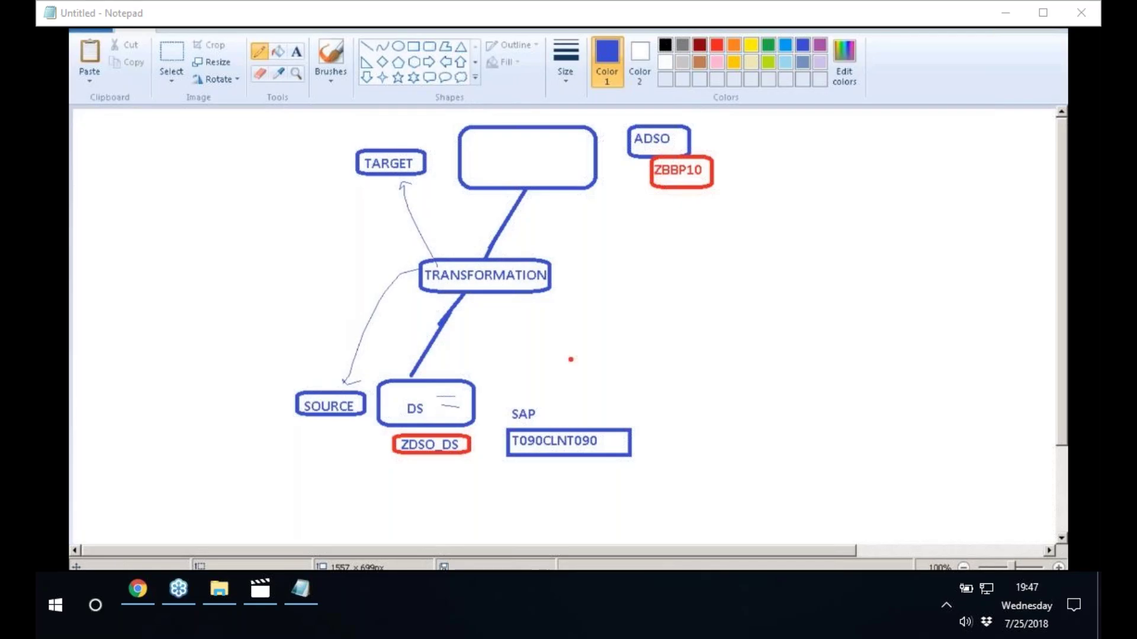
# Switch back to the SAP BW modeling tools, activate the ZBBP10 transformation and accept the log.
pyautogui.hotkey('alt', 'Tab')
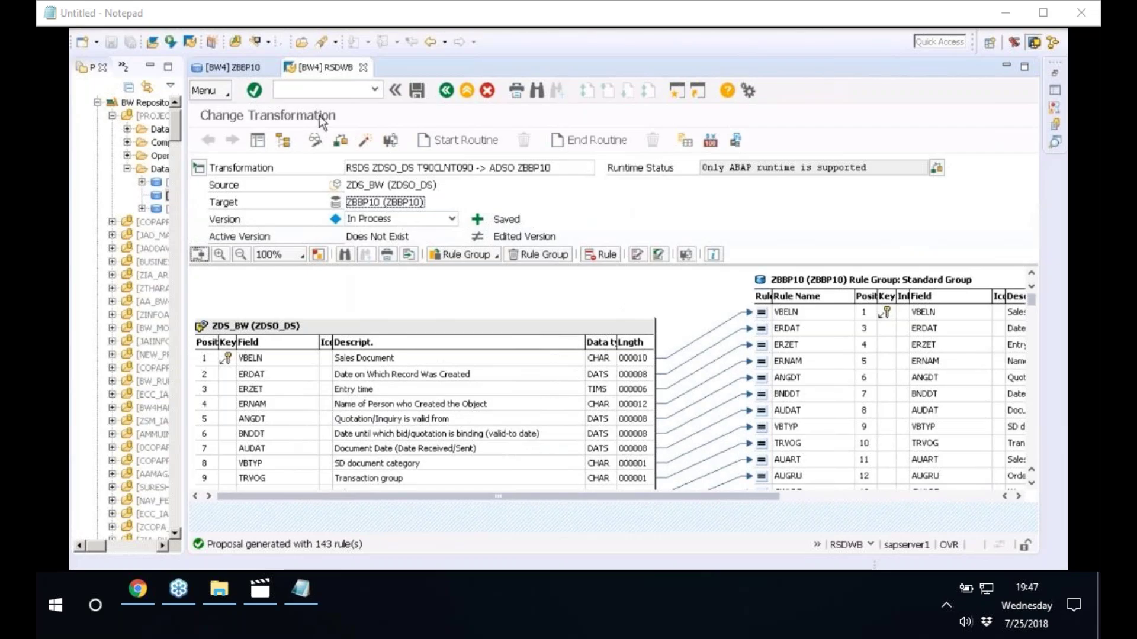
pyautogui.click(365, 141)
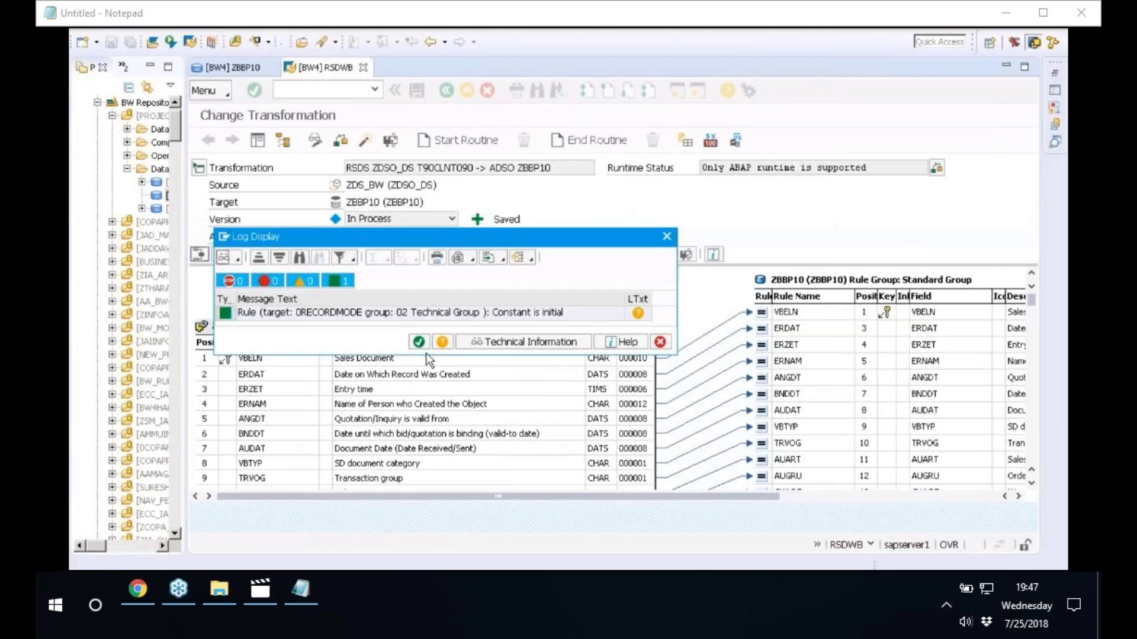
pyautogui.click(418, 342)
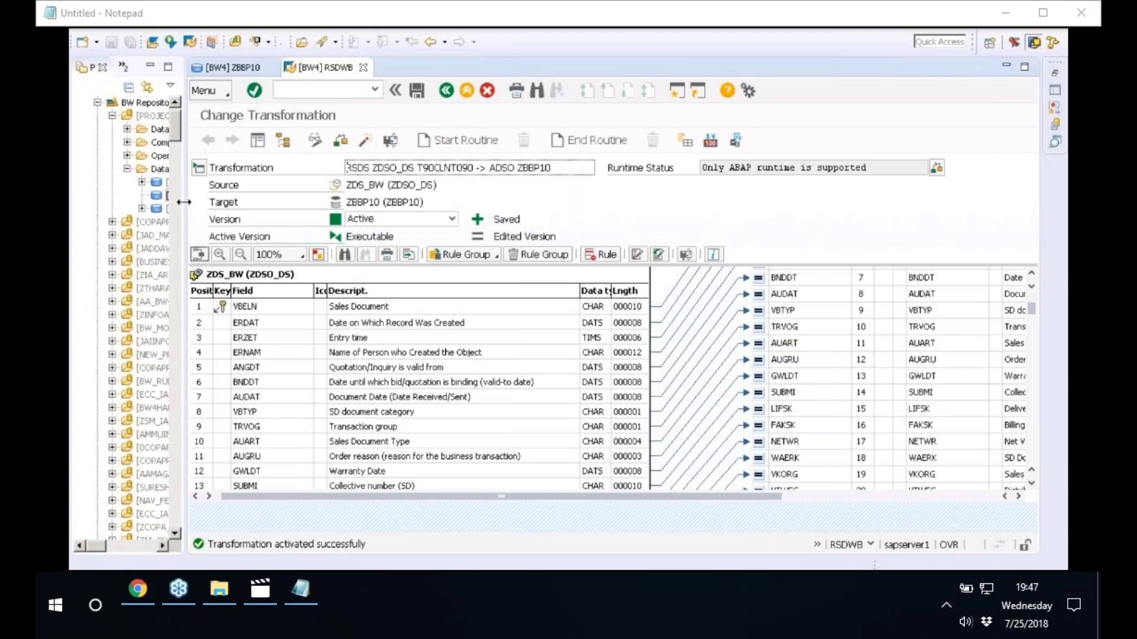
# Refresh the DataStore Object (advanced) folder in the widened project tree and expand ZBBP10 down to its transformation.
pyautogui.moveTo(184, 202); pyautogui.dragTo(356, 203)
pyautogui.rightClick(188, 171)
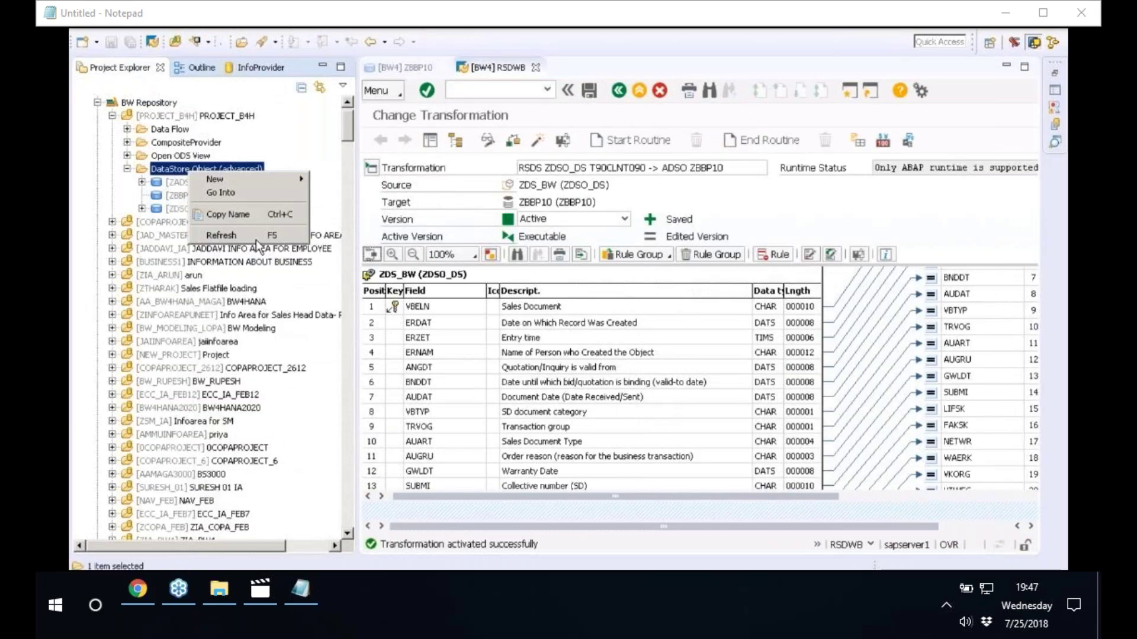
pyautogui.click(144, 199)
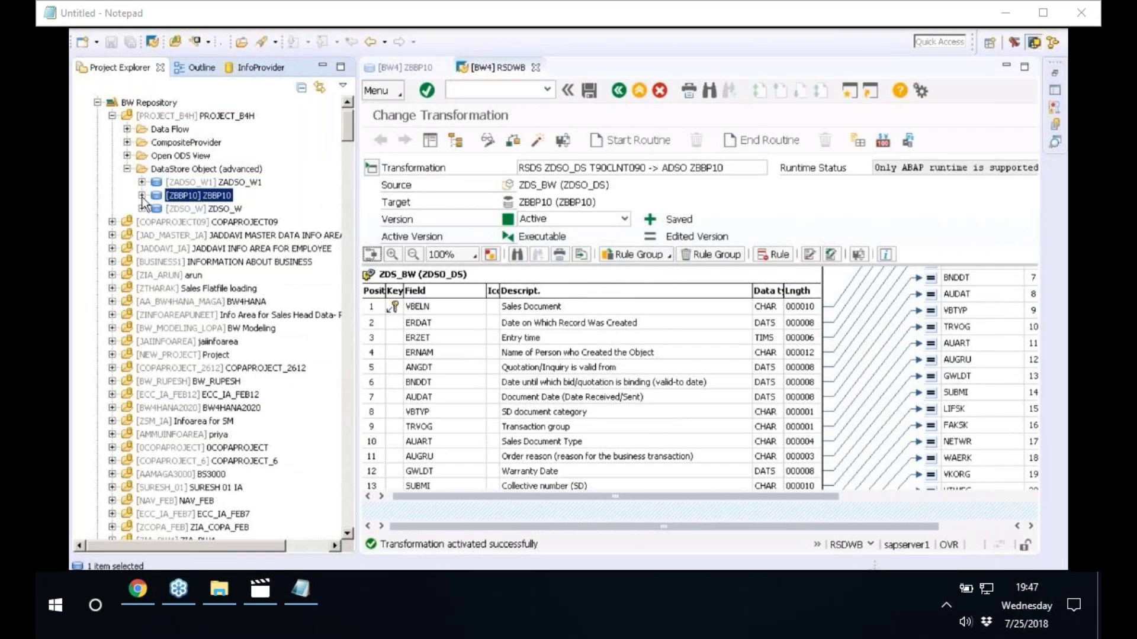
pyautogui.click(141, 195)
pyautogui.click(202, 209)
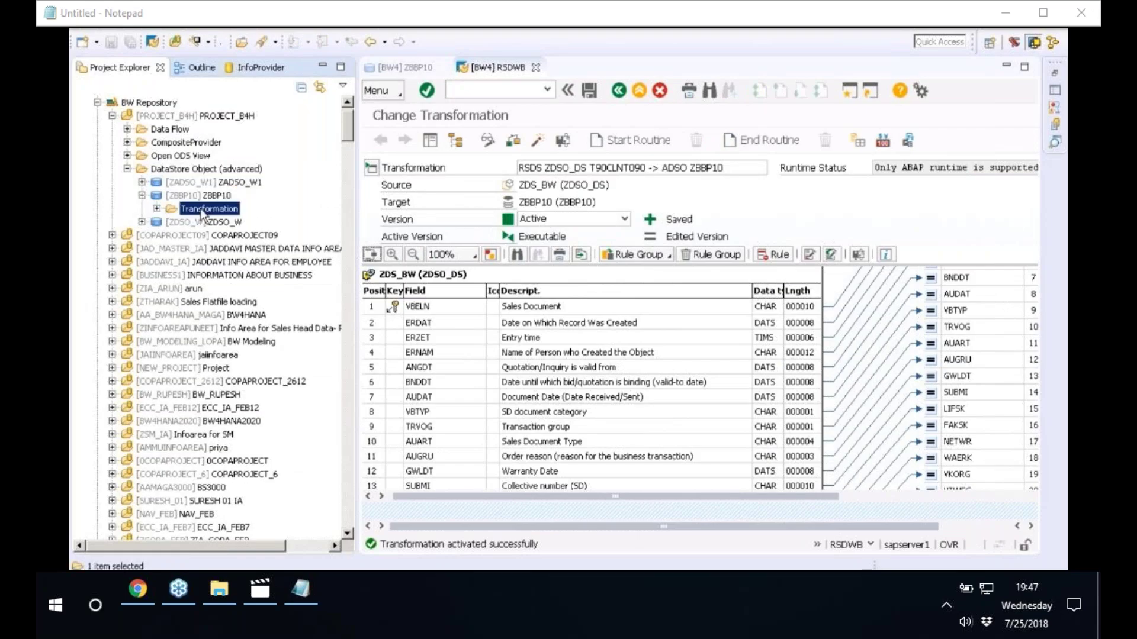
pyautogui.doubleClick(203, 210)
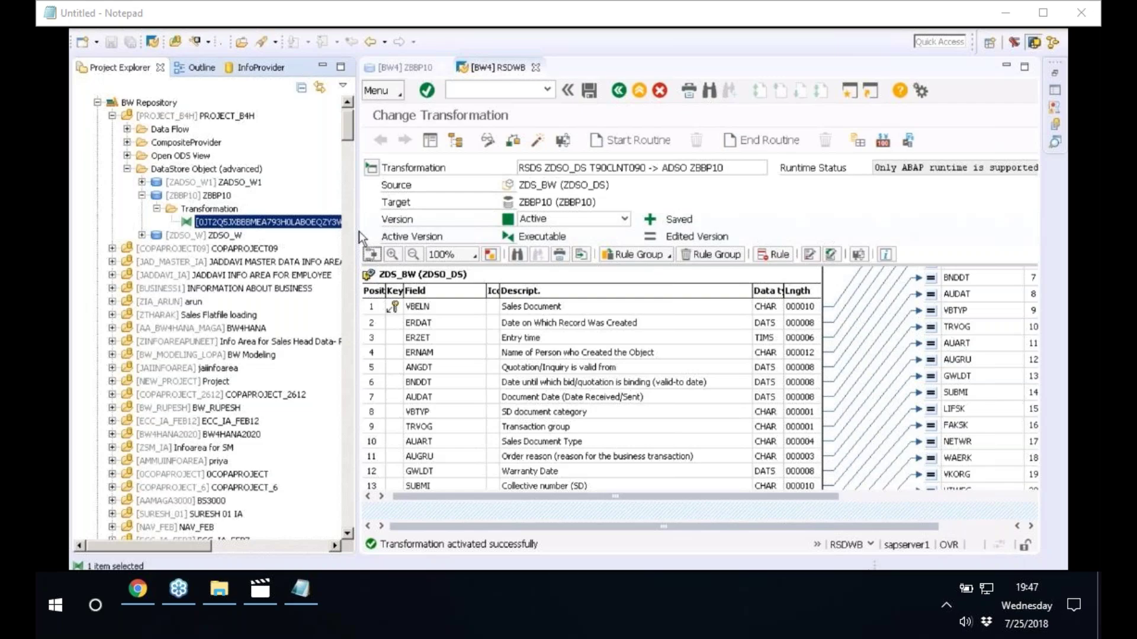
pyautogui.moveTo(358, 231); pyautogui.dragTo(362, 231)
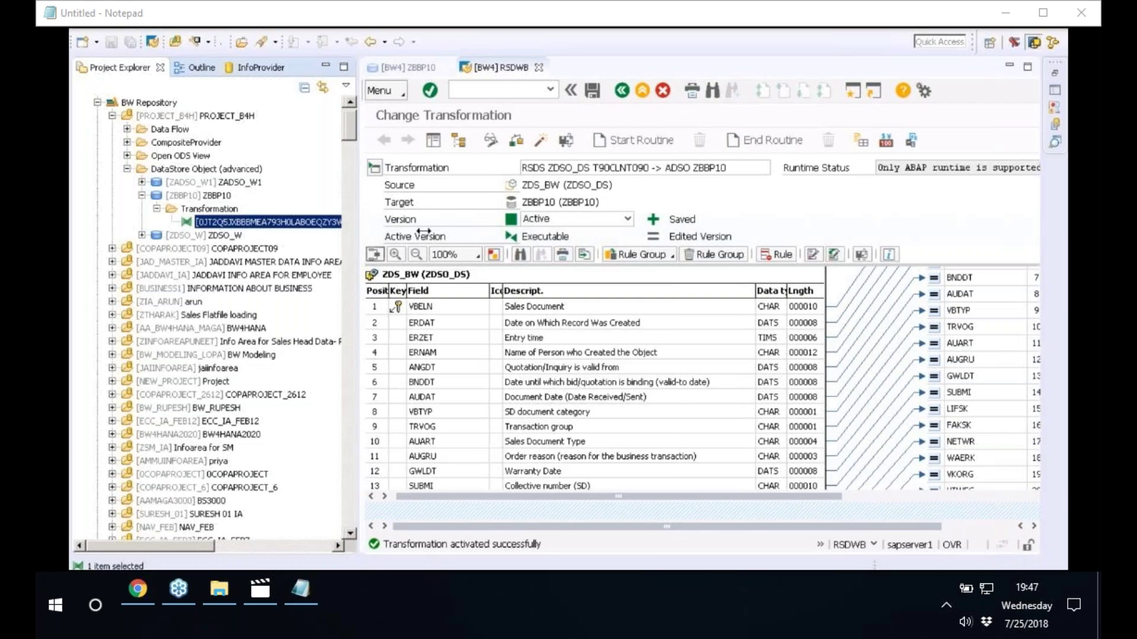
# Switch to Paint, draw a curved freehand arrow from the DS box to the large upper box, and label it DTP.
pyautogui.hotkey('alt', 'Tab')
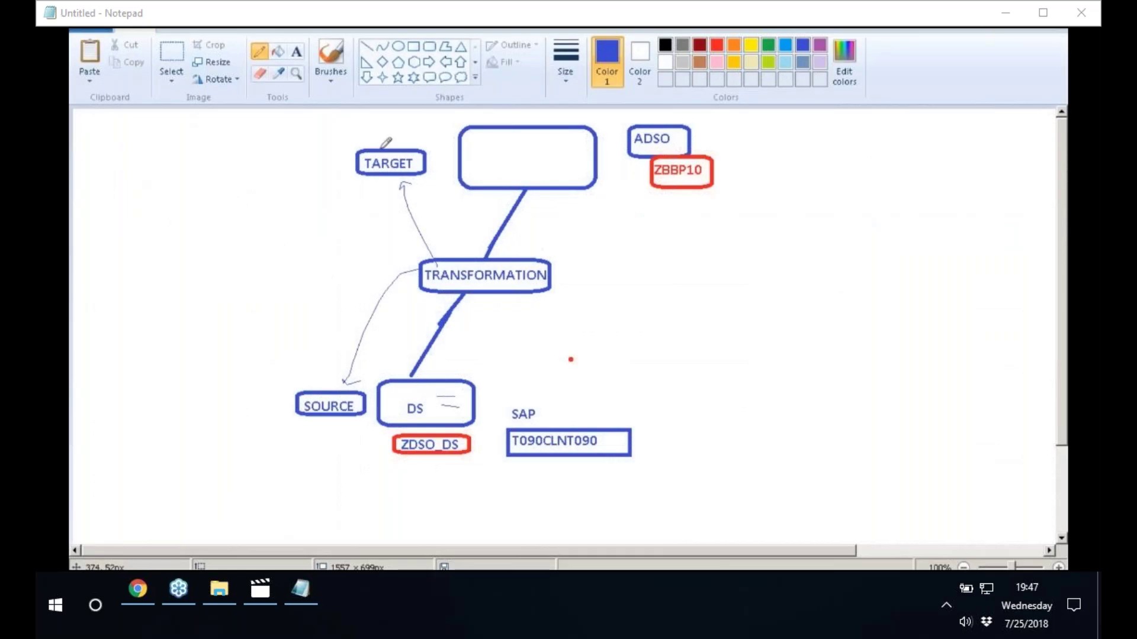
pyautogui.moveTo(427, 396)
pyautogui.mouseDown()
pyautogui.moveTo(563, 391)
pyautogui.moveTo(637, 273)
pyautogui.moveTo(549, 172)
pyautogui.moveTo(560, 160)
pyautogui.mouseUp()
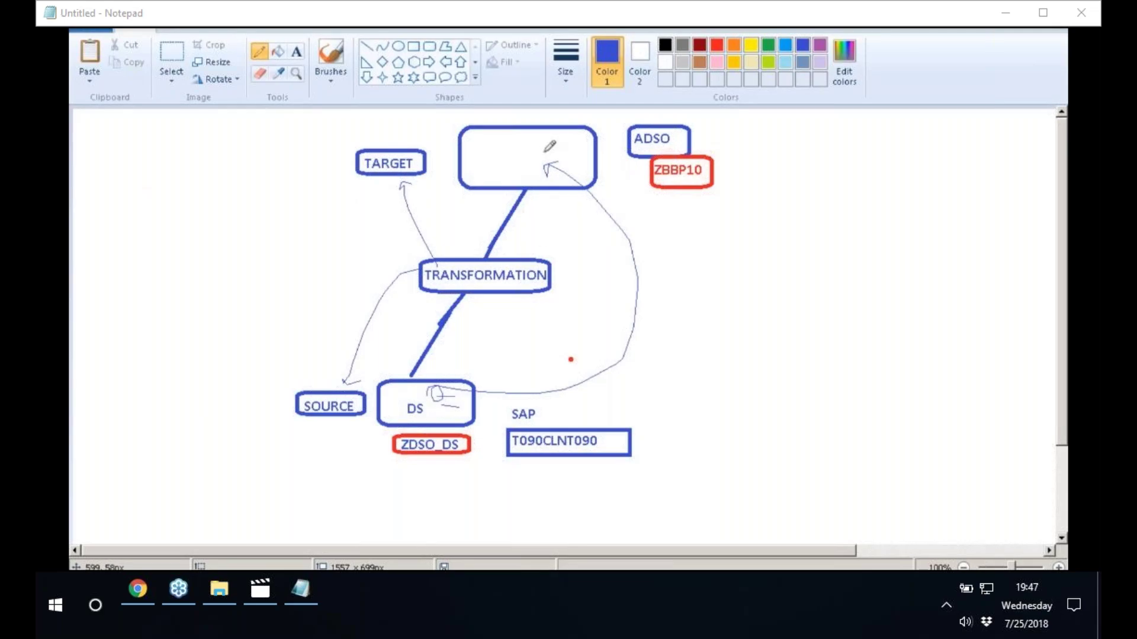
pyautogui.click(296, 51)
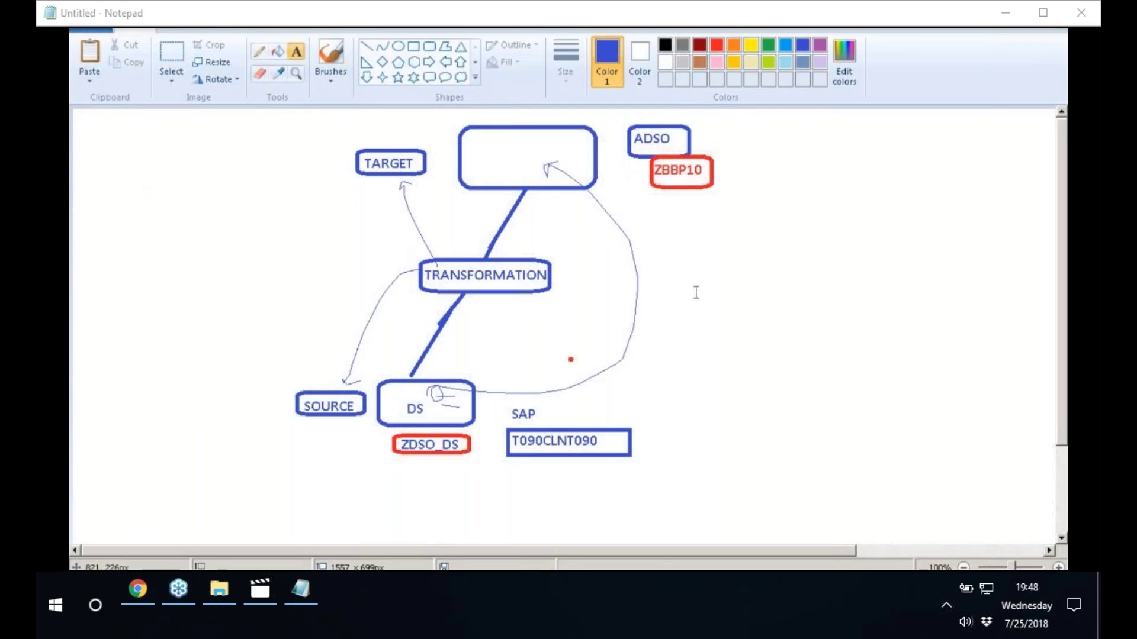
pyautogui.click(657, 291)
pyautogui.write('DTP')
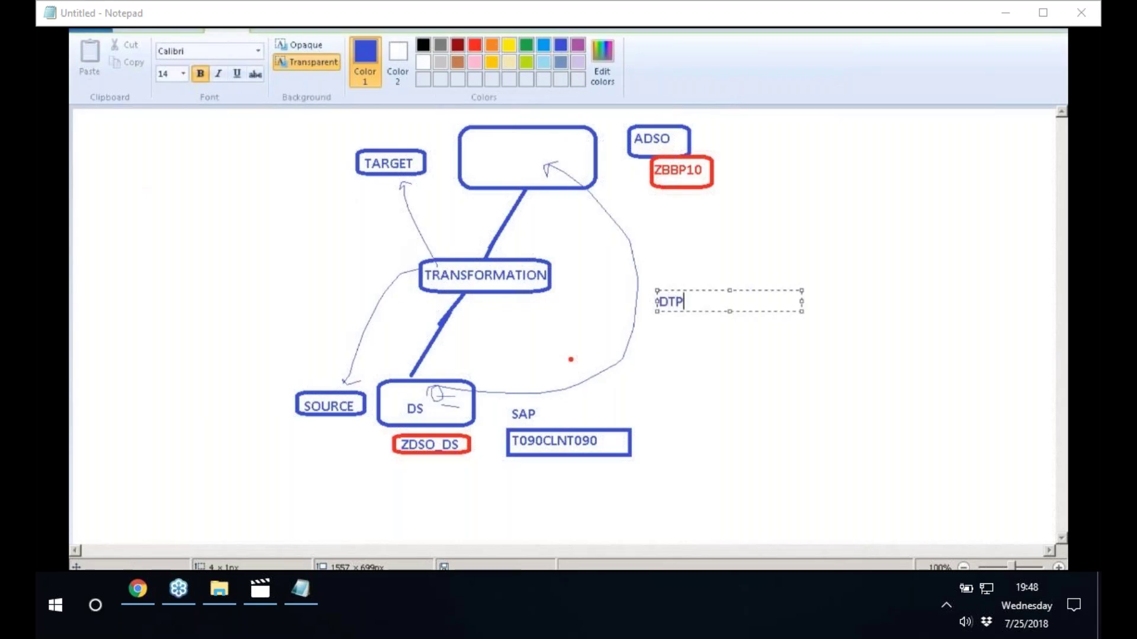
pyautogui.click(725, 271)
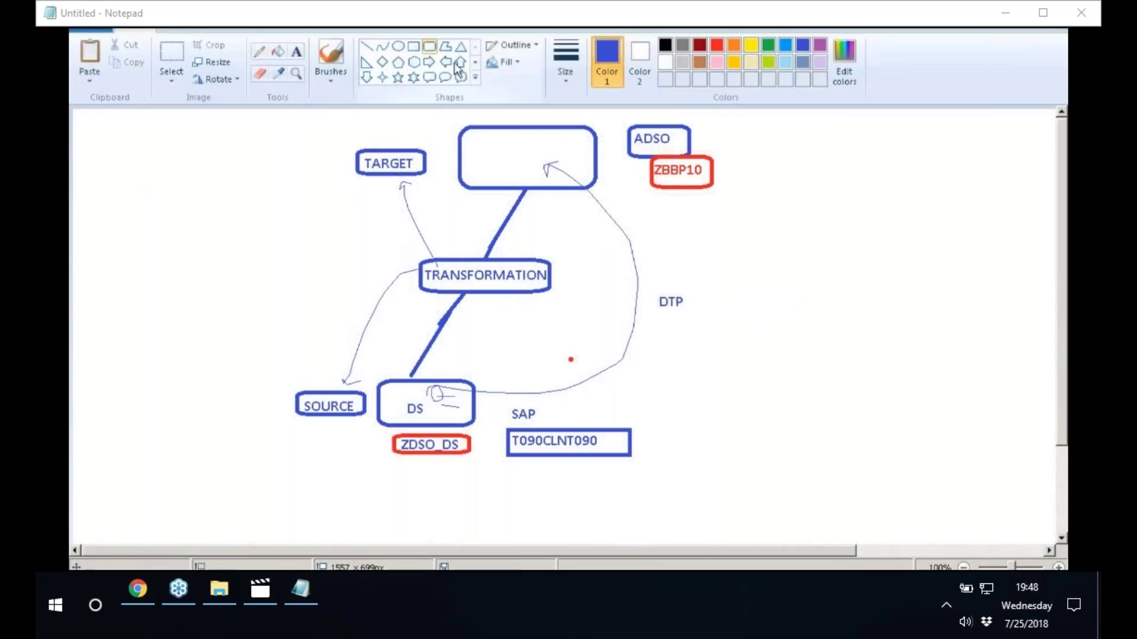
# Frame the DTP label with a rounded rectangle.
pyautogui.click(430, 46)
pyautogui.click(654, 289)
pyautogui.moveTo(652, 288); pyautogui.dragTo(697, 318)
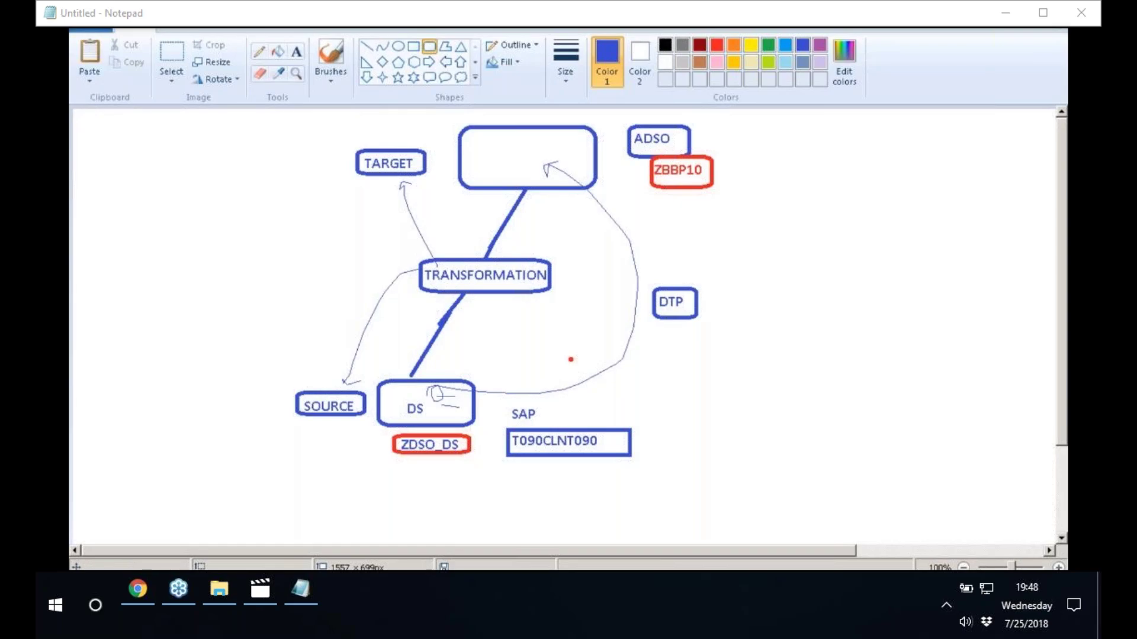
# Switch to the SAP BW modeling tools, create a standard data transfer process from the ZDSO_DS to ZBBP10 transformation, and activate it.
pyautogui.hotkey('alt', 'Tab')
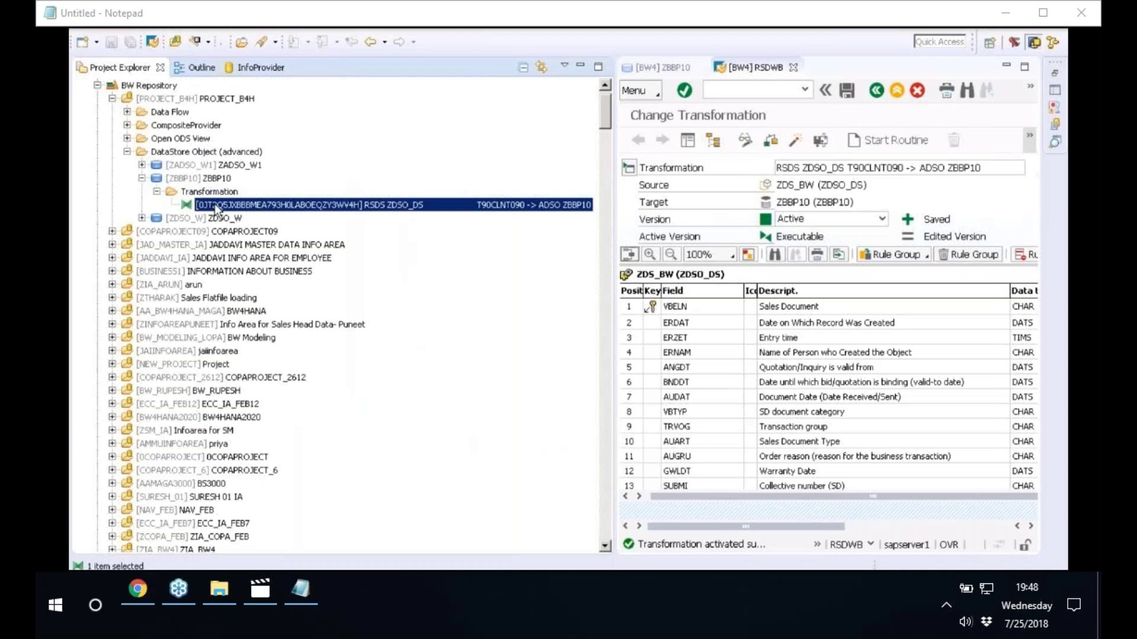
pyautogui.rightClick(215, 208)
pyautogui.moveTo(268, 213)
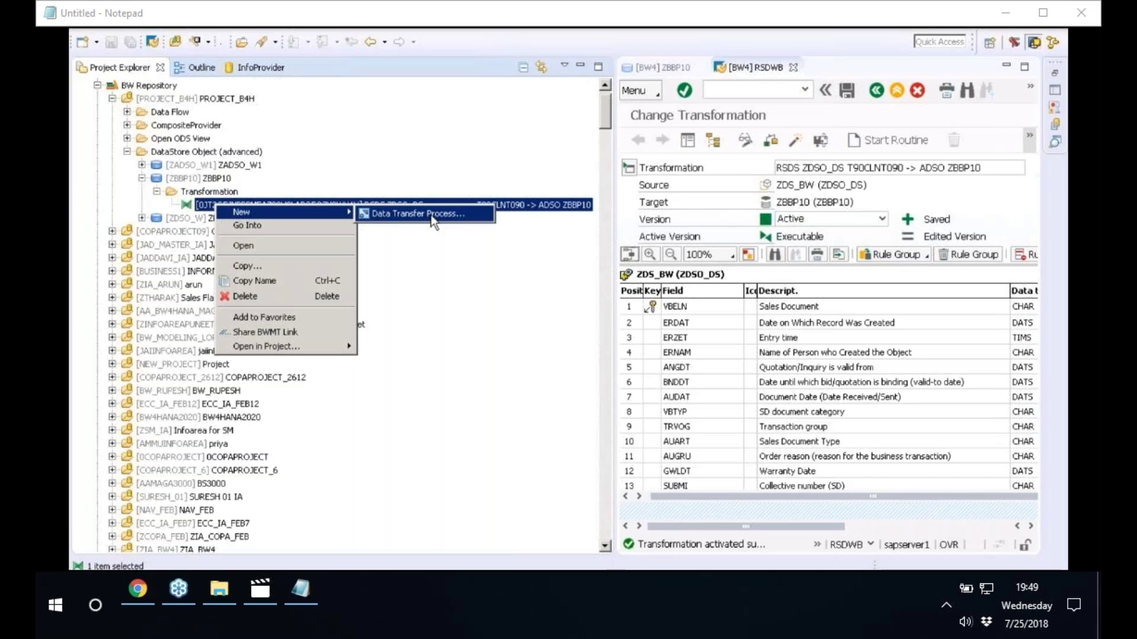
pyautogui.click(432, 218)
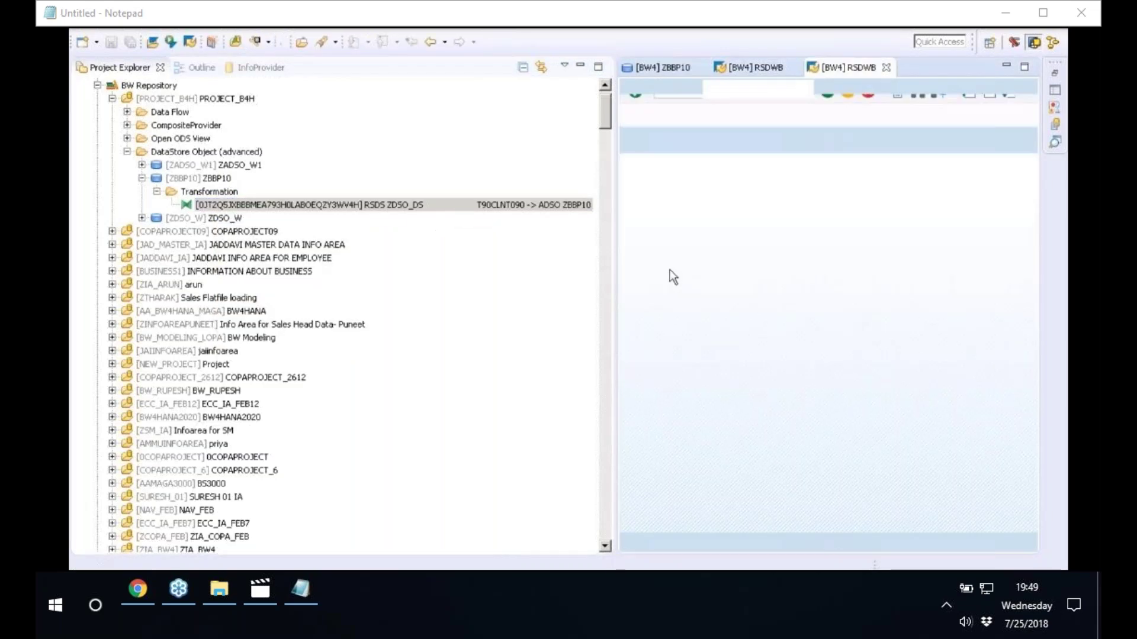
pyautogui.moveTo(616, 301); pyautogui.dragTo(477, 273)
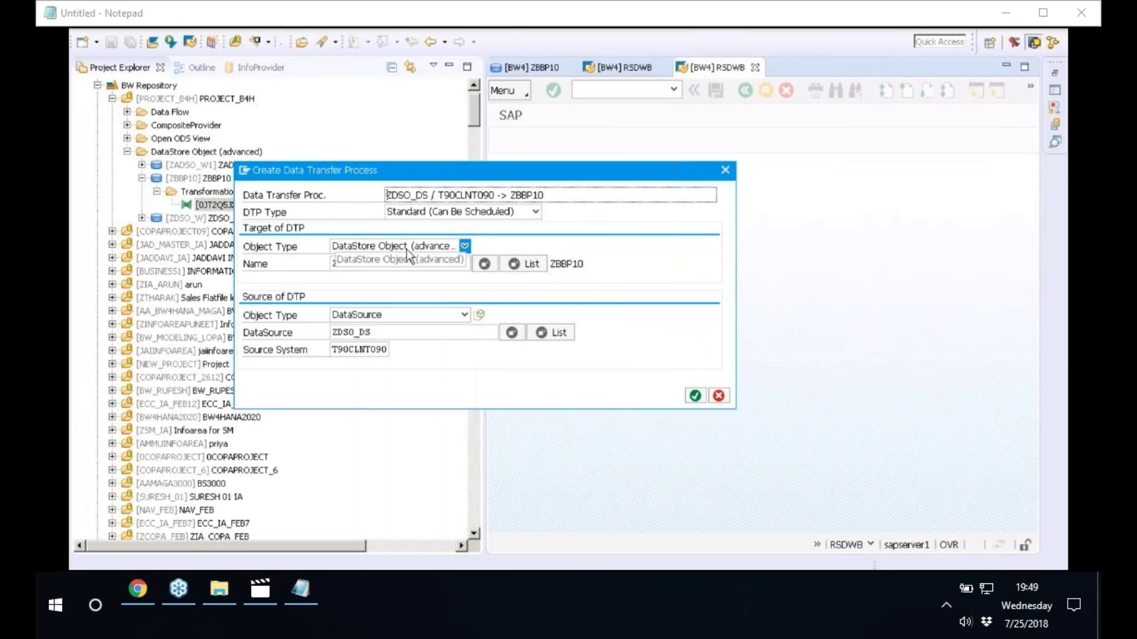
pyautogui.click(696, 396)
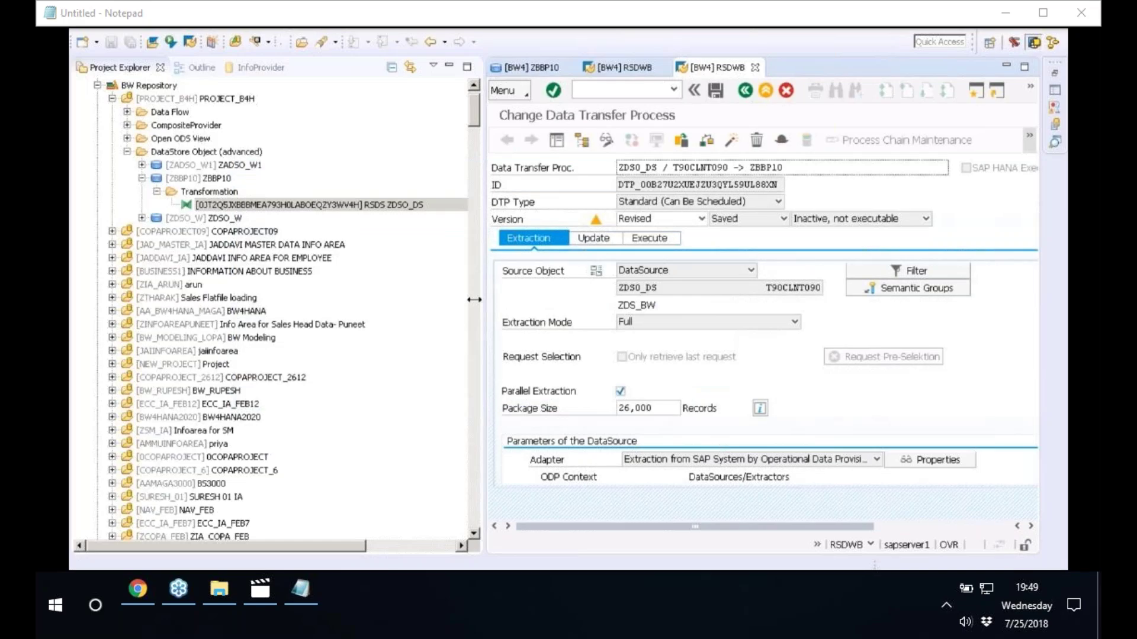
pyautogui.moveTo(474, 300); pyautogui.dragTo(236, 302)
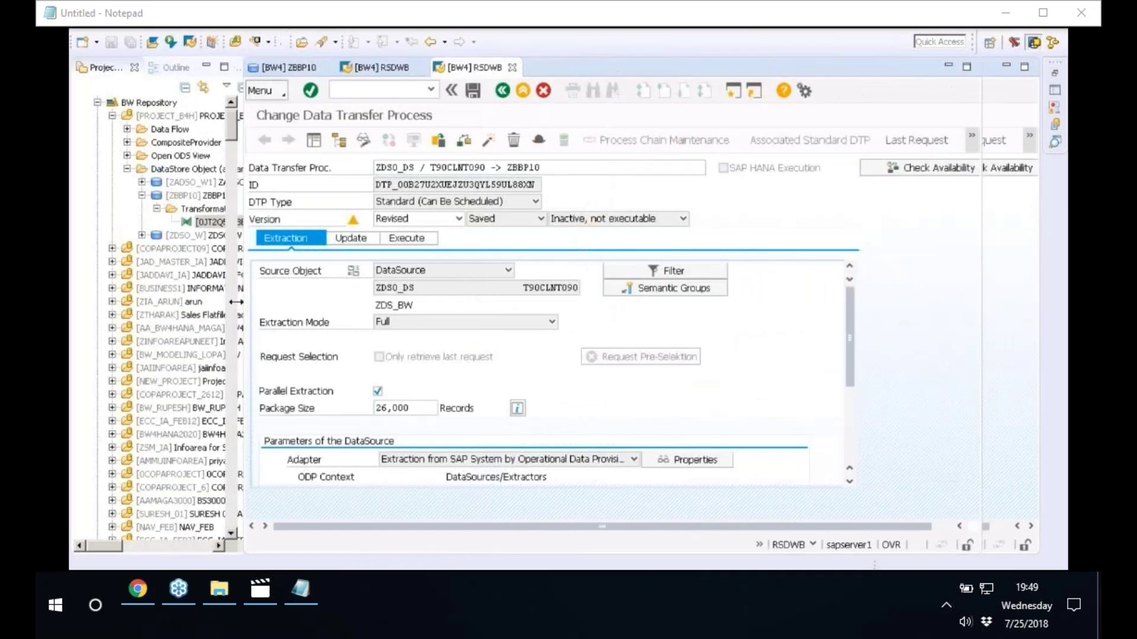
pyautogui.click(483, 141)
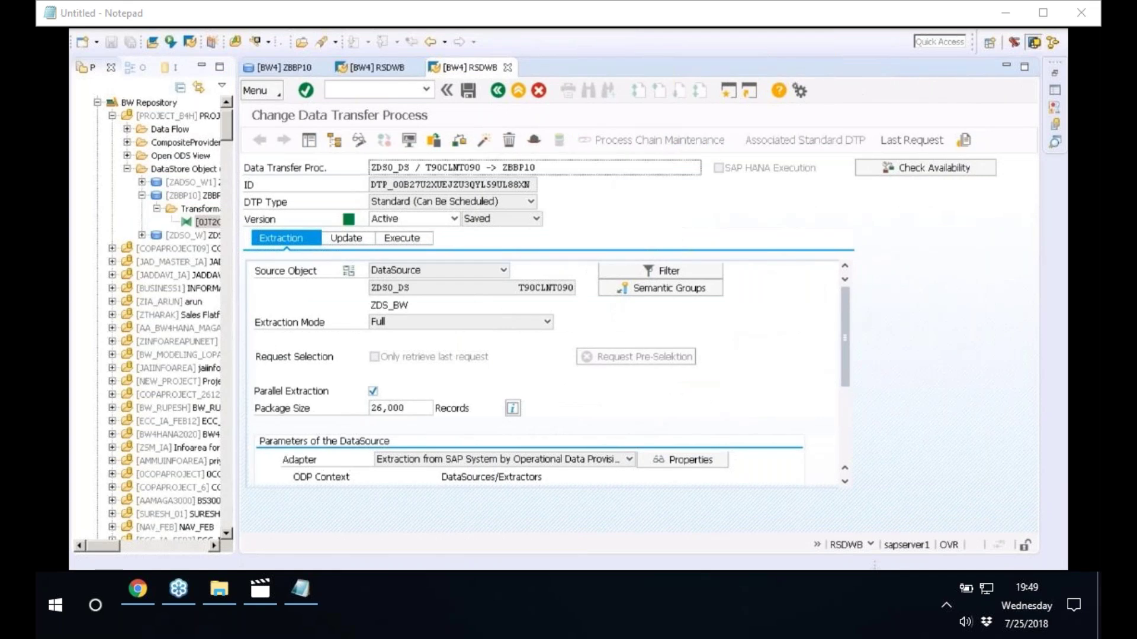
# Switch to Paint and add the number 1 below the SOURCE label.
pyautogui.hotkey('alt', 'Tab')
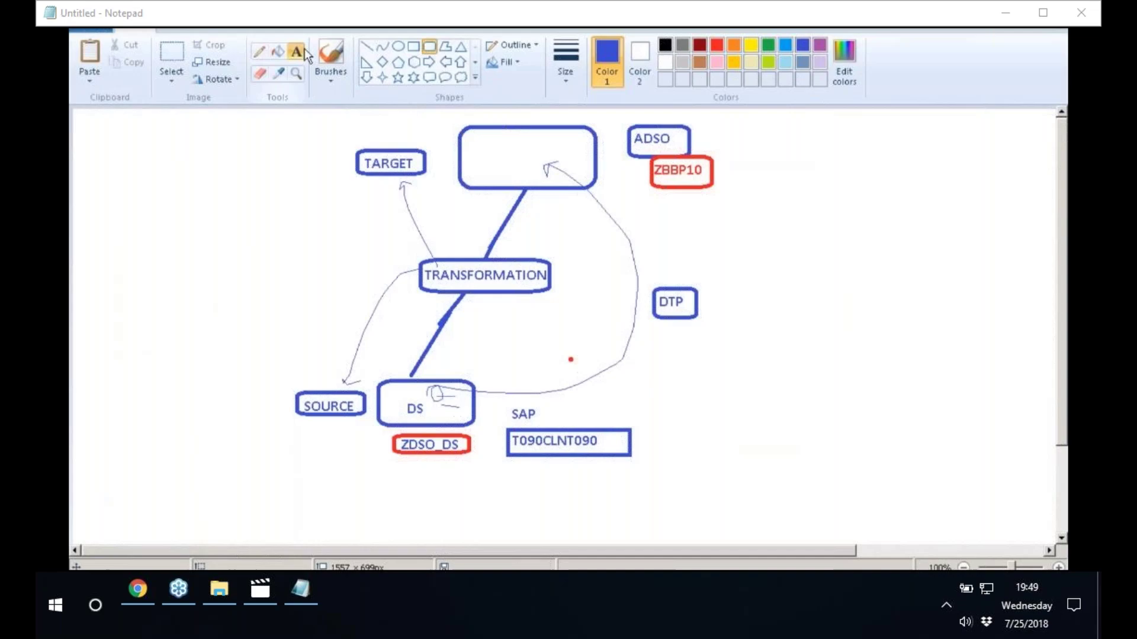
pyautogui.click(335, 450)
pyautogui.write('1')
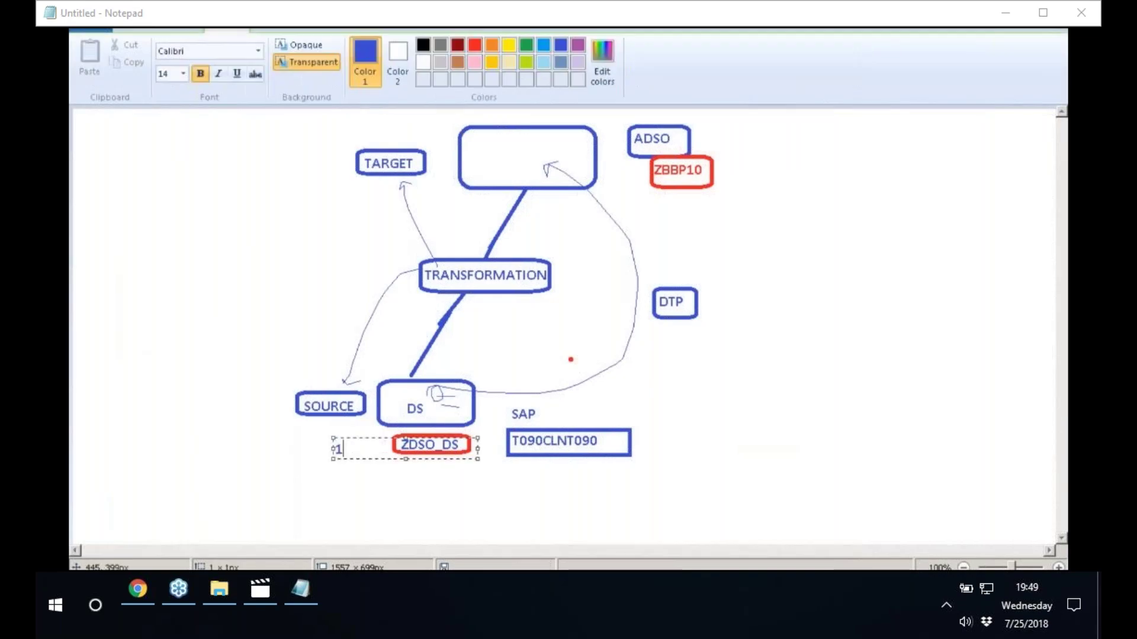
pyautogui.click(547, 185)
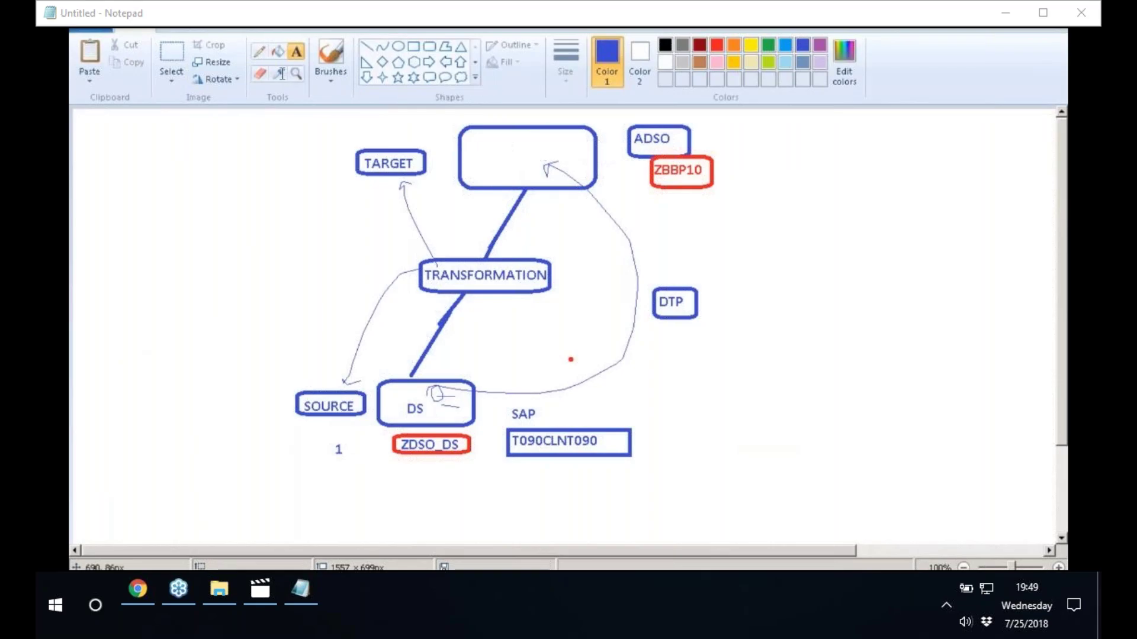
# Move the ADSO text into the large upper box and add the number 2 beside it.
pyautogui.click(172, 54)
pyautogui.moveTo(631, 128); pyautogui.dragTo(679, 156)
pyautogui.click(296, 51)
pyautogui.write('2')
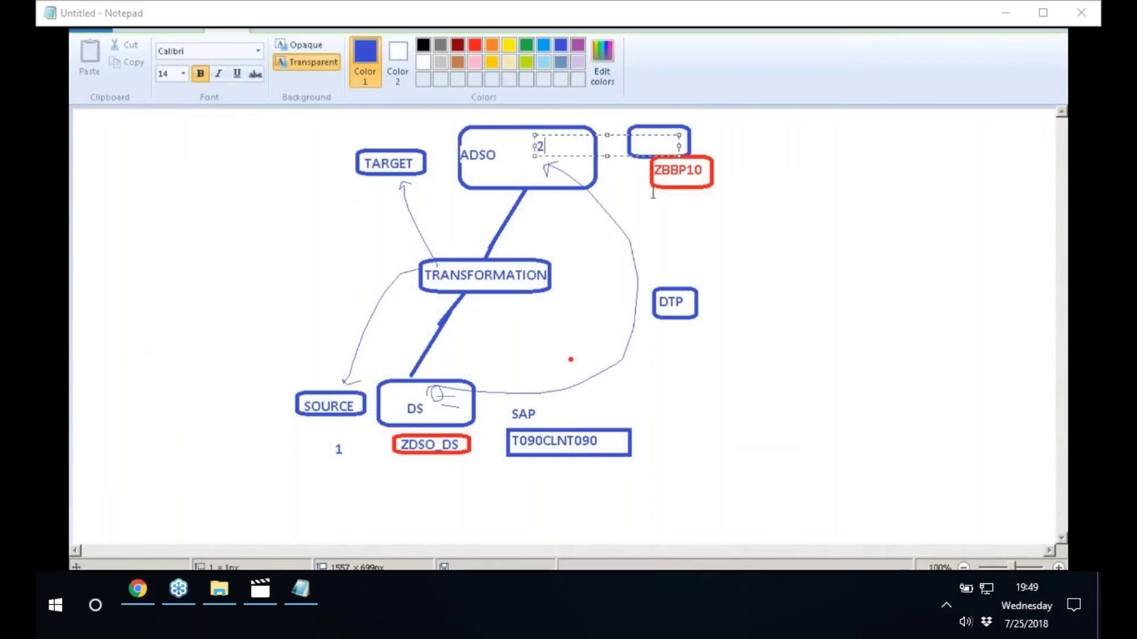
pyautogui.click(543, 330)
# Add the number 3 below the TRANSFORMATION box and the number 4 below the DTP box.
pyautogui.click(516, 302)
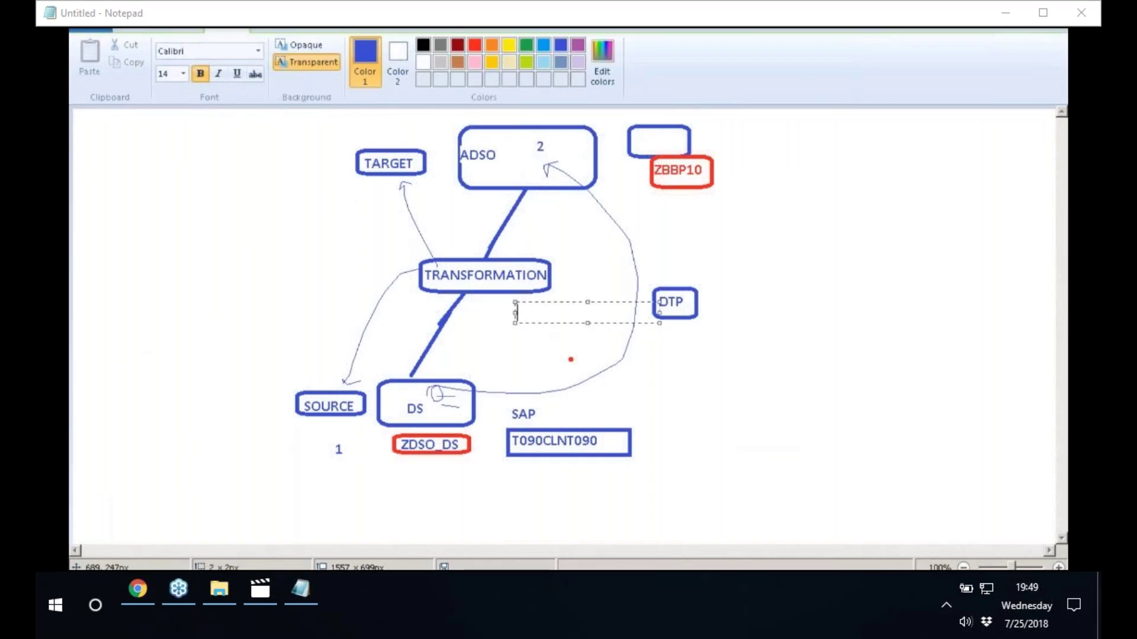
pyautogui.write('3')
pyautogui.click(519, 264)
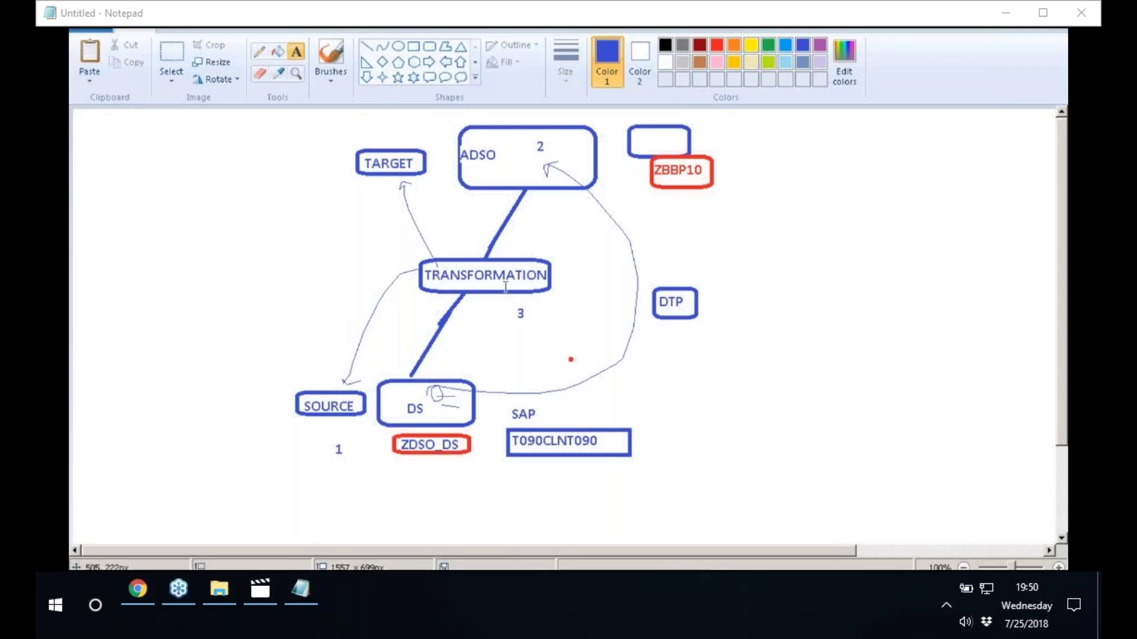
pyautogui.click(674, 329)
pyautogui.write('4')
pyautogui.click(774, 285)
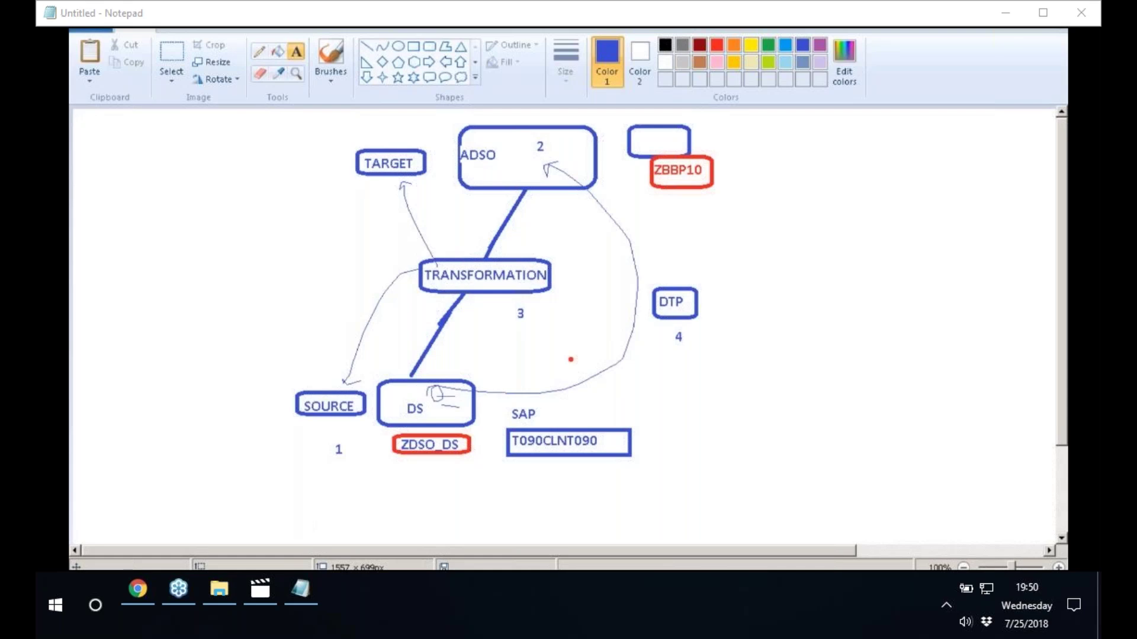
# Switch back to the SAP BW modeling tools, execute the data transfer process and display its request monitor.
pyautogui.hotkey('alt', 'Tab')
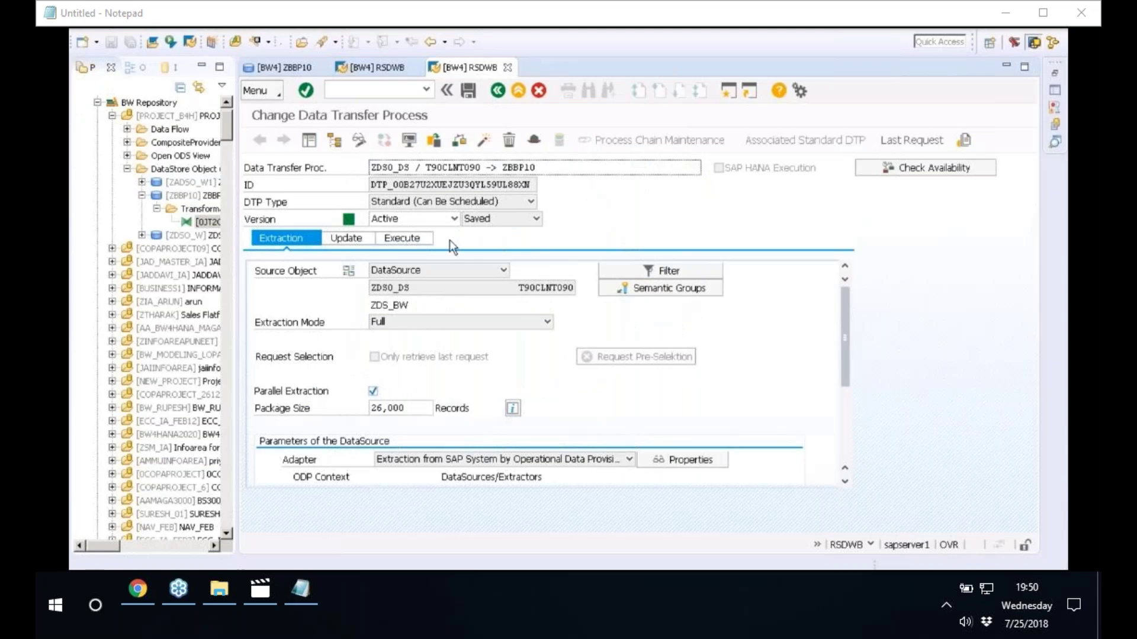
pyautogui.click(408, 239)
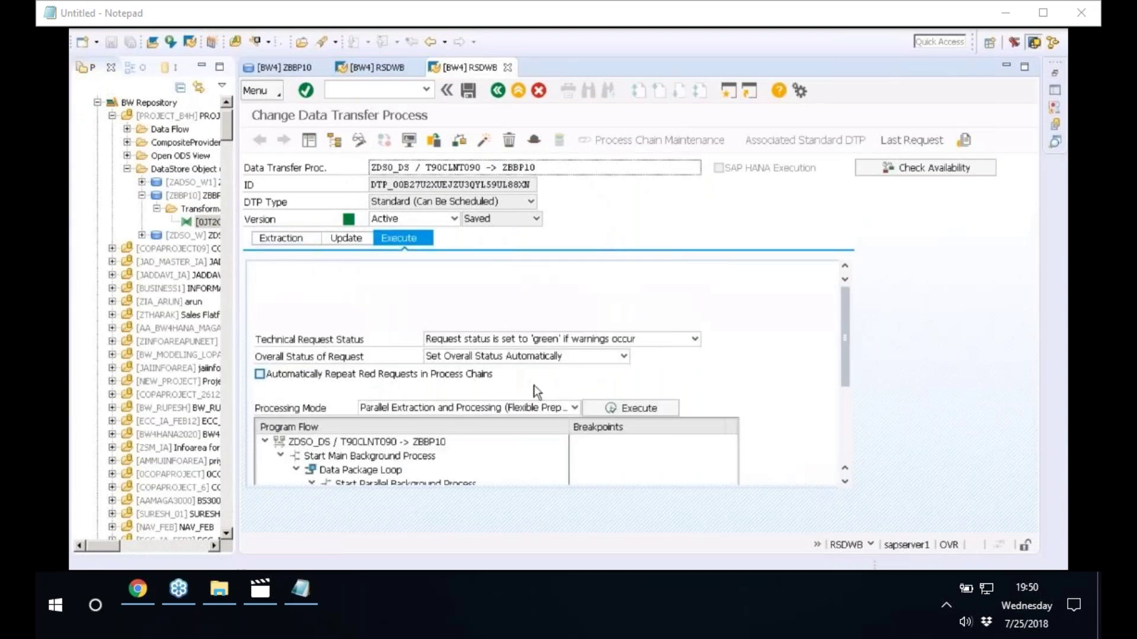
pyautogui.click(645, 411)
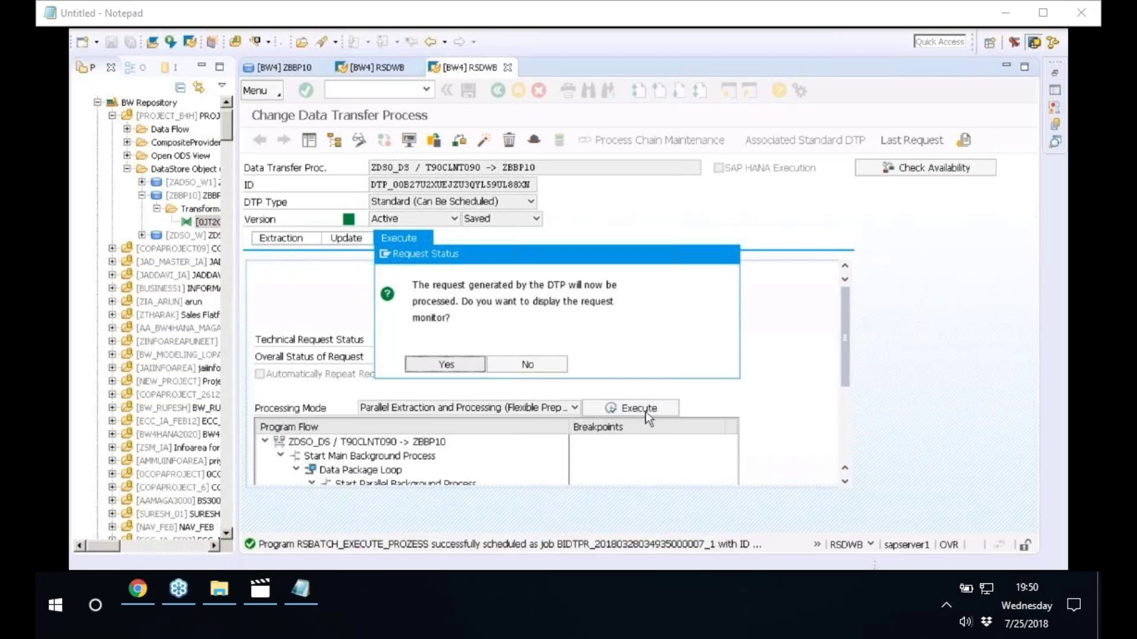
pyautogui.click(457, 365)
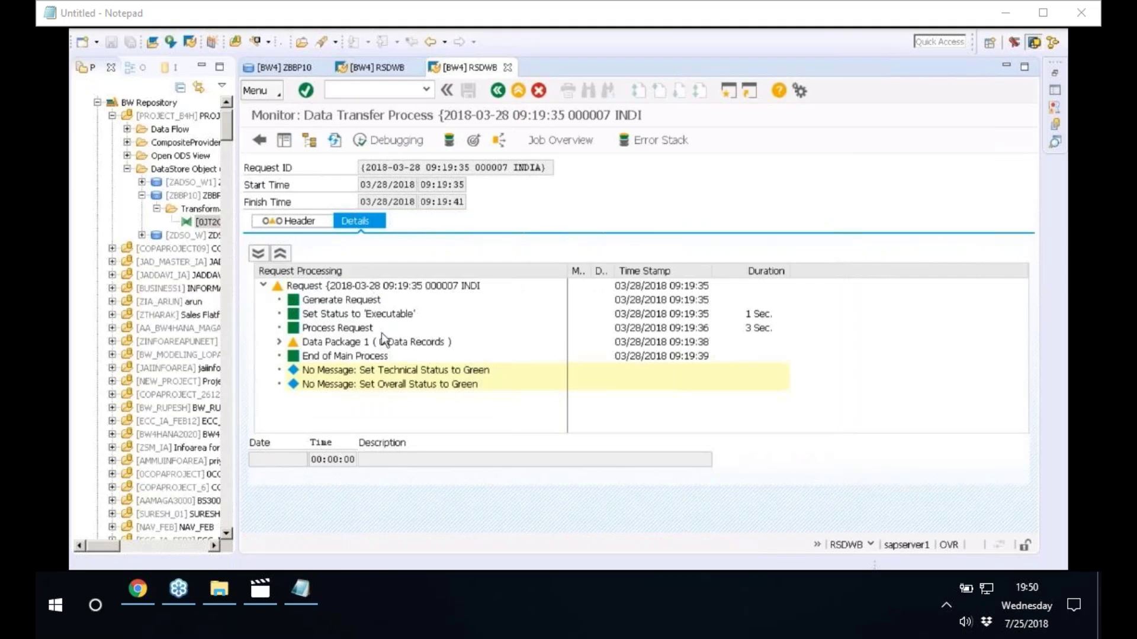
# Refresh the request monitor and check the status and record count of Data Package 1.
pyautogui.click(319, 347)
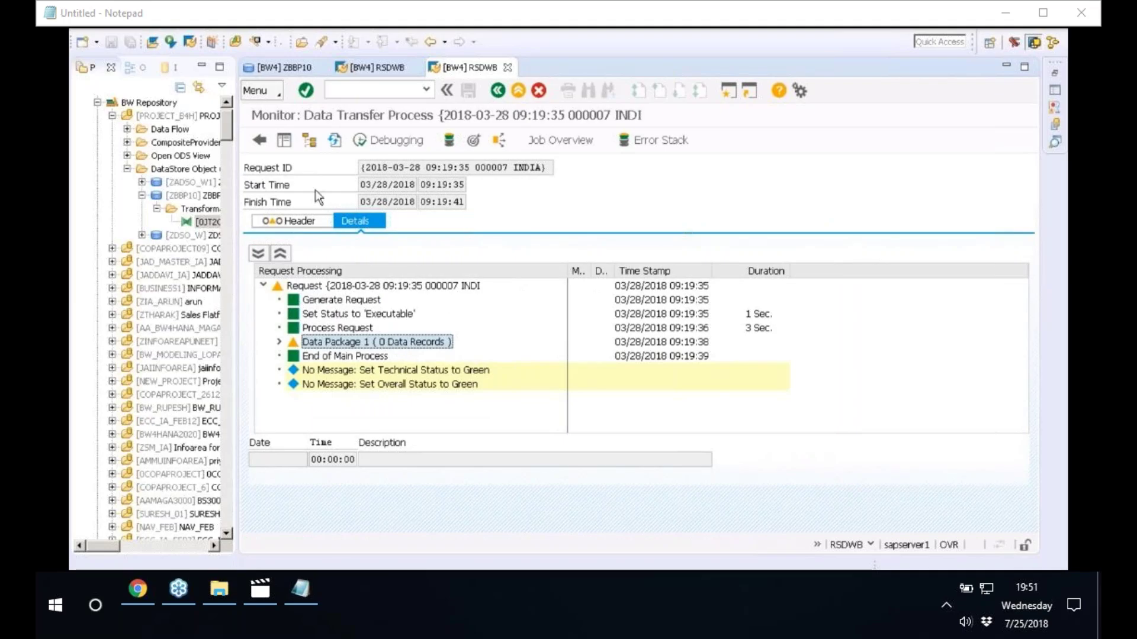
pyautogui.click(335, 142)
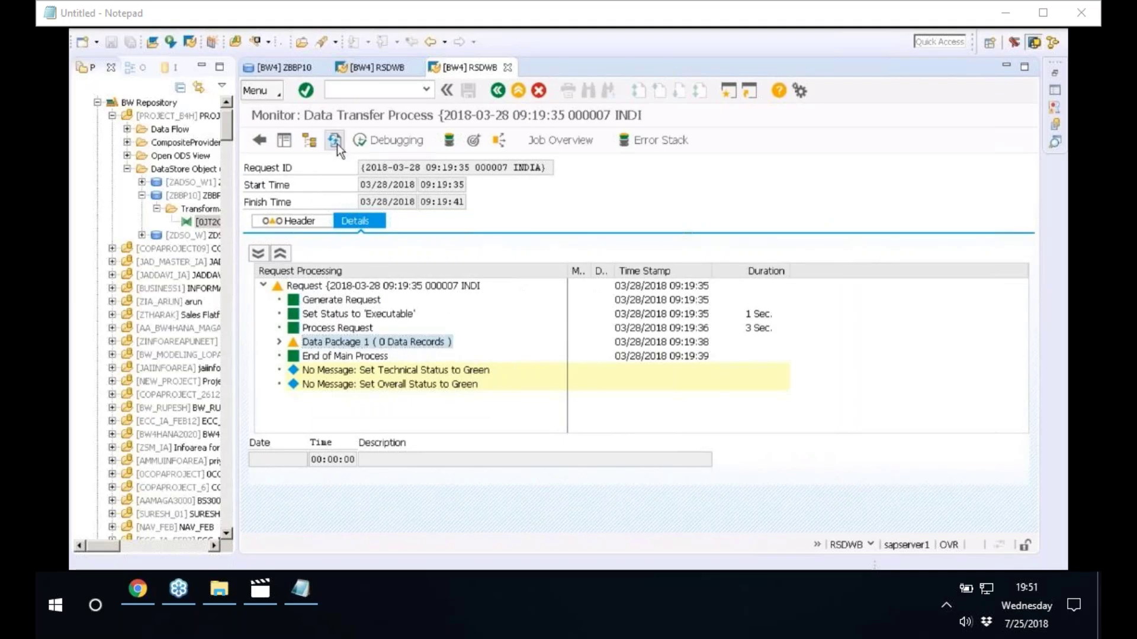
pyautogui.click(396, 346)
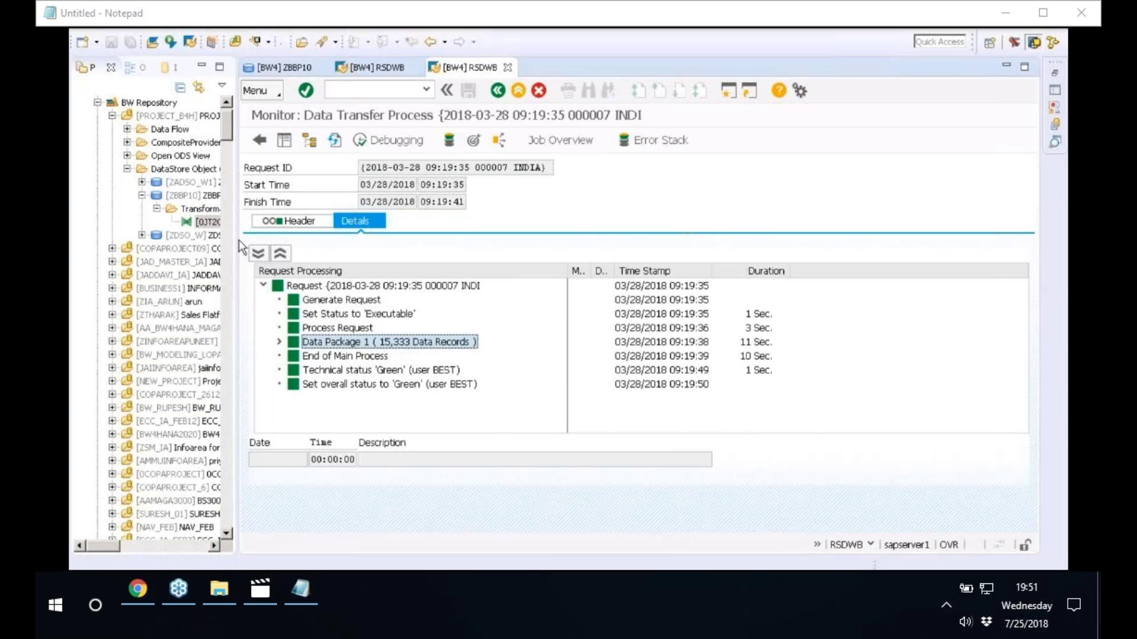
# Widen the project tree and open the DataStore object ZBBP10 from it.
pyautogui.moveTo(241, 247); pyautogui.dragTo(317, 242)
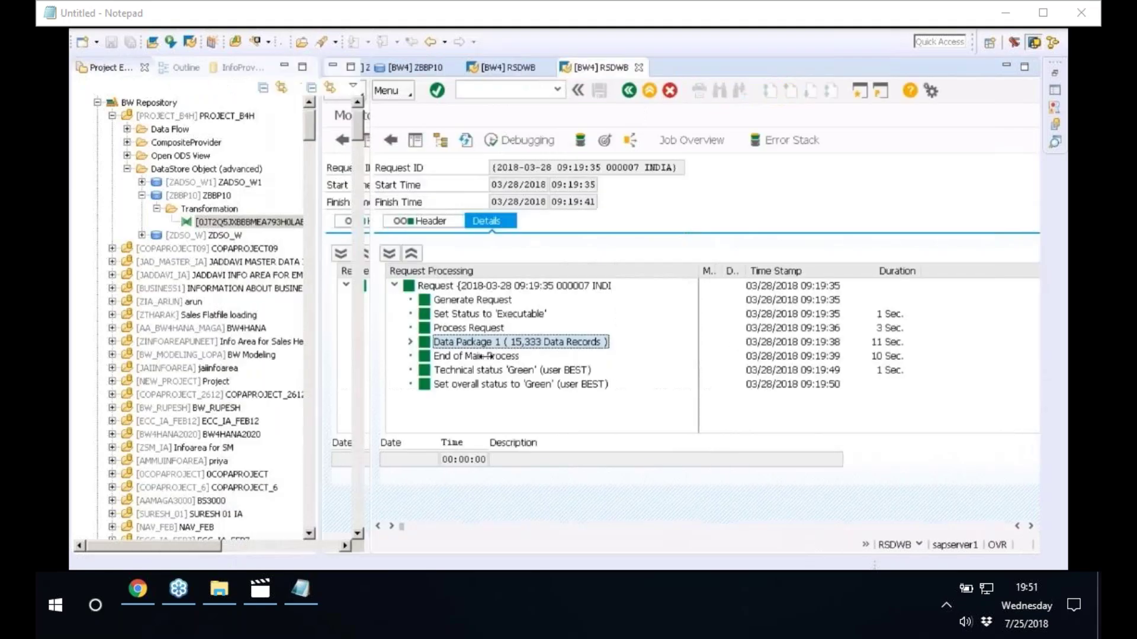
pyautogui.click(190, 197)
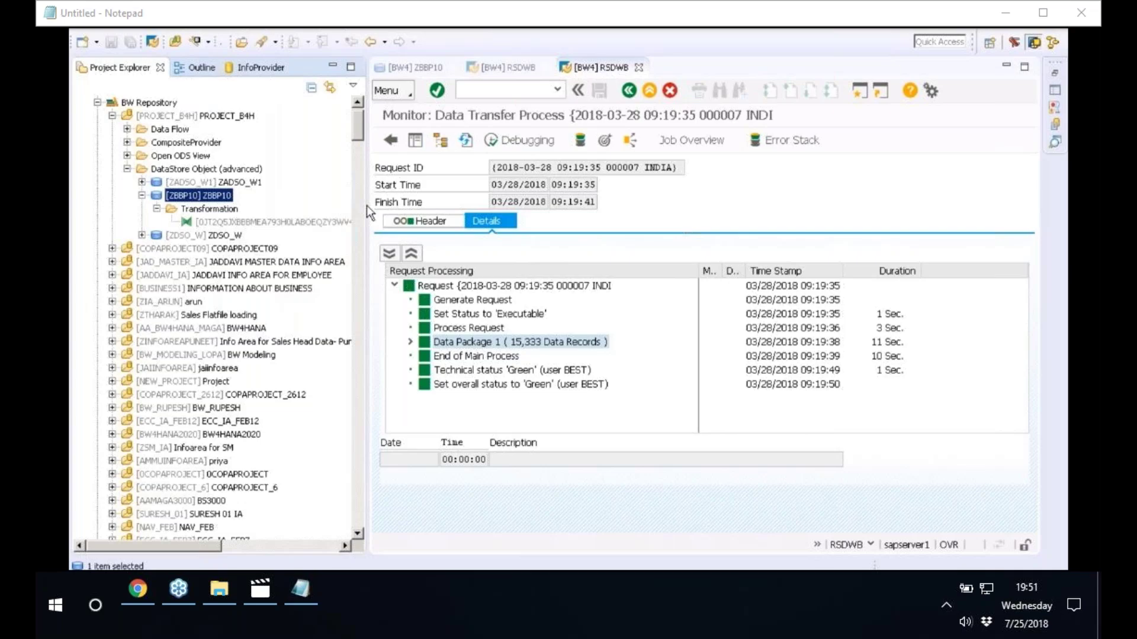
pyautogui.moveTo(367, 206); pyautogui.dragTo(477, 206)
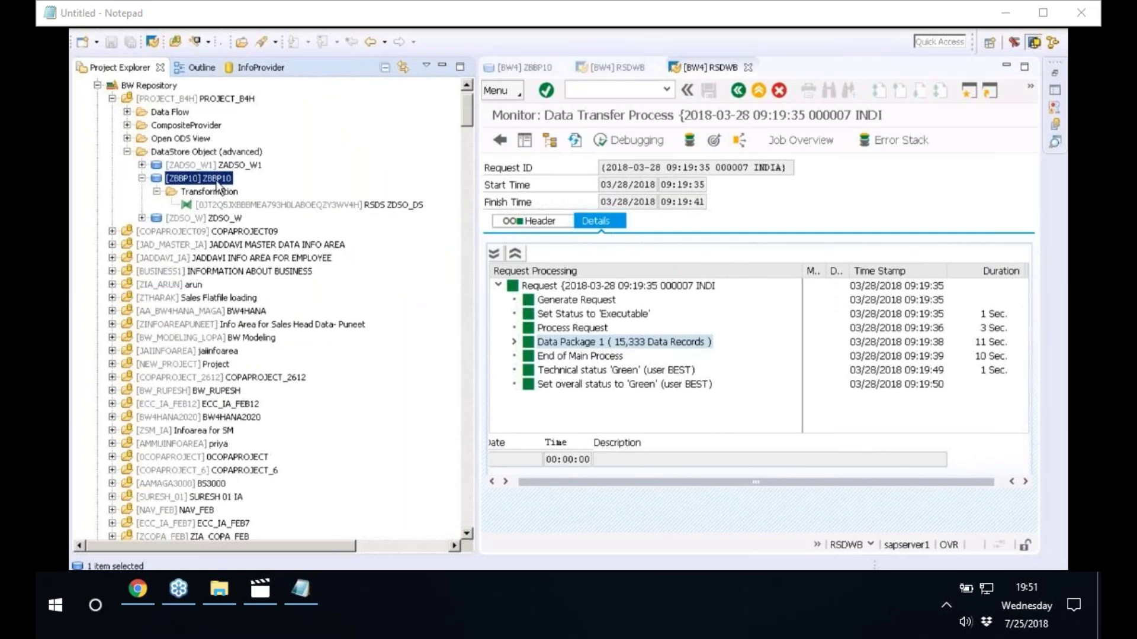
pyautogui.doubleClick(217, 191)
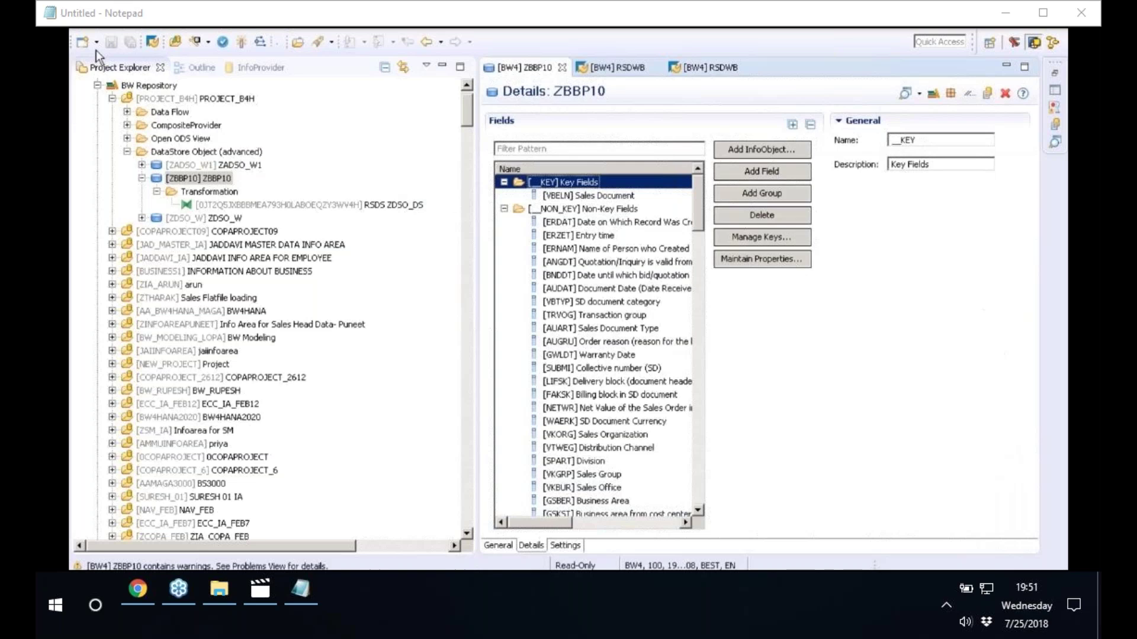
# Create a new query on InfoProvider ZBBP10 with QZBBP10 as both its name and description.
pyautogui.click(97, 42)
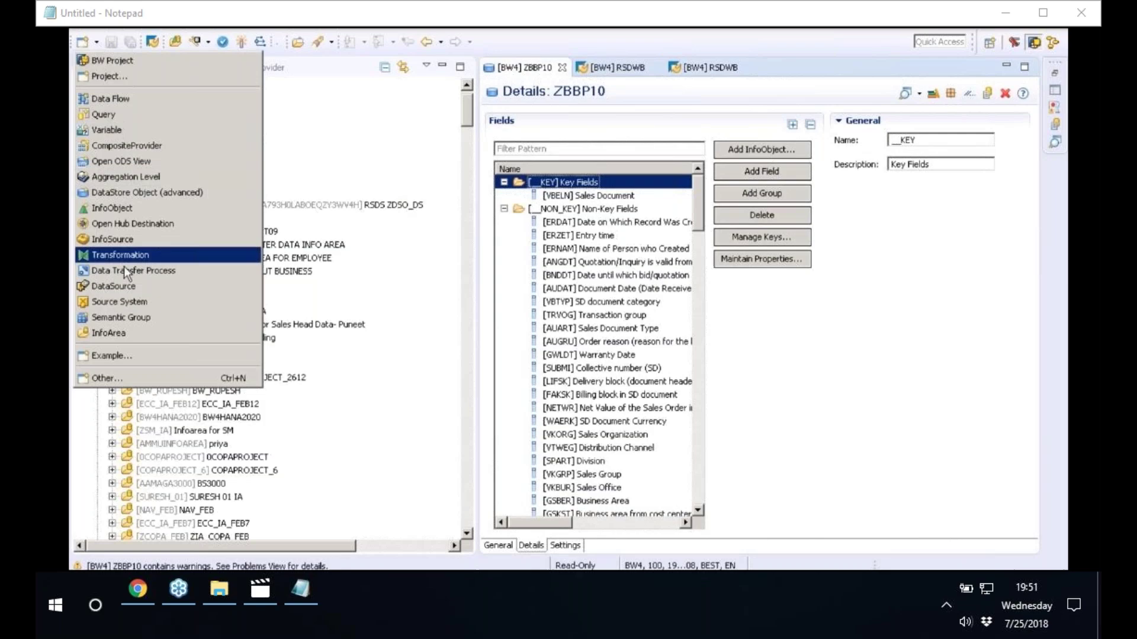
pyautogui.click(116, 119)
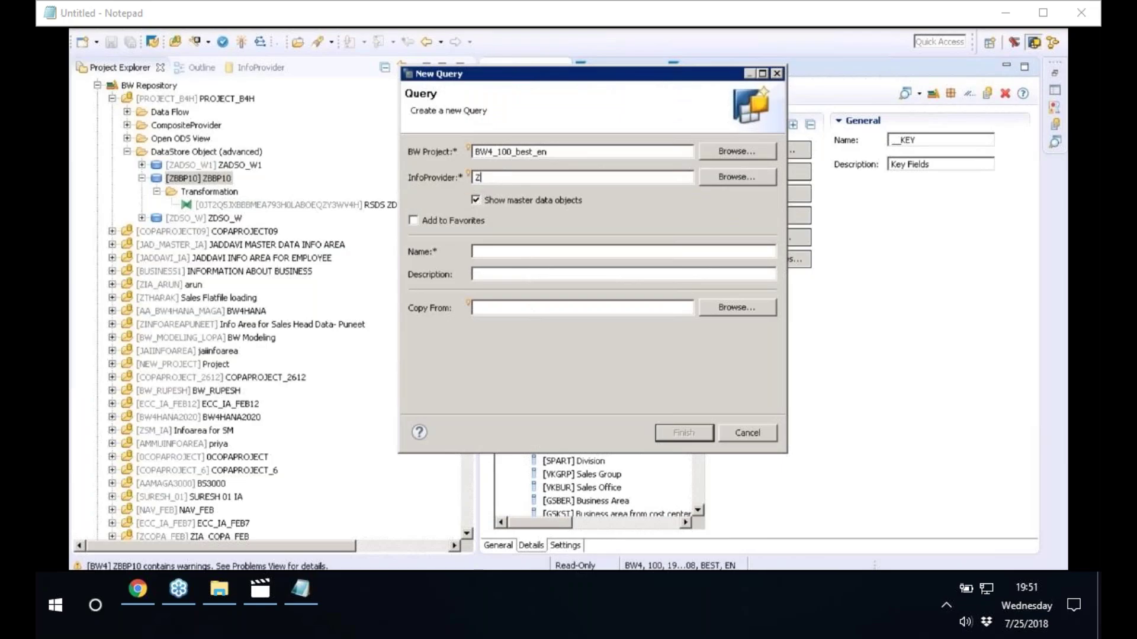
pyautogui.write('ZBBP10')
pyautogui.moveTo(531, 176); pyautogui.dragTo(436, 170)
pyautogui.hotkey('ctrl', 'c')
pyautogui.click(527, 274)
pyautogui.hotkey('ctrl', 'v')
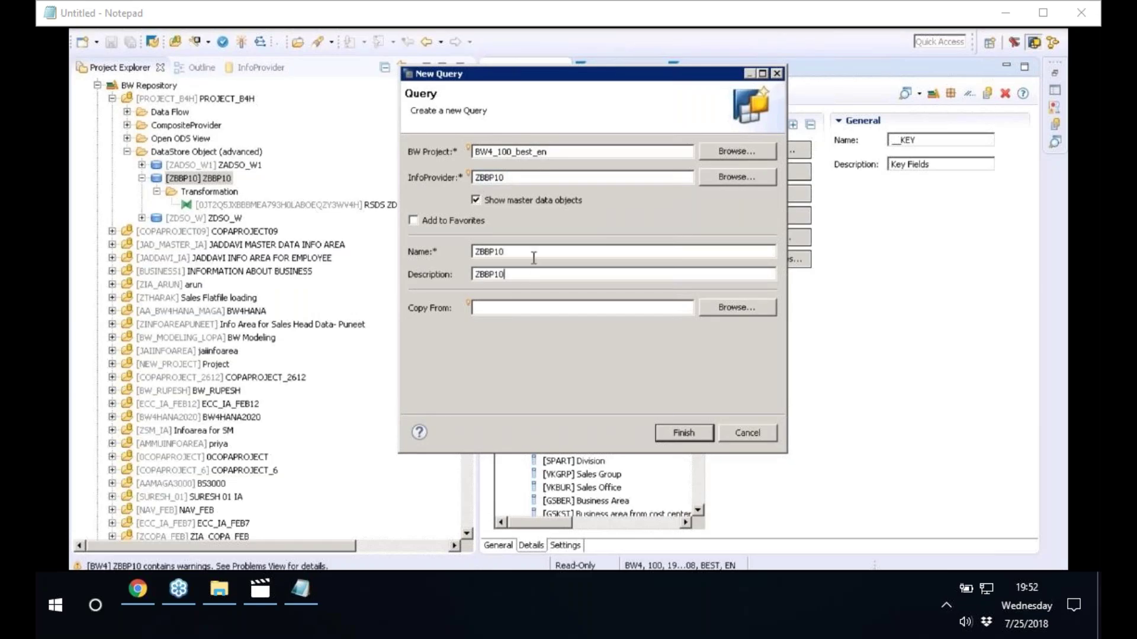
pyautogui.write('Q')
pyautogui.click(476, 274)
pyautogui.write('Q')
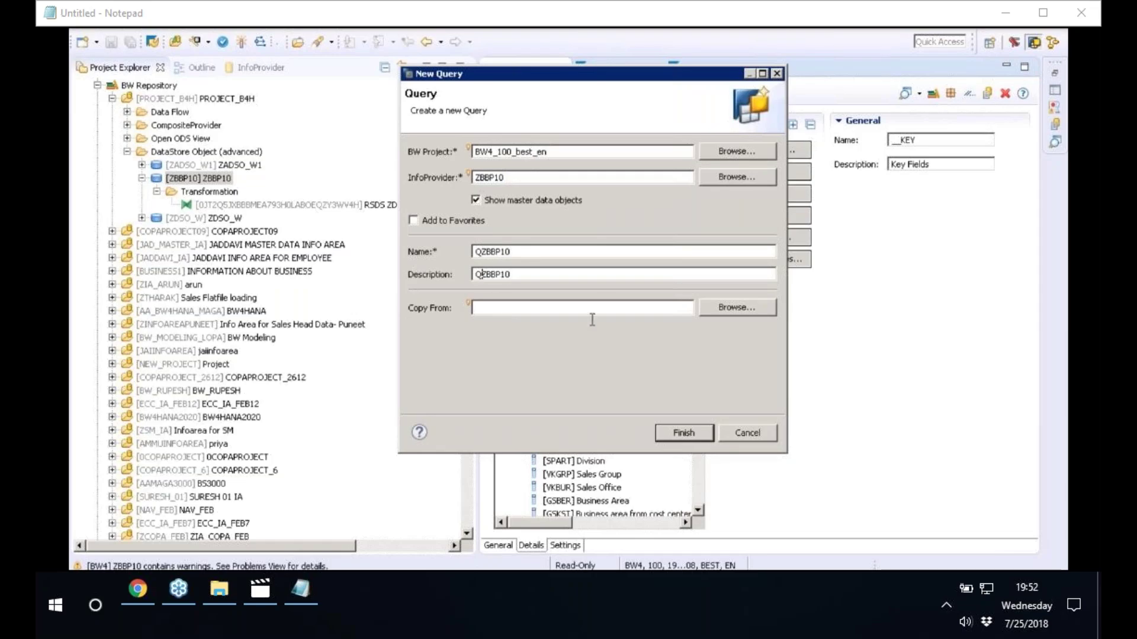
pyautogui.click(691, 432)
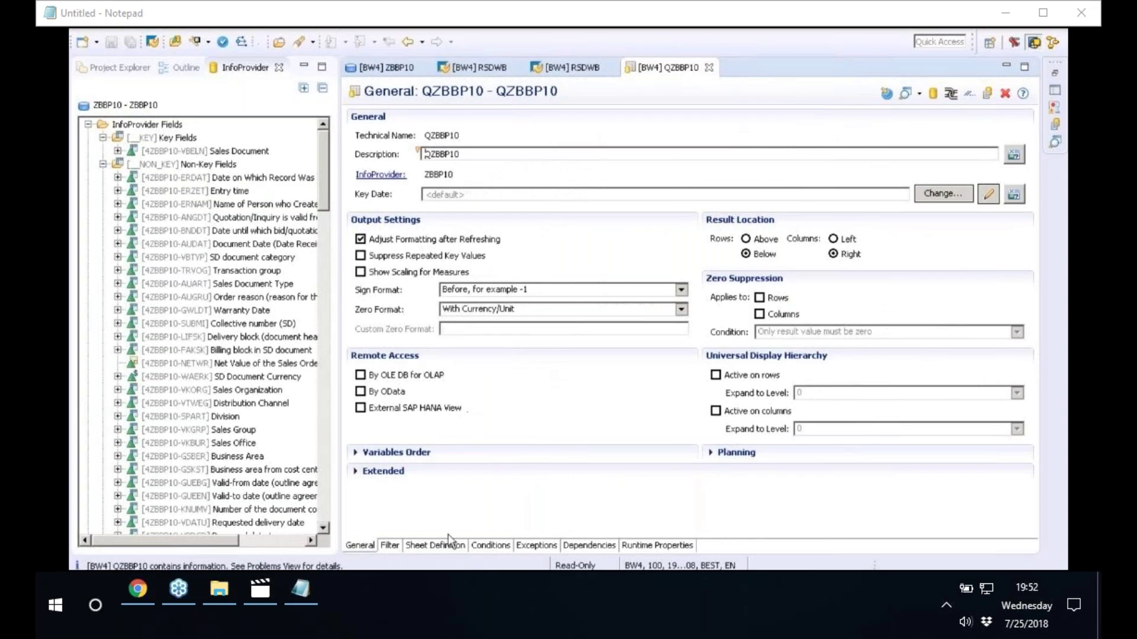
# In the query's sheet definition, add Sales Document, Sales Organization and Distribution Channel to the rows.
pyautogui.click(448, 542)
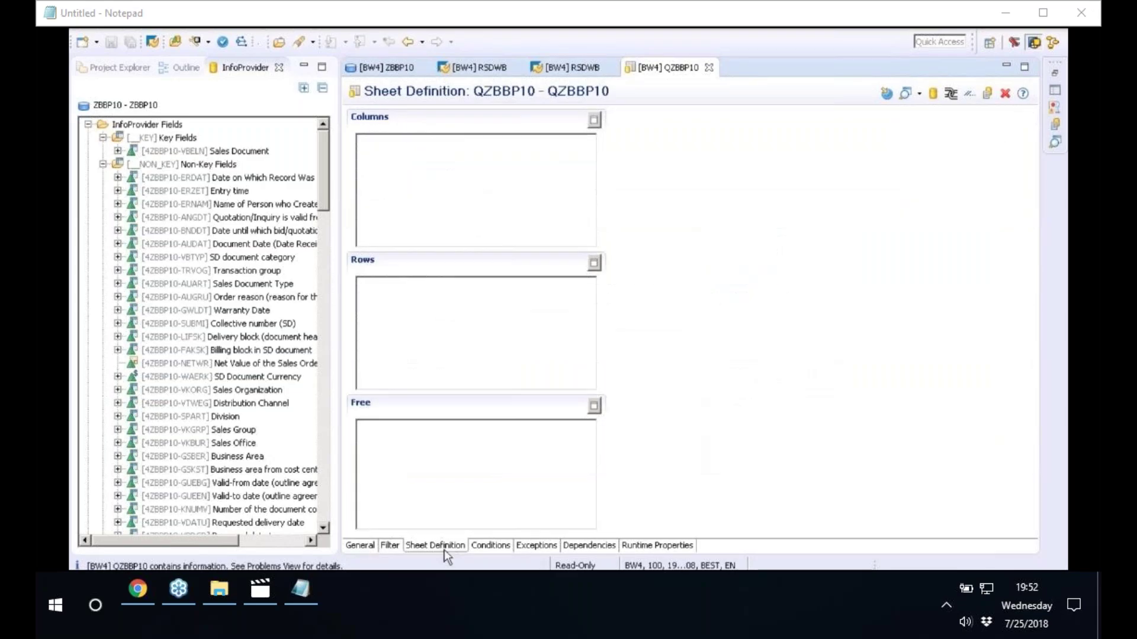
pyautogui.click(170, 151)
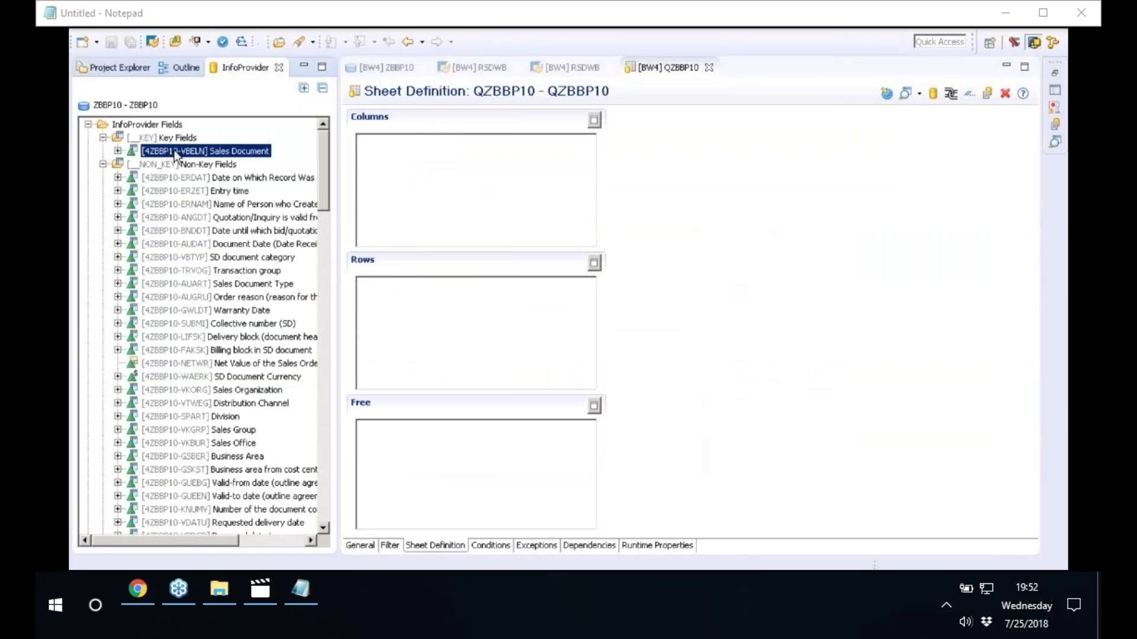
pyautogui.moveTo(175, 155); pyautogui.dragTo(431, 347)
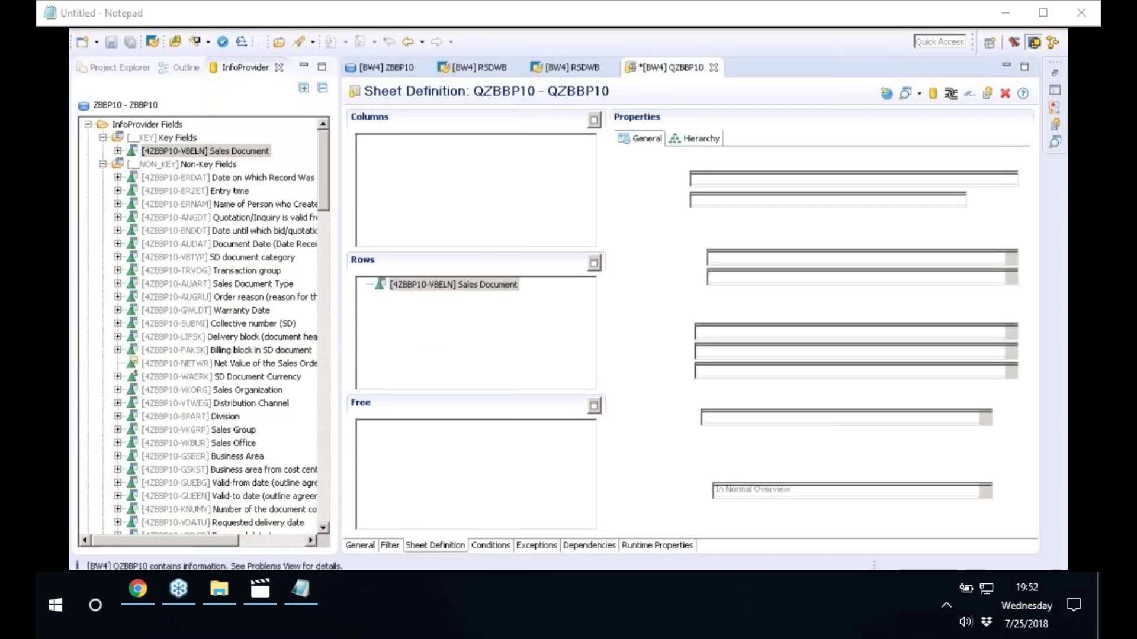
pyautogui.moveTo(325, 182); pyautogui.dragTo(333, 208)
pyautogui.click(228, 301)
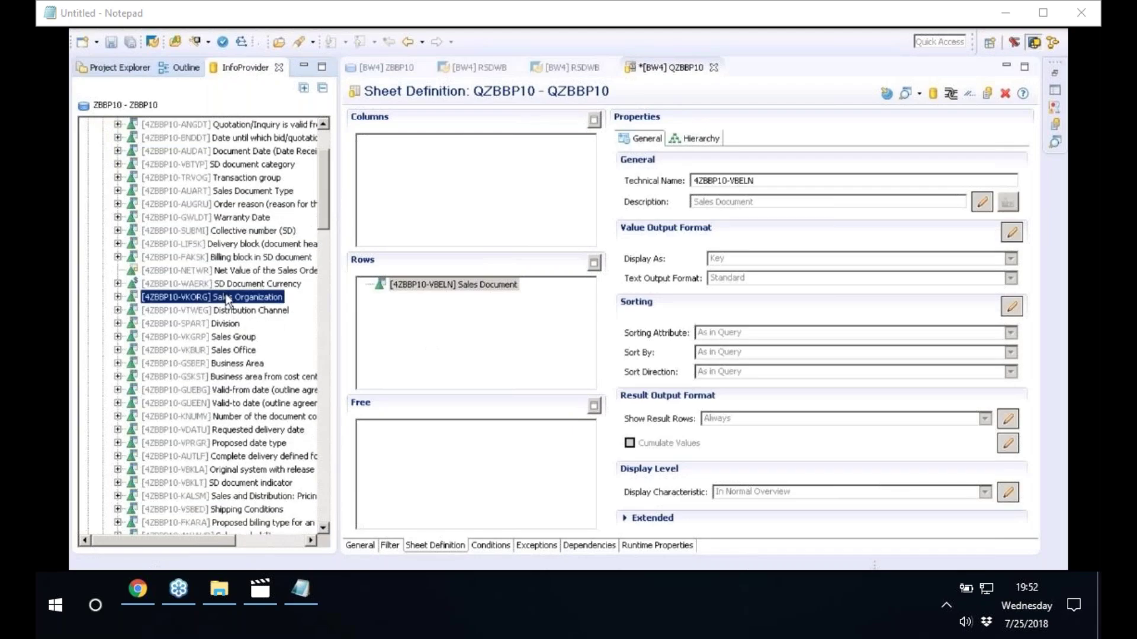
pyautogui.moveTo(228, 301); pyautogui.dragTo(449, 319)
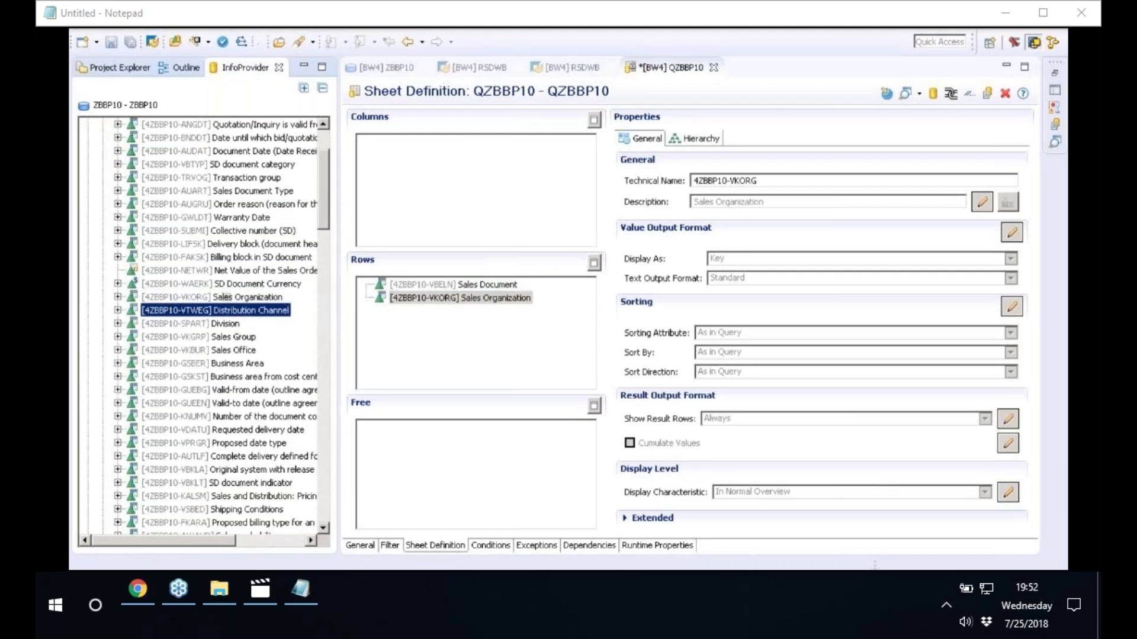
pyautogui.moveTo(228, 311); pyautogui.dragTo(450, 332)
# Look through the whole ZBBP10 InfoProvider field list for key figures, widening the list to read the full descriptions.
pyautogui.moveTo(325, 226); pyautogui.dragTo(340, 501)
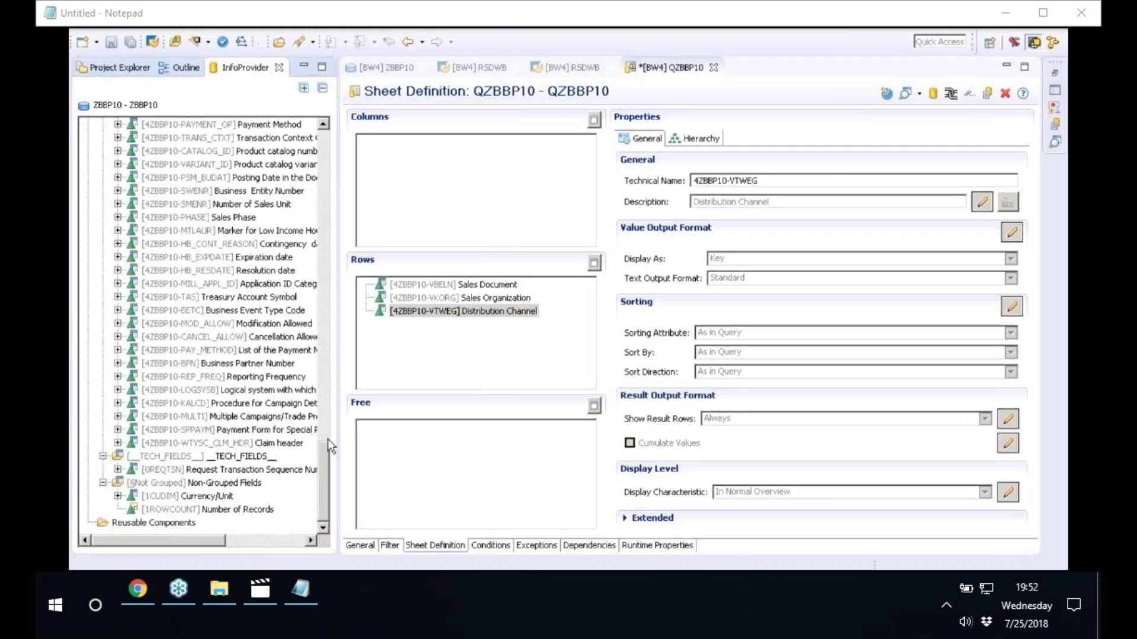
pyautogui.scroll(3, 326, 474)
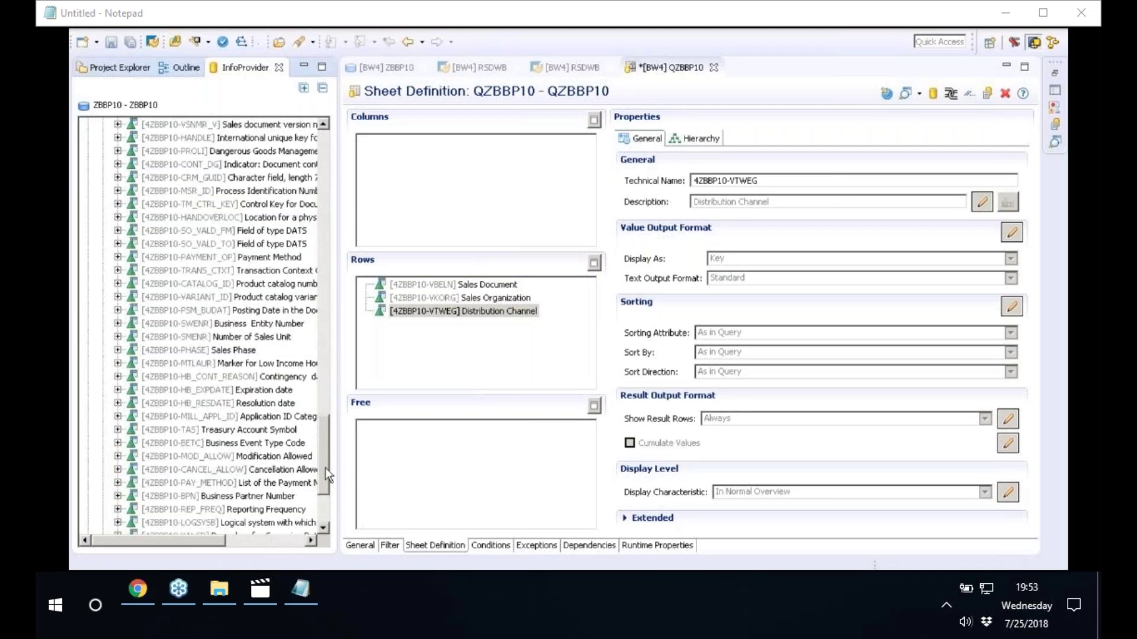
pyautogui.scroll(2, 325, 474)
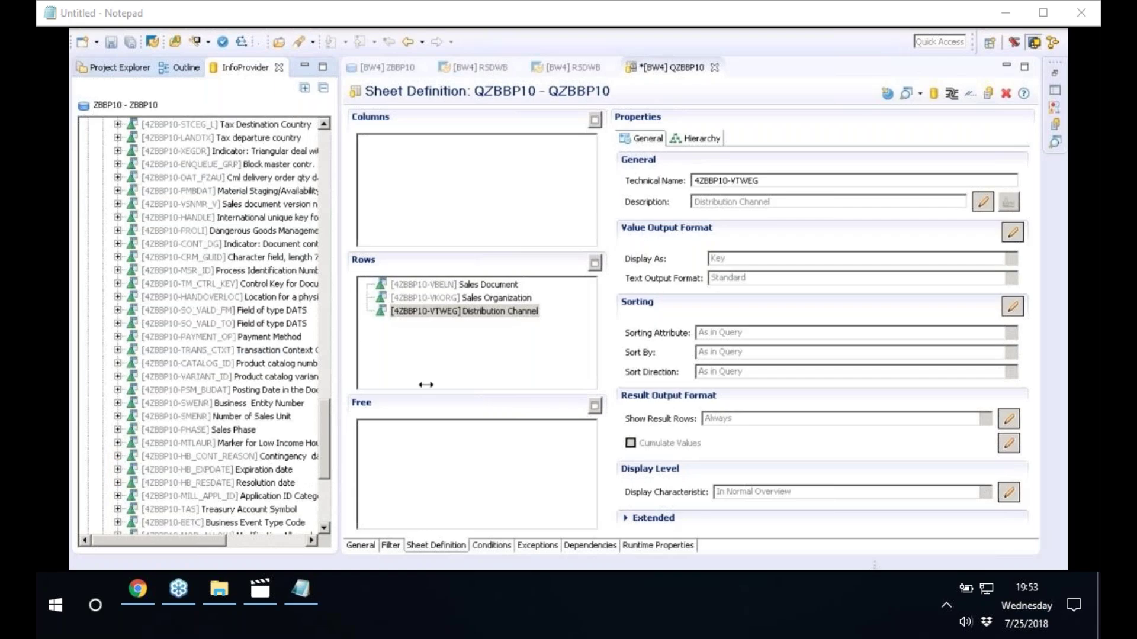
pyautogui.moveTo(426, 385); pyautogui.dragTo(447, 152)
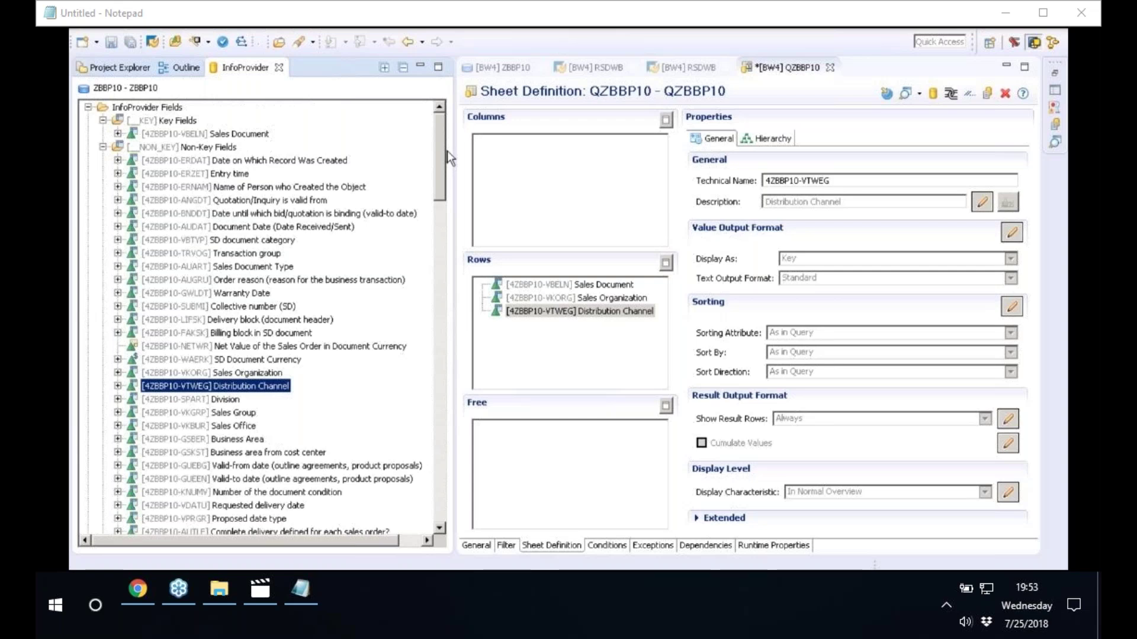
pyautogui.moveTo(446, 151); pyautogui.dragTo(438, 488)
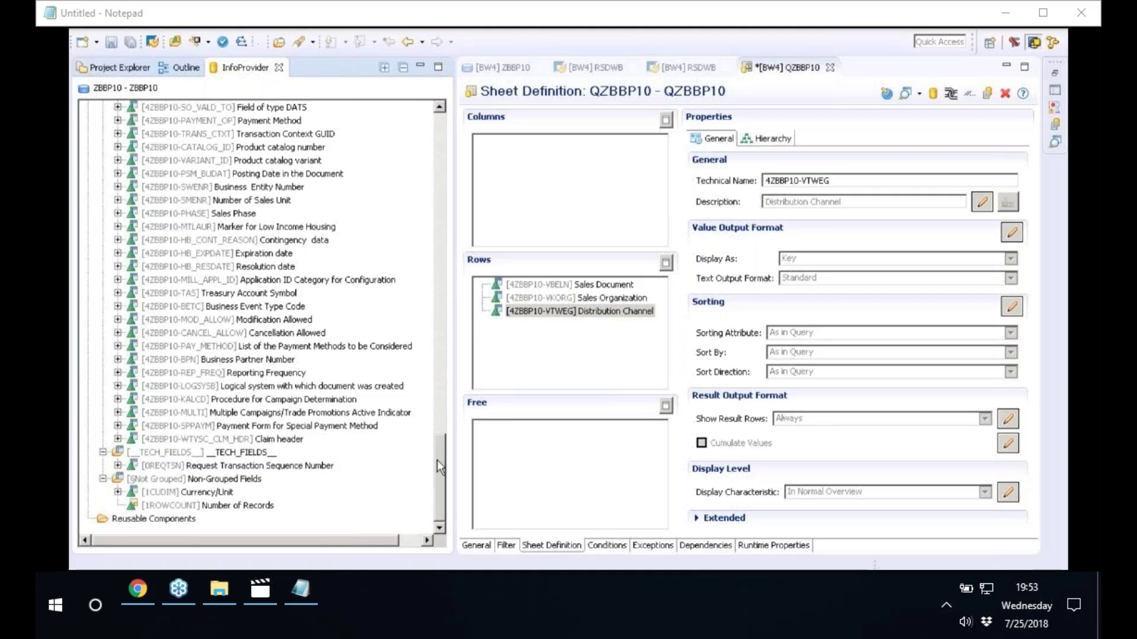
pyautogui.moveTo(437, 460); pyautogui.dragTo(438, 448)
pyautogui.moveTo(438, 447); pyautogui.dragTo(440, 393)
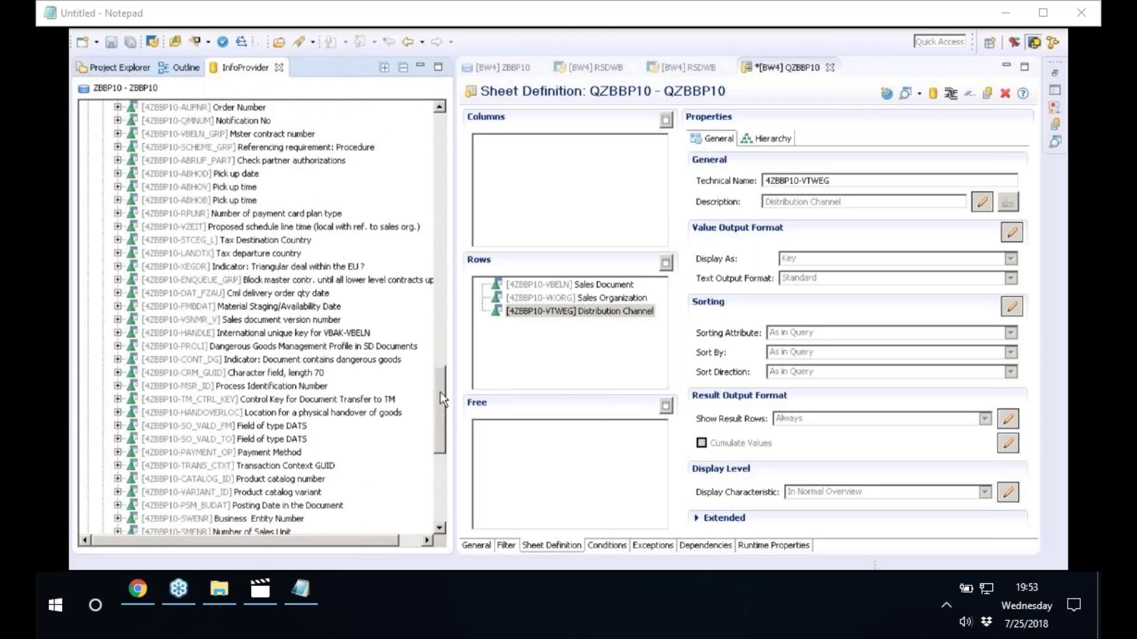
pyautogui.moveTo(439, 392); pyautogui.dragTo(449, 492)
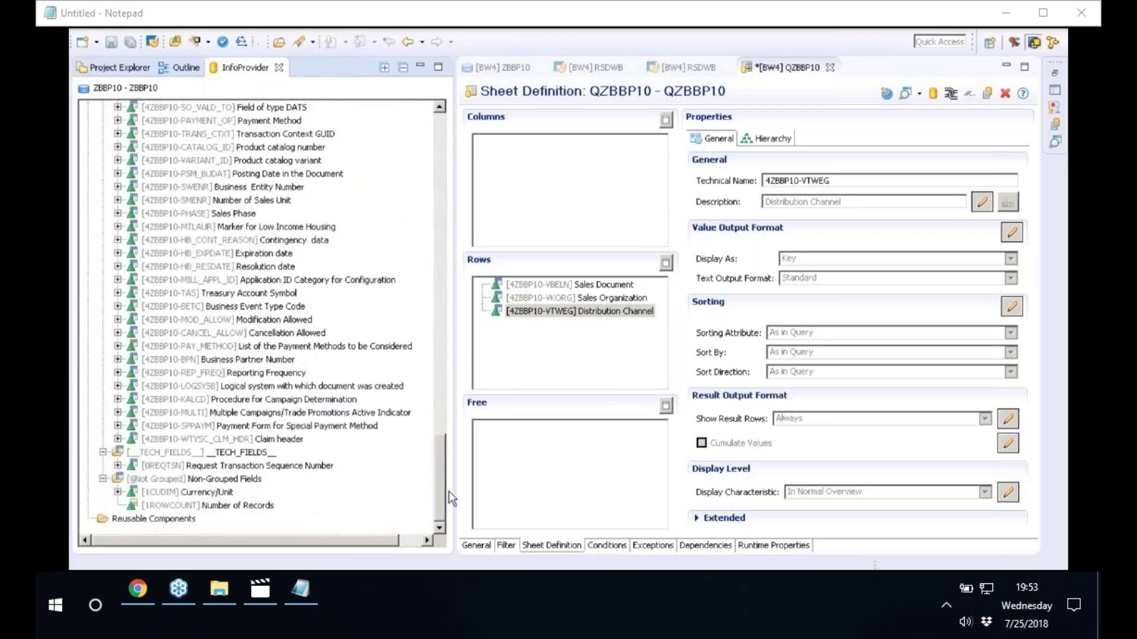
pyautogui.click(244, 413)
pyautogui.scroll(3, 261, 425)
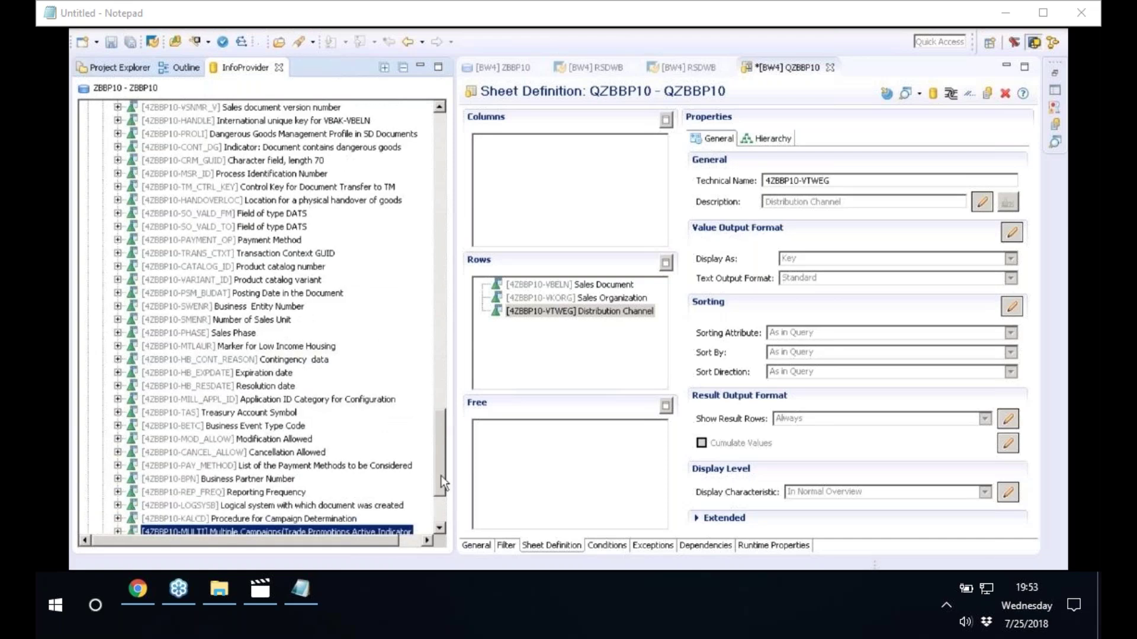
pyautogui.moveTo(440, 475); pyautogui.dragTo(448, 125)
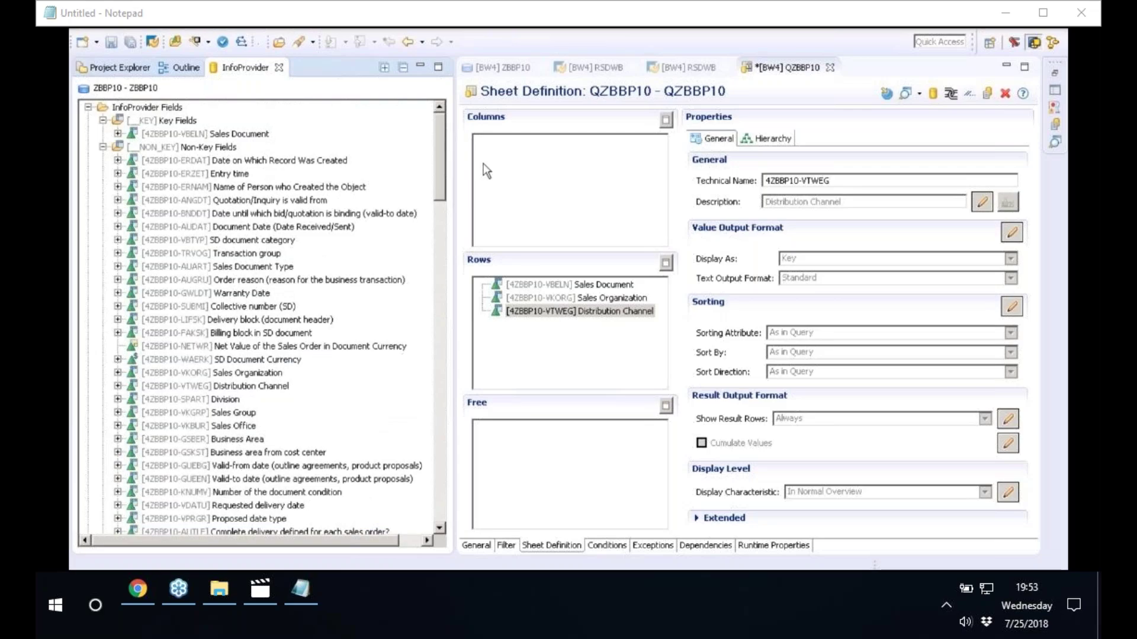
# Add the key figure Net Value of the Sales Order in Document Currency to the columns and widen the query editor.
pyautogui.rightClick(526, 161)
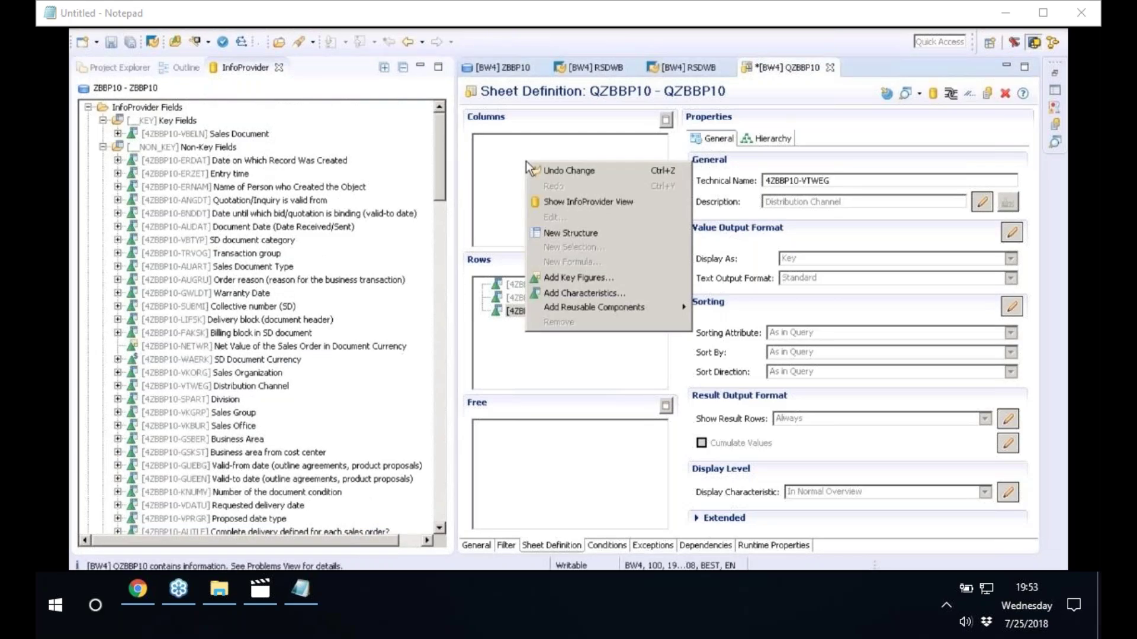
pyautogui.click(619, 278)
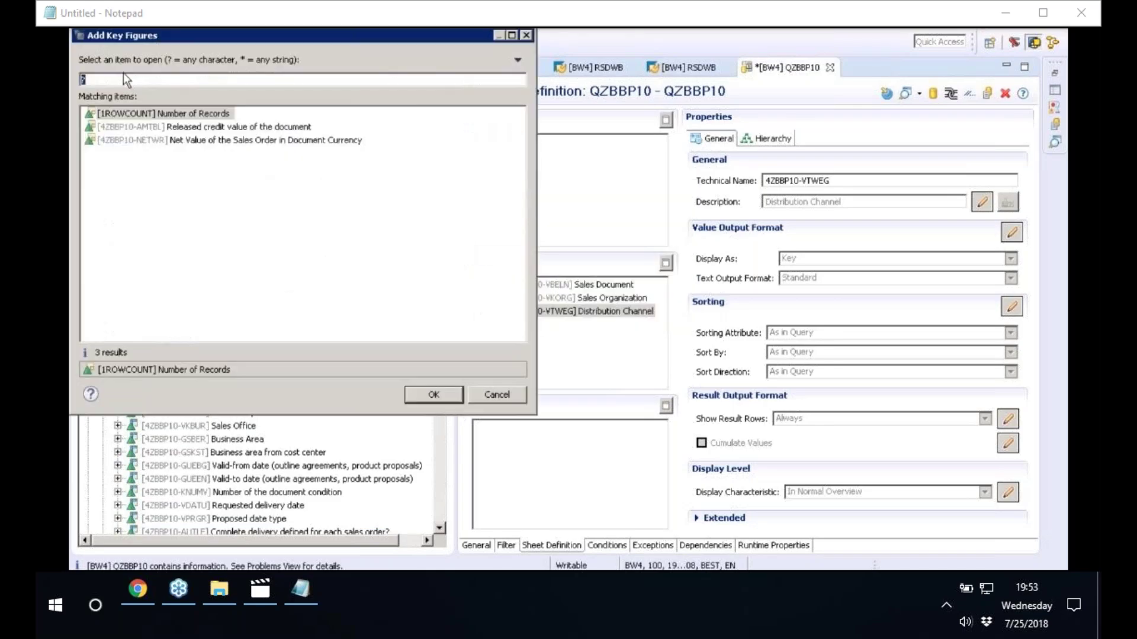
pyautogui.click(210, 142)
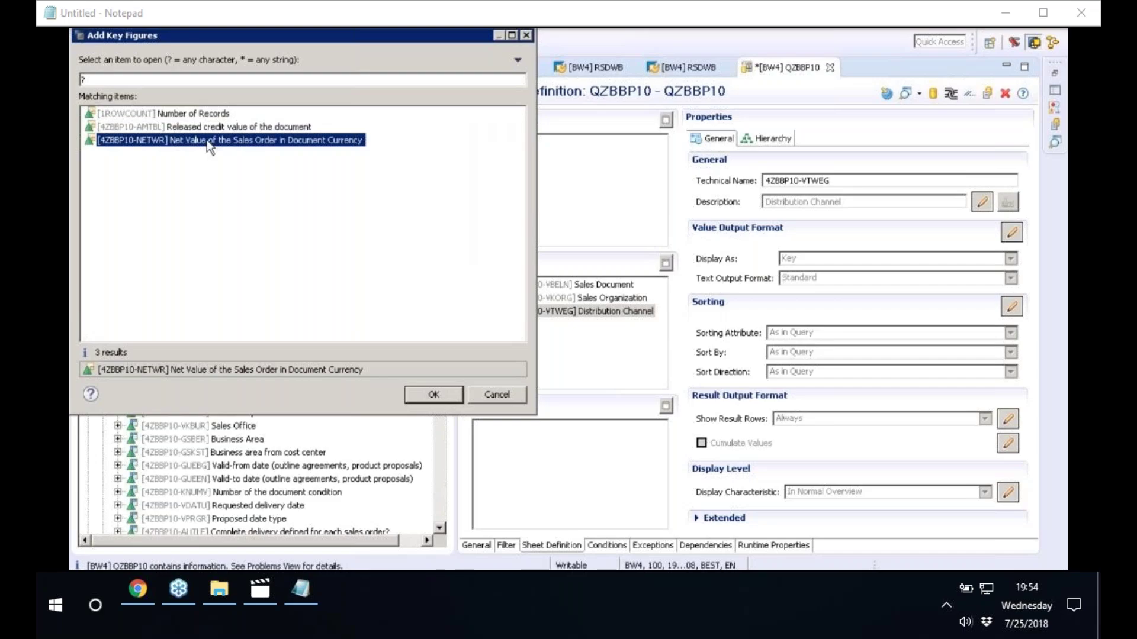
pyautogui.click(424, 395)
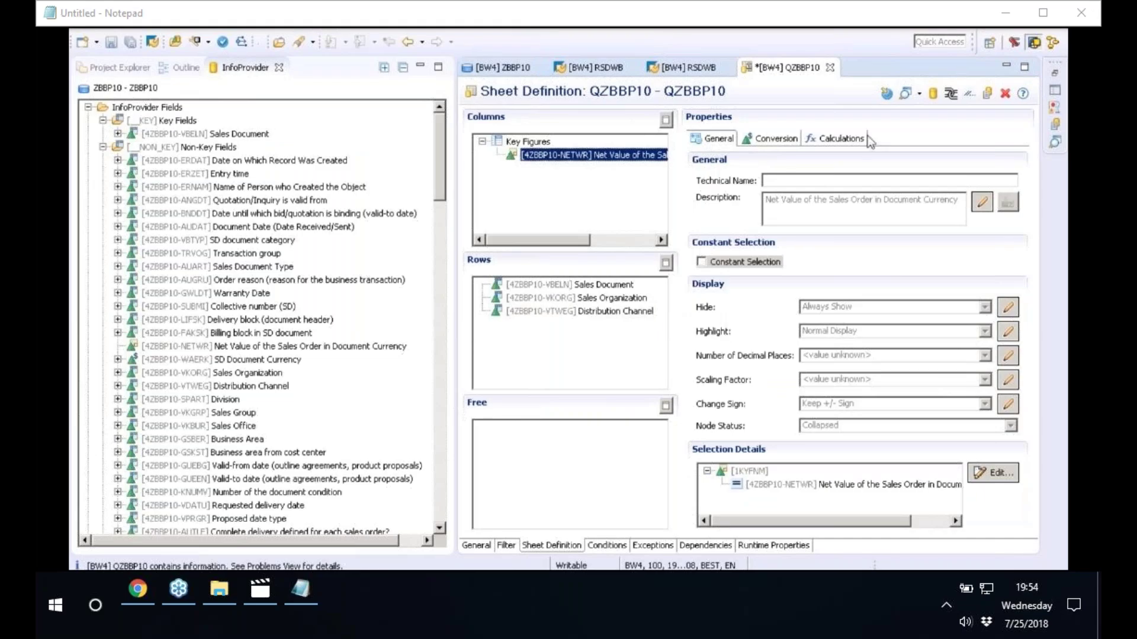
pyautogui.click(456, 229)
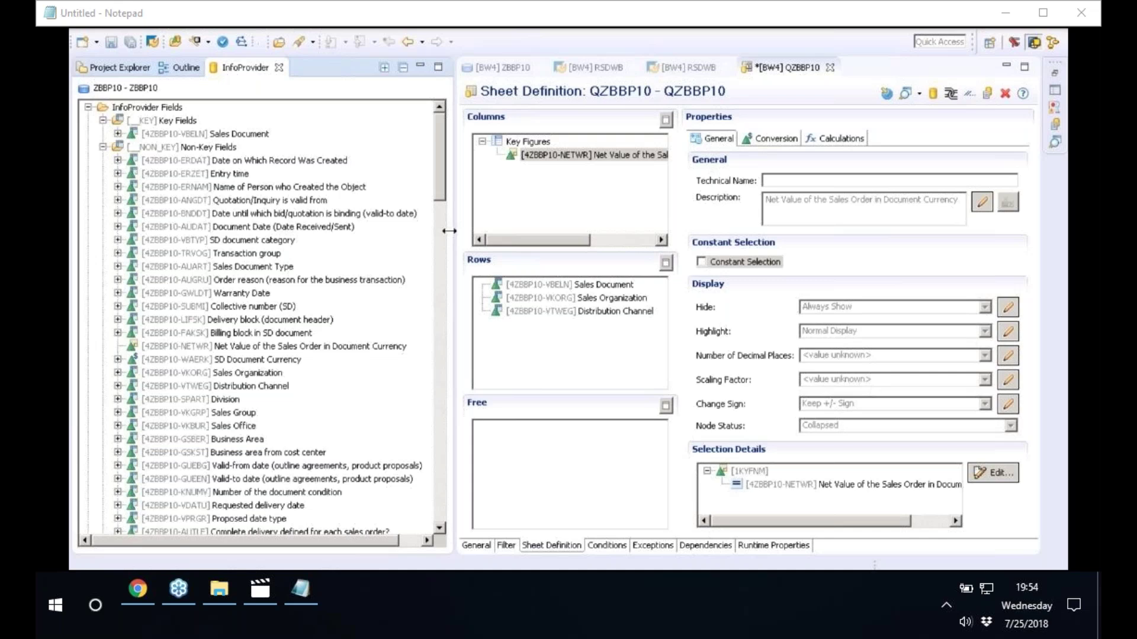
pyautogui.moveTo(448, 231); pyautogui.dragTo(252, 231)
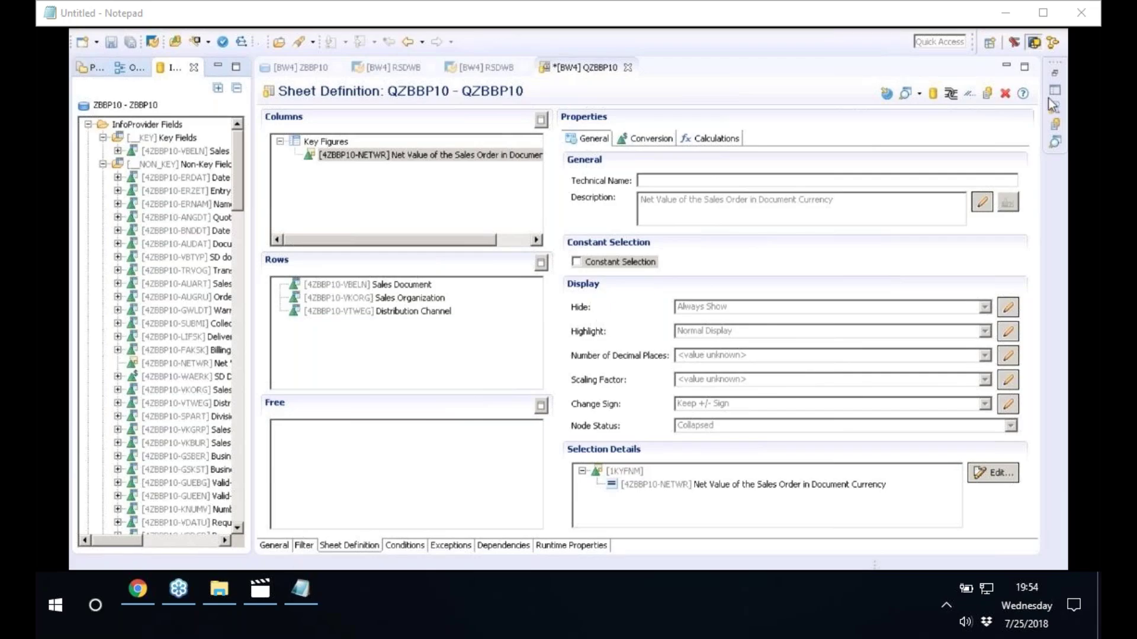
# Save the query, preview it as an Analytics List UIBB and dismiss the browser security notice.
pyautogui.hotkey('ctrl', 's')
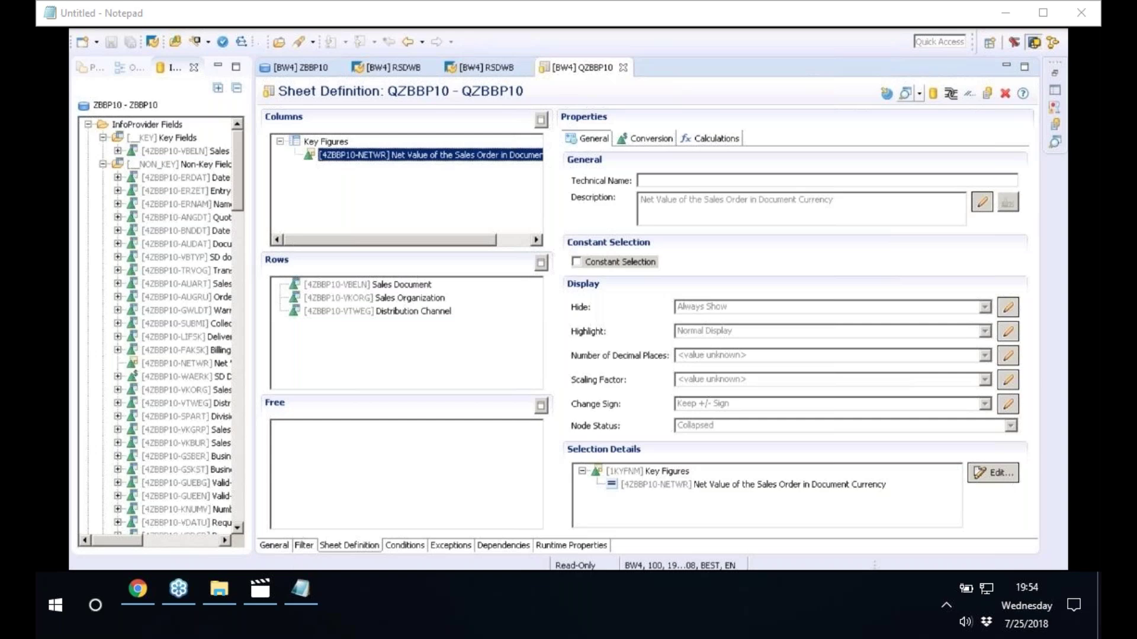
pyautogui.click(919, 93)
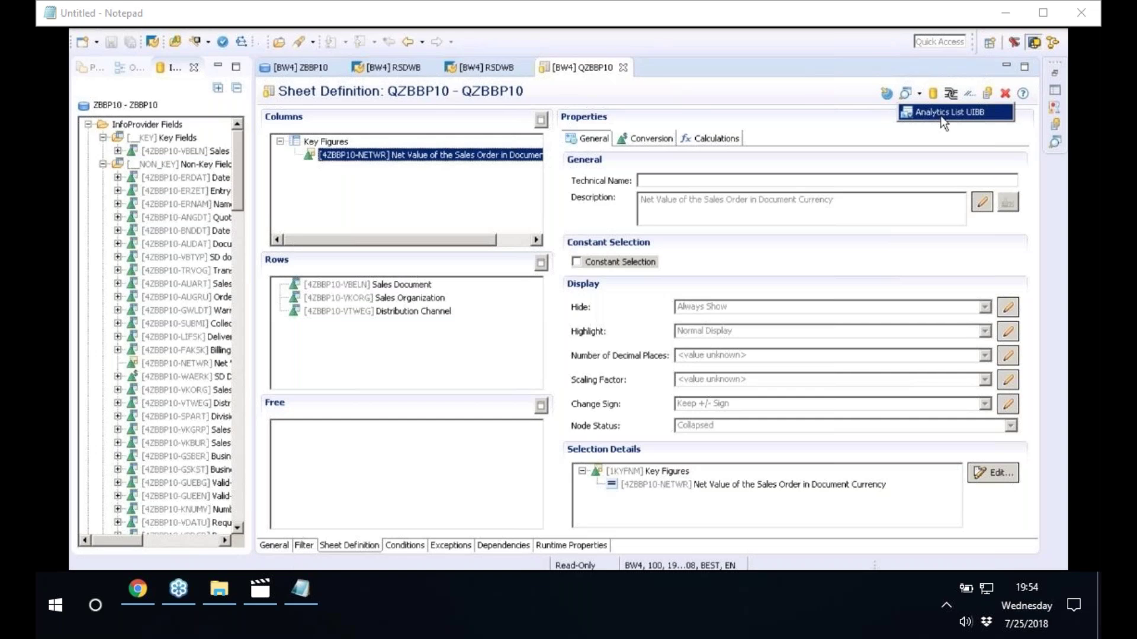
pyautogui.click(941, 114)
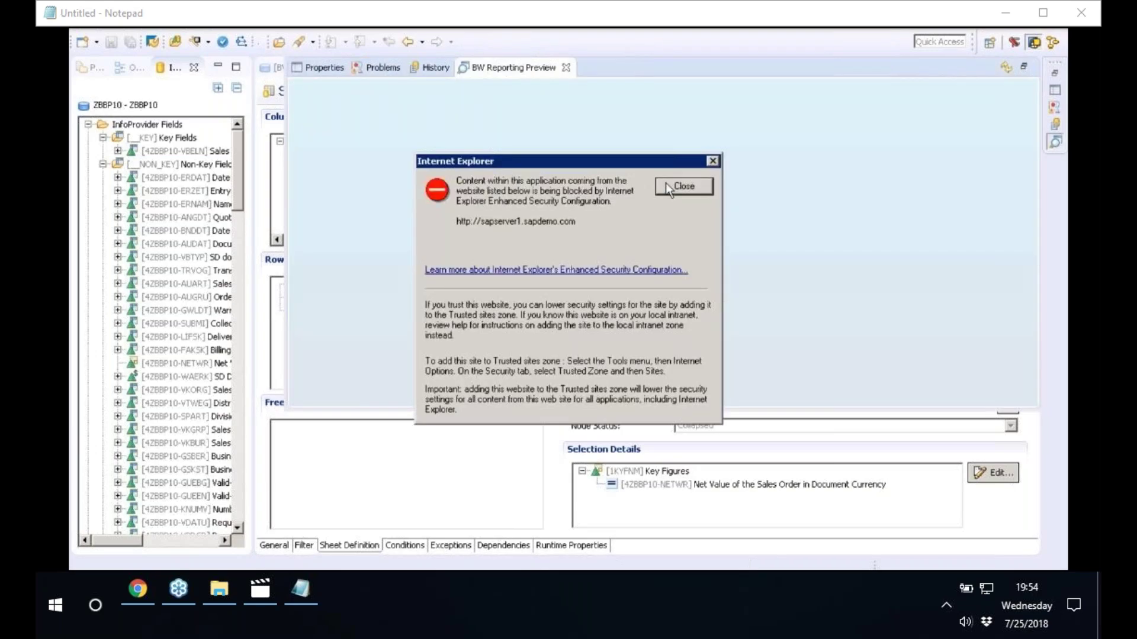
pyautogui.click(669, 187)
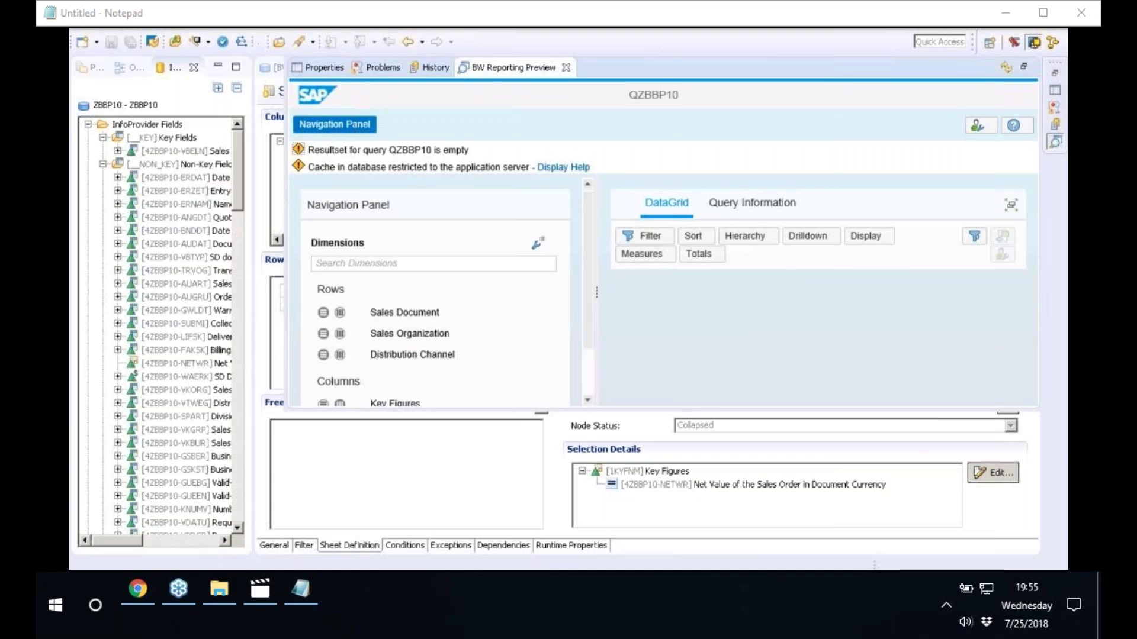
# Switch to Paint and draw freehand pencil arrows from DTP to DS, from DTP to ADSO, and from ADSO to the box above ZBBP10.
pyautogui.click(244, 564)
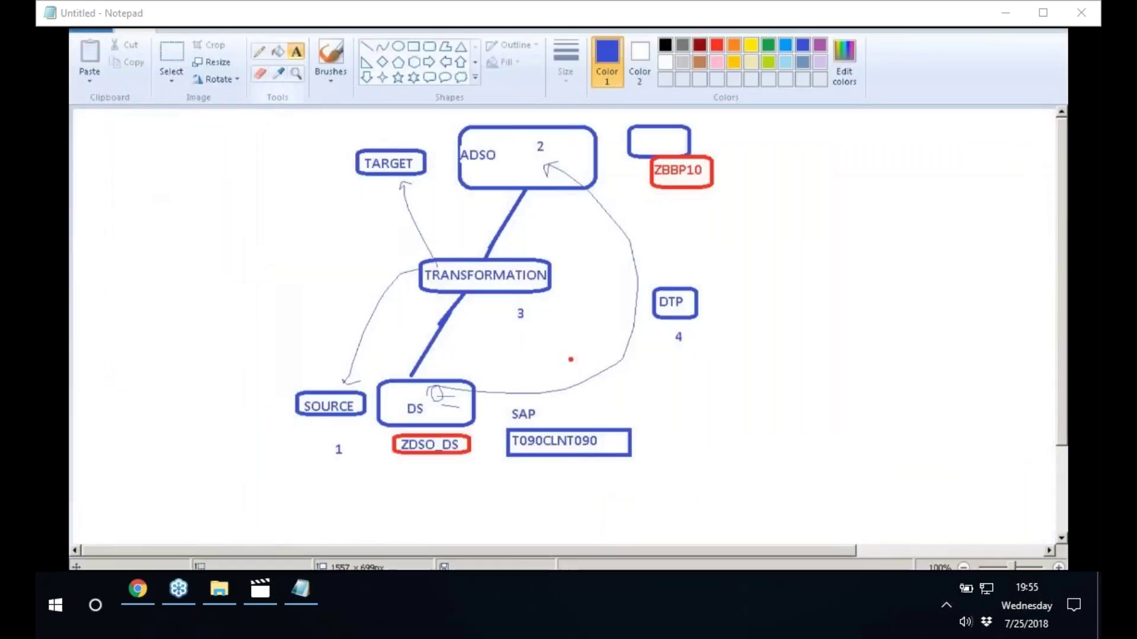
pyautogui.click(259, 52)
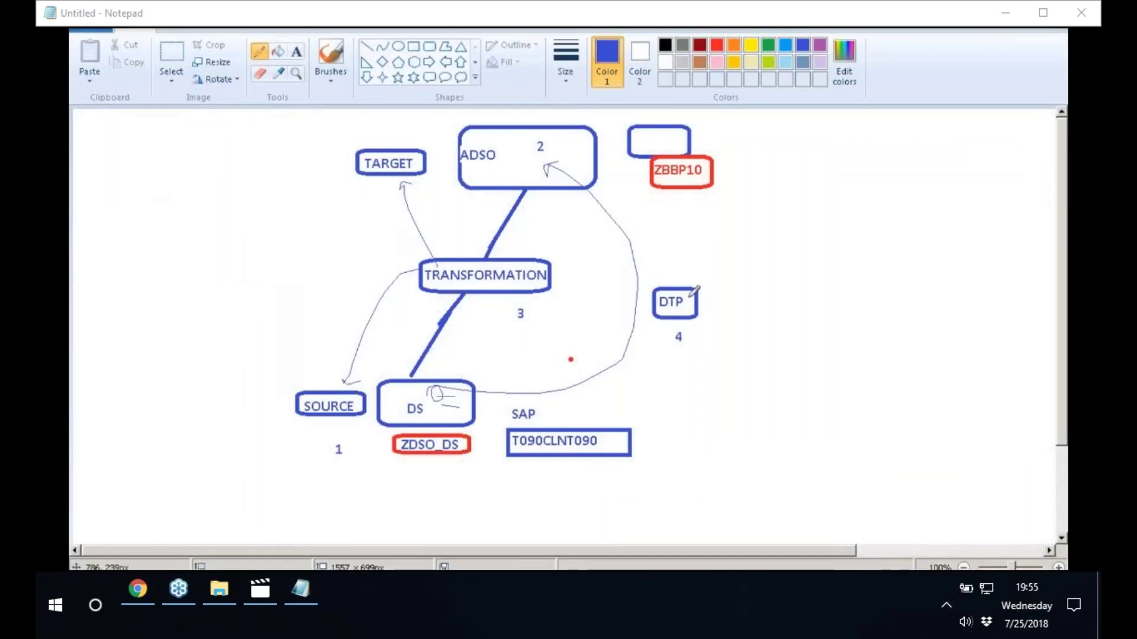
pyautogui.moveTo(690, 295); pyautogui.dragTo(453, 391)
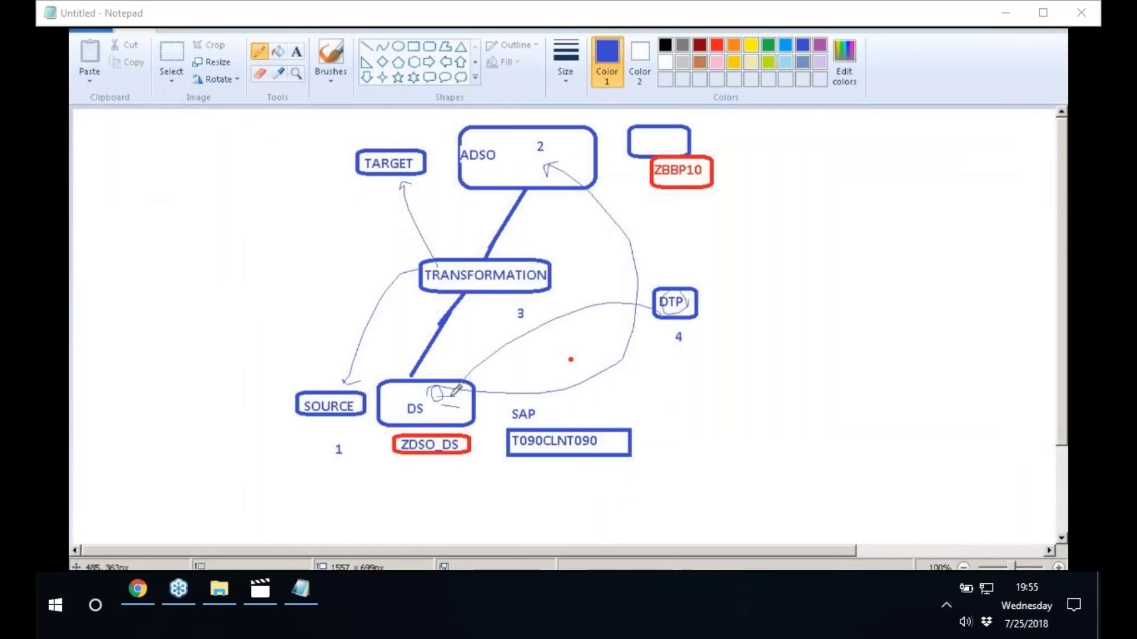
pyautogui.click(1041, 448)
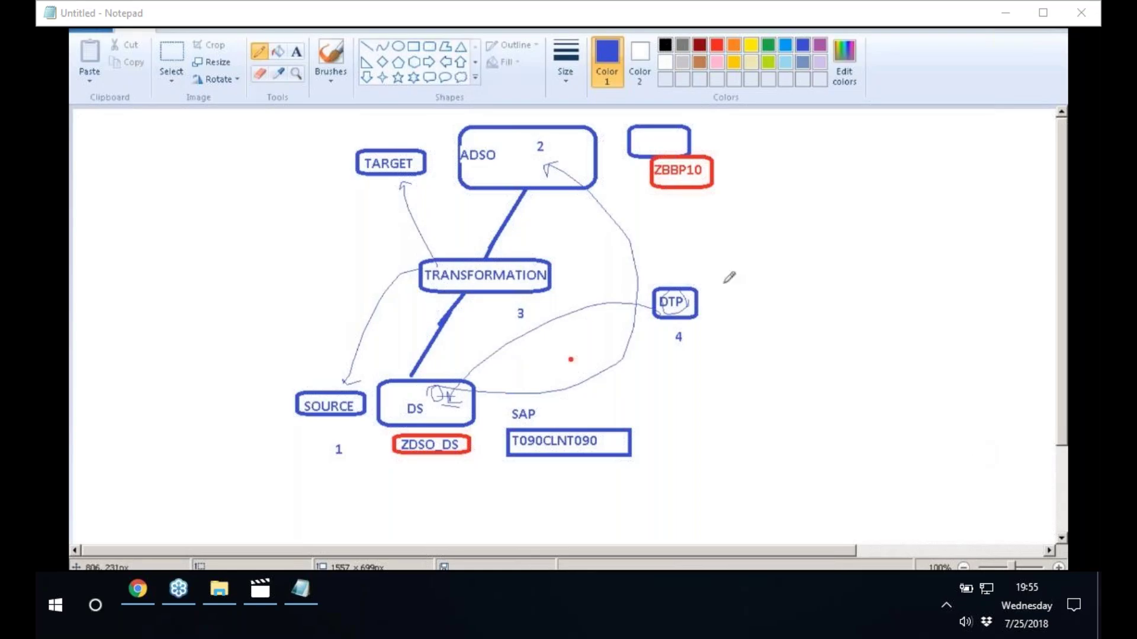
pyautogui.moveTo(691, 301)
pyautogui.mouseDown()
pyautogui.moveTo(679, 242)
pyautogui.moveTo(505, 174)
pyautogui.mouseUp()
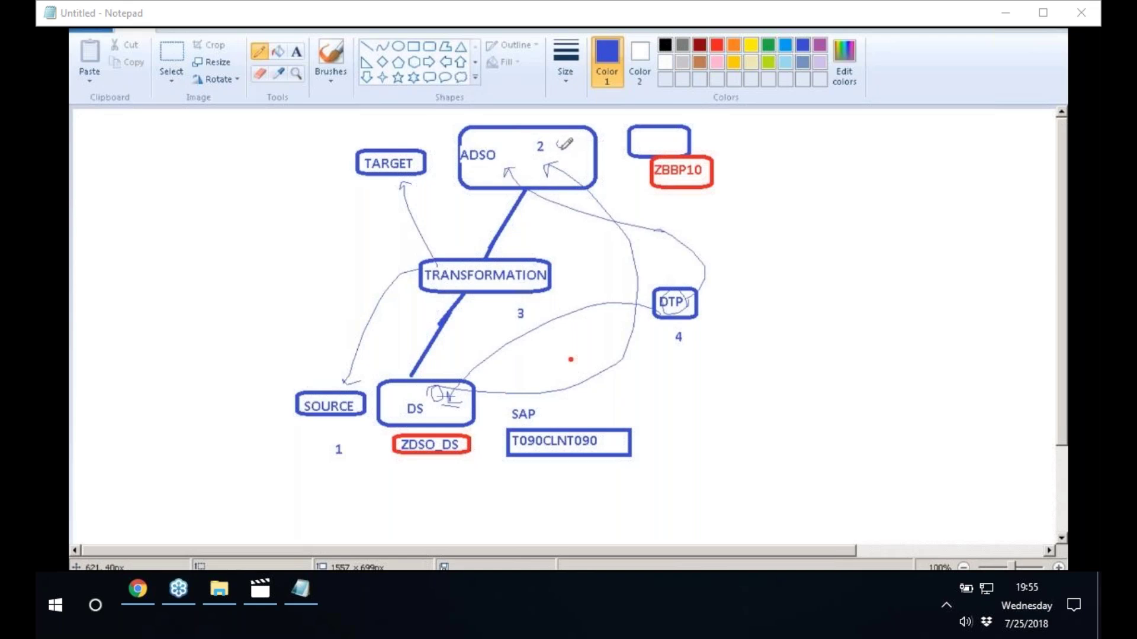
pyautogui.moveTo(558, 145)
pyautogui.mouseDown()
pyautogui.moveTo(651, 138)
pyautogui.moveTo(663, 121)
pyautogui.mouseUp()
# Add the text label Q beside the empty box above ZBBP10.
pyautogui.click(296, 52)
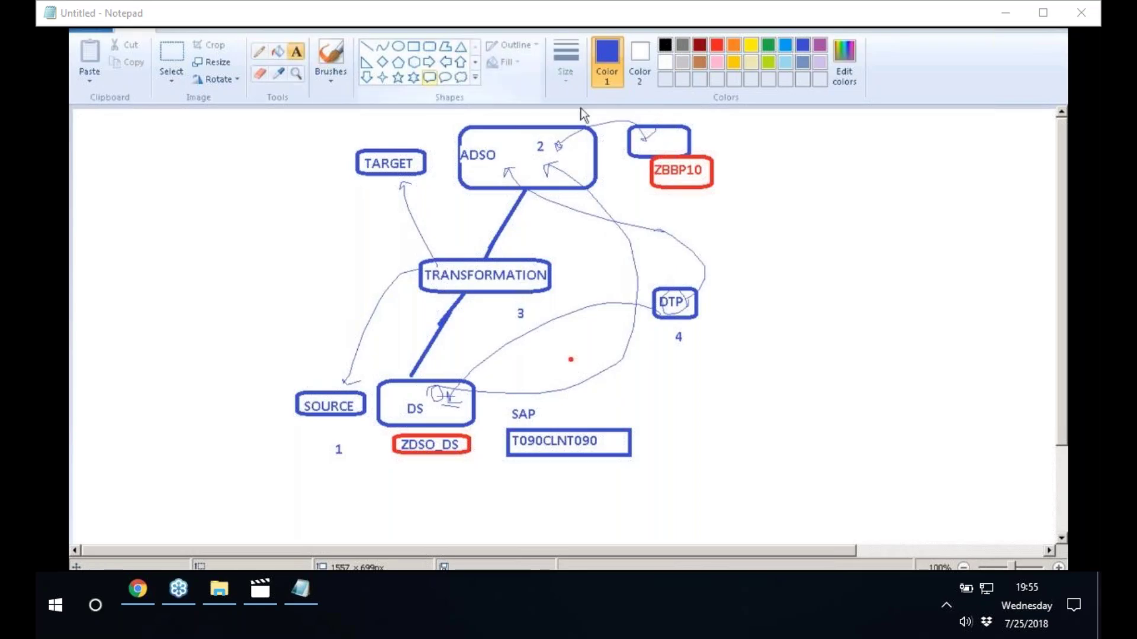
pyautogui.click(711, 135)
pyautogui.write('Q')
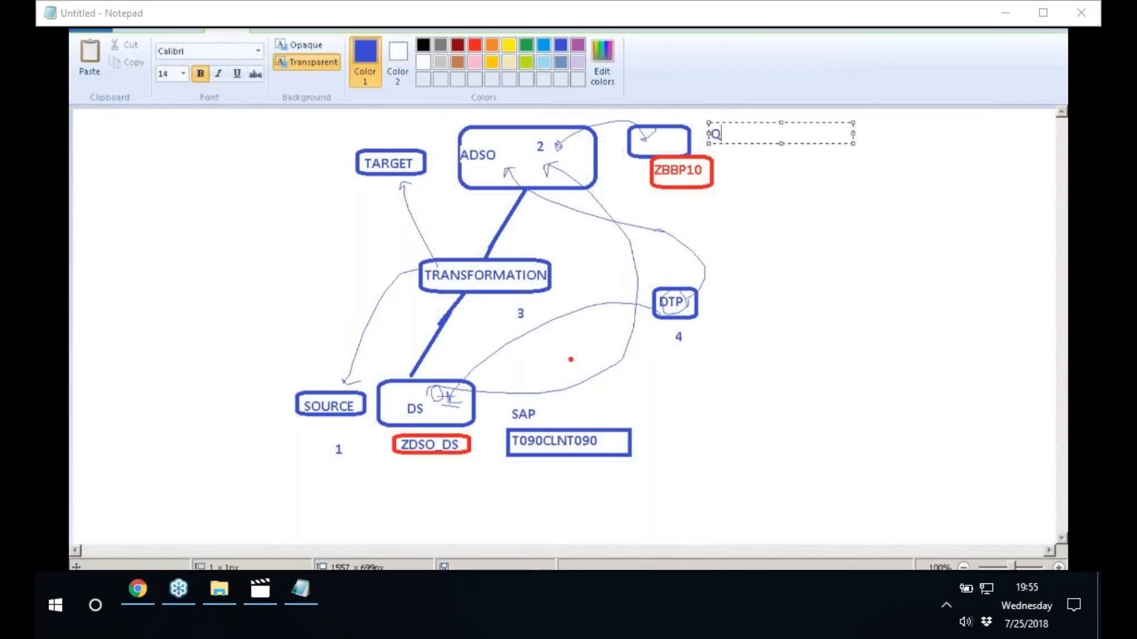
pyautogui.click(774, 211)
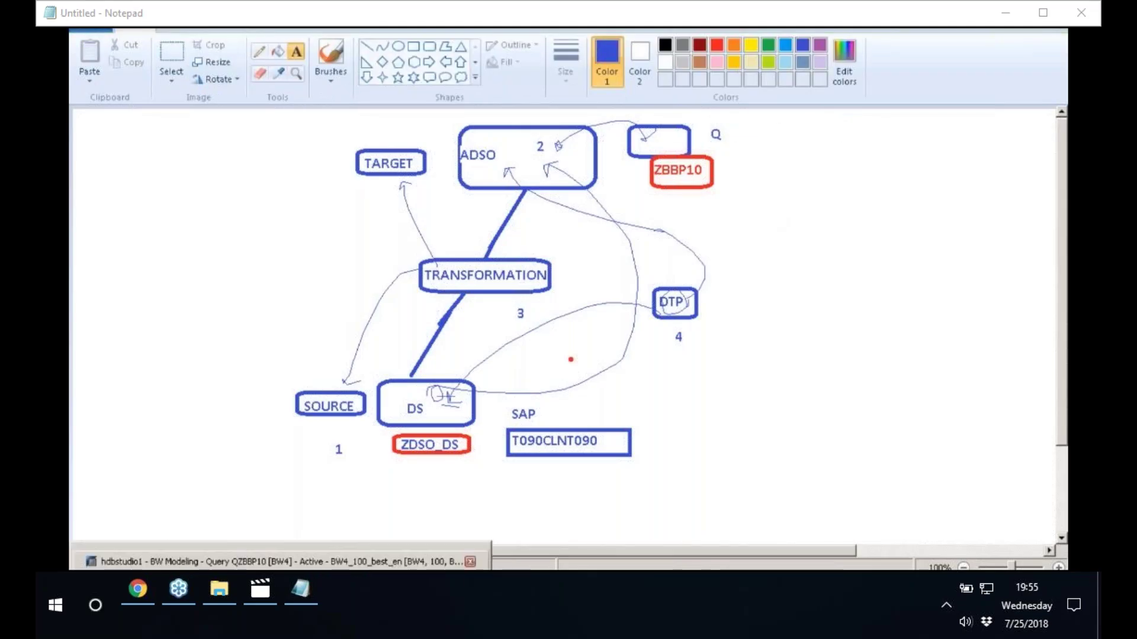
pyautogui.click(948, 407)
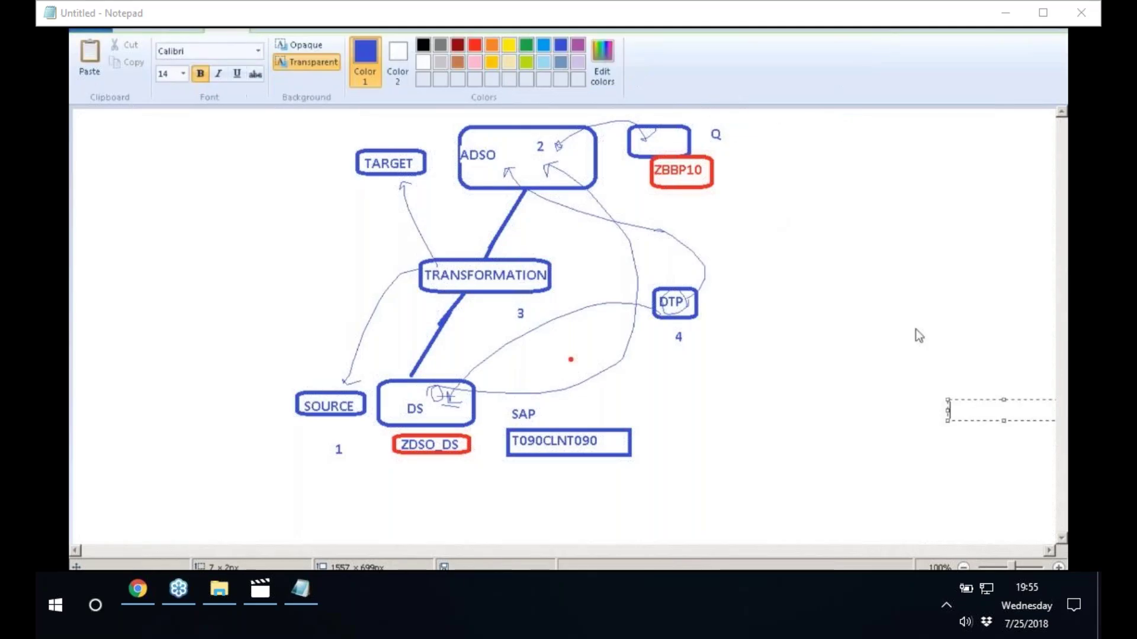
# Switch back to HANA Studio and check the data transfer process monitor's request details and its source, DataSource ZDSO_DS.
pyautogui.hotkey('alt', 'Tab')
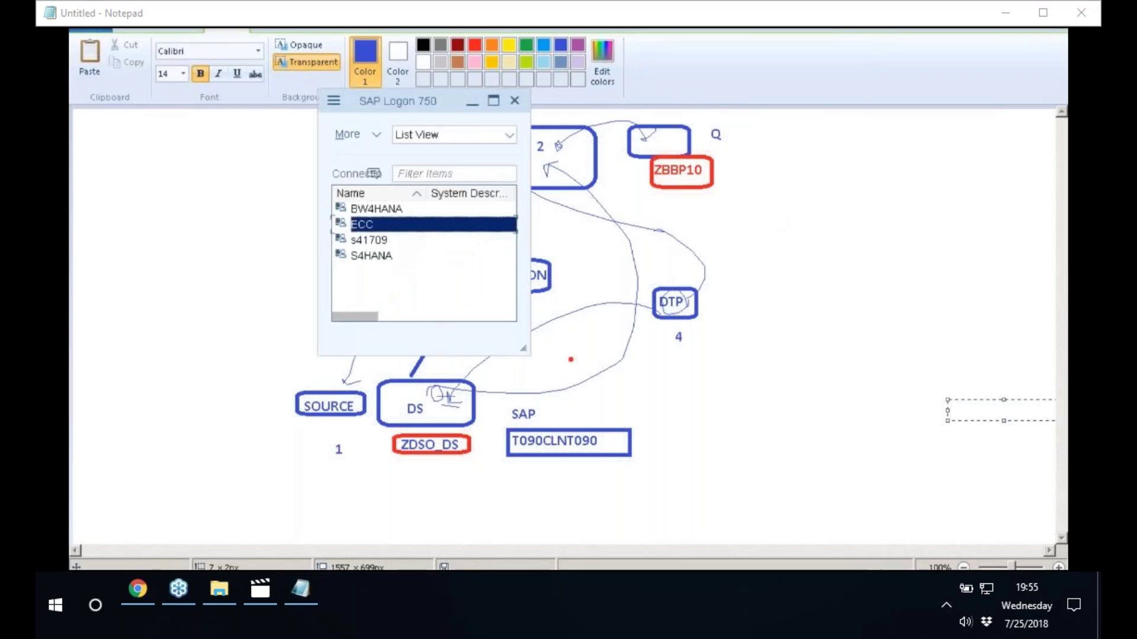
pyautogui.hotkey('alt', 'Tab')
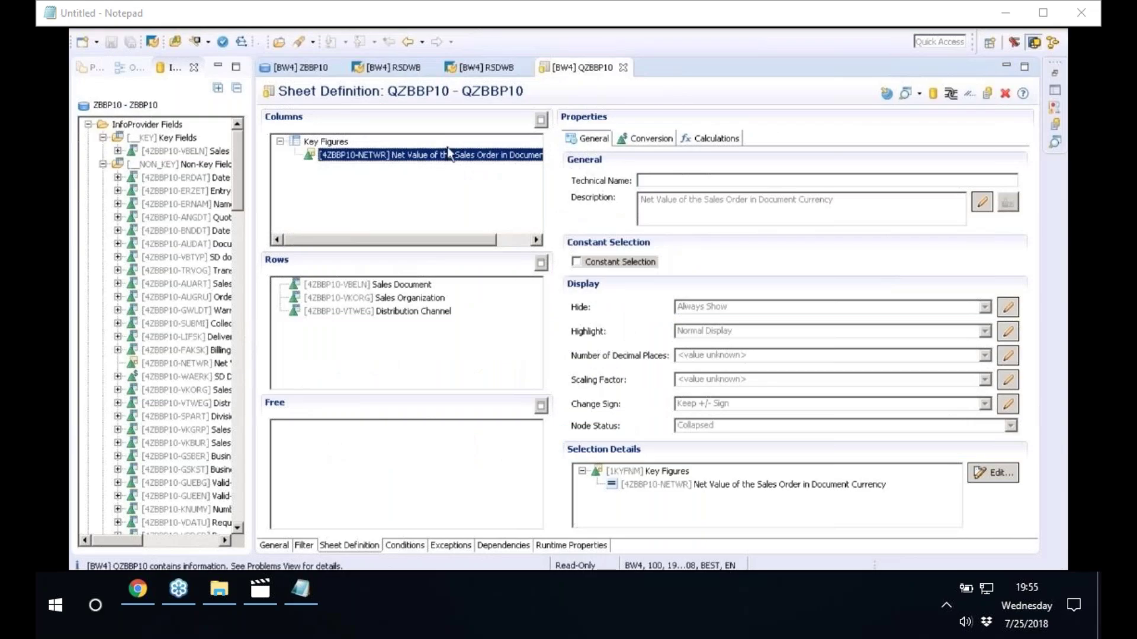
pyautogui.click(464, 69)
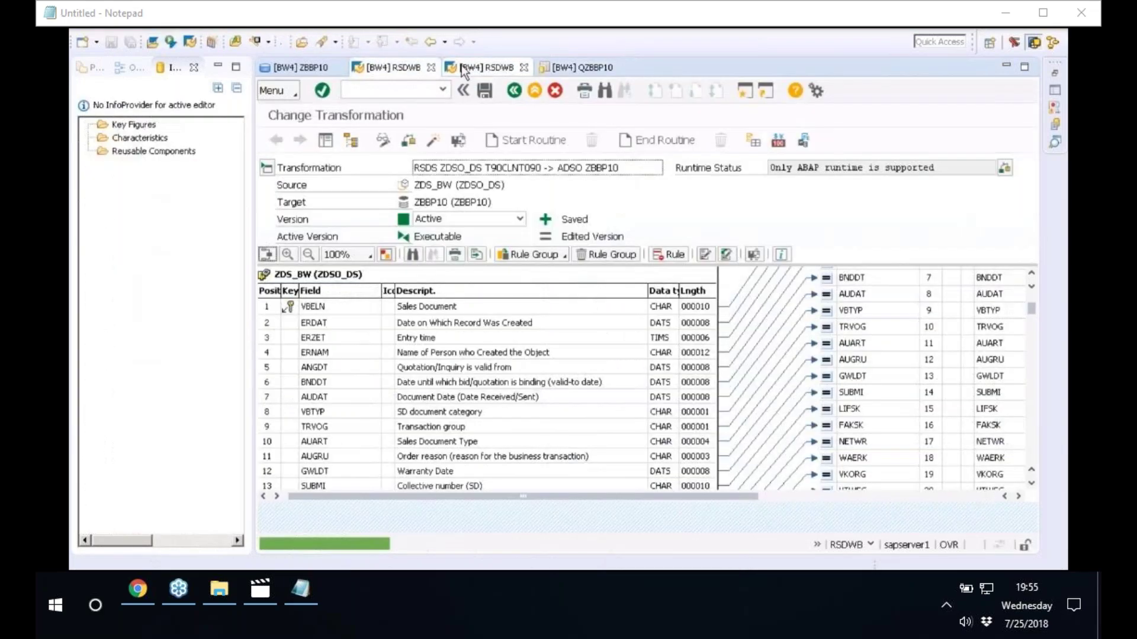
pyautogui.click(464, 70)
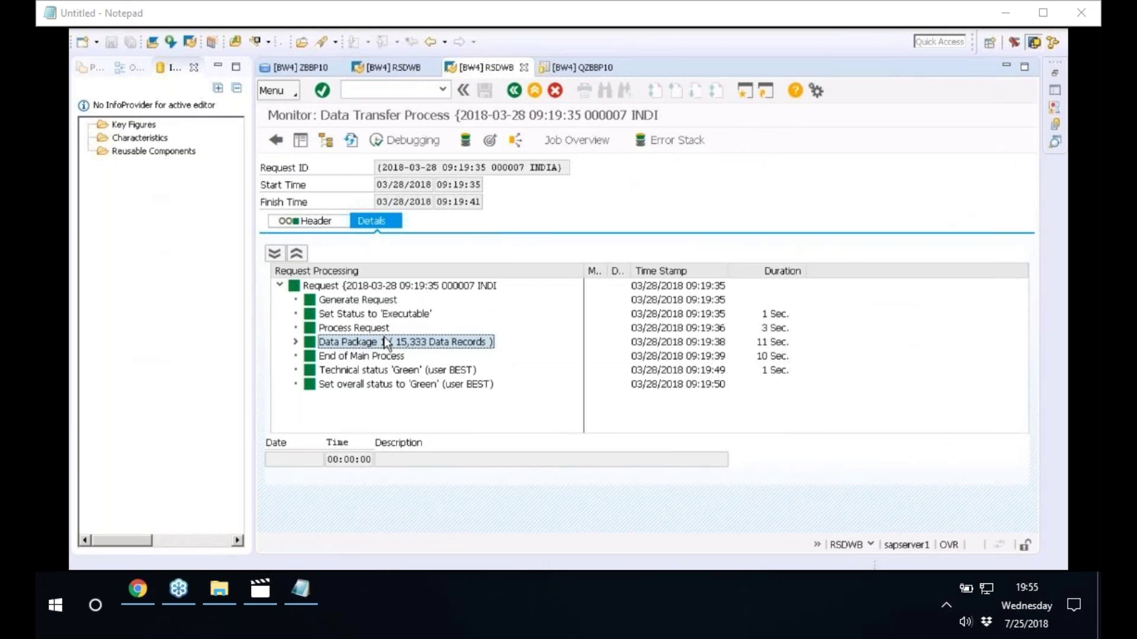
pyautogui.click(466, 141)
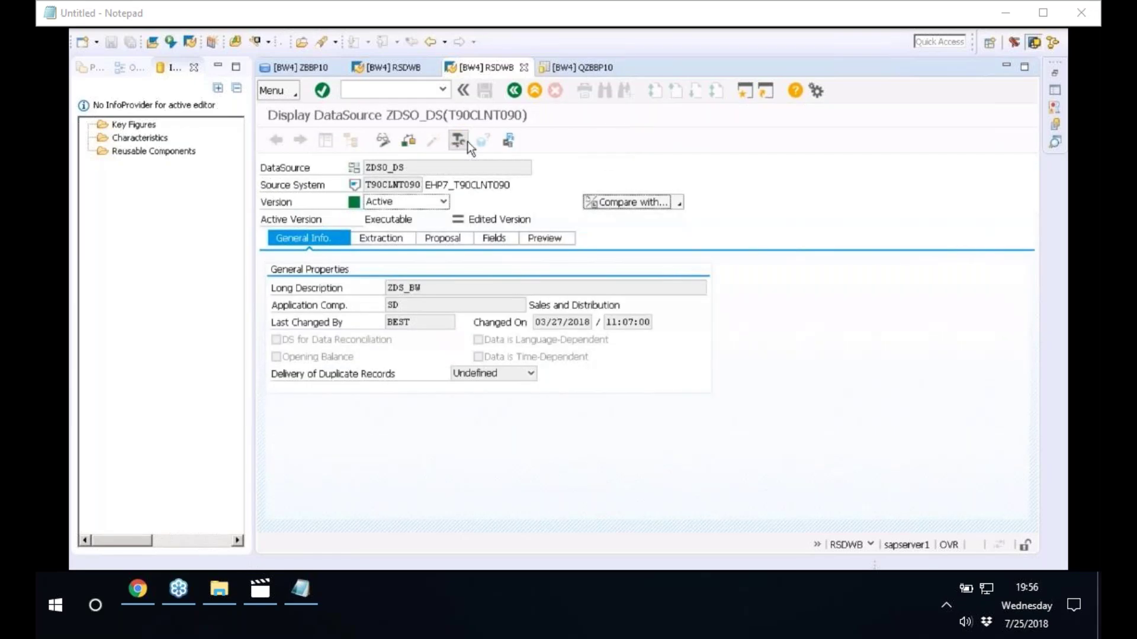
pyautogui.click(513, 91)
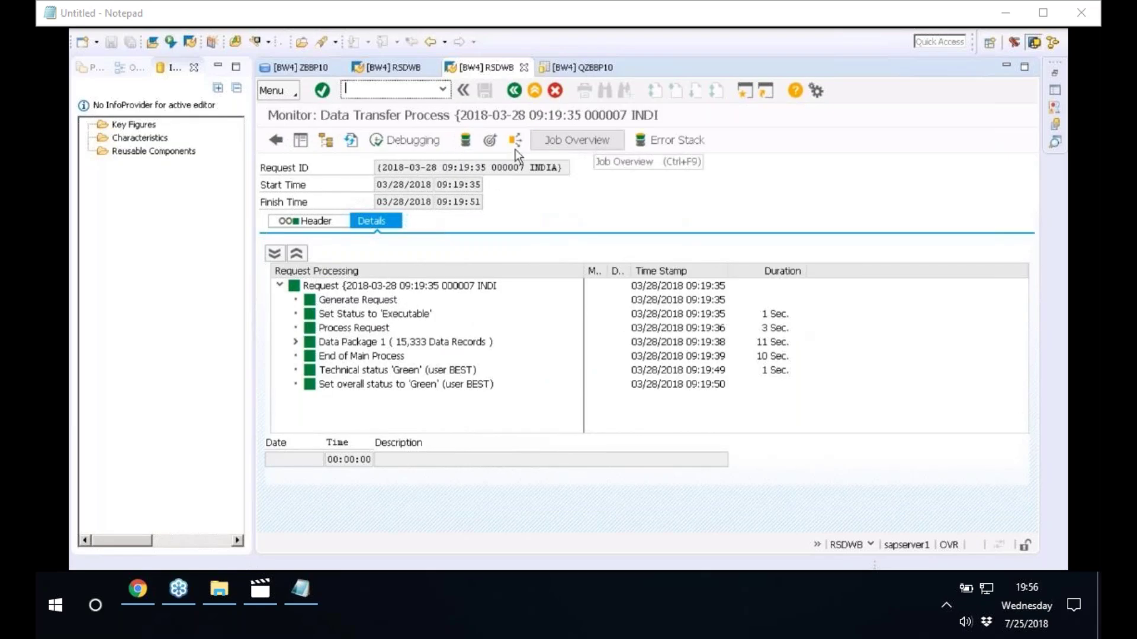
# Open the request management of target ZBBP10 from the monitor, refresh the request list, and check the process log and history.
pyautogui.click(491, 142)
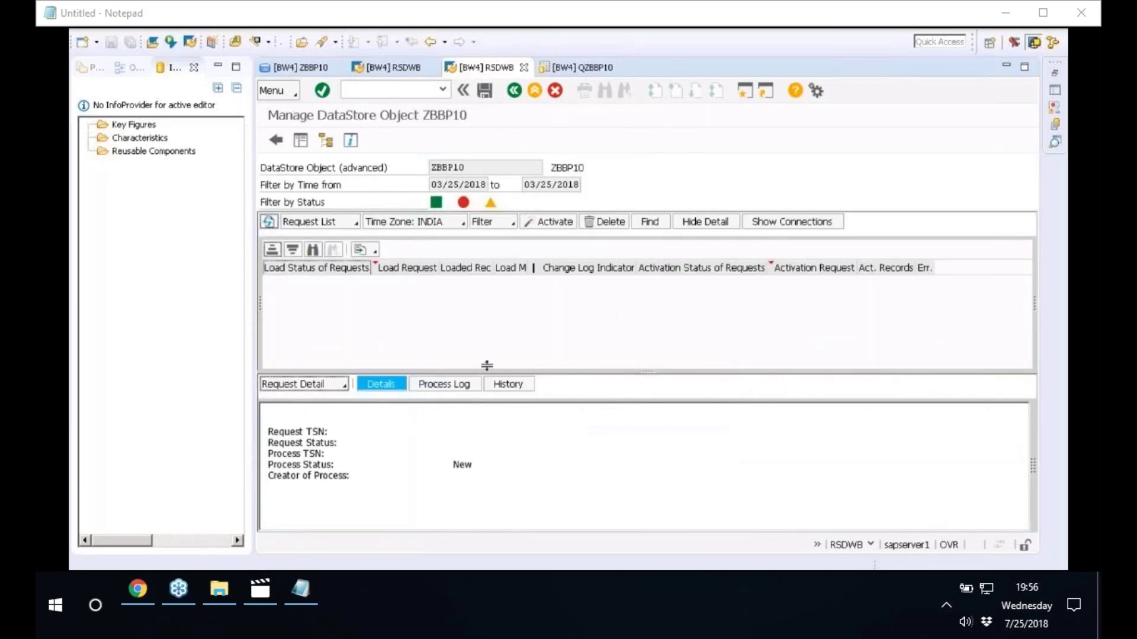
pyautogui.click(331, 225)
pyautogui.click(478, 311)
pyautogui.click(270, 223)
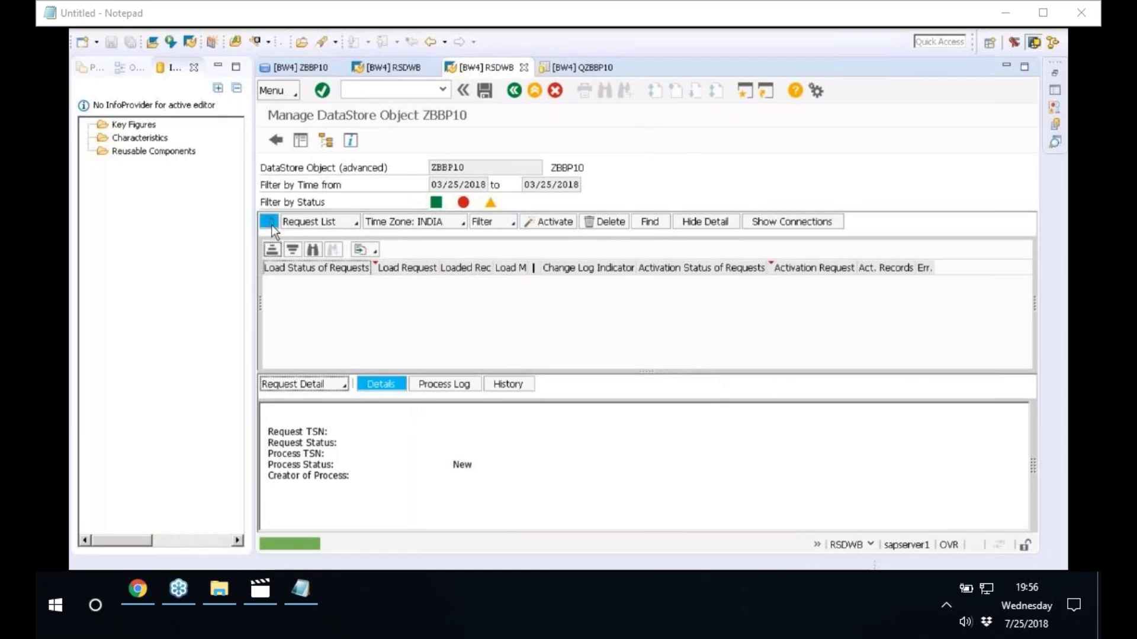
pyautogui.click(444, 384)
pyautogui.click(508, 384)
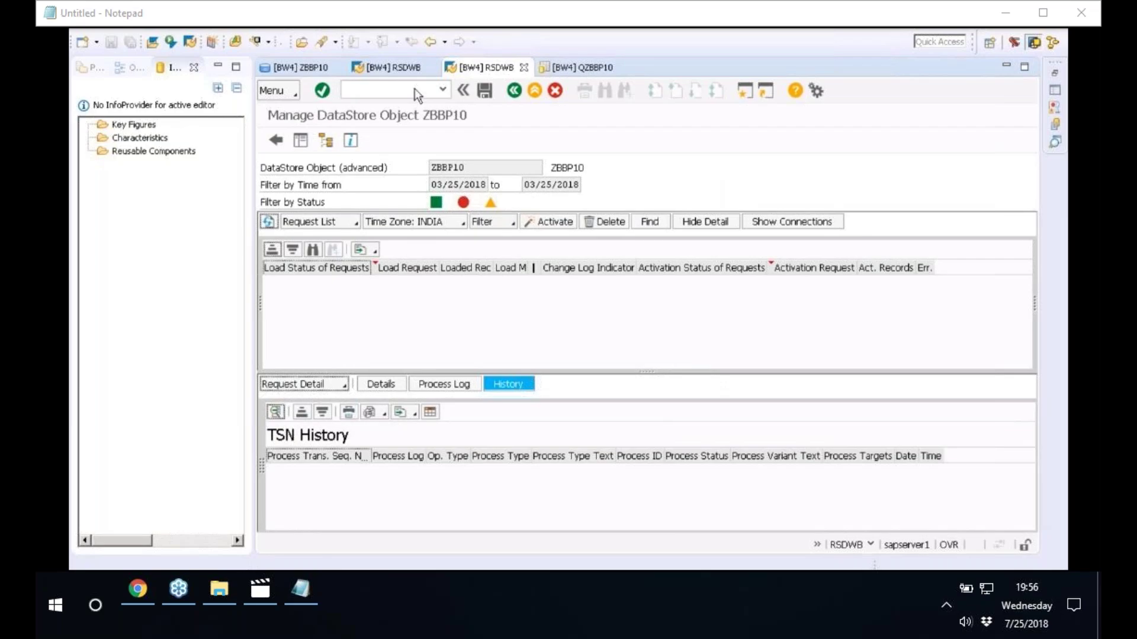
# Recheck the transformation, preview ADSO ZBBP10 as an Analytics List UIBB, dismiss the browser security notice, and leave the preview.
pyautogui.click(405, 68)
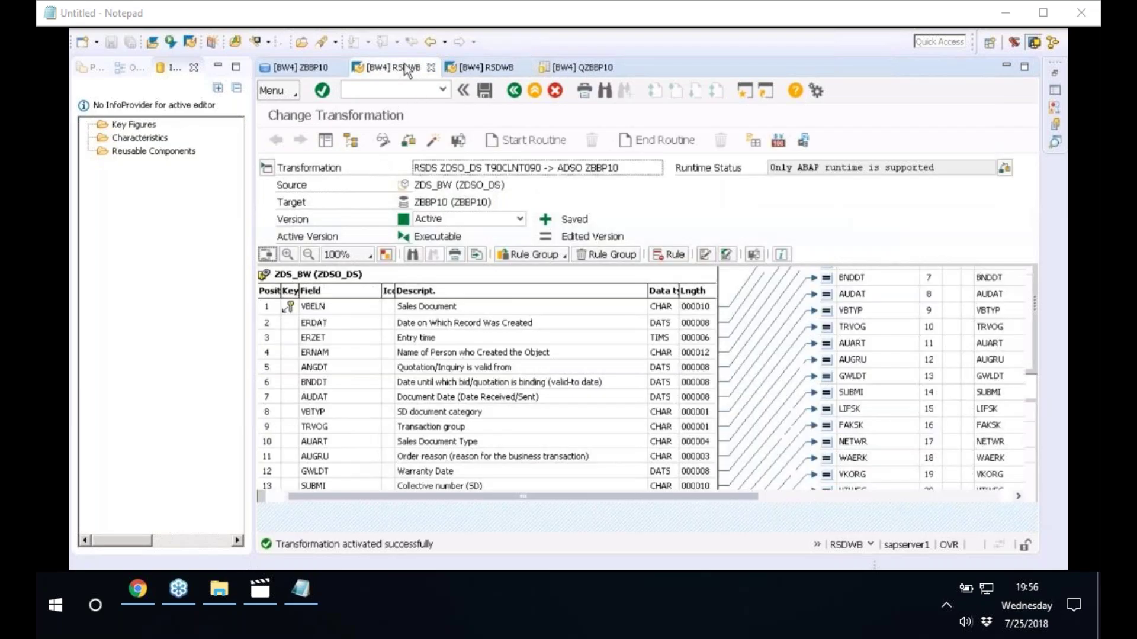
pyautogui.click(486, 68)
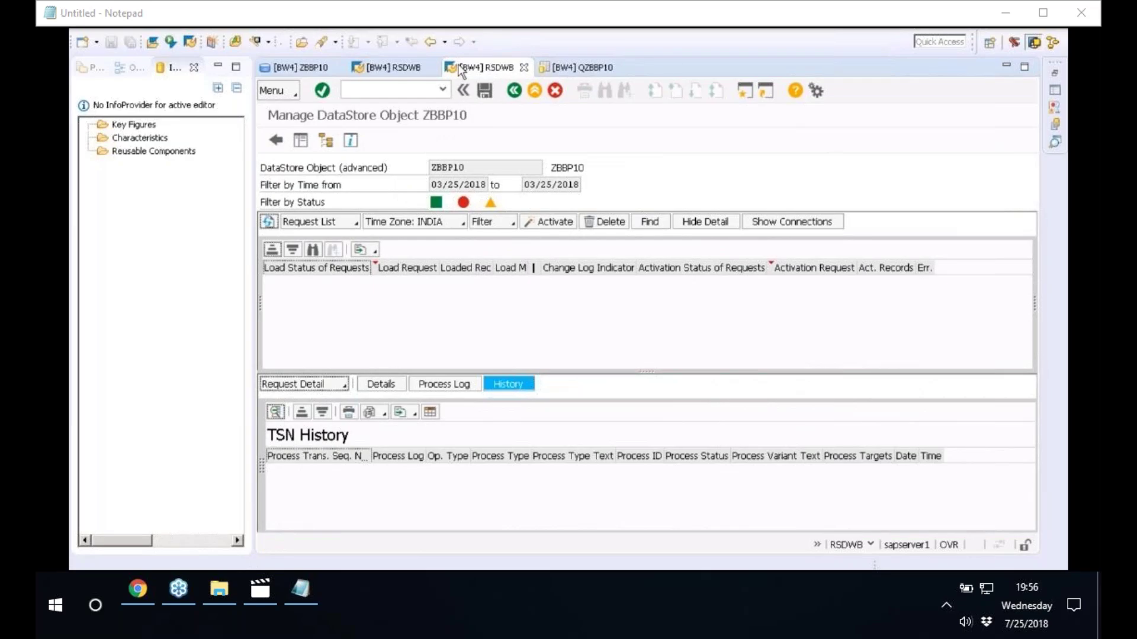
pyautogui.click(312, 69)
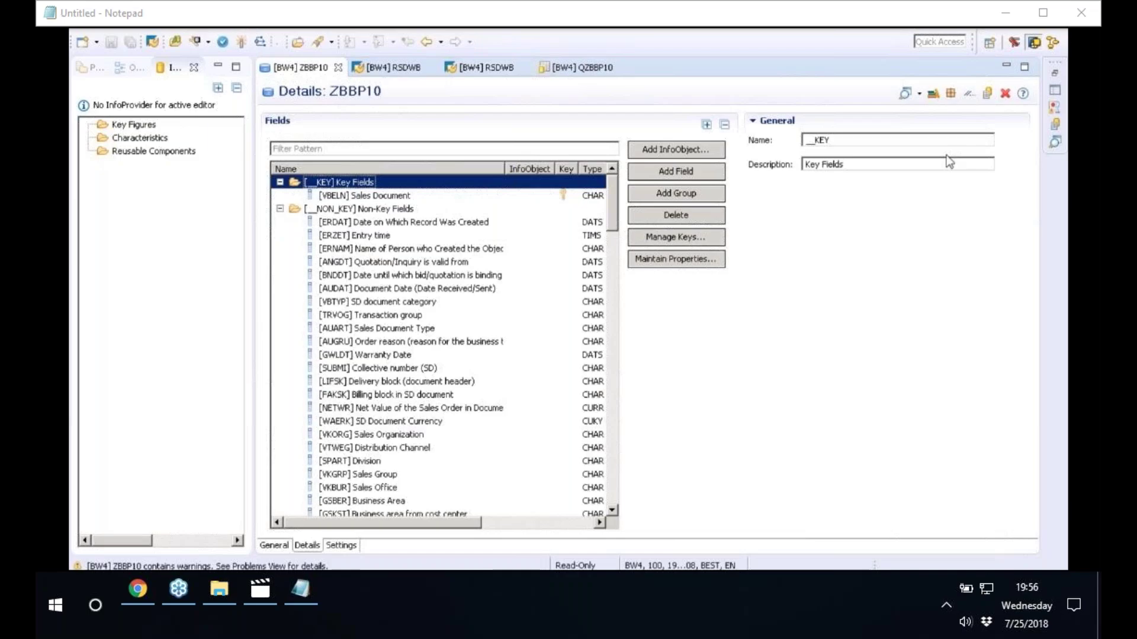
pyautogui.click(919, 94)
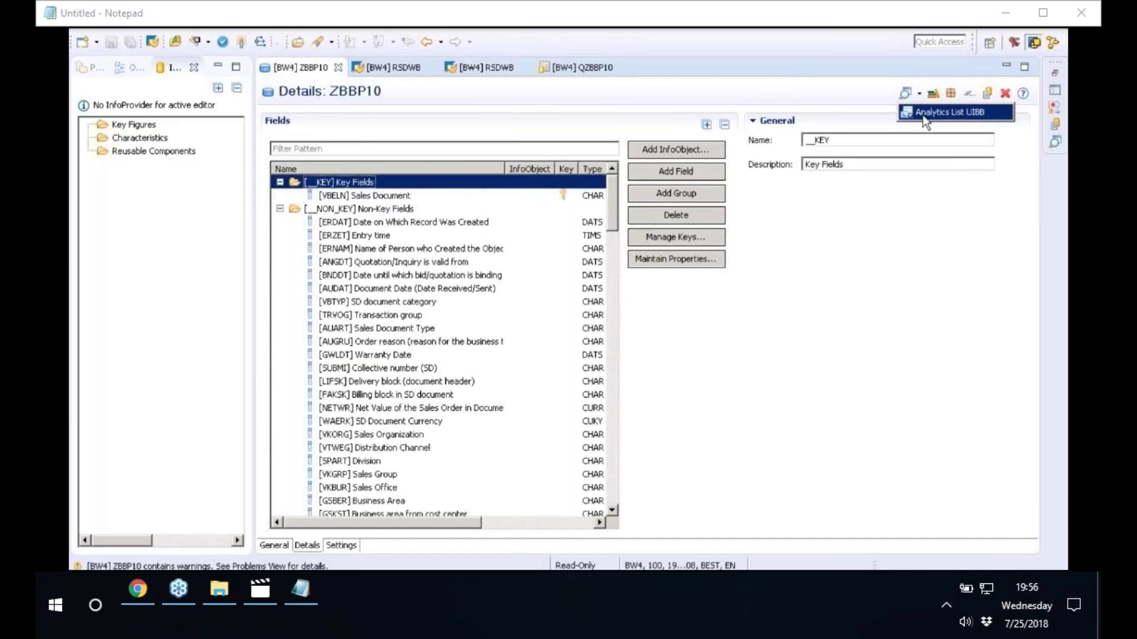
pyautogui.click(923, 112)
pyautogui.click(680, 186)
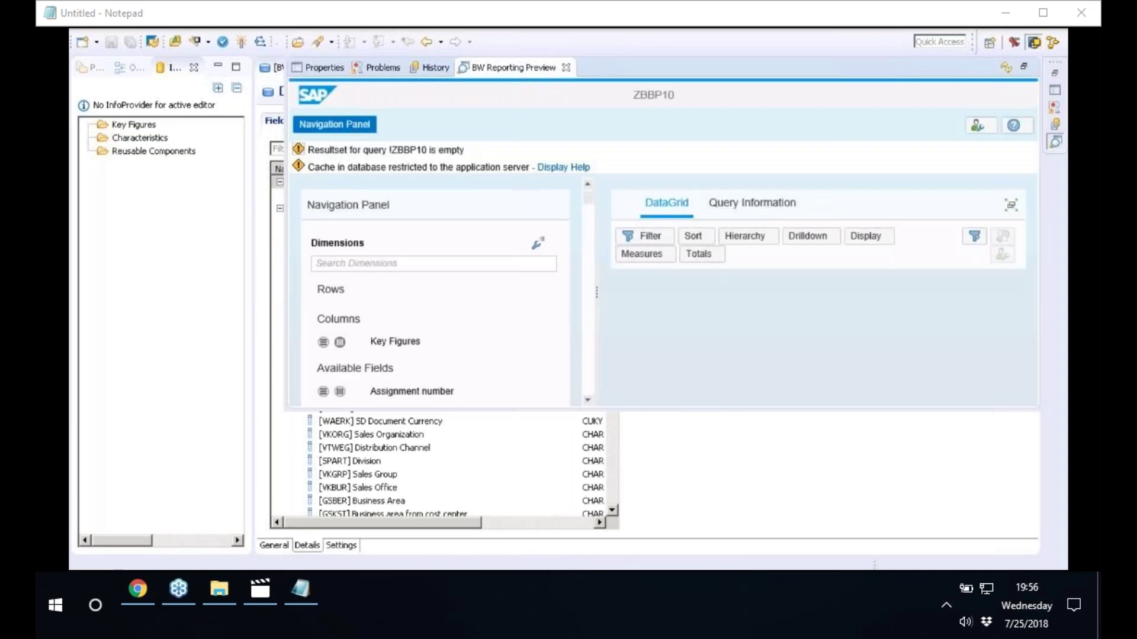
pyautogui.click(690, 433)
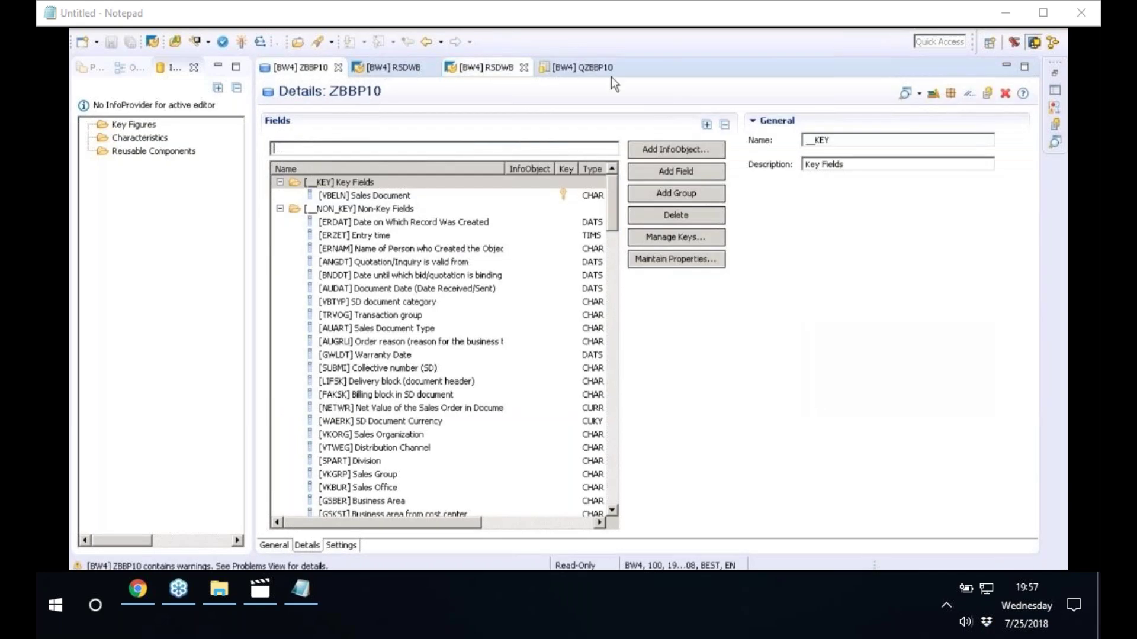
# Review the transformation from ZDSO_DS to ZBBP10 and the request management view again.
pyautogui.click(471, 70)
pyautogui.click(391, 68)
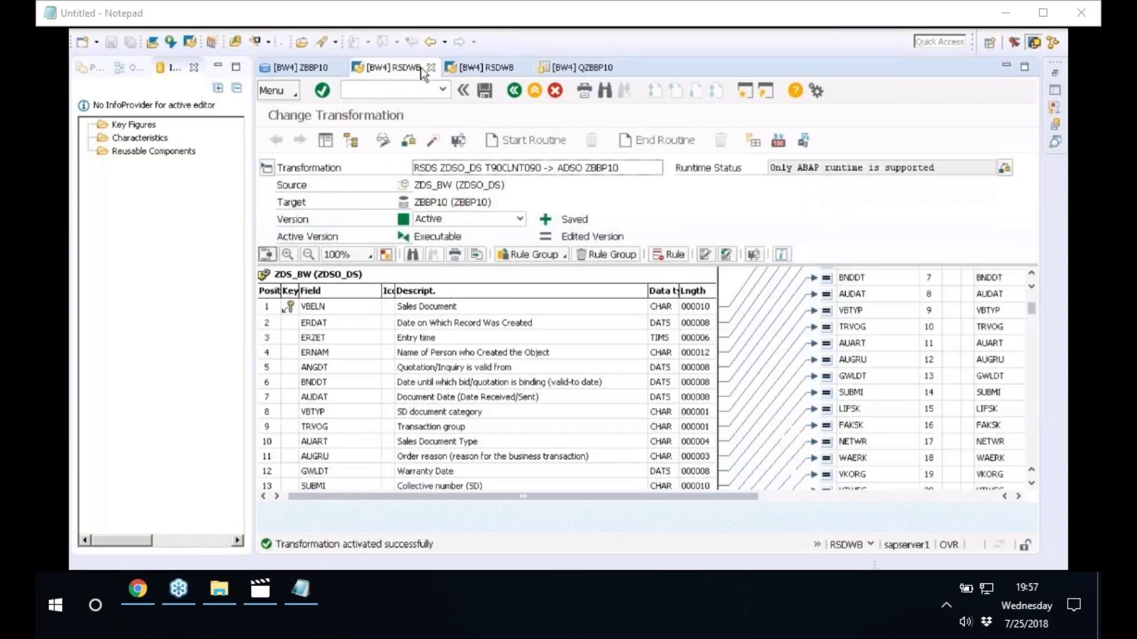
pyautogui.click(480, 68)
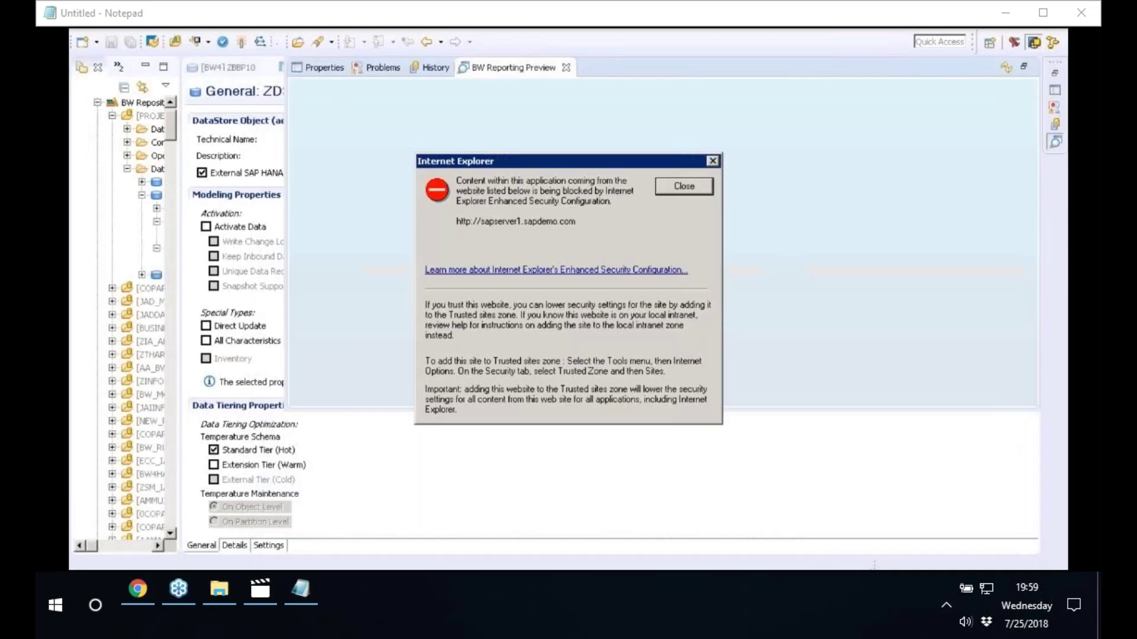
# Dismiss the browser security notice, enlarge the ZDSO_W preview downward, and add Sales Office to the columns.
pyautogui.click(684, 185)
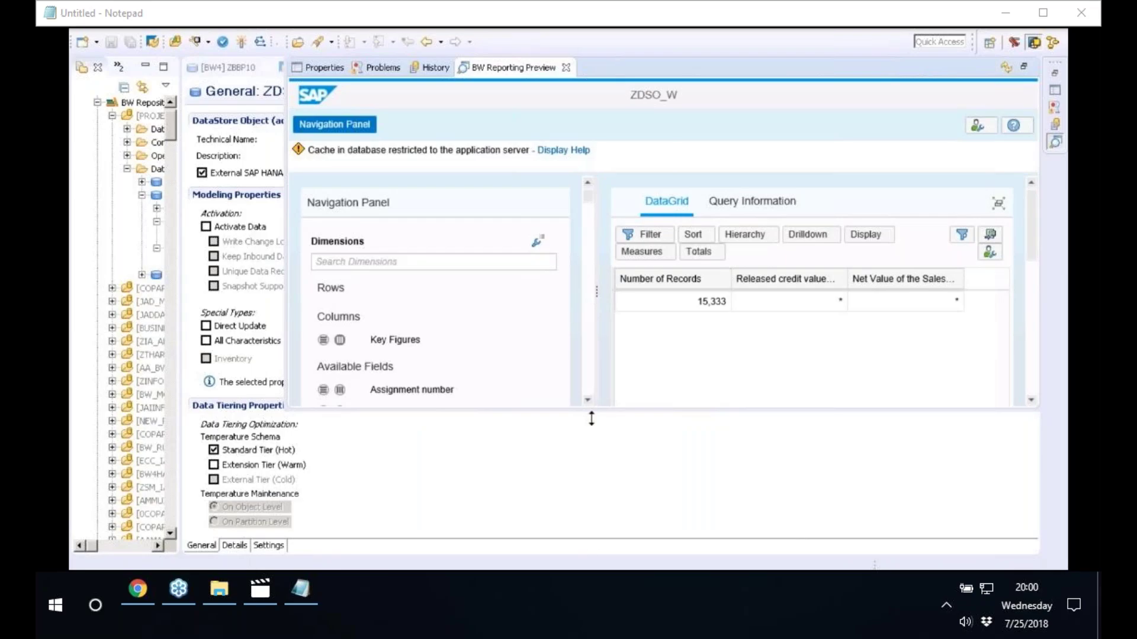
pyautogui.moveTo(594, 411); pyautogui.dragTo(593, 541)
pyautogui.scroll(-3, 588, 220)
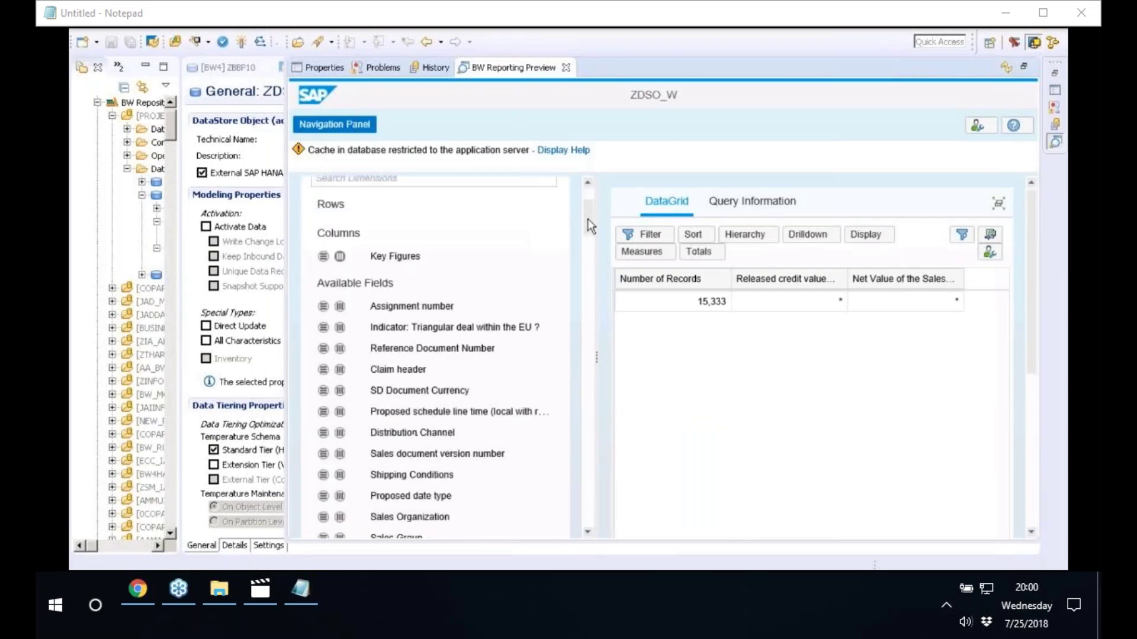
pyautogui.scroll(-7, 589, 225)
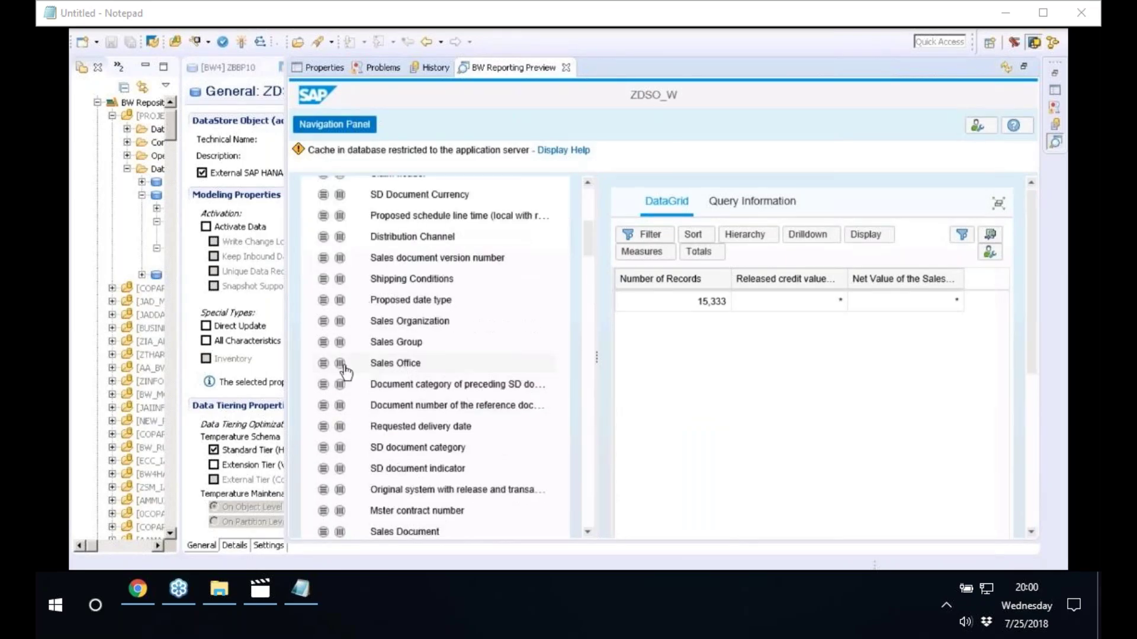
pyautogui.click(343, 367)
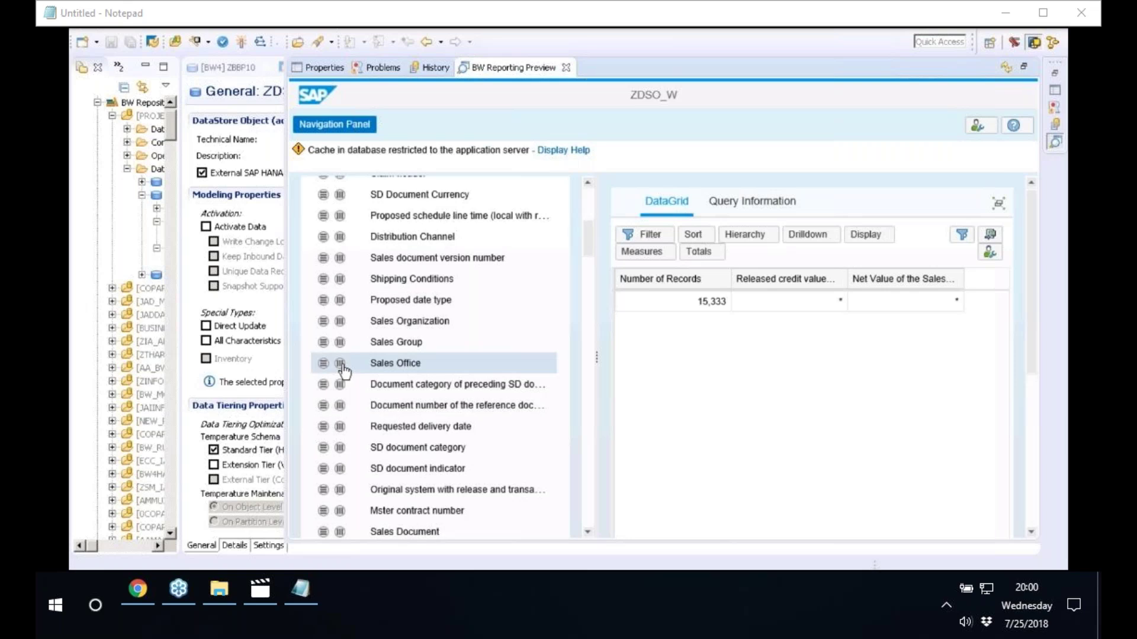
pyautogui.click(341, 365)
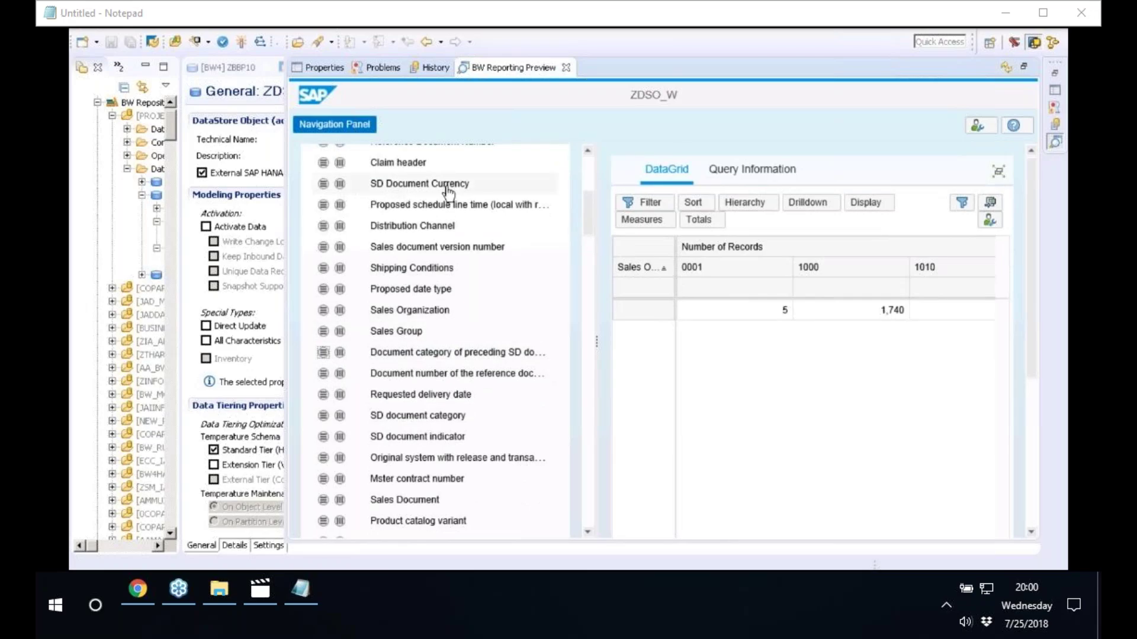
# Add Sales Document to the rows of the ZDSO_W preview.
pyautogui.scroll(1, 589, 211)
pyautogui.scroll(3, 590, 203)
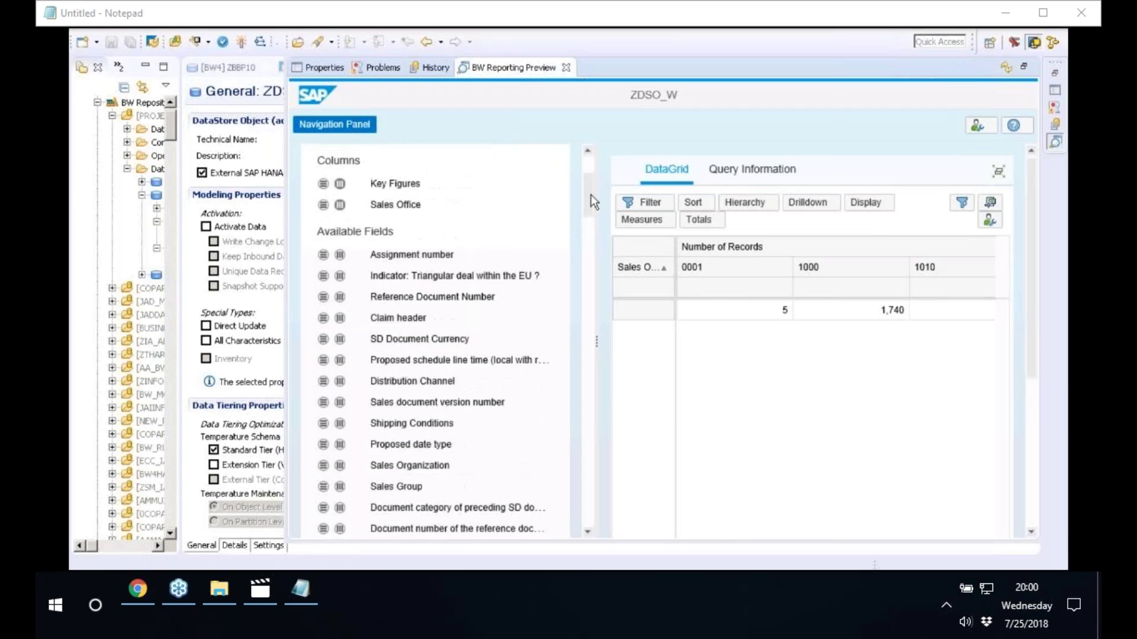
pyautogui.scroll(-1, 594, 204)
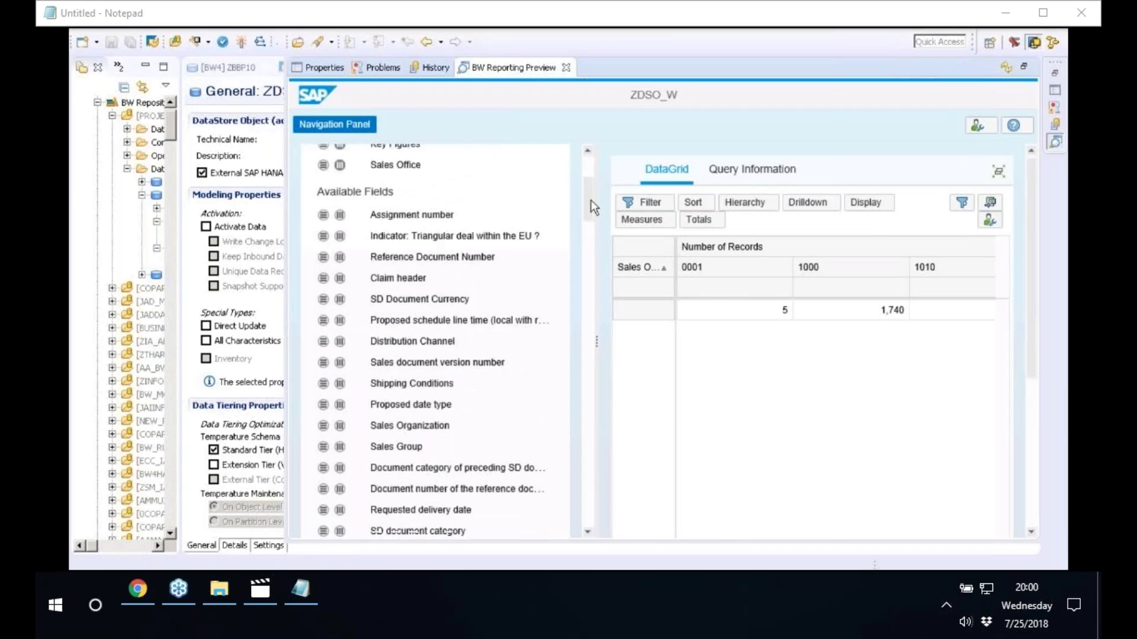
pyautogui.moveTo(591, 201); pyautogui.dragTo(592, 234)
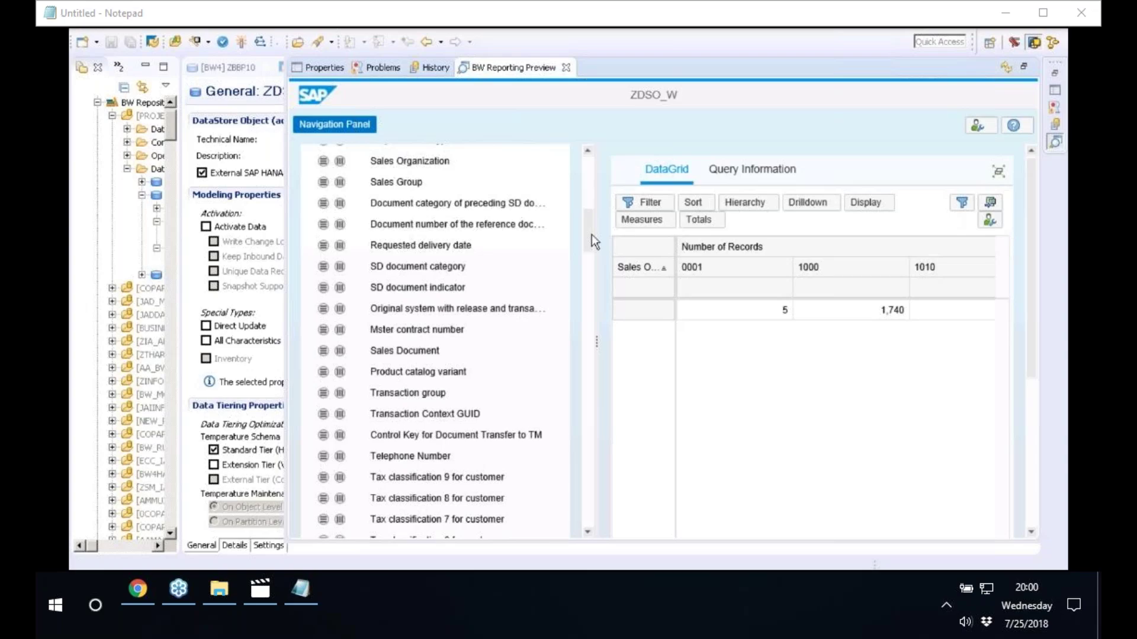
pyautogui.click(323, 354)
pyautogui.click(323, 353)
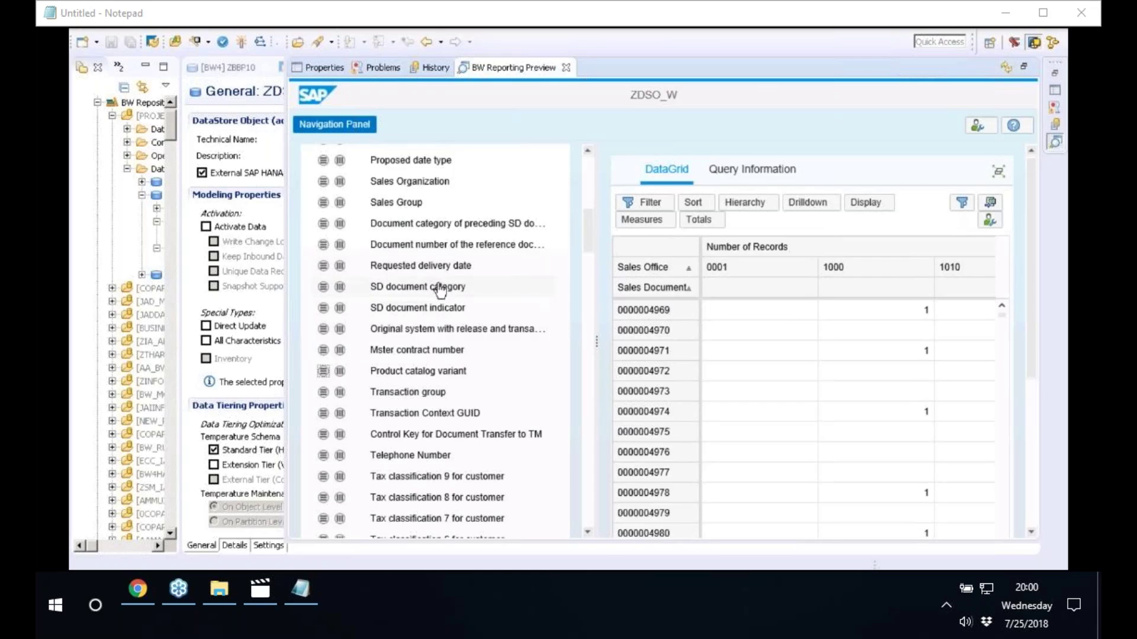
# Add Sales Organization to the rows of the ZDSO_W preview and switch to the Paint diagram.
pyautogui.click(321, 184)
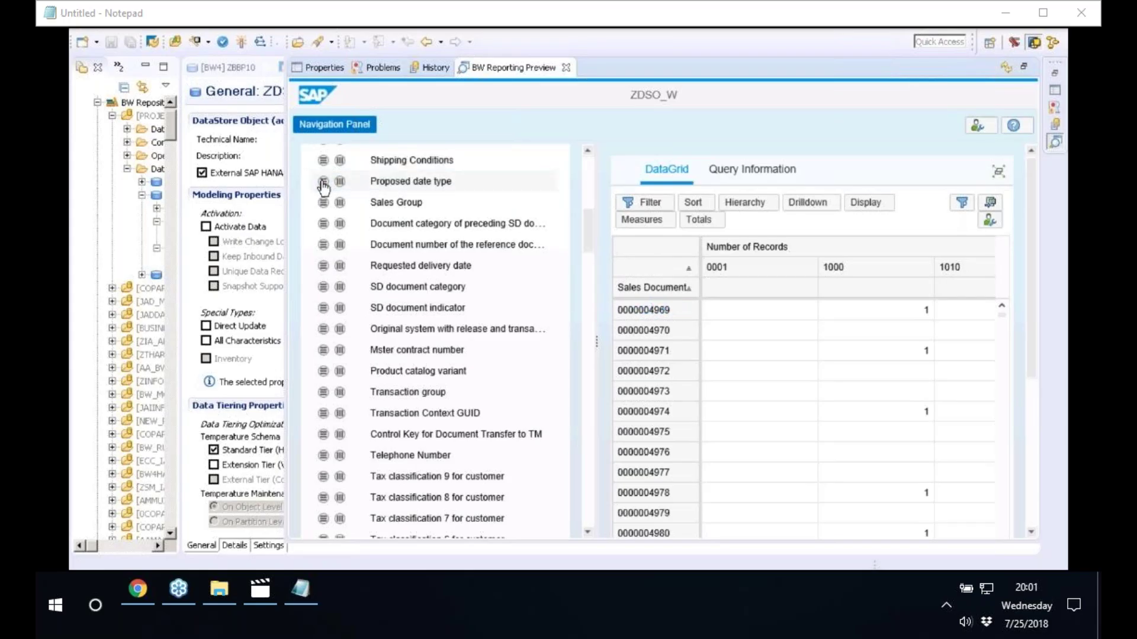
pyautogui.click(323, 184)
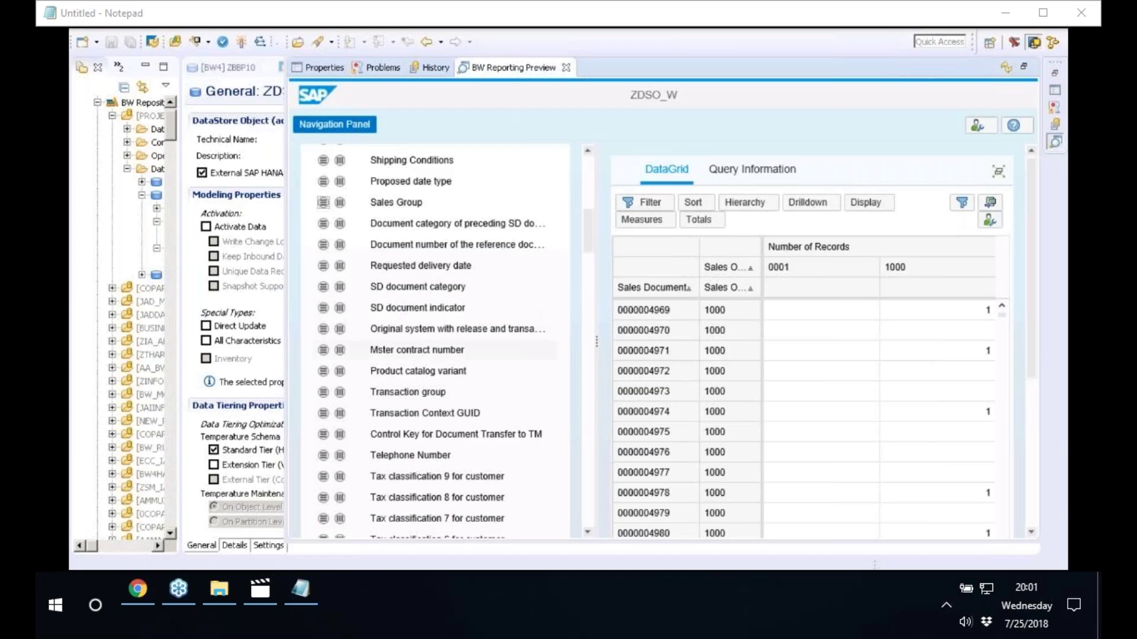
pyautogui.hotkey('alt', 'Tab')
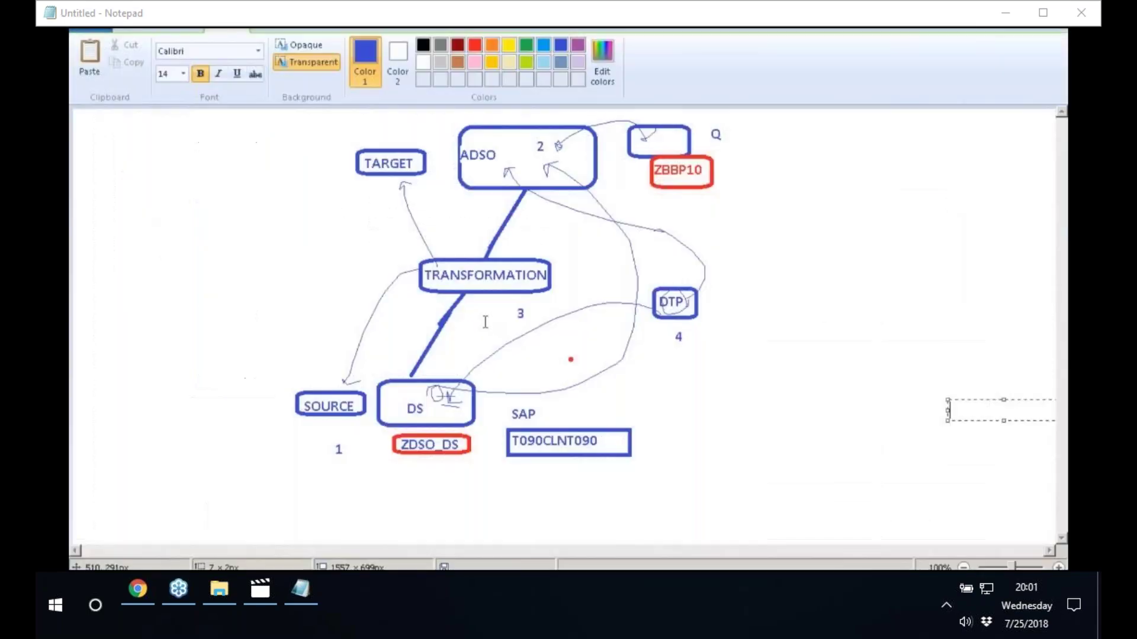
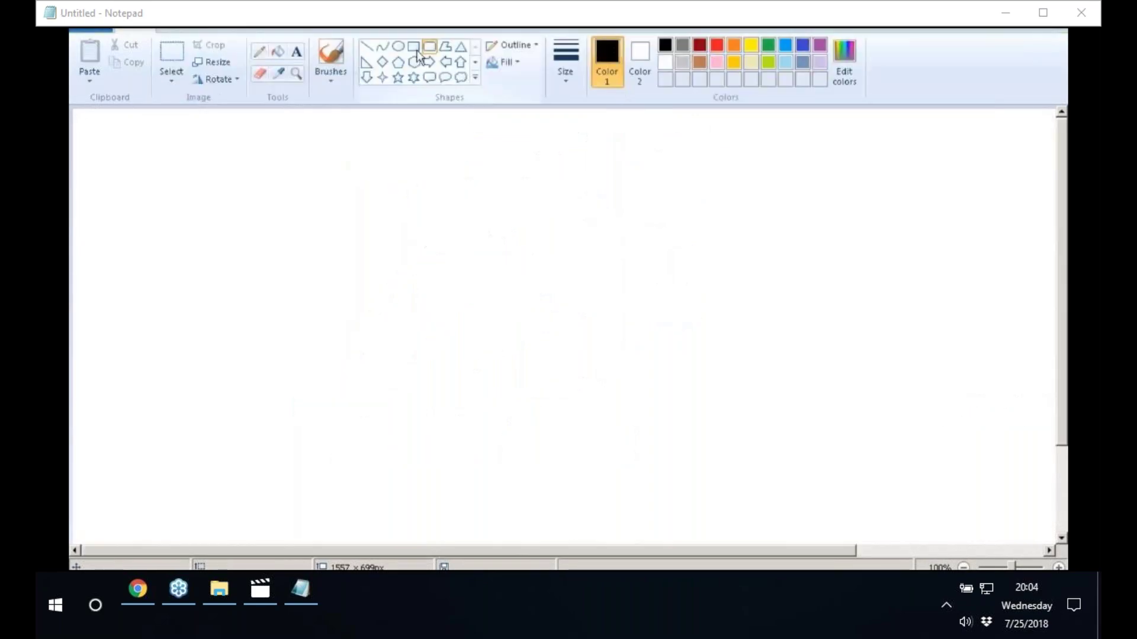
# Draw a rounded square of about 165 × 170 px on the blank canvas's lower left and label it SAP above.
pyautogui.click(429, 49)
pyautogui.moveTo(162, 355); pyautogui.dragTo(290, 487)
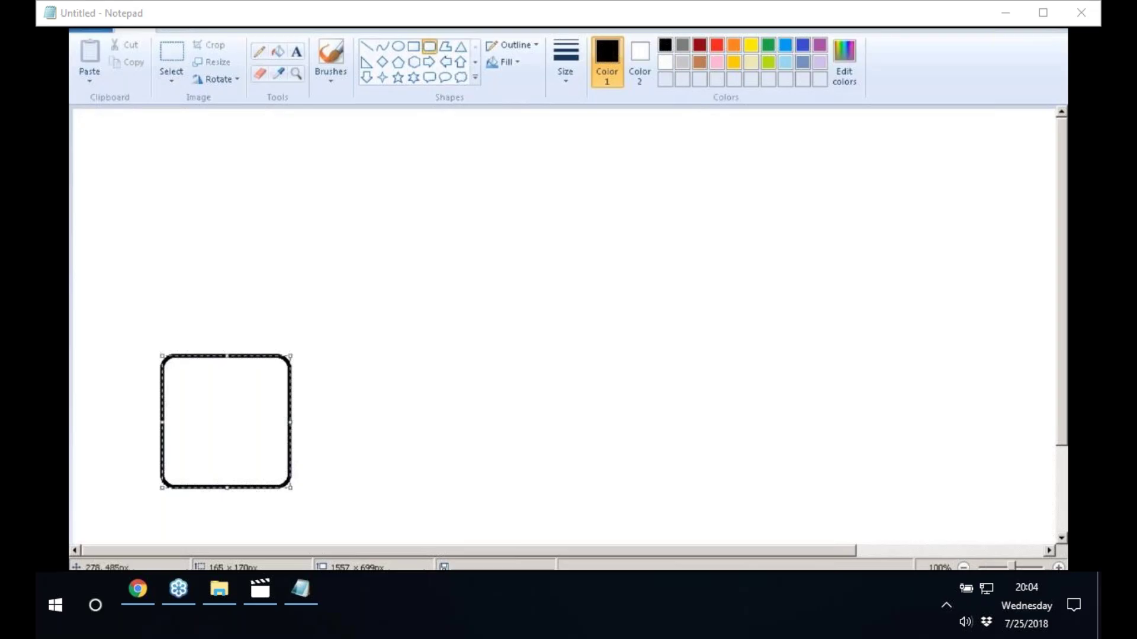
pyautogui.click(296, 51)
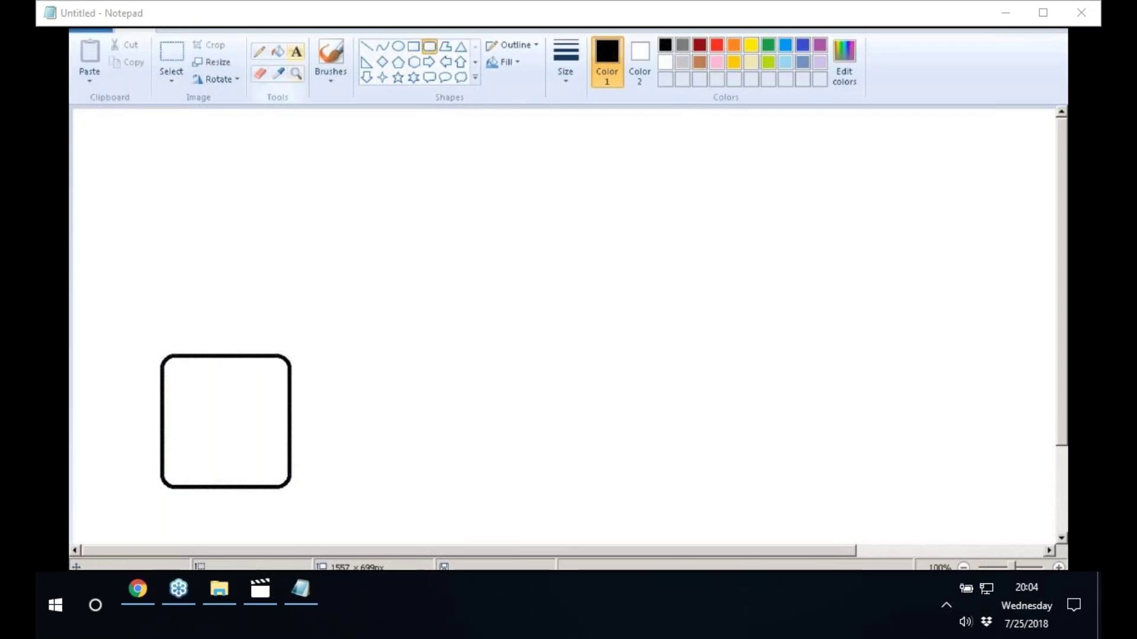
pyautogui.click(201, 339)
pyautogui.write('SAP')
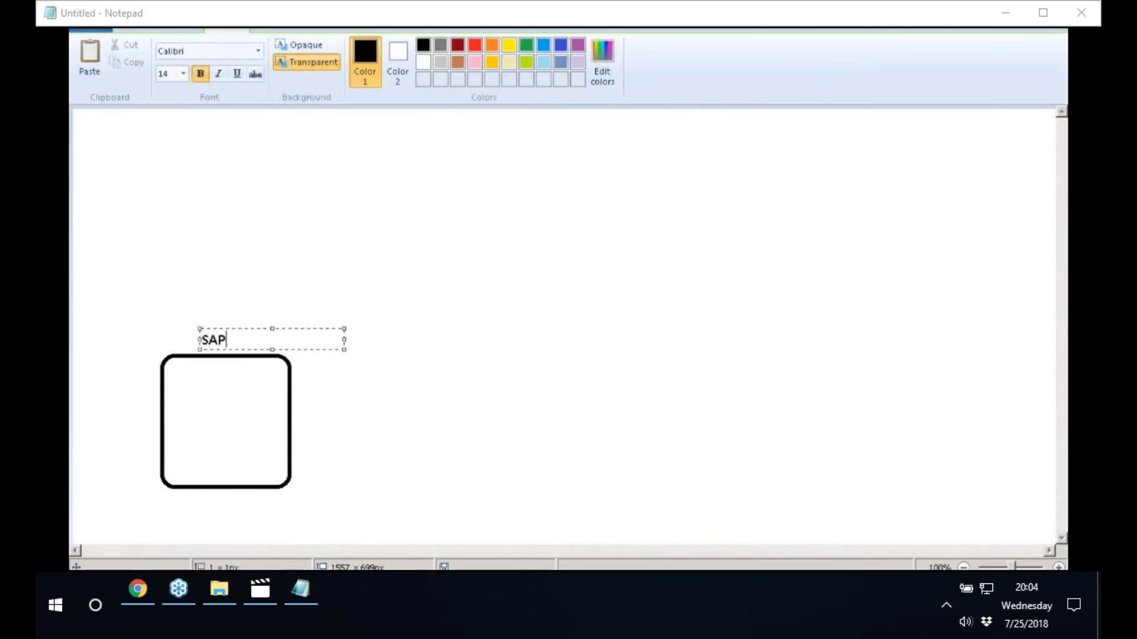
pyautogui.click(433, 347)
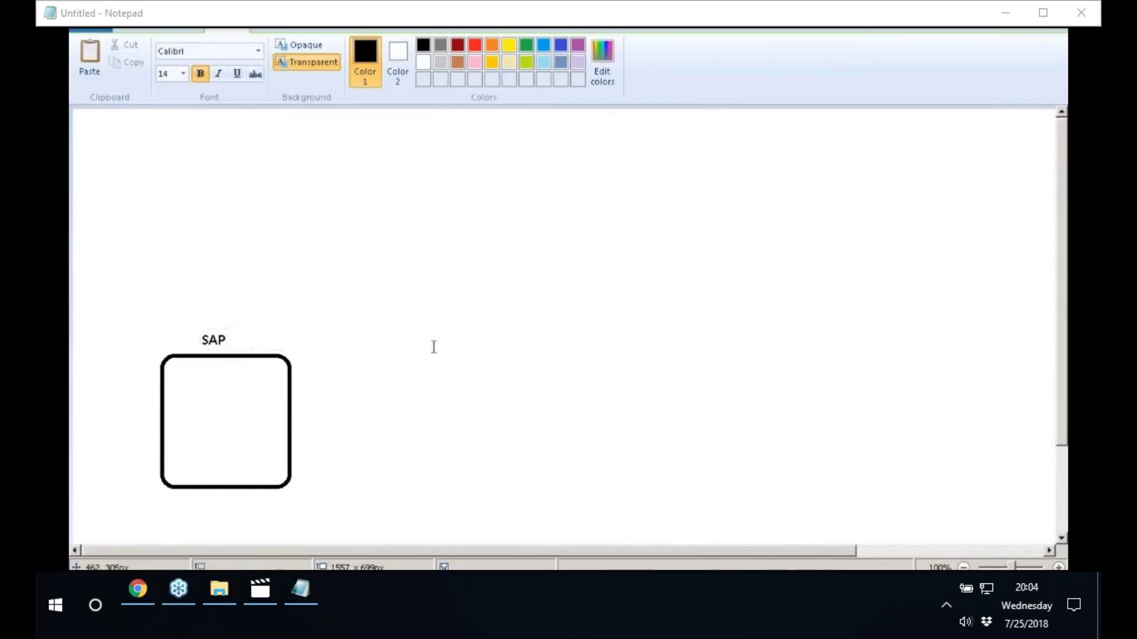
# Draw a rectangle of about 269 × 67 px on the canvas's lower right and label it SAP HANA above.
pyautogui.click(412, 47)
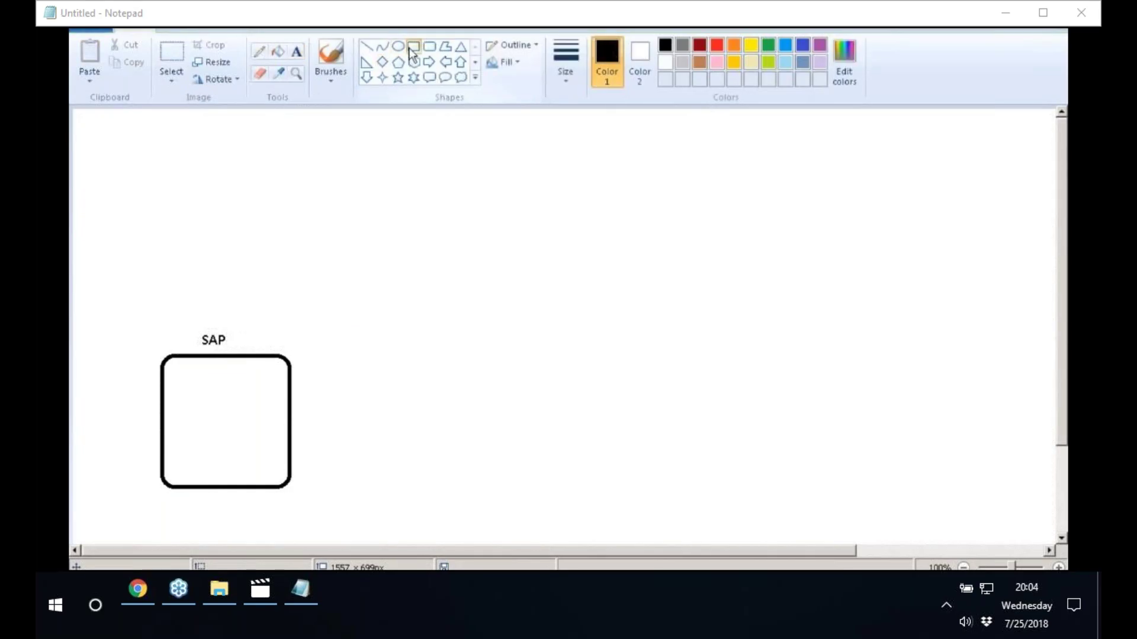
pyautogui.click(622, 421)
pyautogui.moveTo(657, 423); pyautogui.dragTo(832, 473)
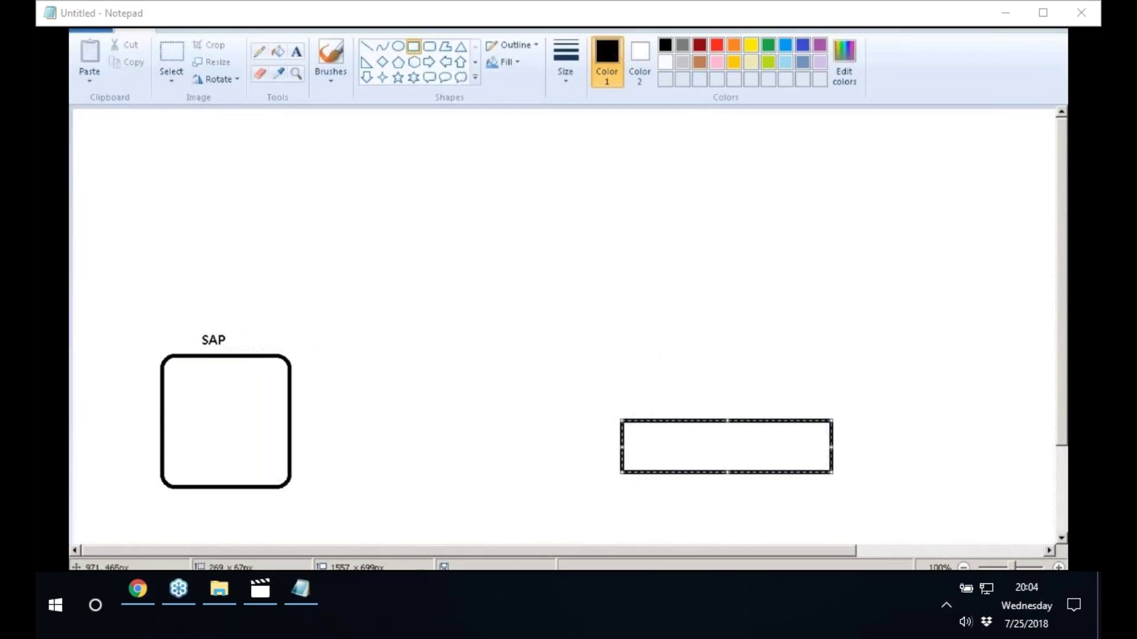
pyautogui.click(296, 51)
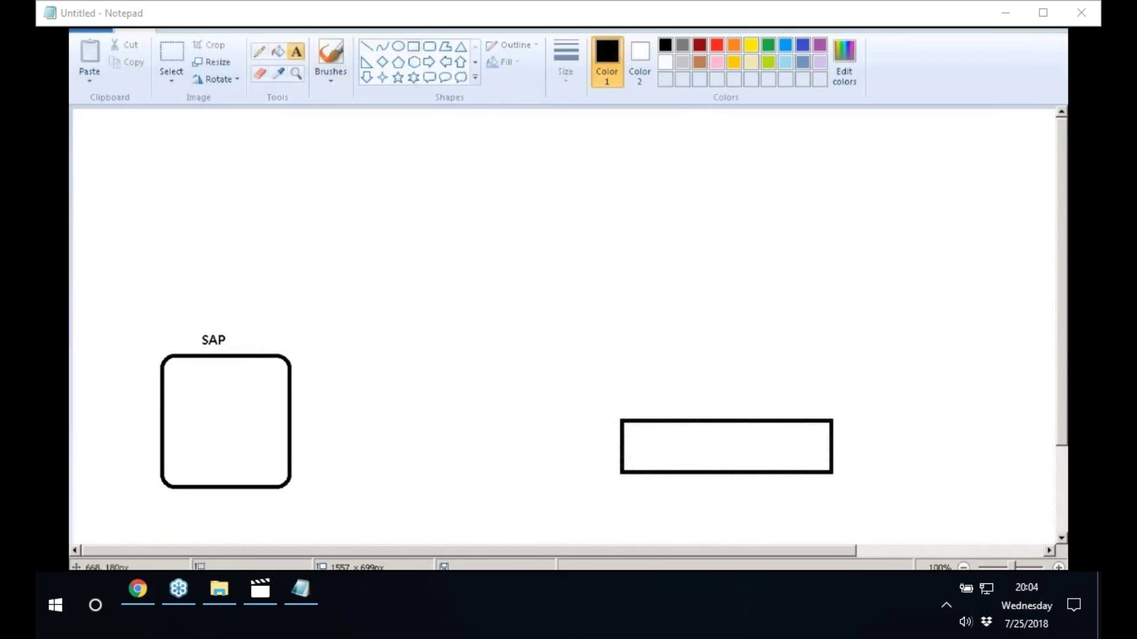
pyautogui.click(701, 402)
pyautogui.write('SAP HANA')
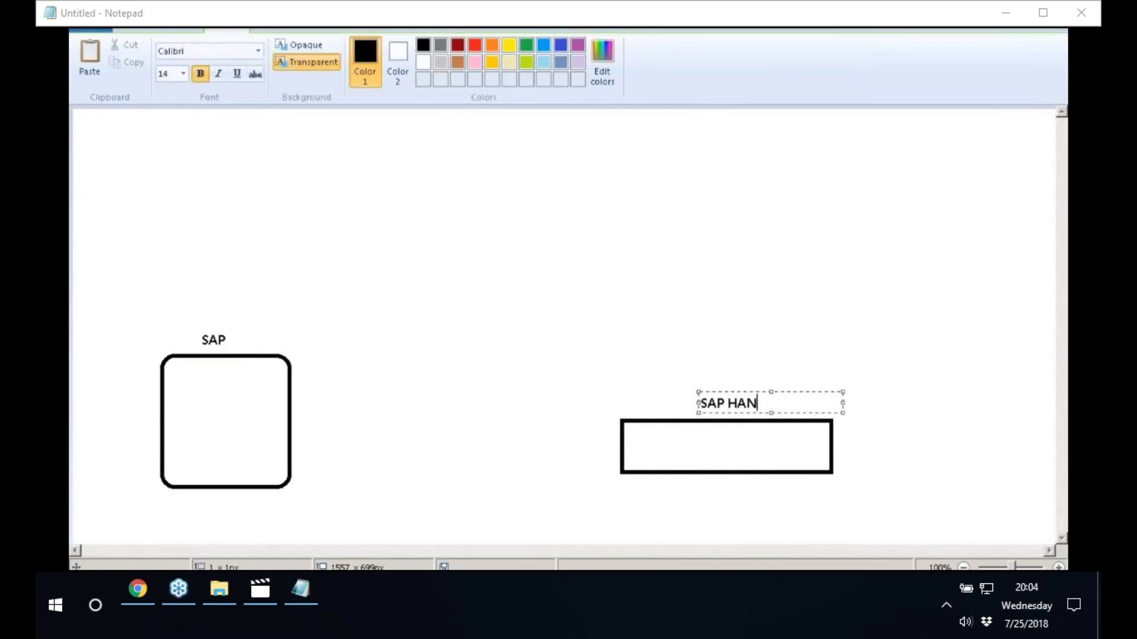
pyautogui.click(737, 302)
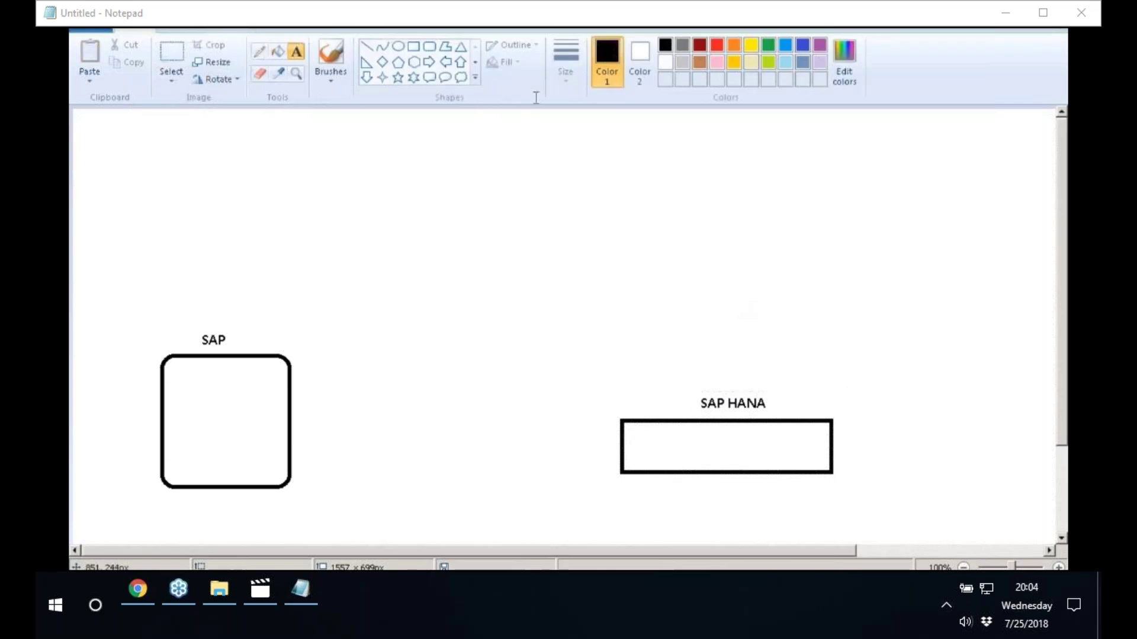
# Draw a rounded box standing on the SAP HANA rectangle and move the SAP HANA label down into the rectangle.
pyautogui.click(430, 46)
pyautogui.moveTo(662, 327); pyautogui.dragTo(786, 420)
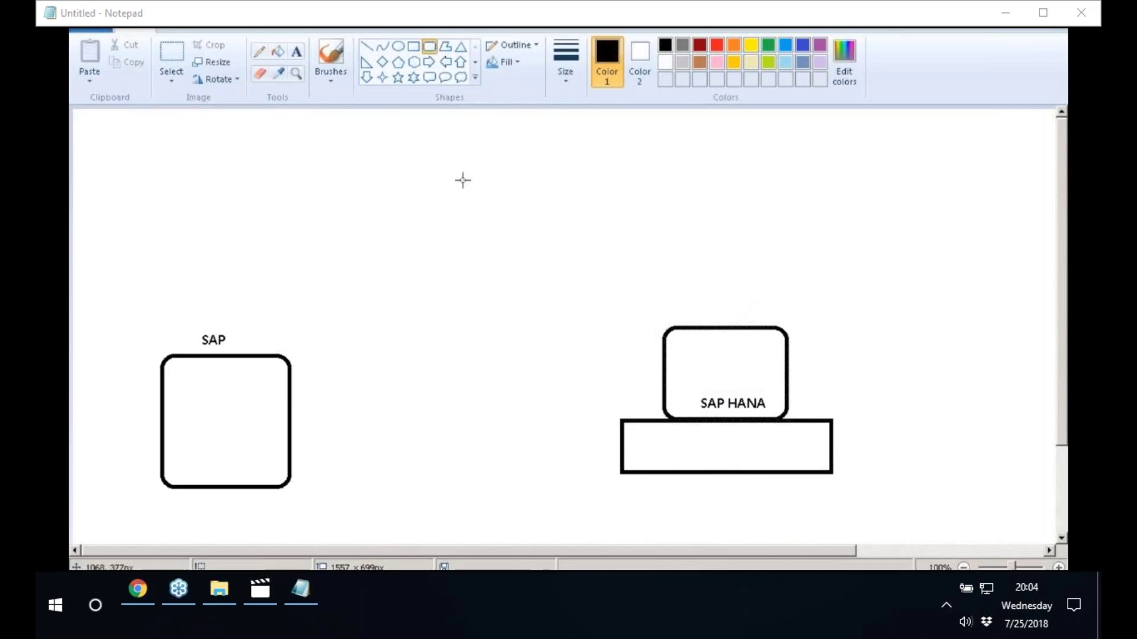
pyautogui.click(171, 59)
pyautogui.moveTo(687, 394); pyautogui.dragTo(736, 444)
pyautogui.click(550, 176)
# Add the label BW4HANA above the rounded box that stands on the SAP HANA rectangle.
pyautogui.click(296, 52)
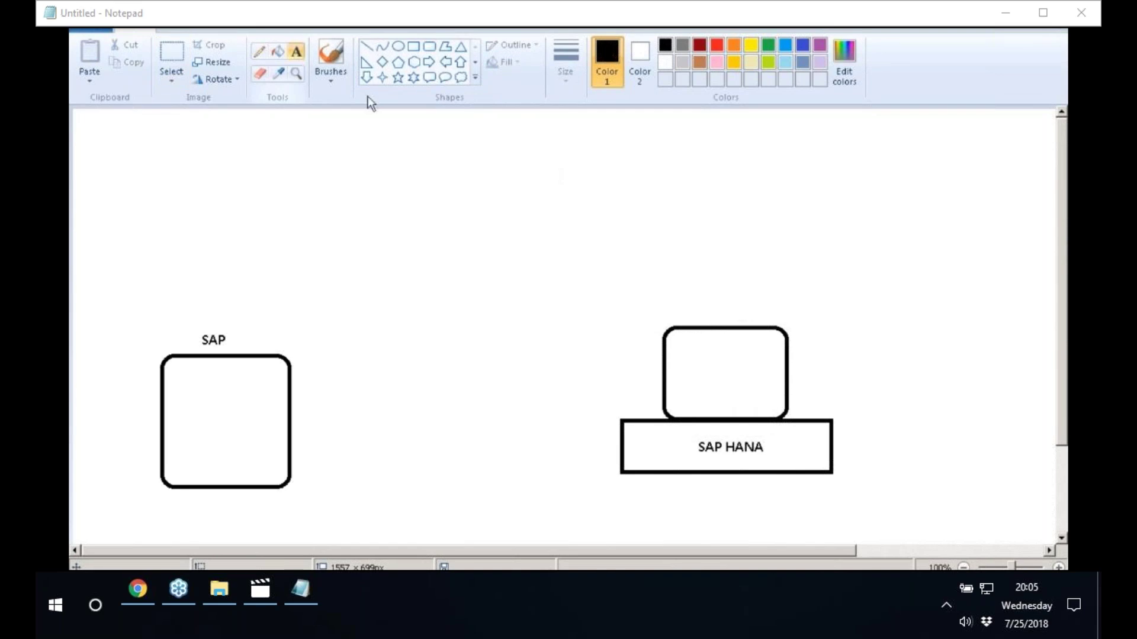
pyautogui.click(716, 302)
pyautogui.write('BW4HANA')
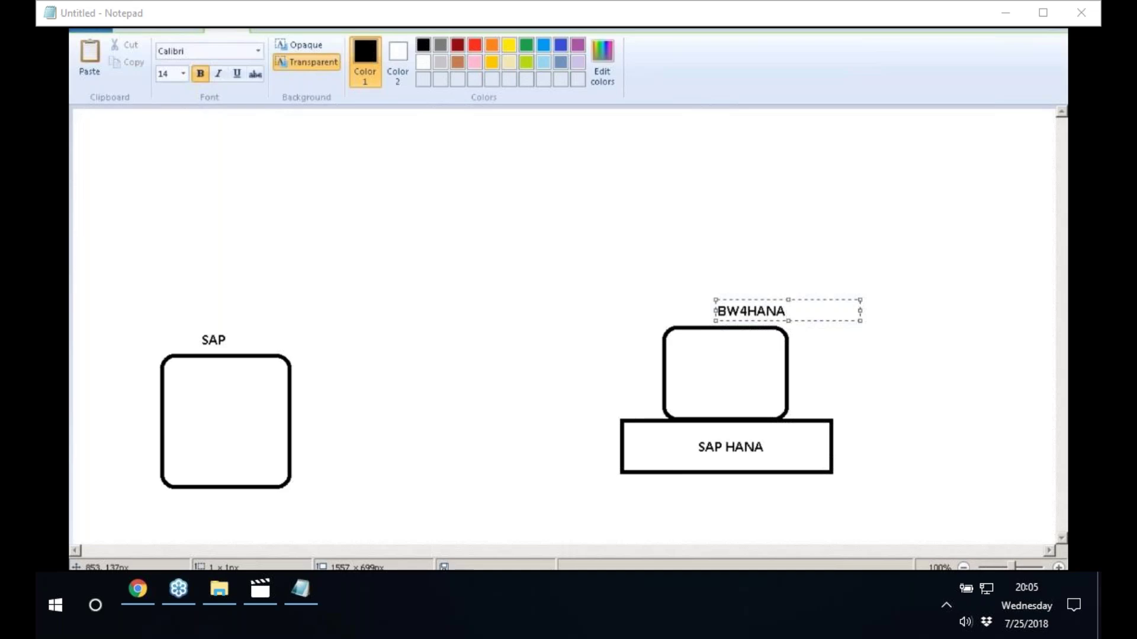
pyautogui.click(621, 155)
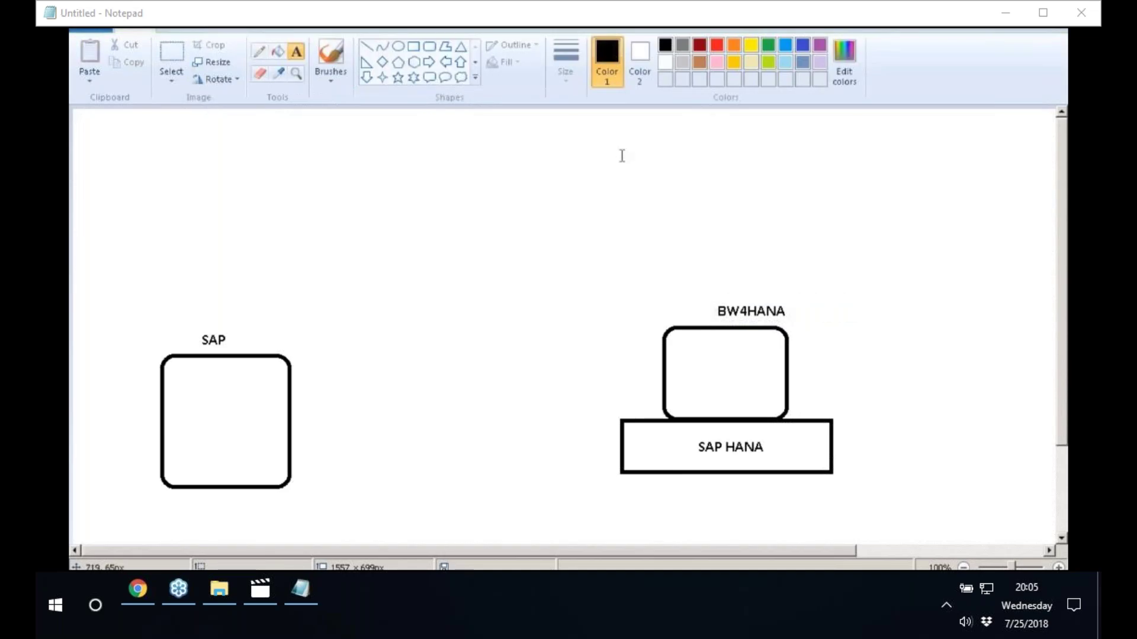
# Draw a small rounded box labelled CV inside the SAP HANA rectangle, beside its label.
pyautogui.click(413, 46)
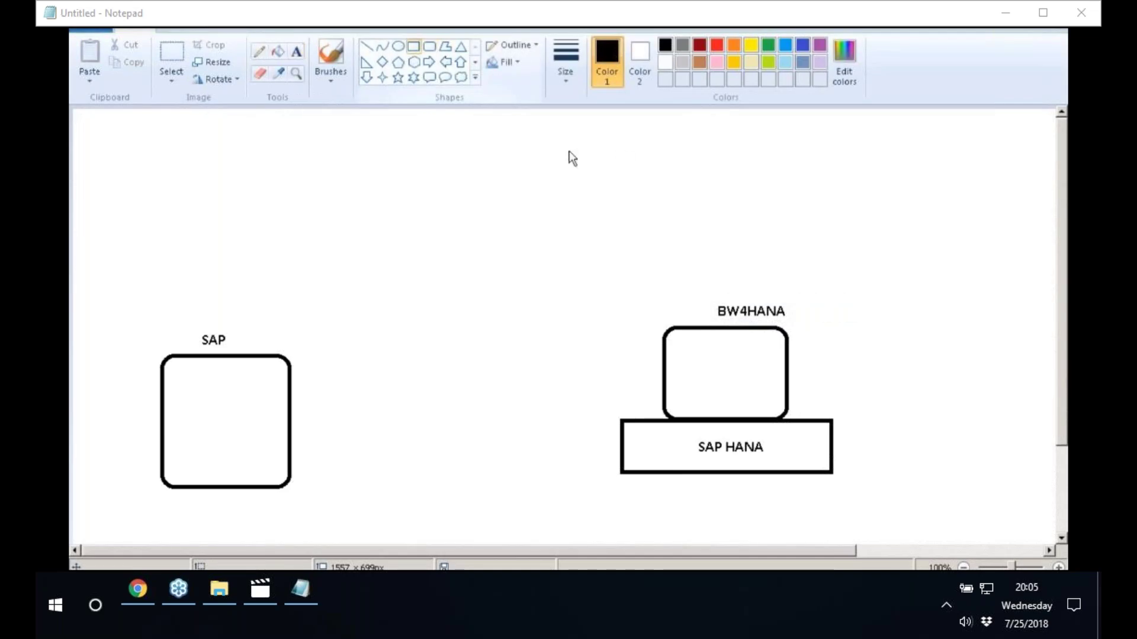
pyautogui.click(429, 46)
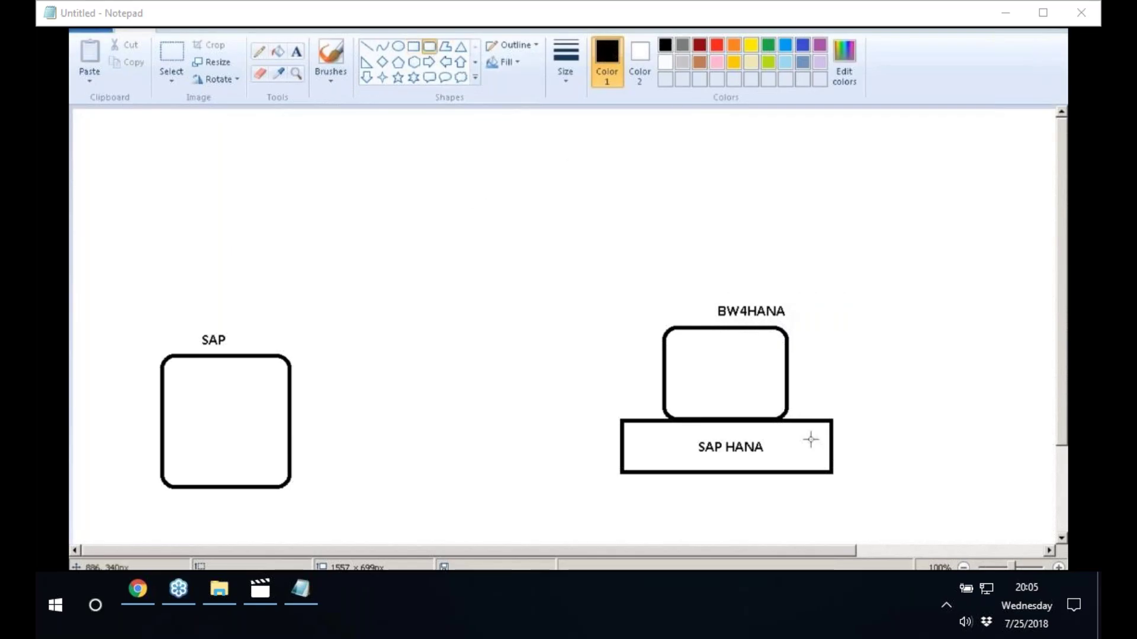
pyautogui.moveTo(777, 435); pyautogui.dragTo(827, 458)
pyautogui.click(931, 438)
pyautogui.click(297, 52)
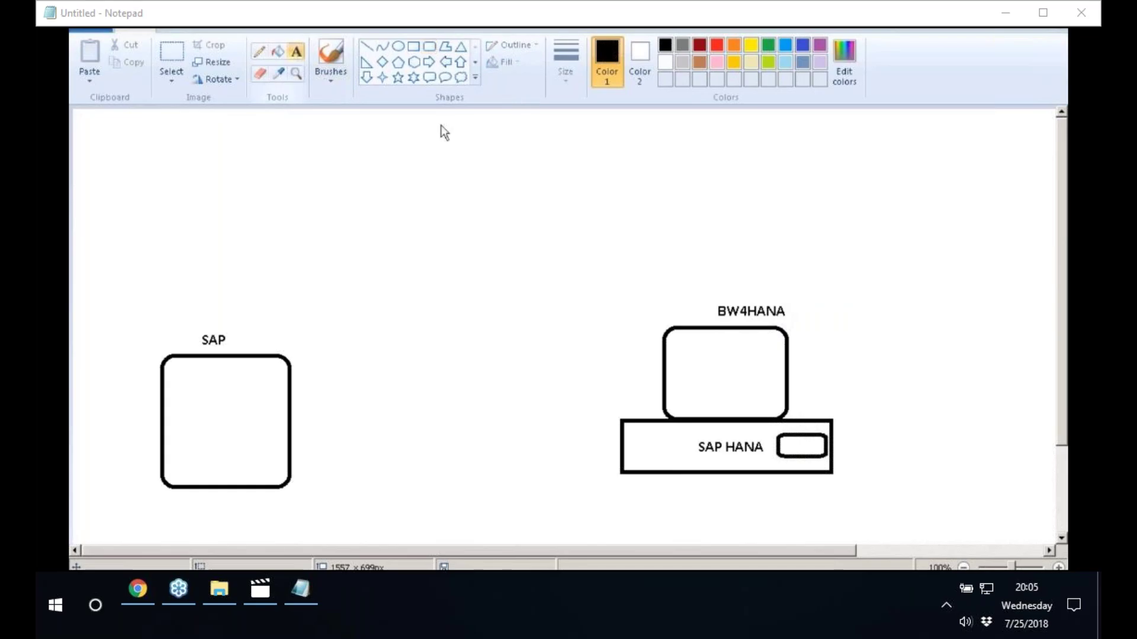
pyautogui.click(789, 446)
pyautogui.write('CV')
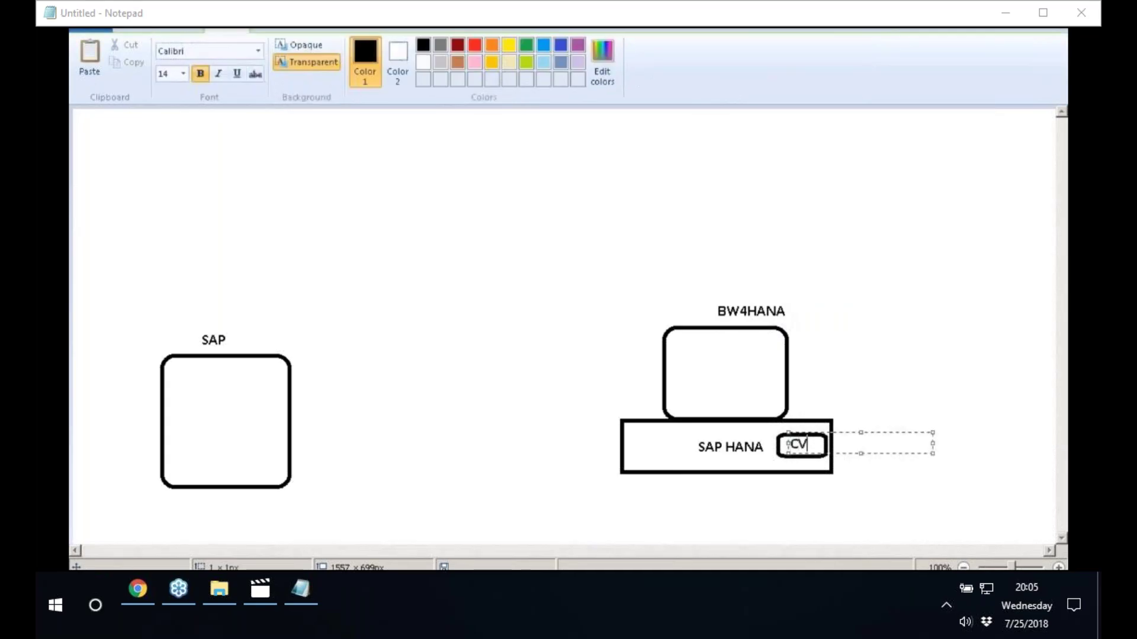
pyautogui.click(898, 388)
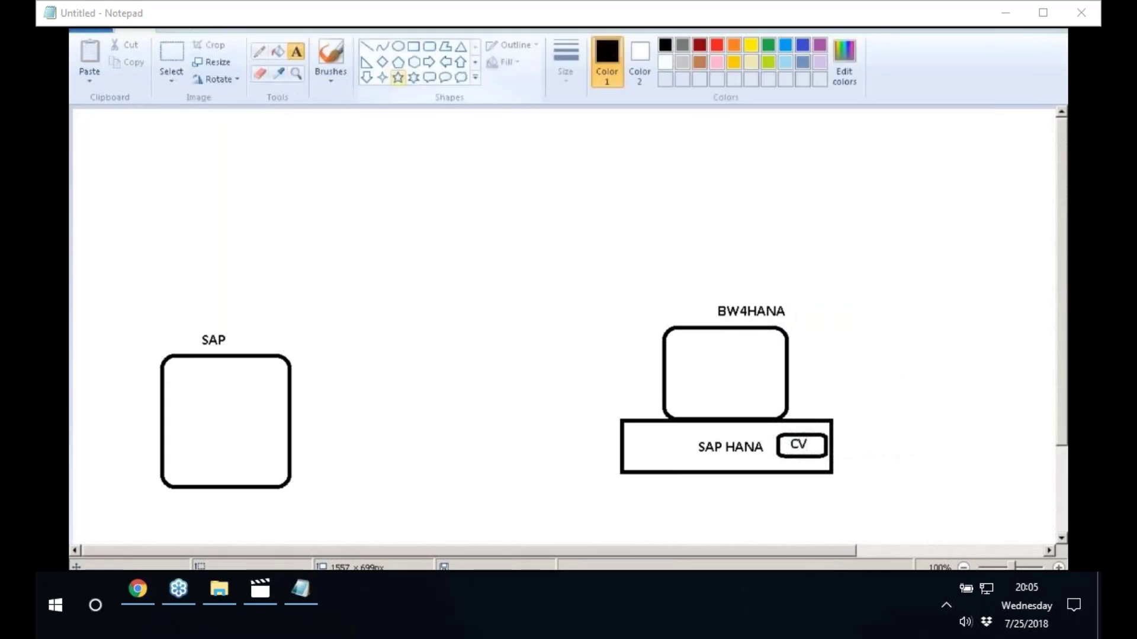
# Draw a line from CV into the BW4HANA box and add a rounded box of about 68 × 48 px labelled CP at its end.
pyautogui.click(367, 46)
pyautogui.moveTo(804, 432); pyautogui.dragTo(744, 378)
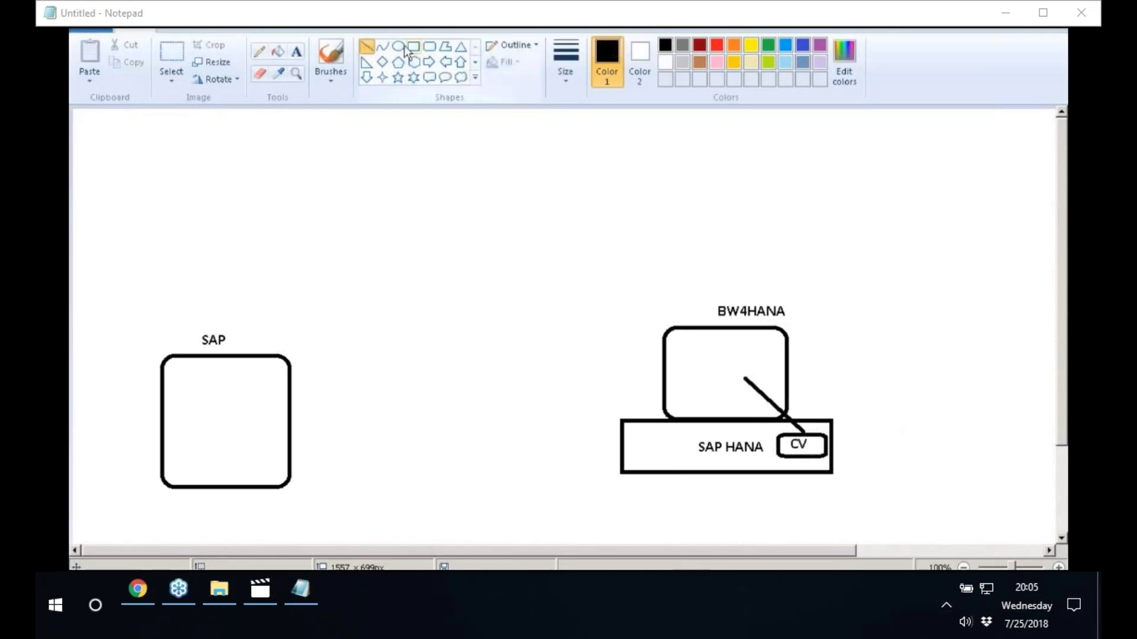
pyautogui.click(429, 46)
pyautogui.moveTo(720, 339); pyautogui.dragTo(774, 376)
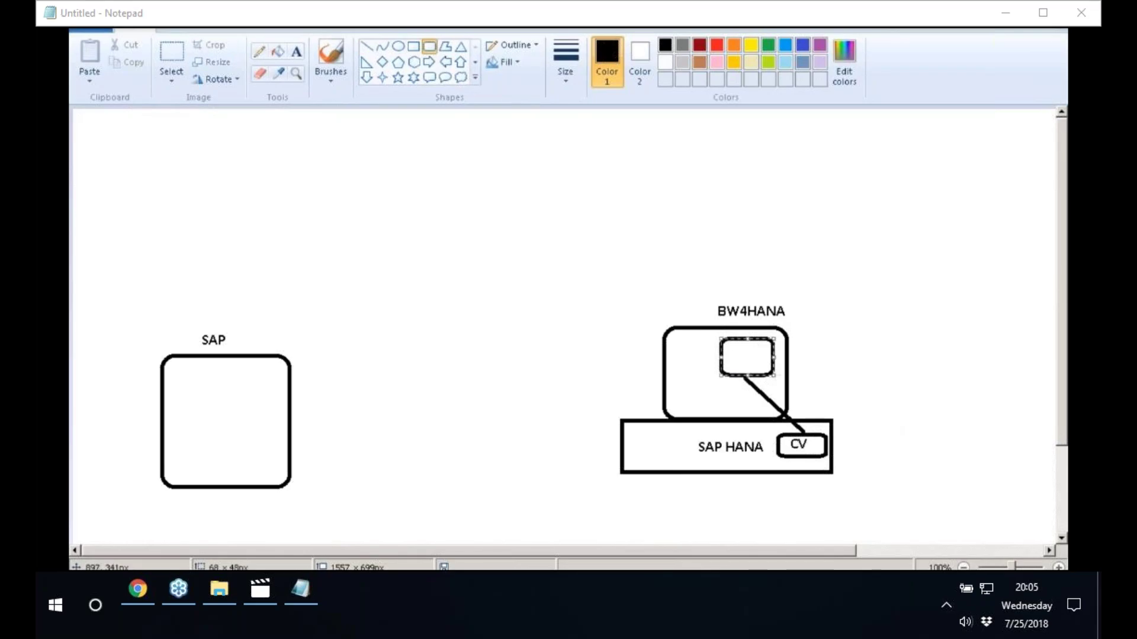
pyautogui.click(296, 52)
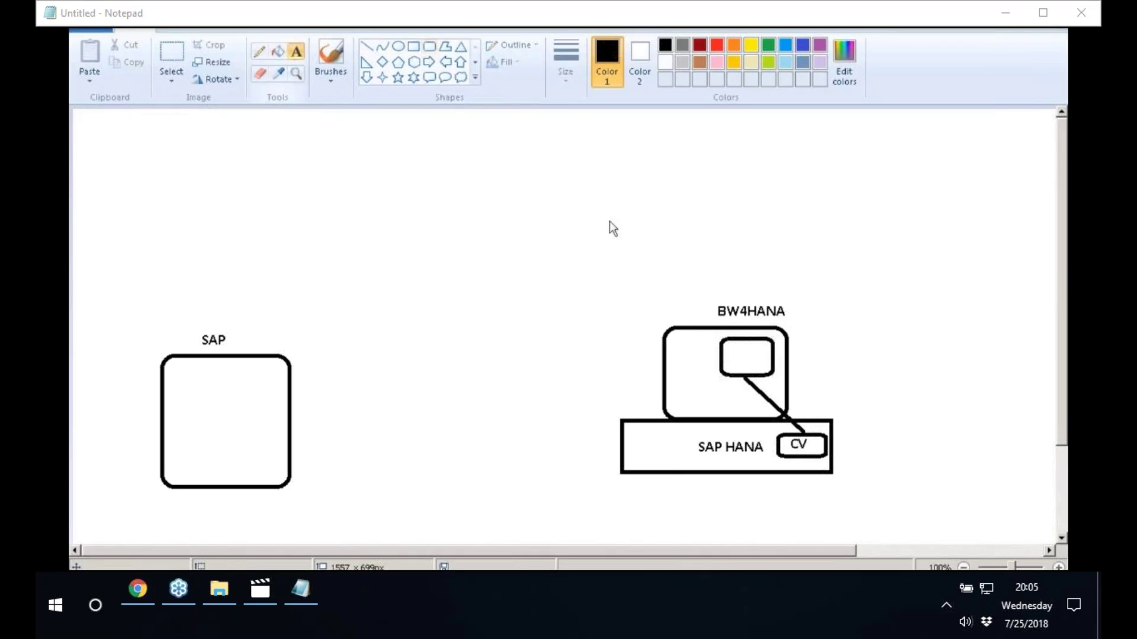
pyautogui.click(728, 347)
pyautogui.write('CP')
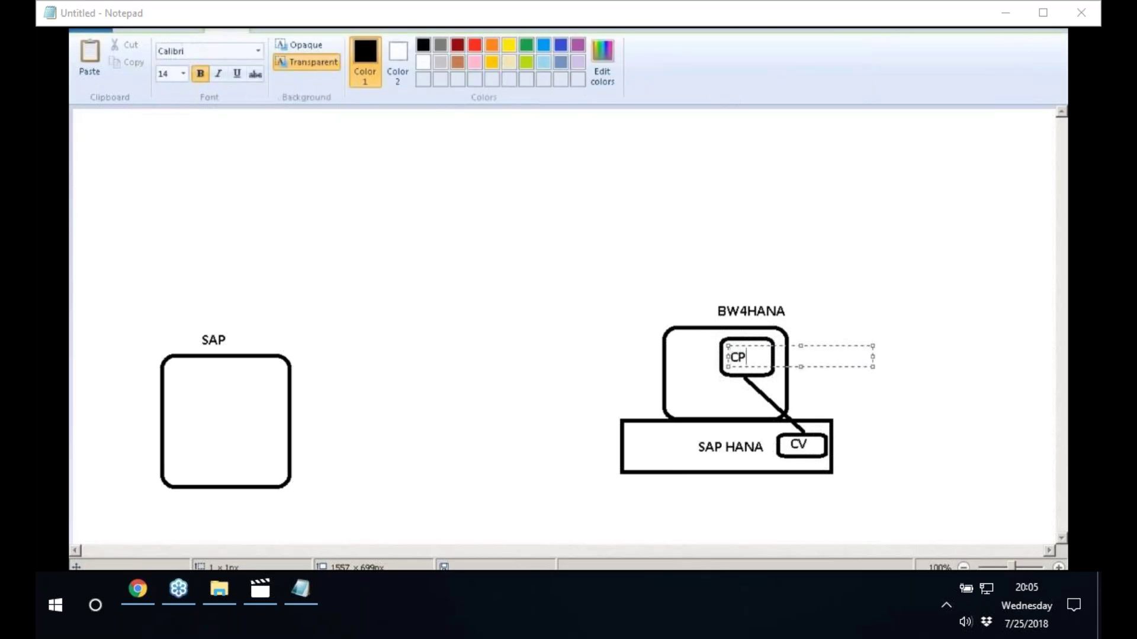
pyautogui.click(767, 236)
# Add a small rounded box labelled ADSO in the lower left of the BW4HANA box and connect it to CP with a line.
pyautogui.click(432, 48)
pyautogui.moveTo(667, 382); pyautogui.dragTo(720, 413)
pyautogui.click(297, 54)
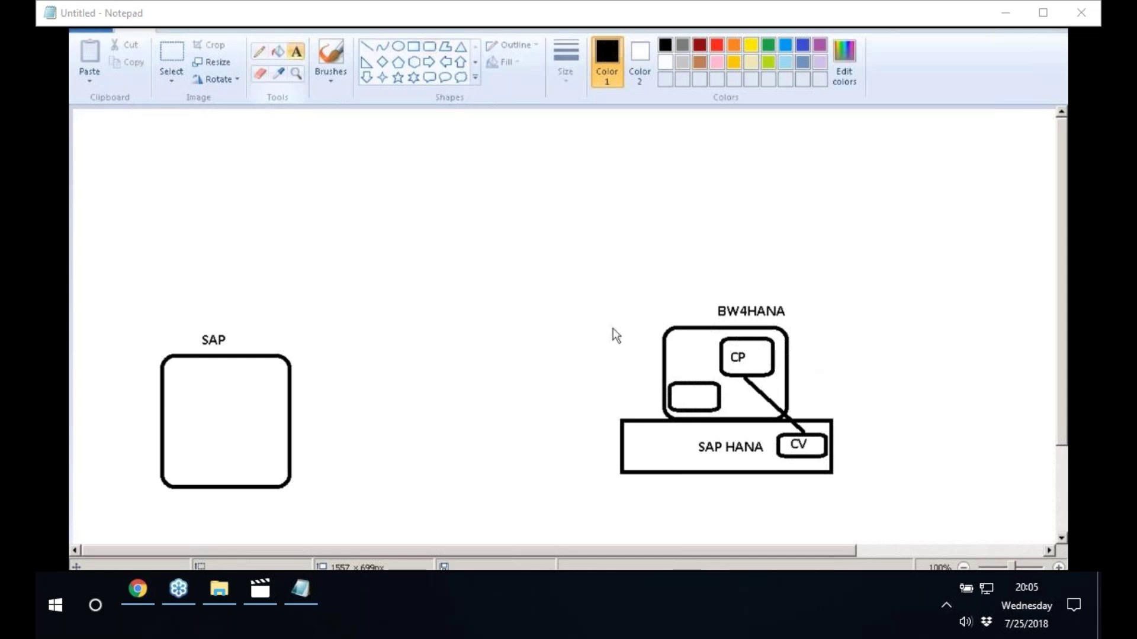
pyautogui.click(675, 398)
pyautogui.write('ADSO')
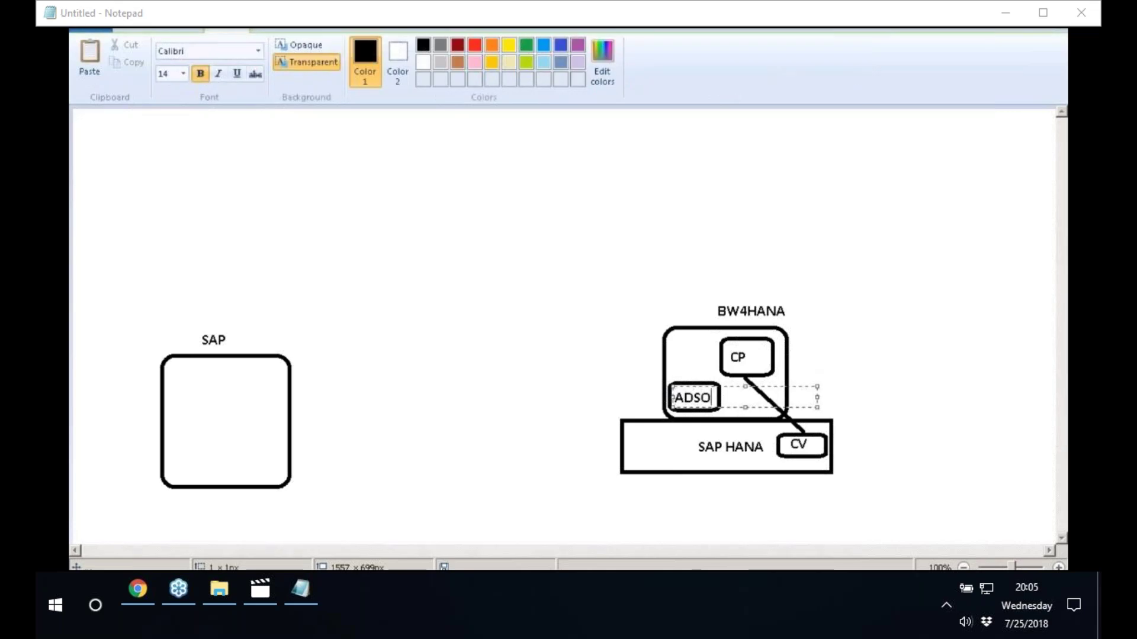
pyautogui.click(704, 252)
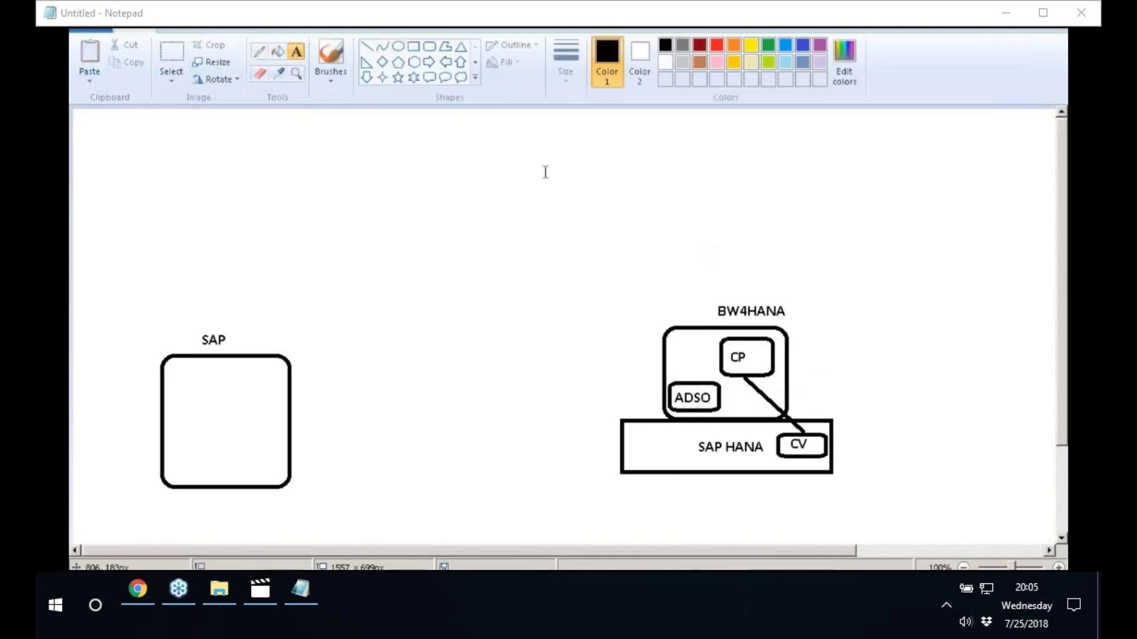
pyautogui.click(367, 47)
pyautogui.moveTo(687, 380); pyautogui.dragTo(724, 358)
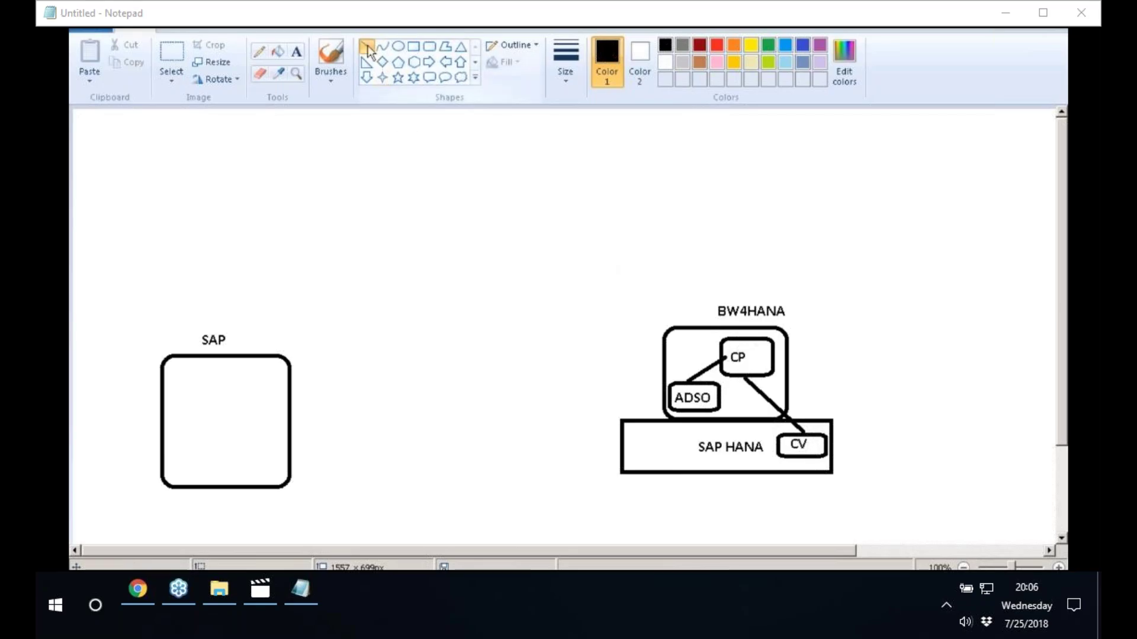
# Draw a line from CP up out of the BW4HANA box and add a rounded box labelled UI at its upper end.
pyautogui.moveTo(720, 330); pyautogui.dragTo(659, 258)
pyautogui.click(430, 46)
pyautogui.moveTo(630, 222); pyautogui.dragTo(785, 251)
pyautogui.click(296, 52)
pyautogui.write('IU')
pyautogui.press('BackSpace')
pyautogui.press('BackSpace')
pyautogui.write('UI')
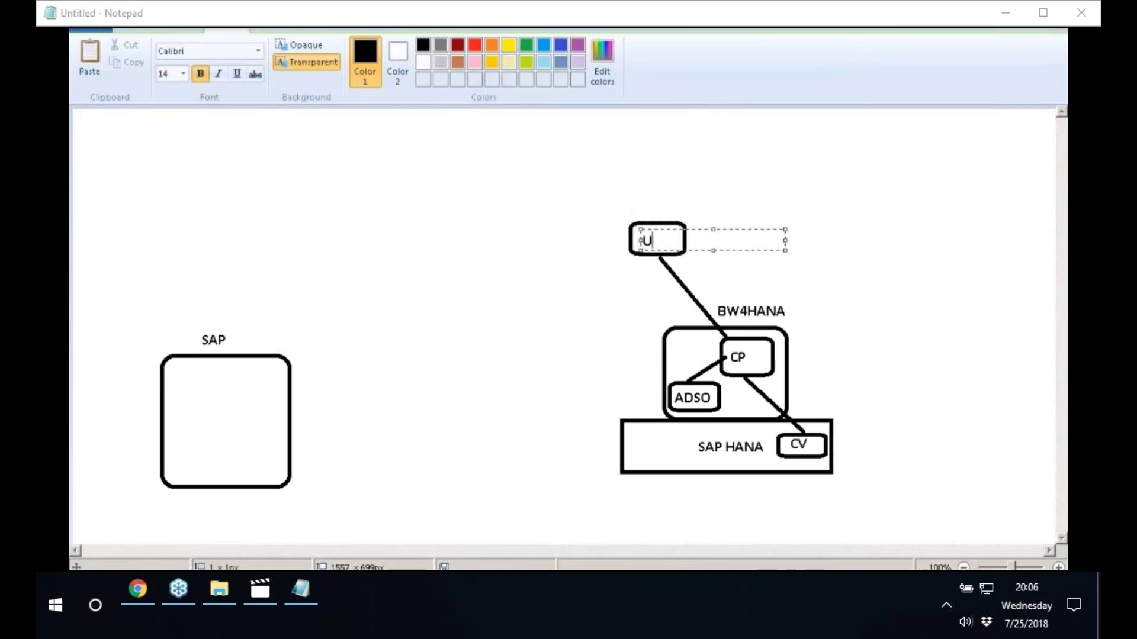
pyautogui.click(678, 168)
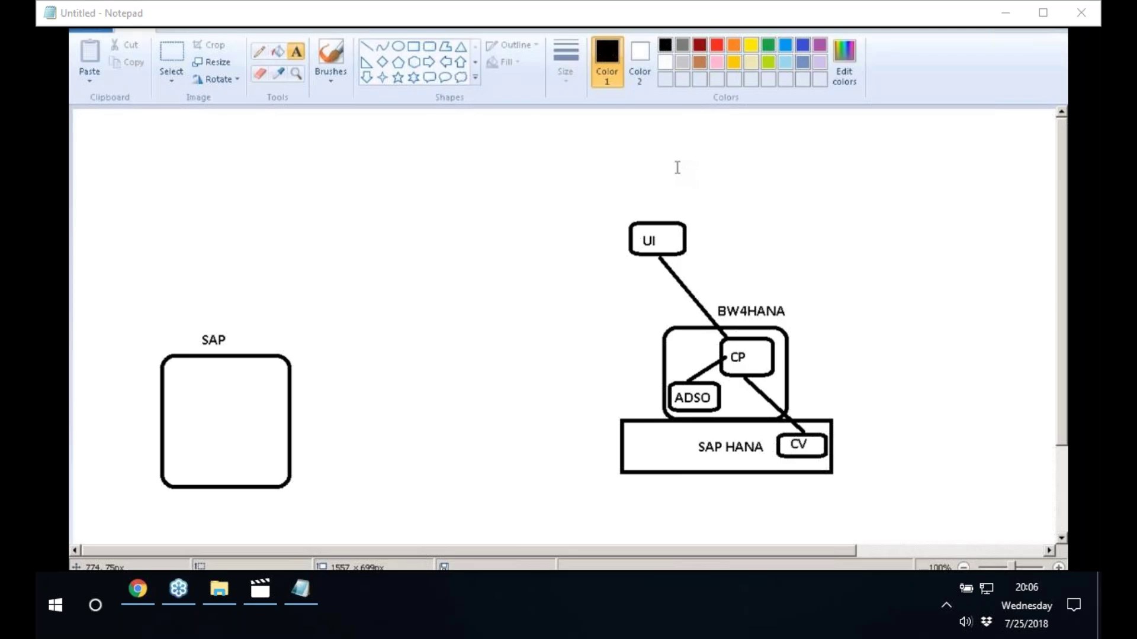
# Frame the SAP label with a rounded box of about 84 × 29 px and add another rounded box labelled SLT between SAP and SAP HANA.
pyautogui.click(428, 47)
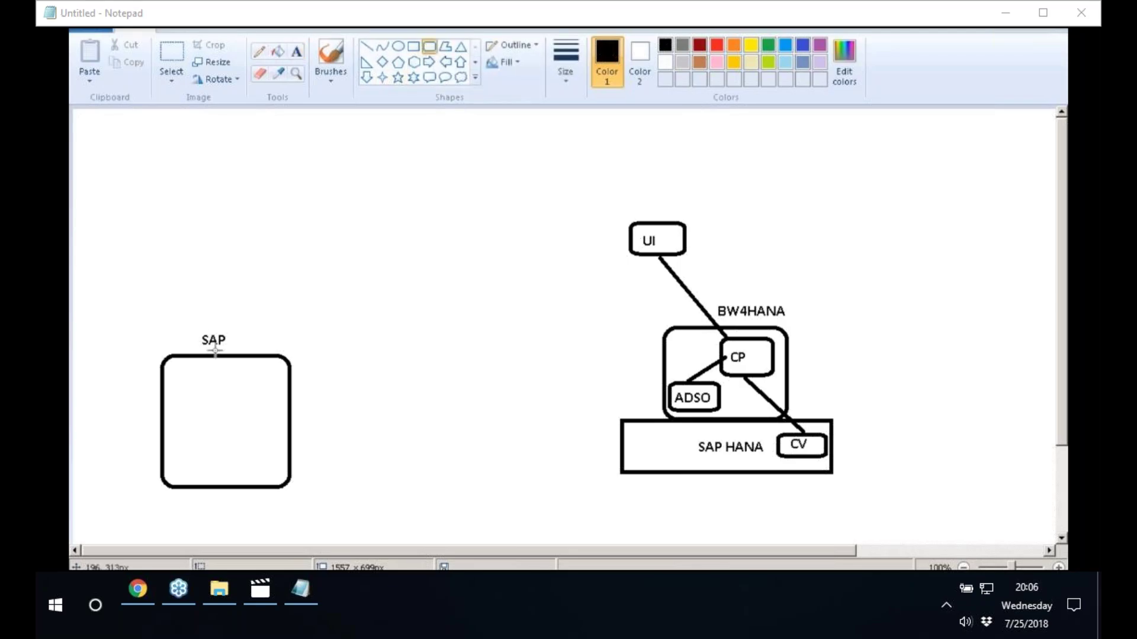
pyautogui.moveTo(190, 327); pyautogui.dragTo(257, 351)
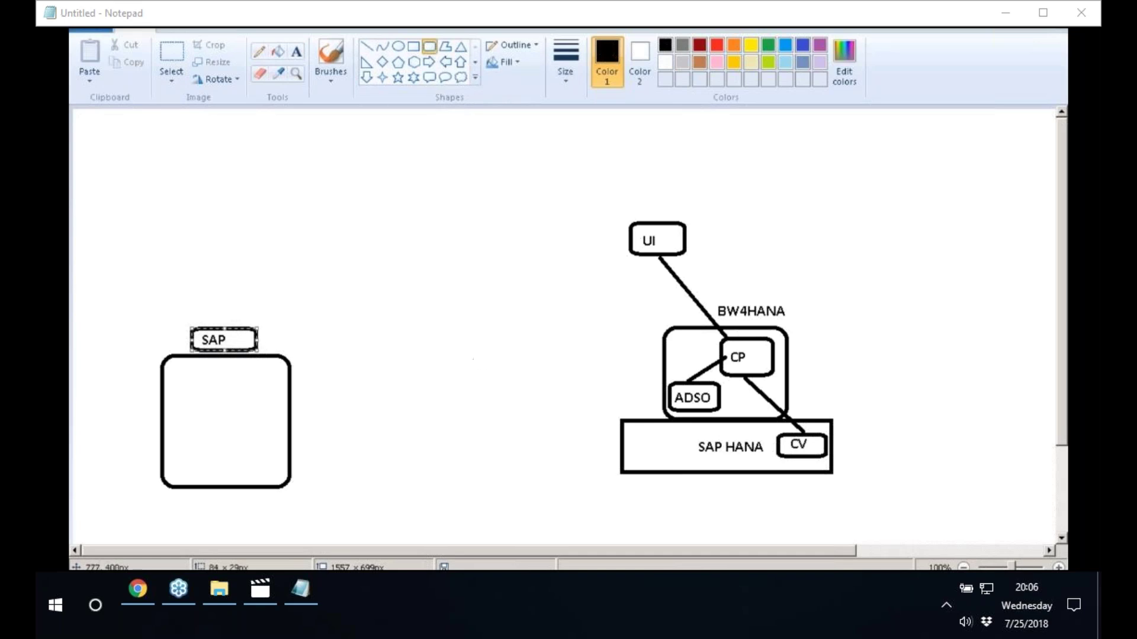
pyautogui.moveTo(462, 435); pyautogui.dragTo(531, 483)
pyautogui.click(296, 52)
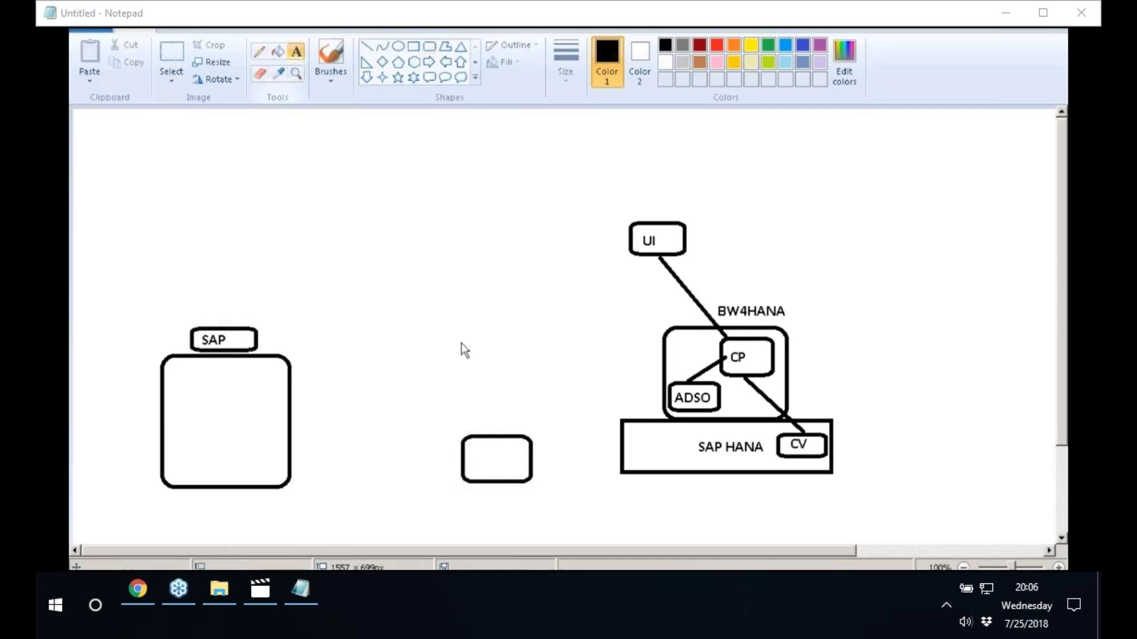
pyautogui.click(482, 401)
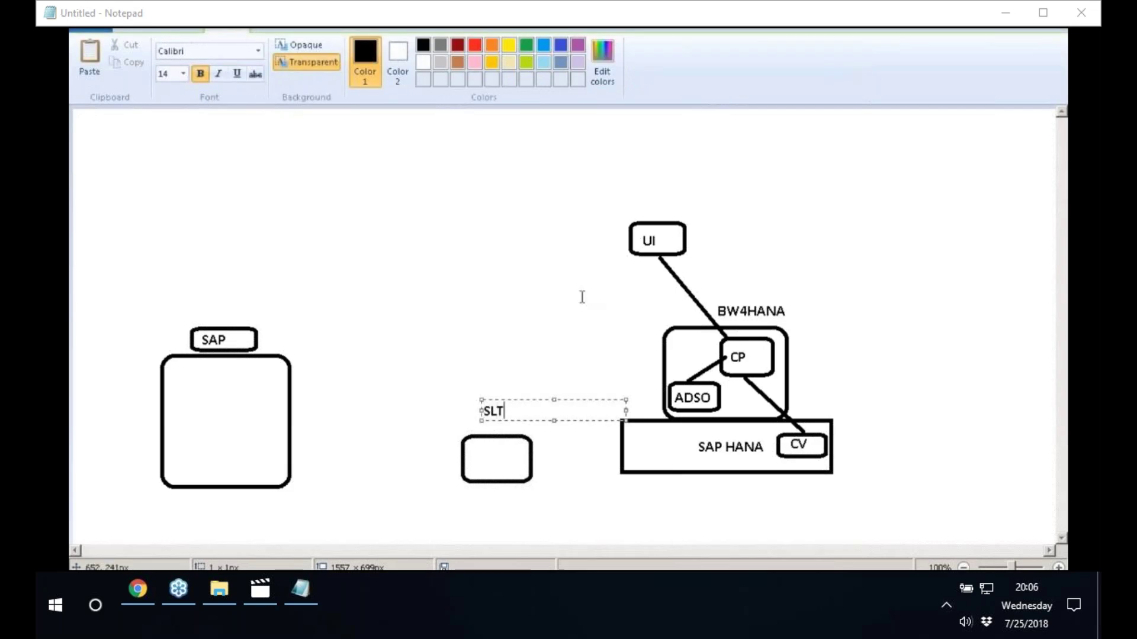
pyautogui.click(466, 149)
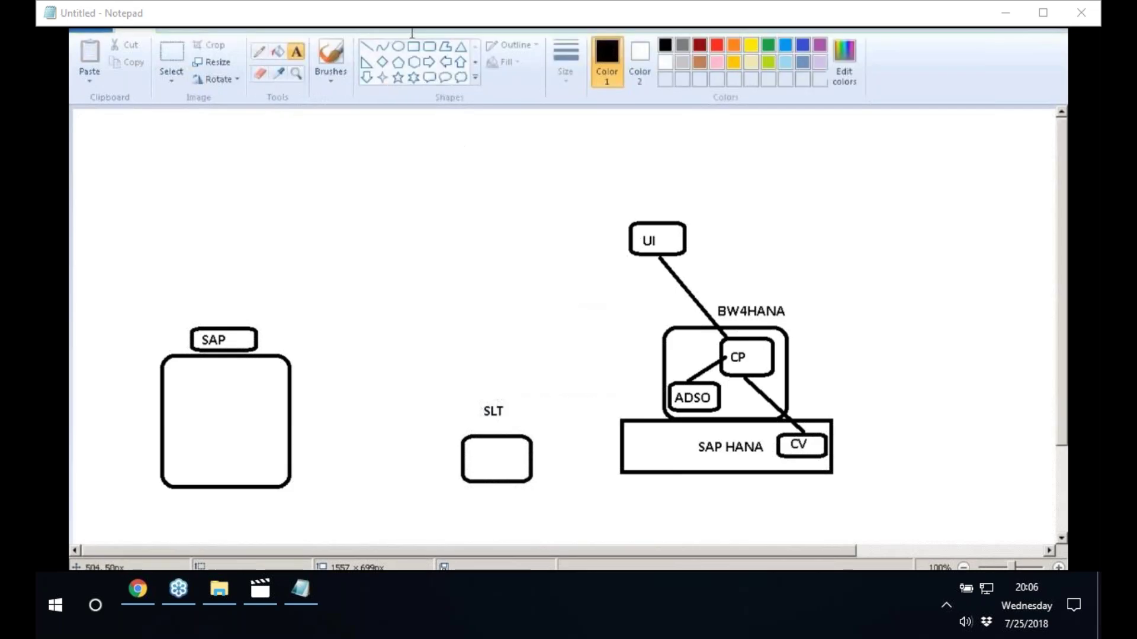
# Draw a line from the large SAP box to the SLT box and another from the SLT box into the SAP HANA rectangle.
pyautogui.click(367, 45)
pyautogui.moveTo(290, 403); pyautogui.dragTo(458, 468)
pyautogui.moveTo(531, 455); pyautogui.dragTo(647, 454)
pyautogui.click(809, 456)
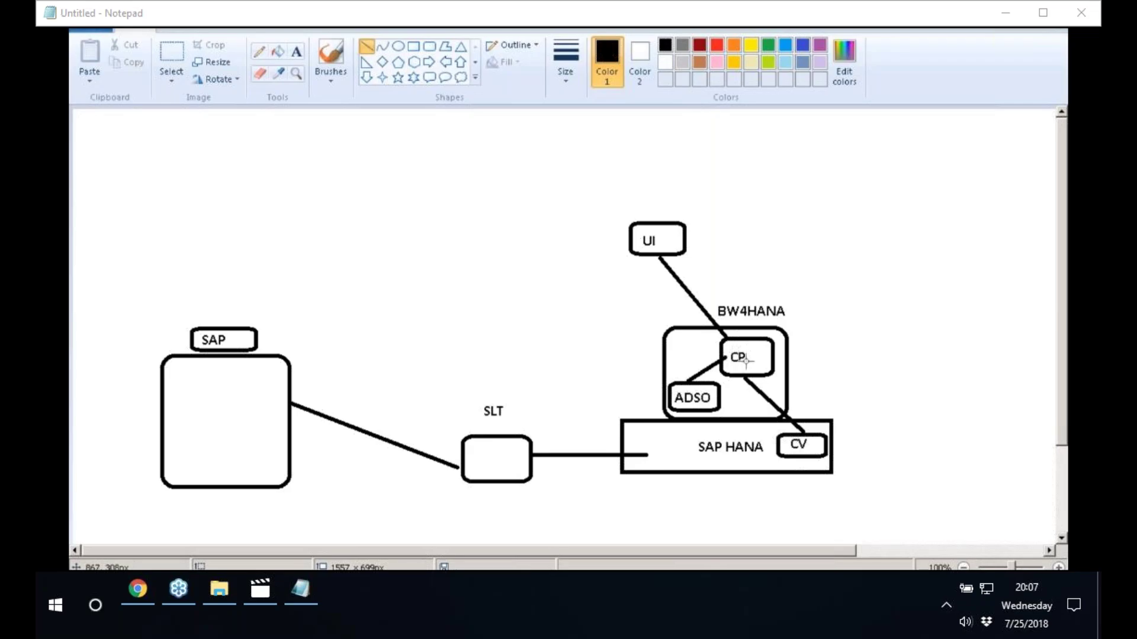
# Add the text UNION beside the BW4HANA box at CP's height and the text BU above the UI box.
pyautogui.click(296, 52)
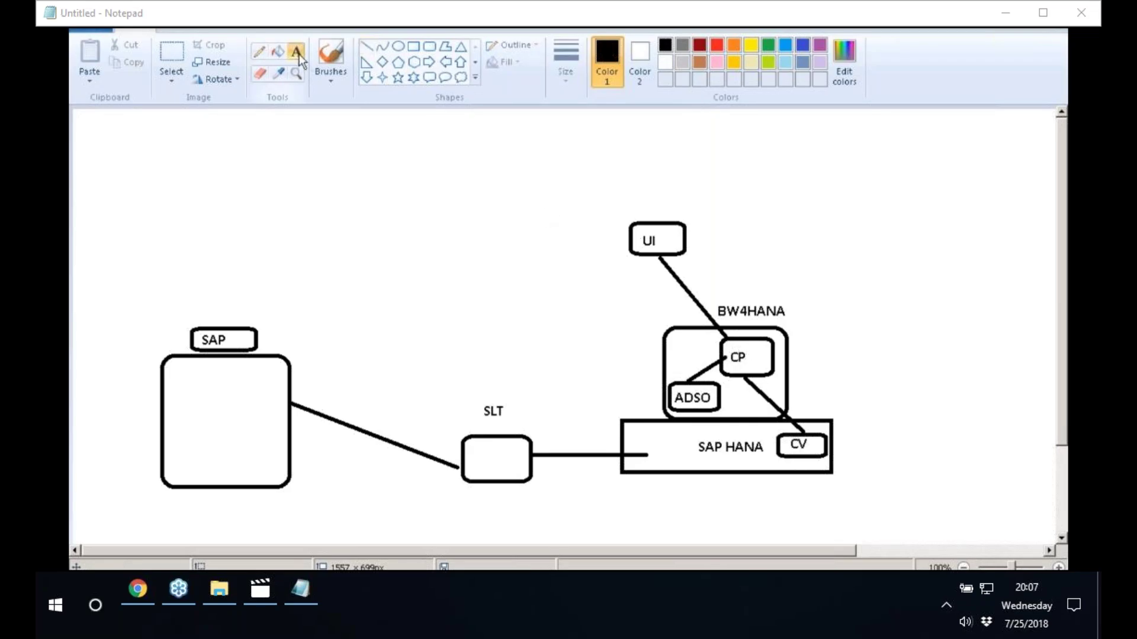
pyautogui.click(796, 354)
pyautogui.write('UNION')
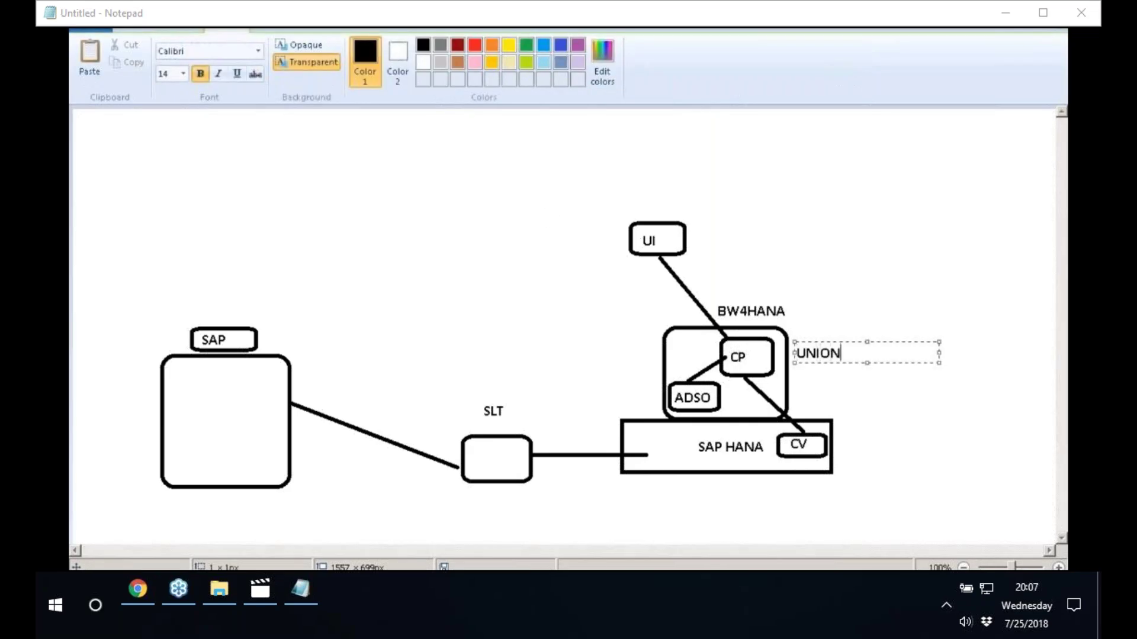
pyautogui.click(893, 312)
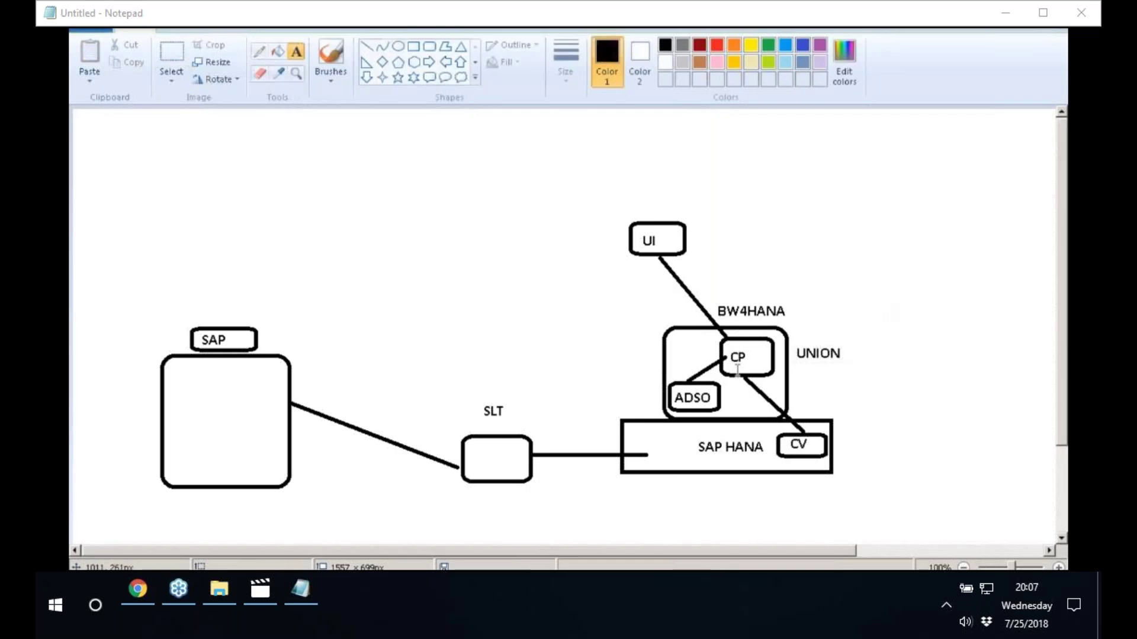
pyautogui.click(655, 209)
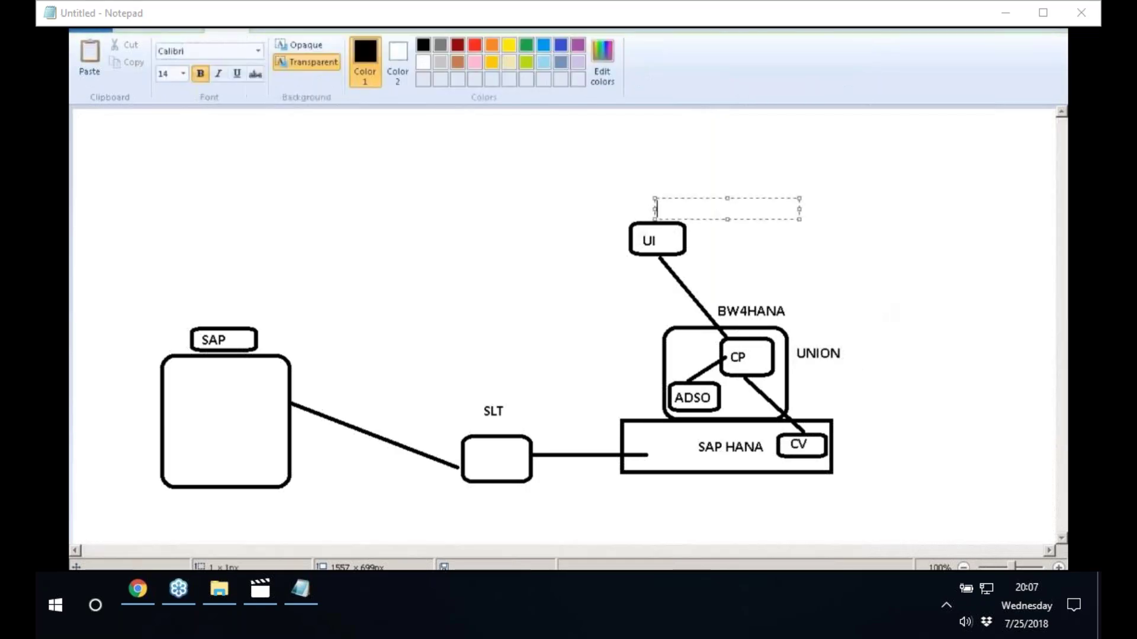
pyautogui.write('BU')
pyautogui.click(676, 180)
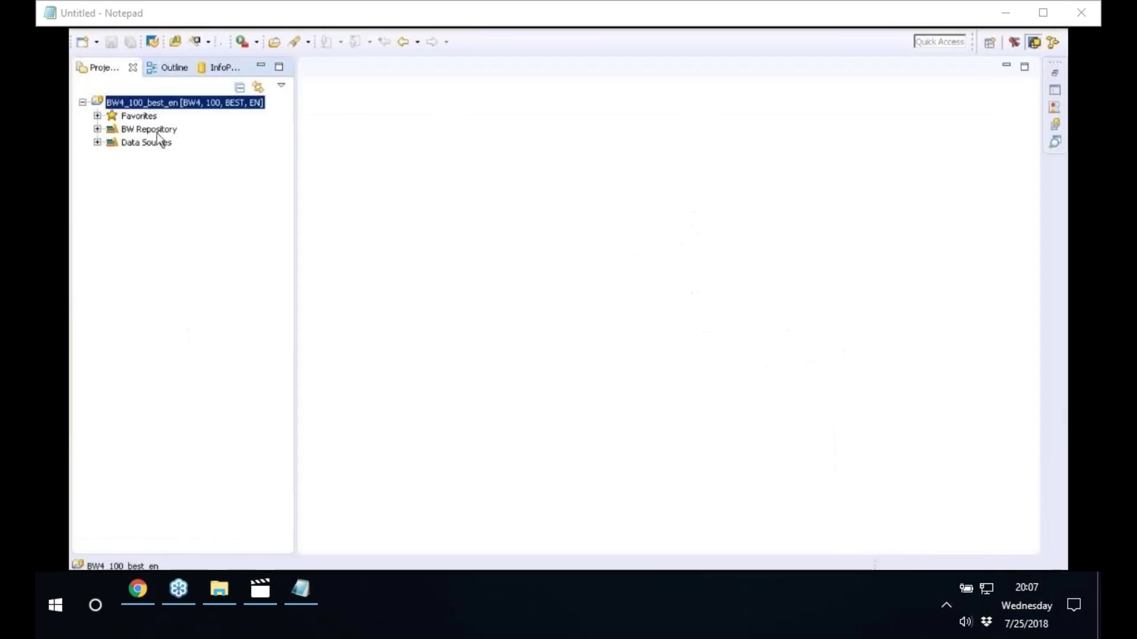
# Switch to the BW modeling project, expand the BW Repository and the PROJECT_B4H InfoArea, and widen the project tree.
pyautogui.click(157, 131)
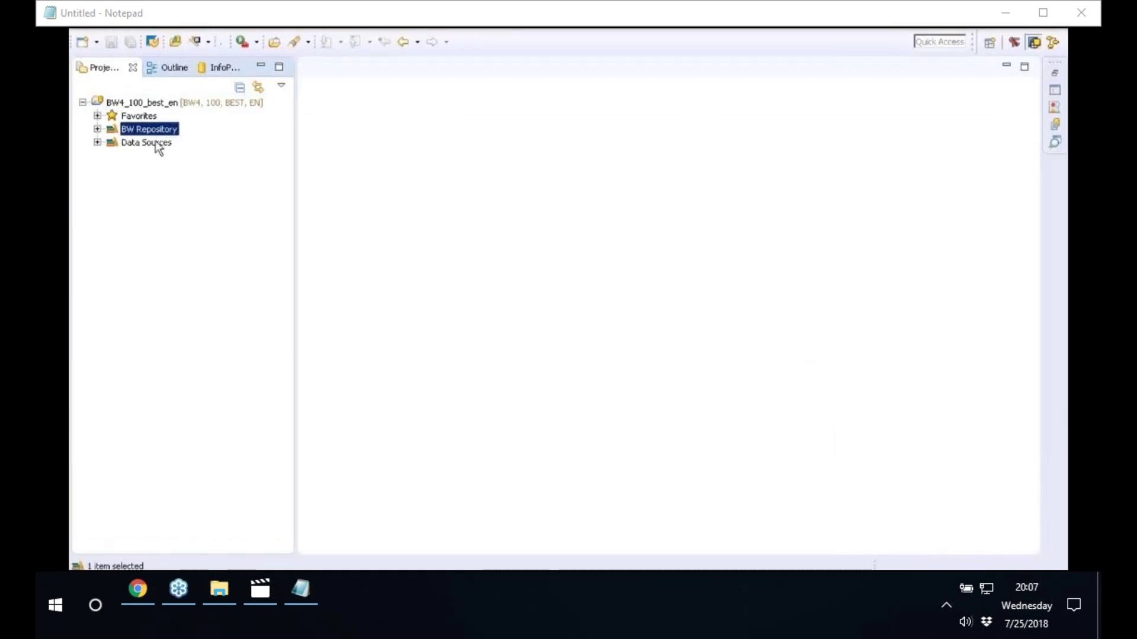
pyautogui.click(153, 146)
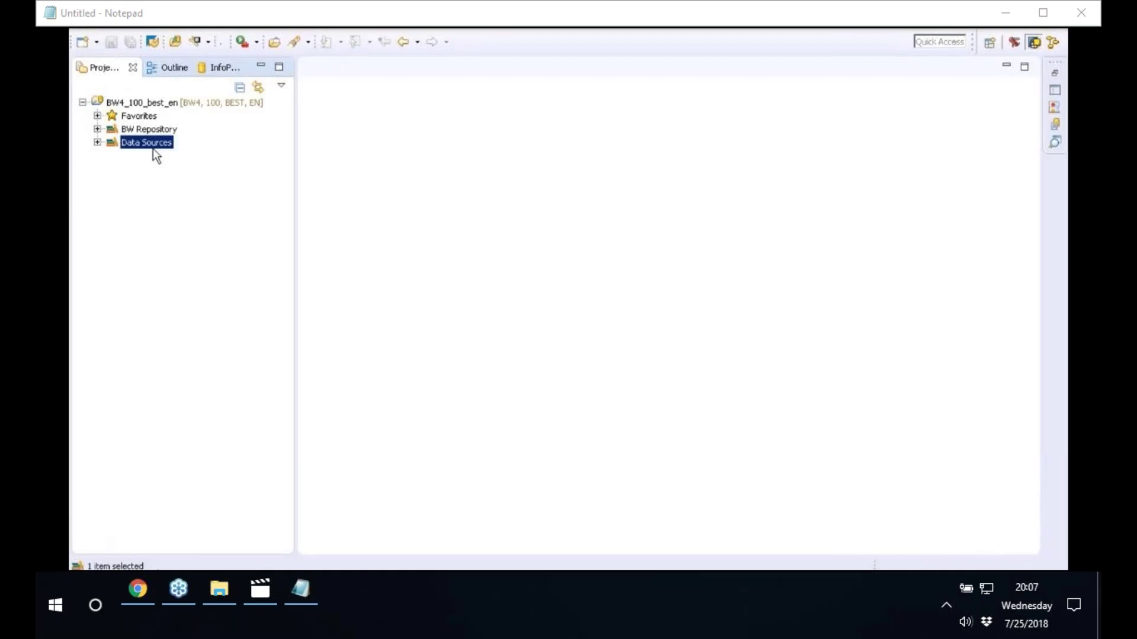
pyautogui.click(97, 129)
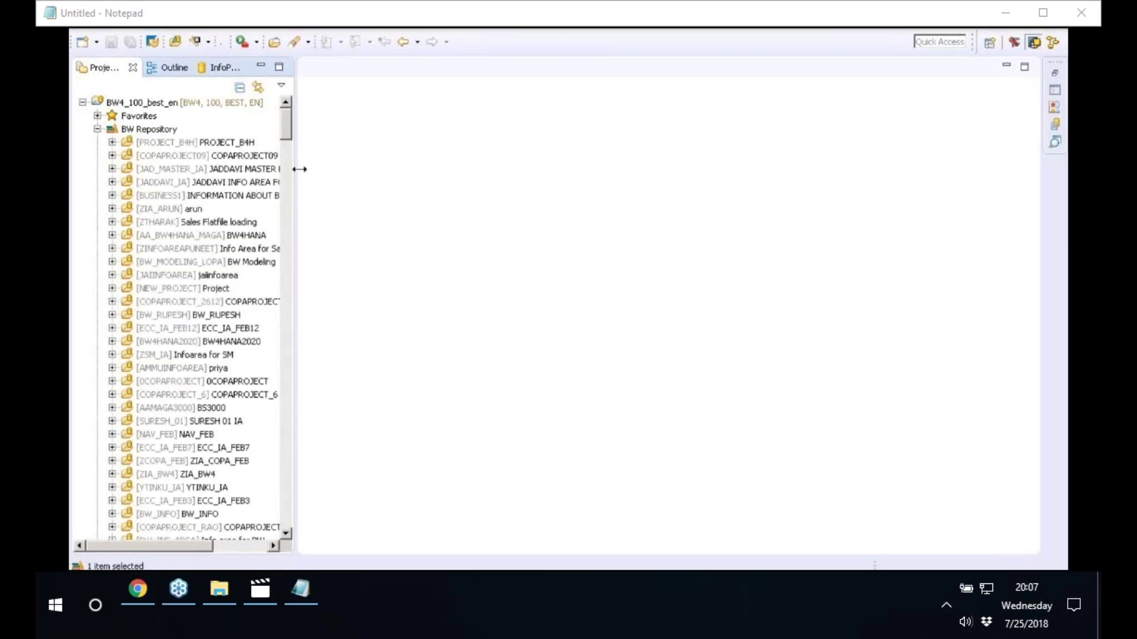
pyautogui.moveTo(300, 169); pyautogui.dragTo(365, 169)
pyautogui.click(190, 145)
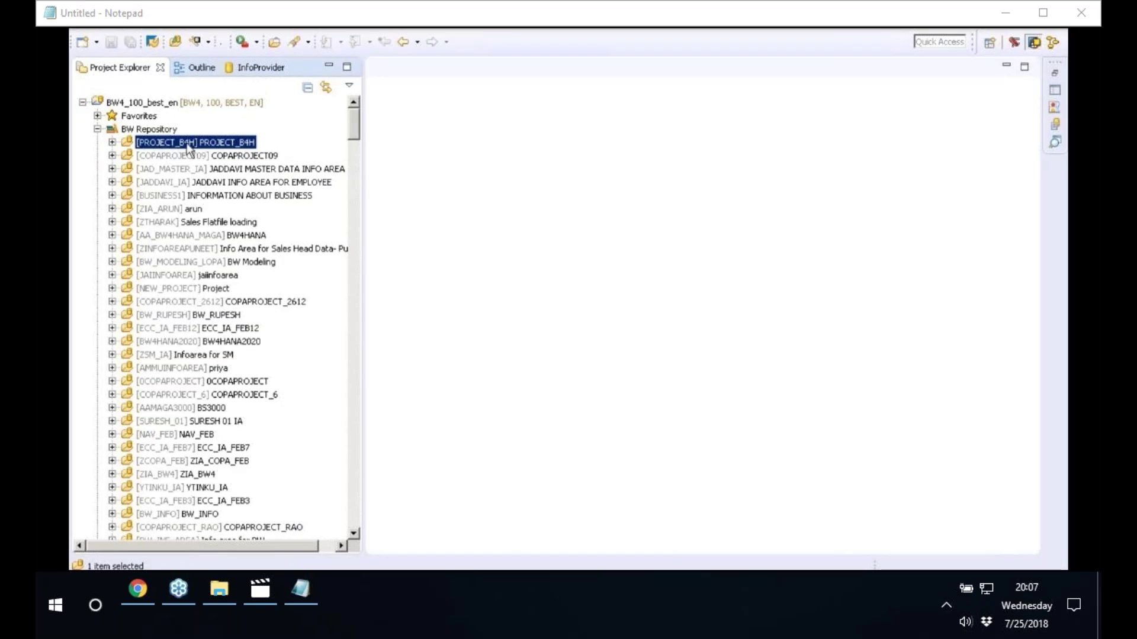
pyautogui.click(113, 143)
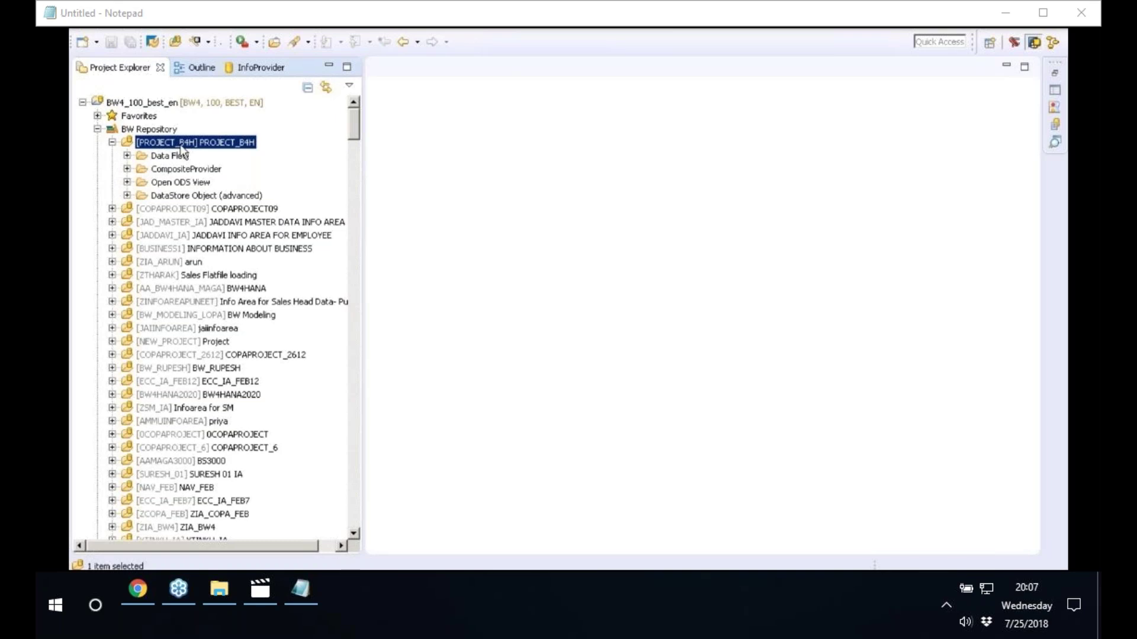
# Start a new CompositeProvider in the PROJECT_B4H InfoArea and enter ZCP009 as both name and description.
pyautogui.rightClick(180, 146)
pyautogui.click(205, 151)
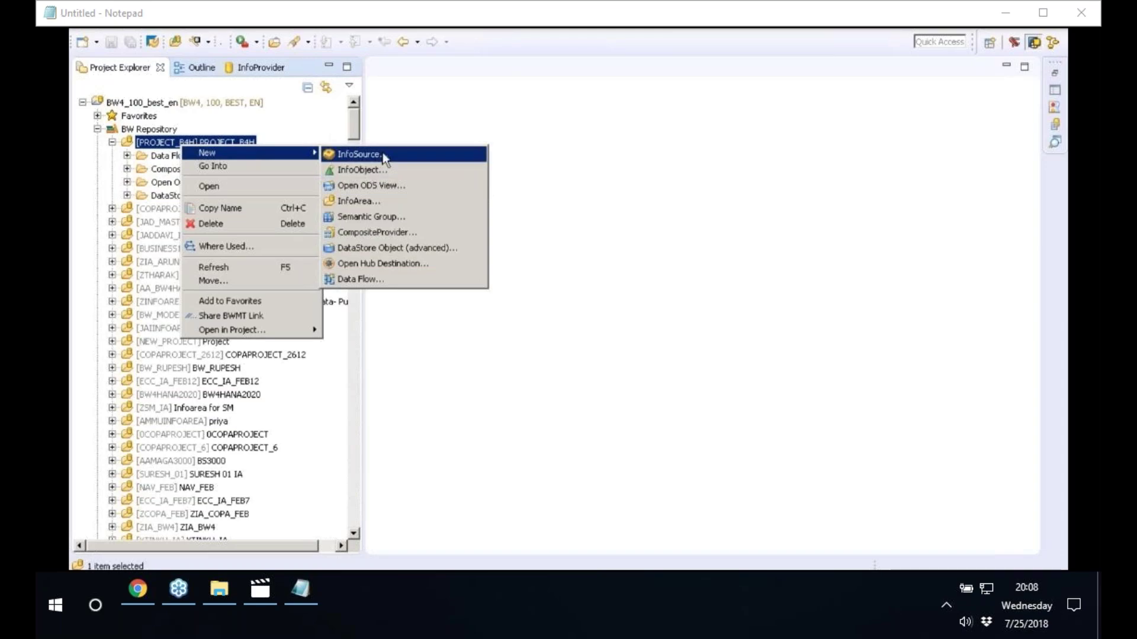
pyautogui.click(378, 232)
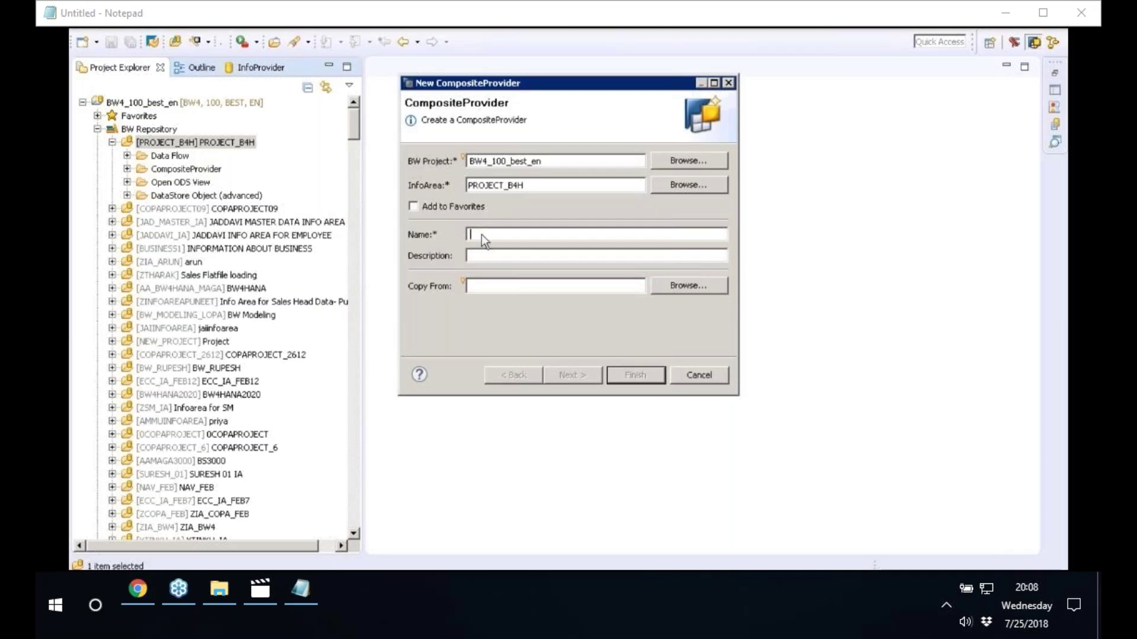
pyautogui.write('ZCP009')
pyautogui.press('Tab')
pyautogui.write('zcp00')
pyautogui.press('BackSpace')
pyautogui.press('BackSpace')
pyautogui.press('BackSpace')
pyautogui.press('BackSpace')
pyautogui.press('BackSpace')
pyautogui.write('ZCP009')
pyautogui.click(581, 380)
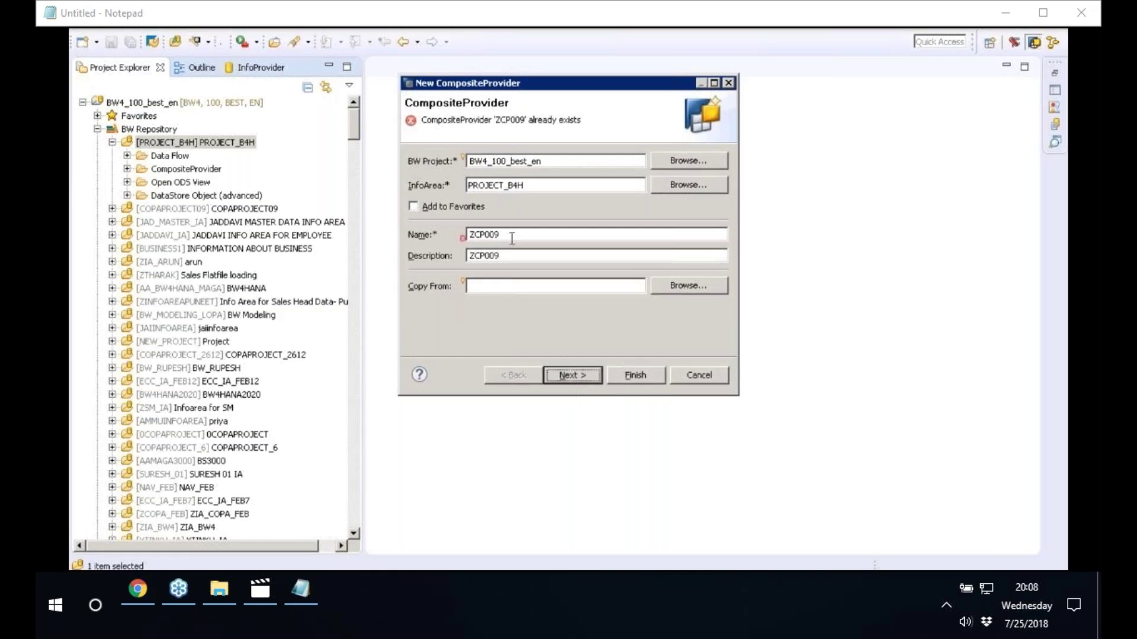
# Change the CompositeProvider's name and description to ZCP0091 and proceed to the selection of PartProvider objects.
pyautogui.click(511, 237)
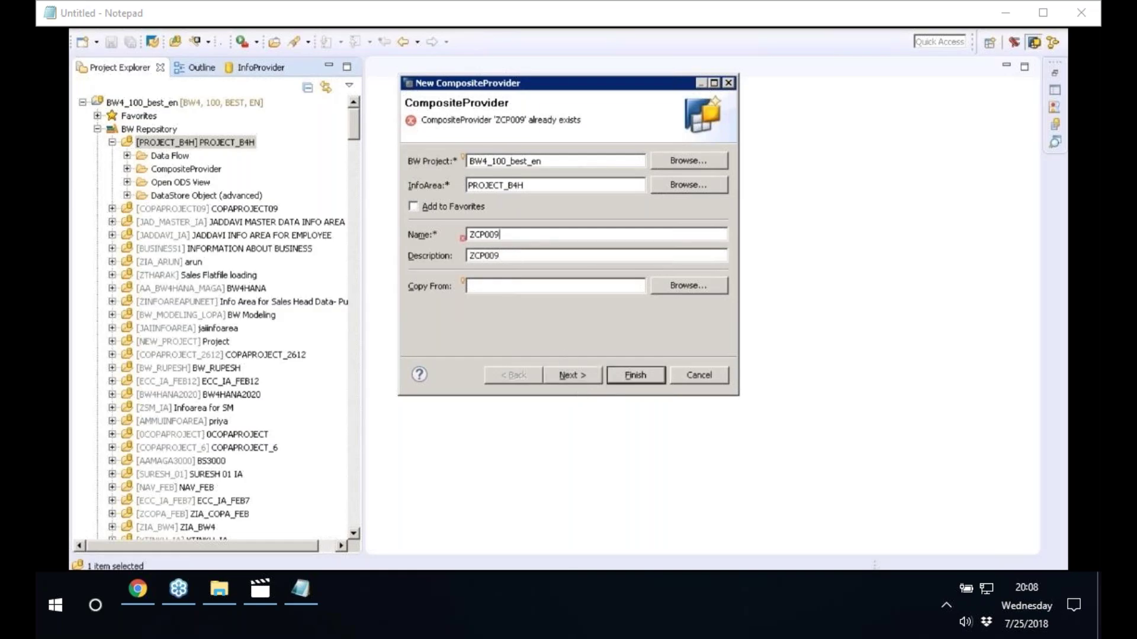
pyautogui.write('1')
pyautogui.click(520, 254)
pyautogui.write('1')
pyautogui.click(582, 375)
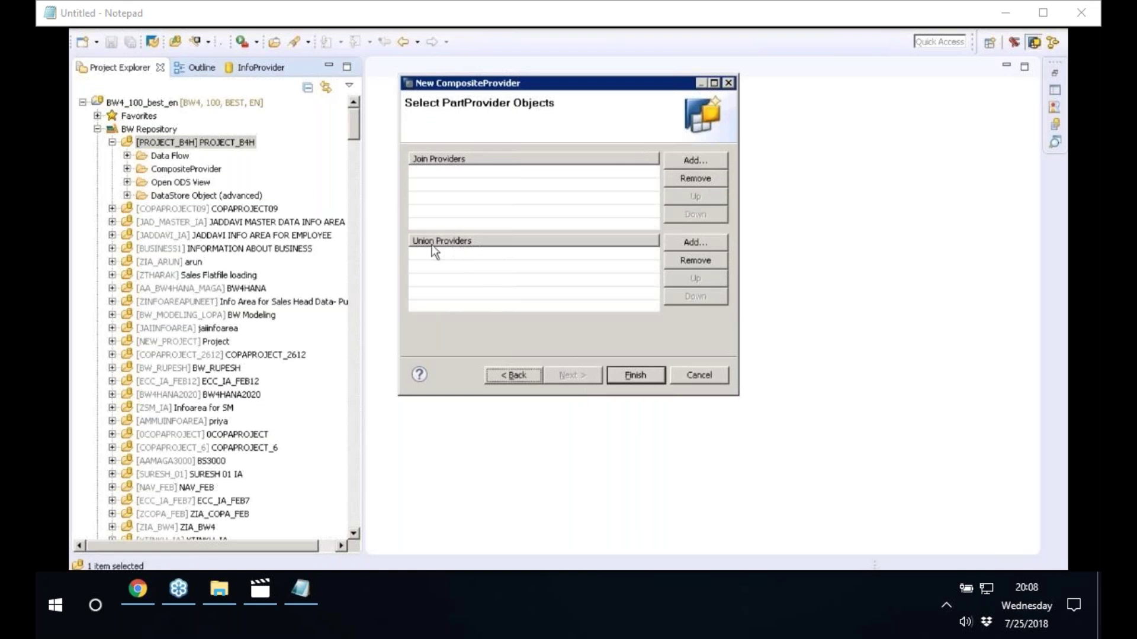
# Start adding a union provider, set the search scope to SAP HANA View and search for ZCOPA.
pyautogui.click(688, 242)
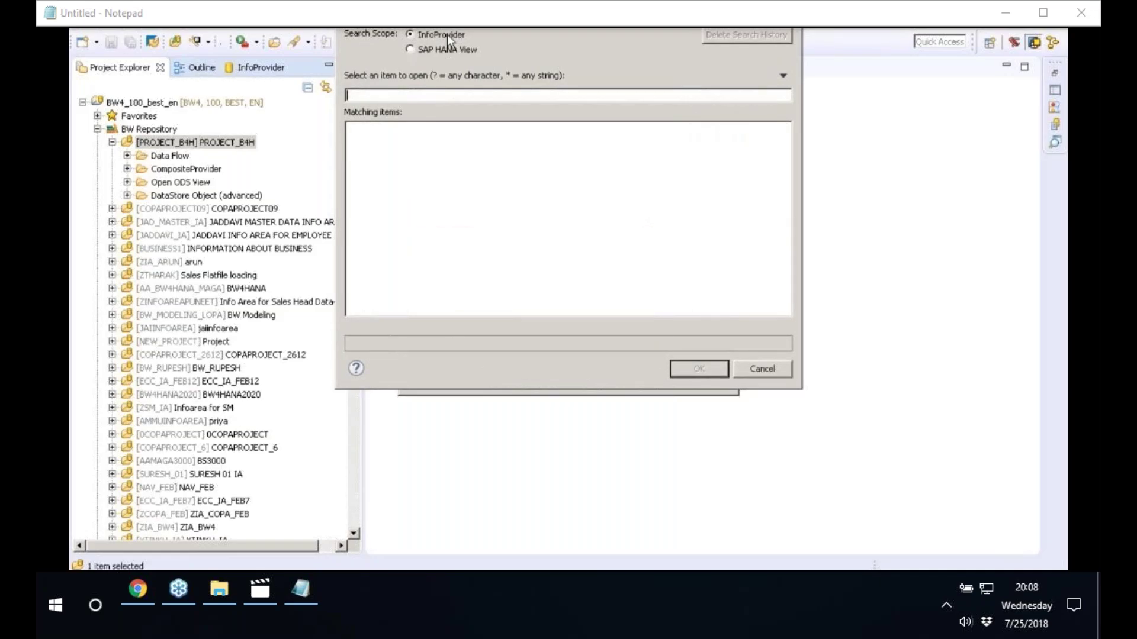
pyautogui.click(427, 50)
pyautogui.write('ZCOPA')
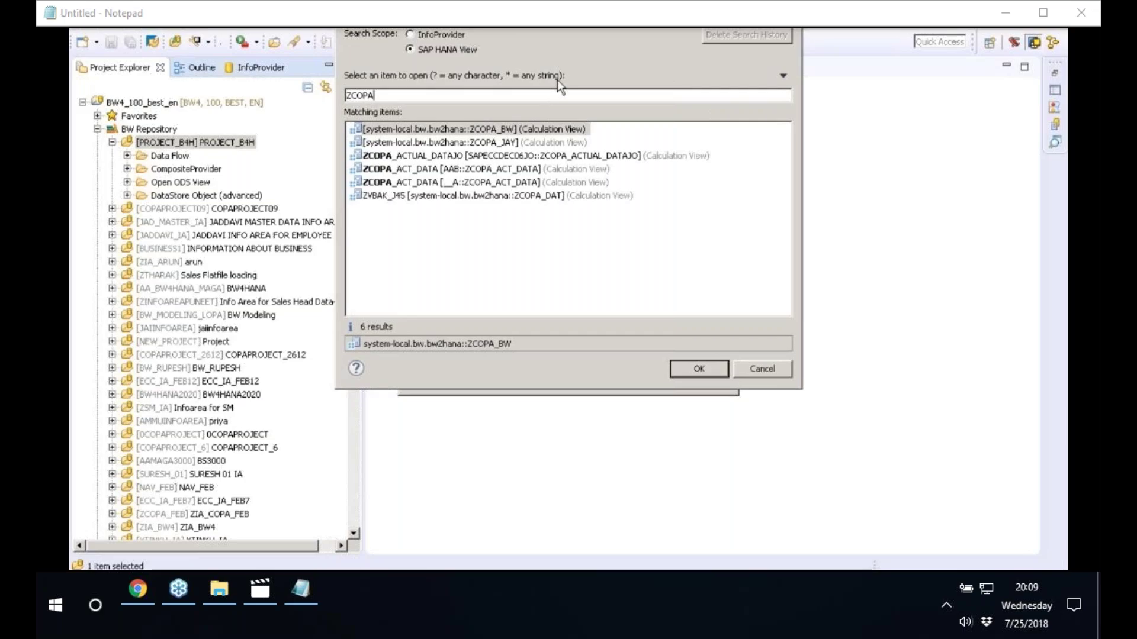
# Search the SAP HANA views for COPA instead and look through the matching analytic and calculation views.
pyautogui.press('BackSpace')
pyautogui.press('BackSpace')
pyautogui.press('BackSpace')
pyautogui.press('BackSpace')
pyautogui.press('BackSpace')
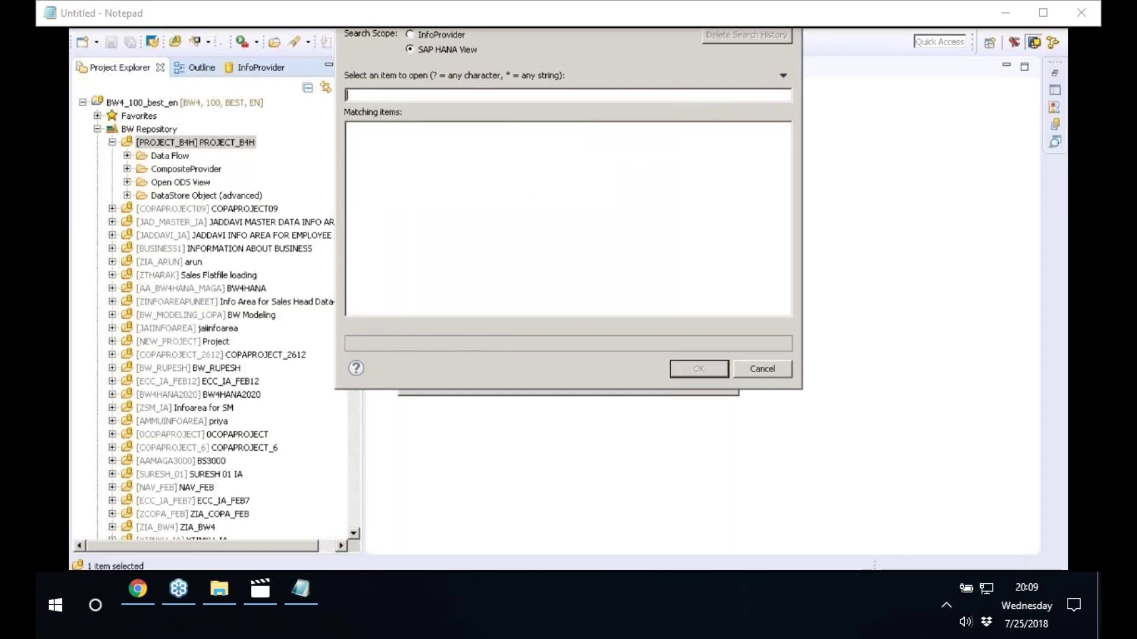
pyautogui.write('COPA')
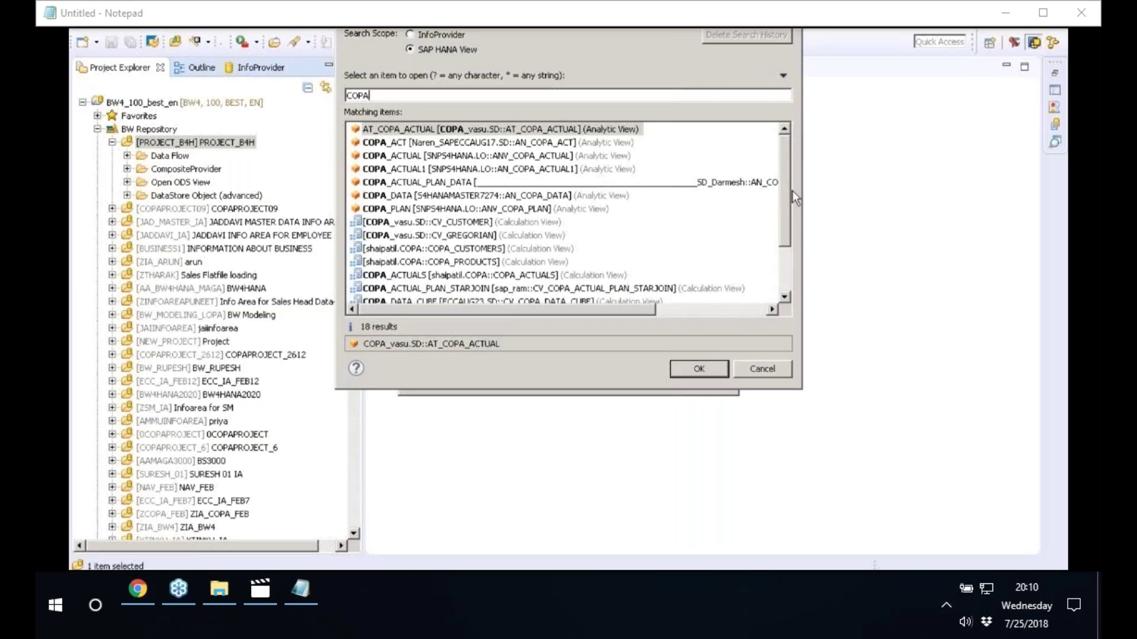
pyautogui.scroll(-2, 787, 197)
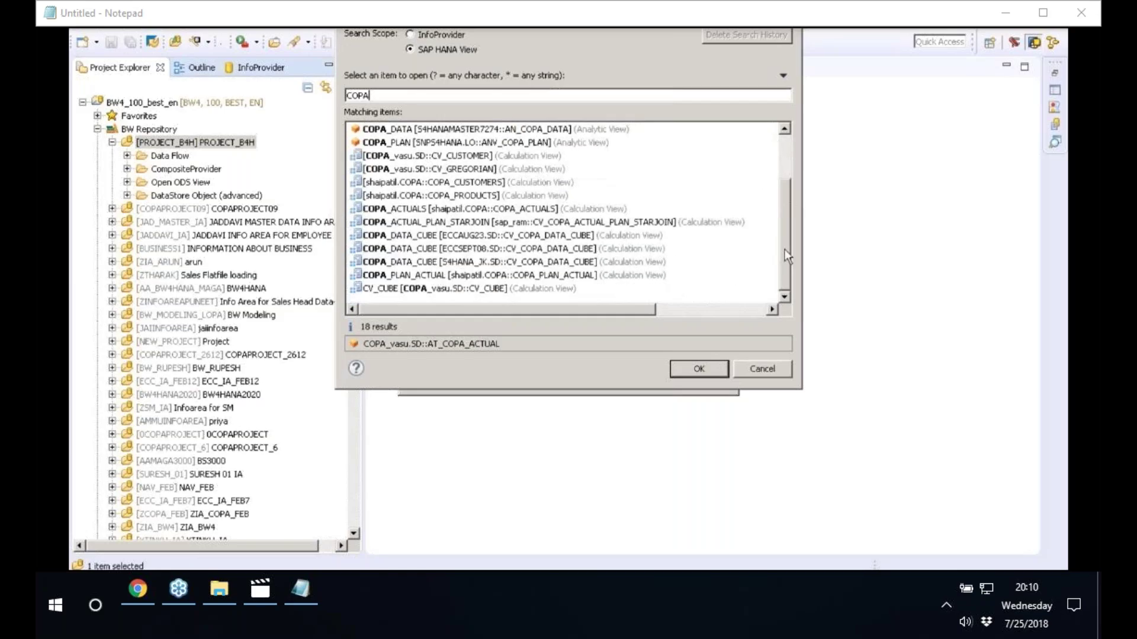
pyautogui.scroll(4, 668, 151)
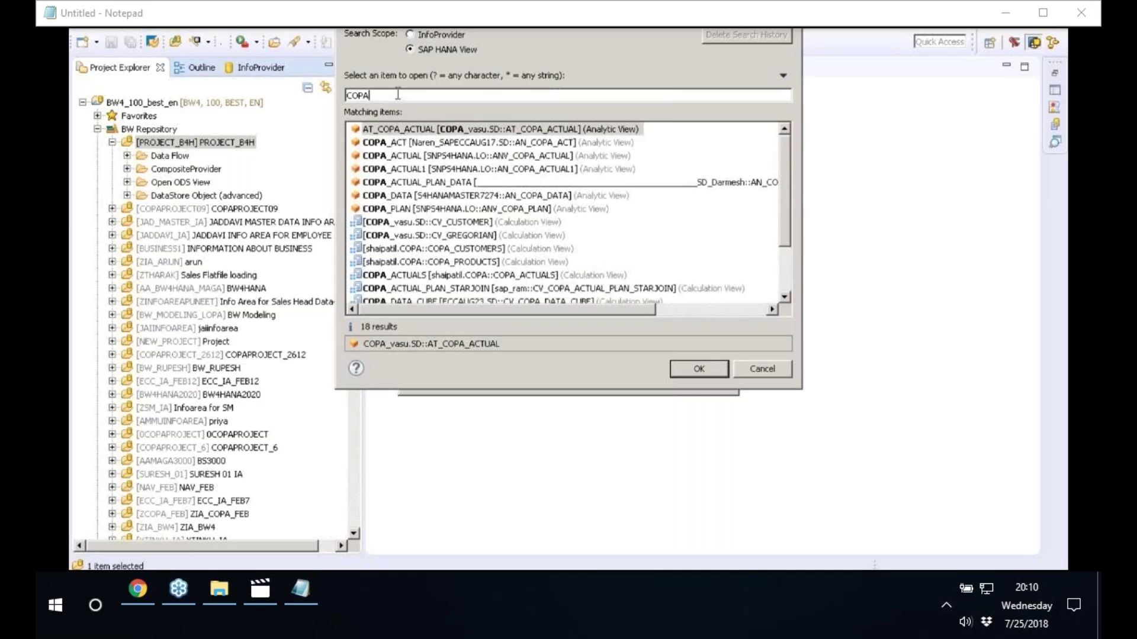
# Search the SAP HANA views for AN instead and look through the matching analytic views for a pair with actual and plan COPA data.
pyautogui.press('BackSpace')
pyautogui.press('BackSpace')
pyautogui.press('BackSpace')
pyautogui.press('BackSpace')
pyautogui.write('AN')
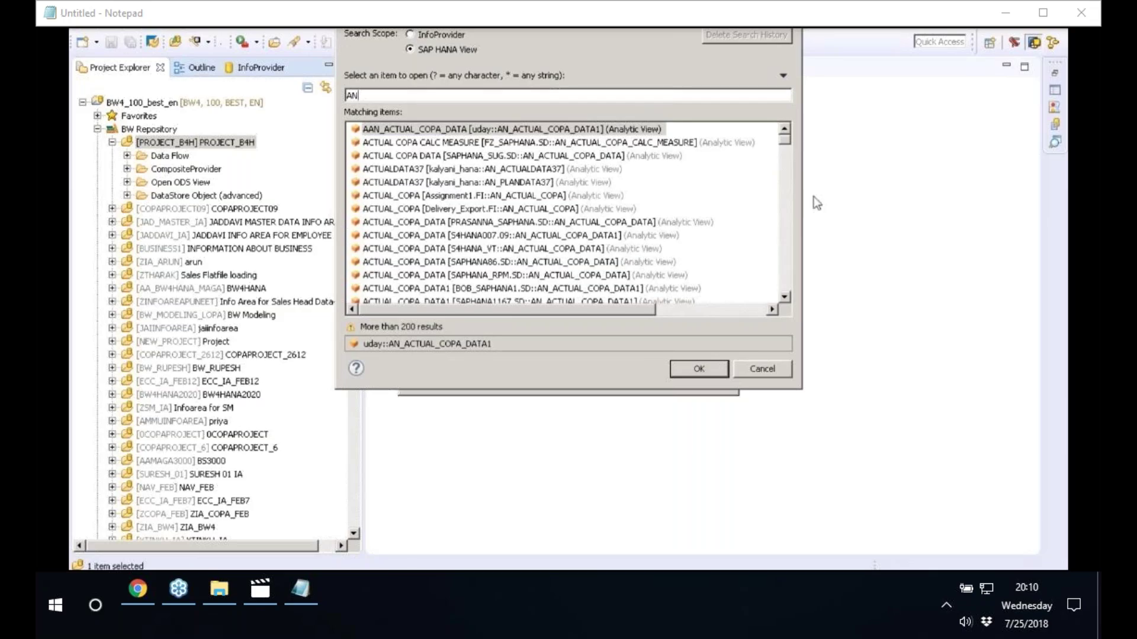
pyautogui.click(788, 265)
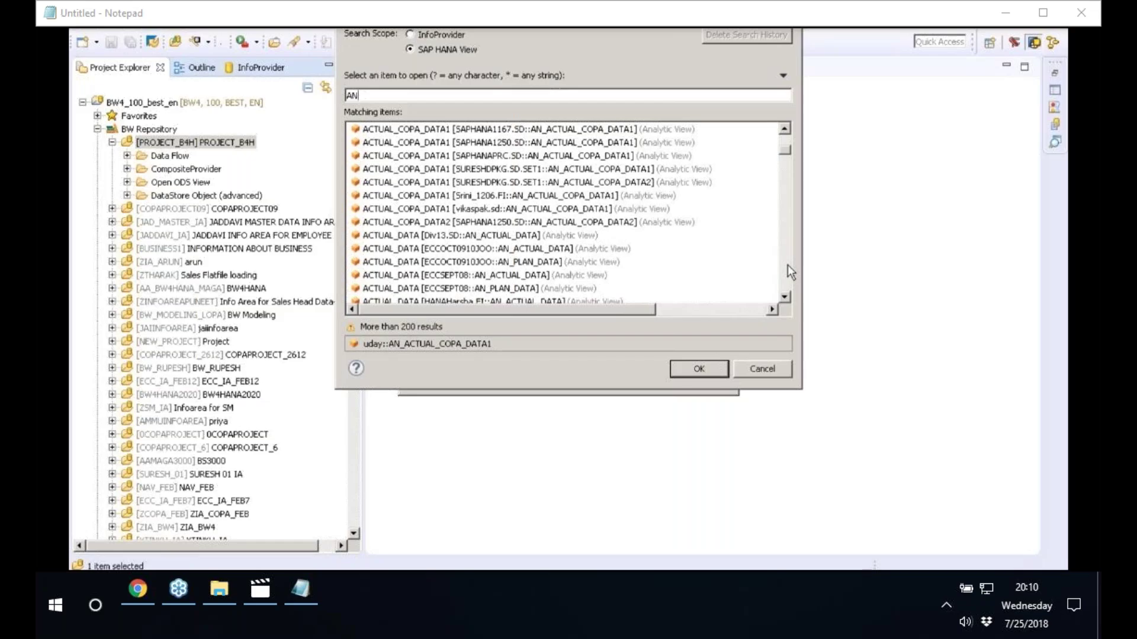
pyautogui.click(787, 265)
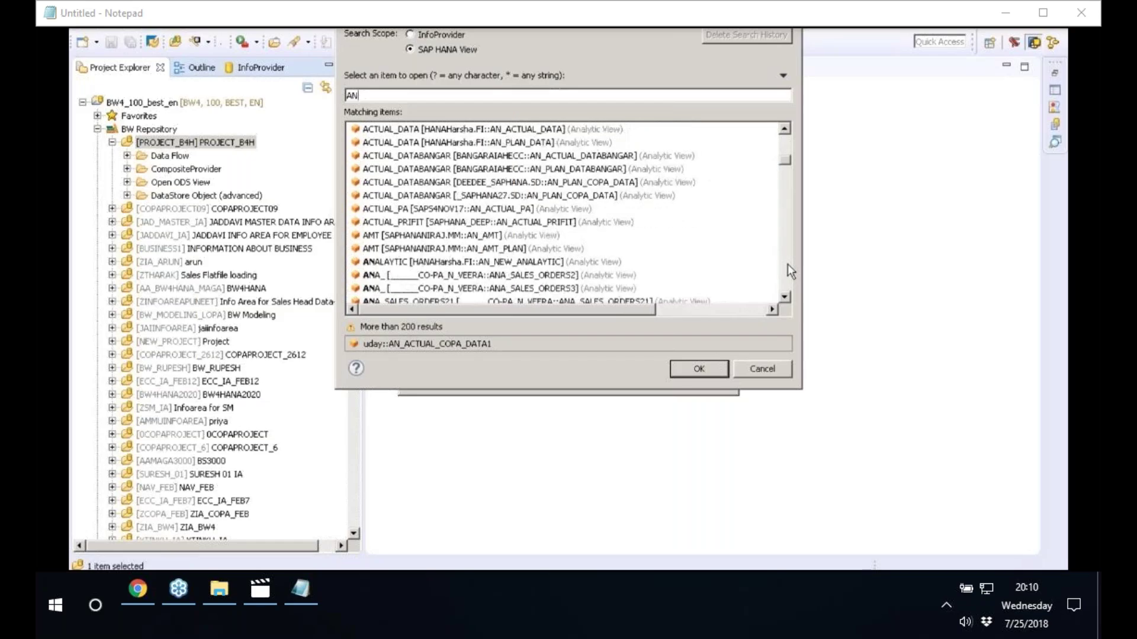
pyautogui.click(788, 265)
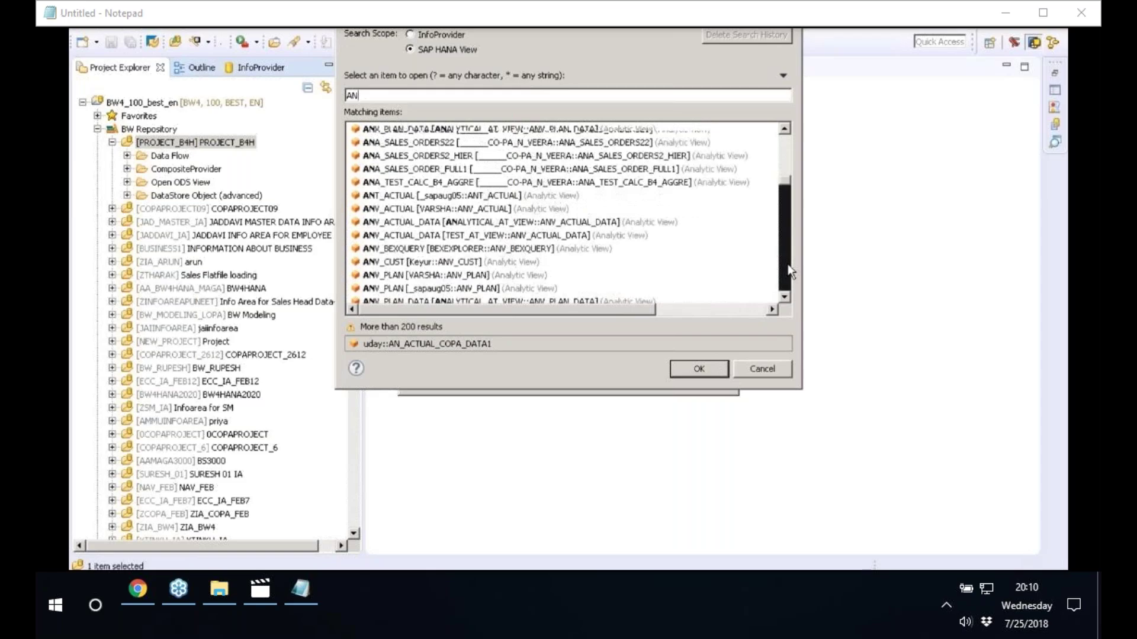
pyautogui.click(788, 266)
pyautogui.click(788, 267)
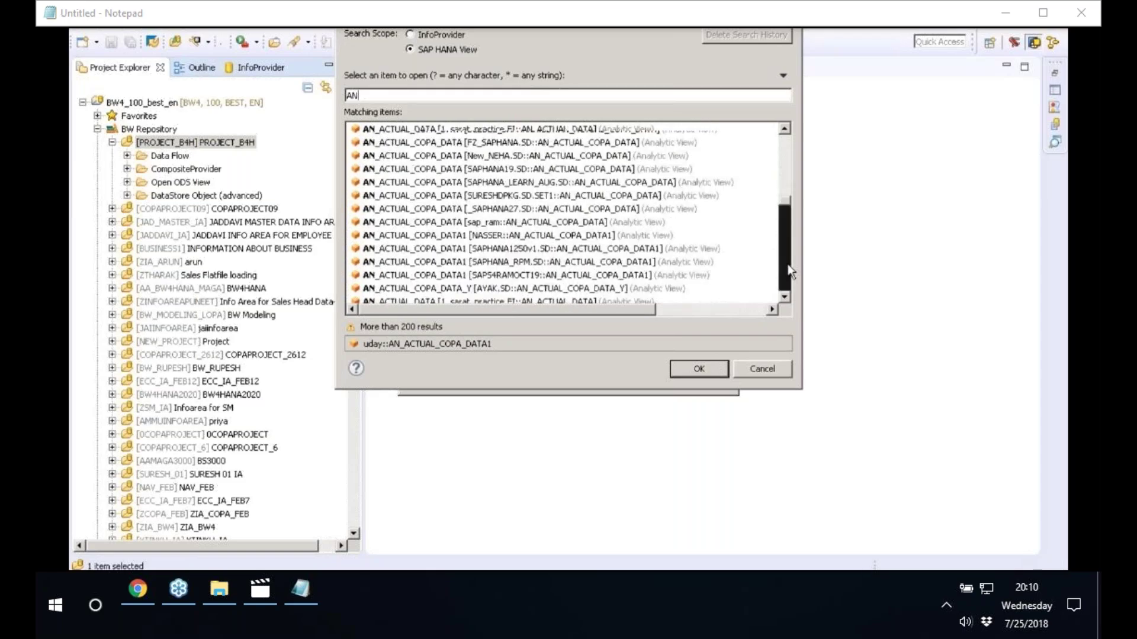
pyautogui.click(787, 264)
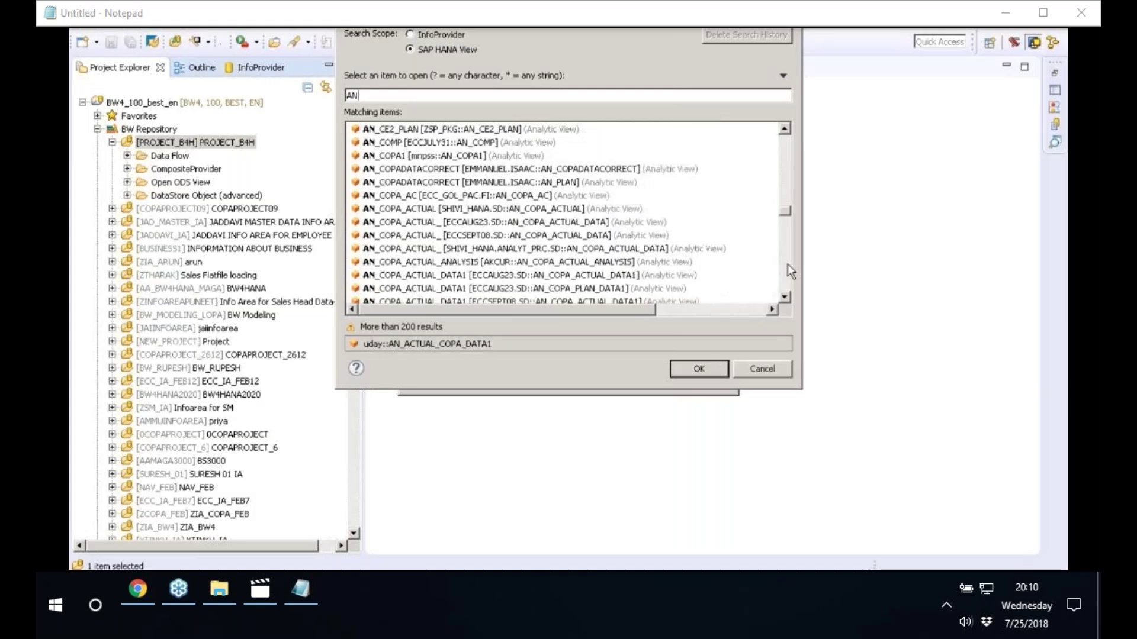
pyautogui.click(788, 264)
pyautogui.click(788, 264)
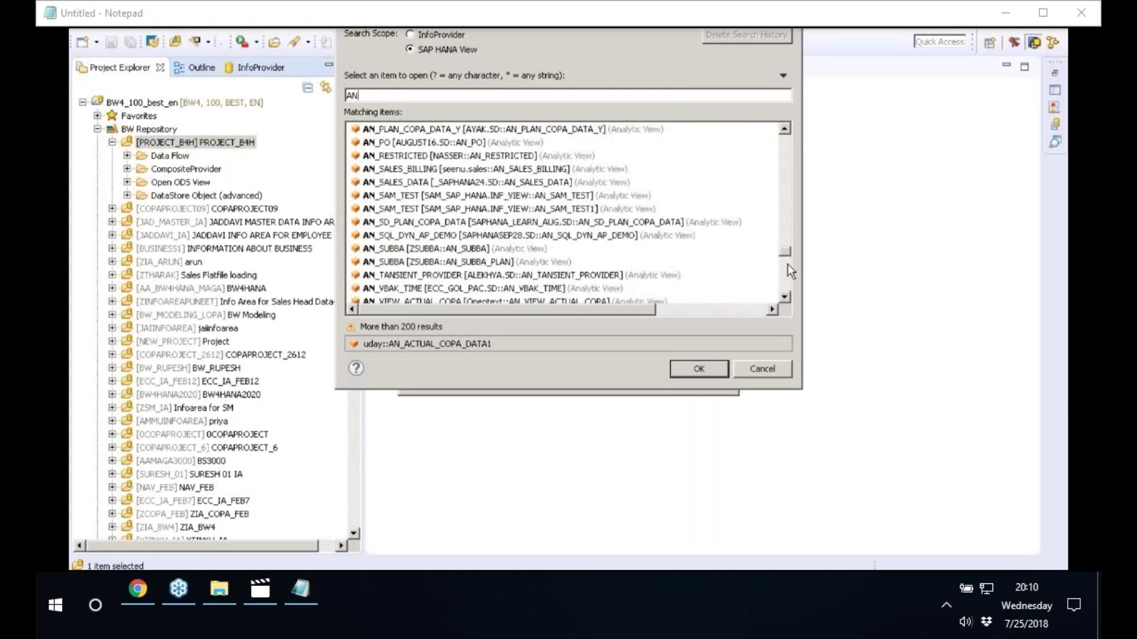
pyautogui.click(787, 264)
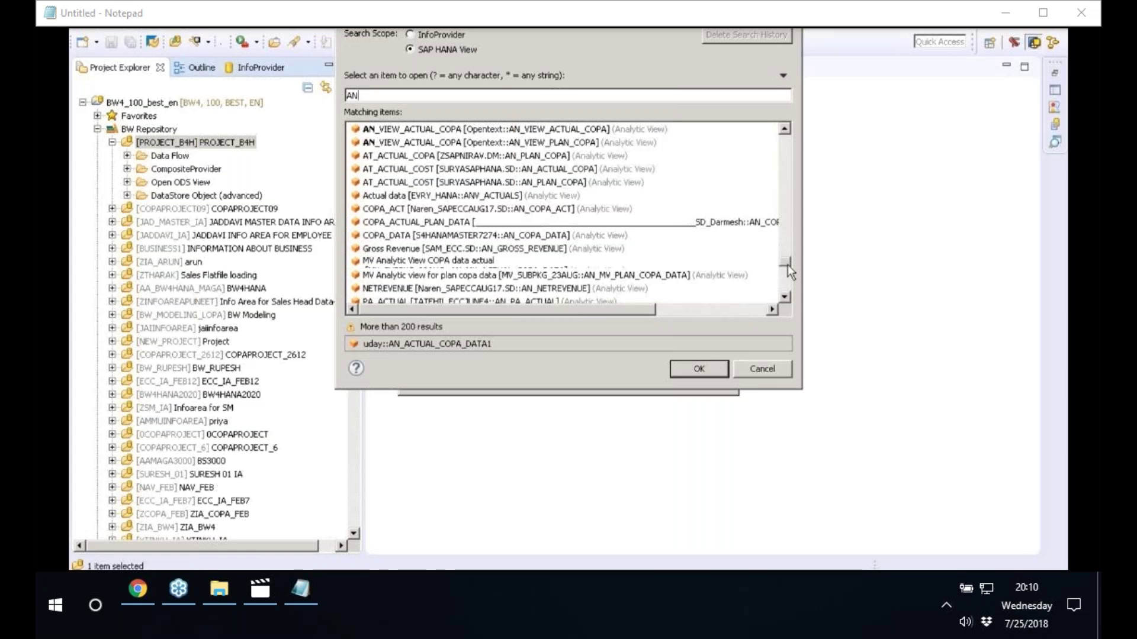
# Add the SURYASAPHANA.SD analytic views AN_ACTUAL_COPA and AN_PLAN_COPA as union providers and finish creating the CompositeProvider.
pyautogui.click(532, 170)
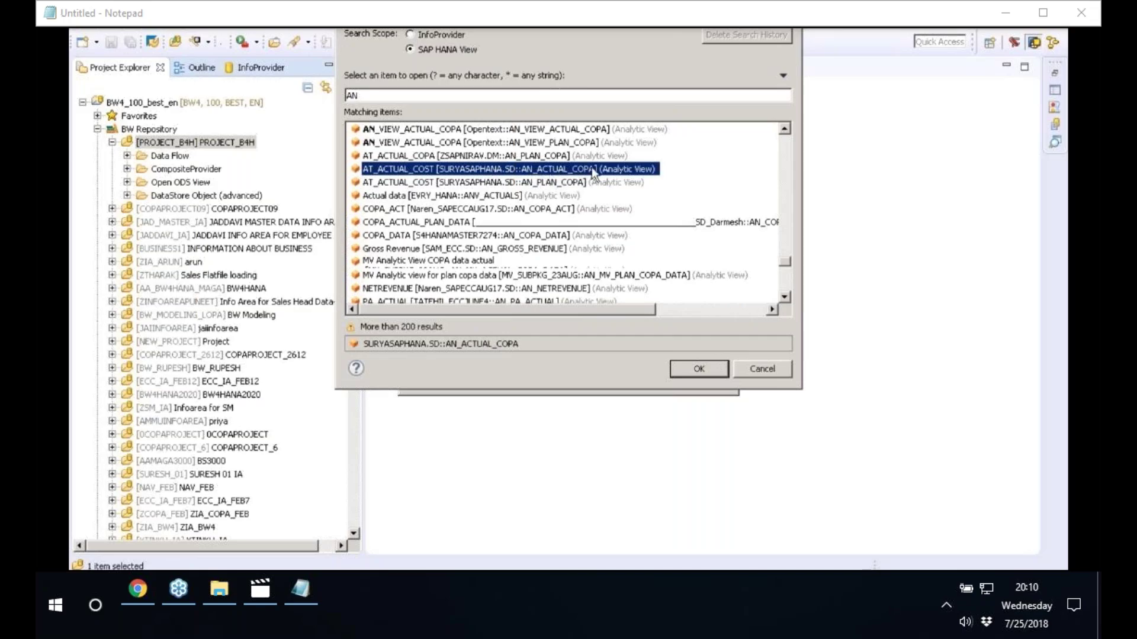
pyautogui.click(570, 183)
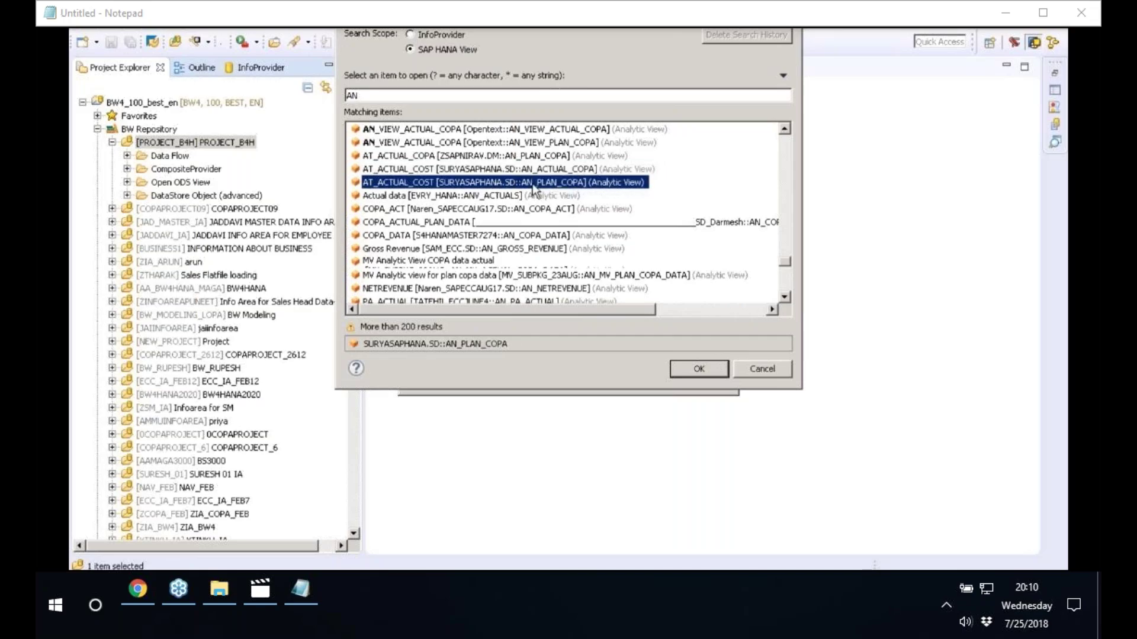
pyautogui.click(554, 173)
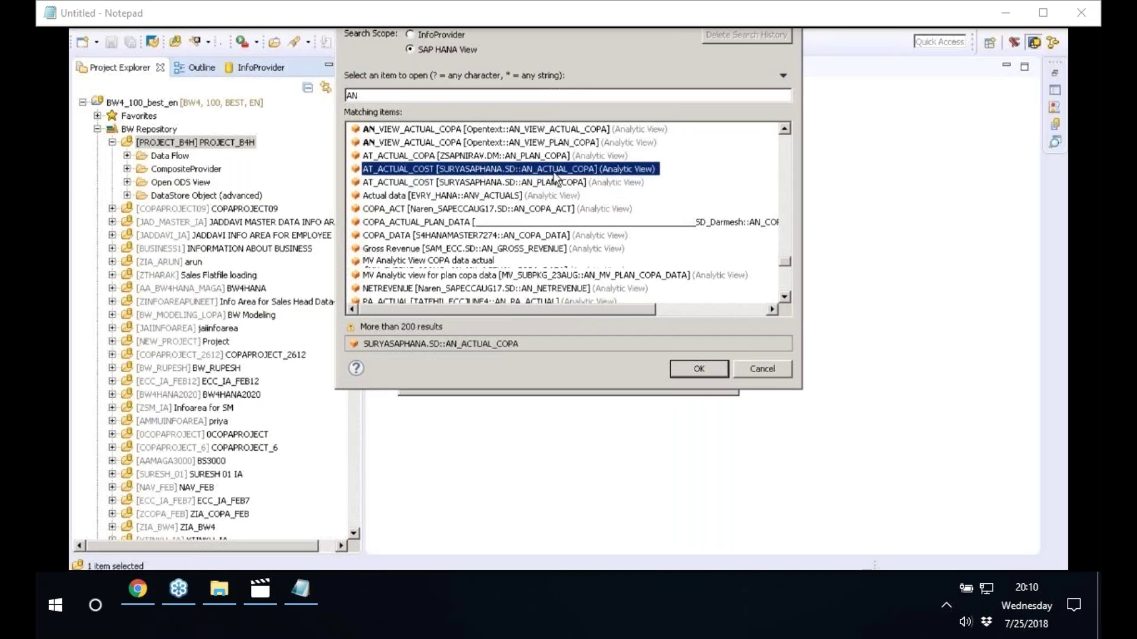
pyautogui.keyDown('shift'); pyautogui.click(551, 184); pyautogui.keyUp('shift')
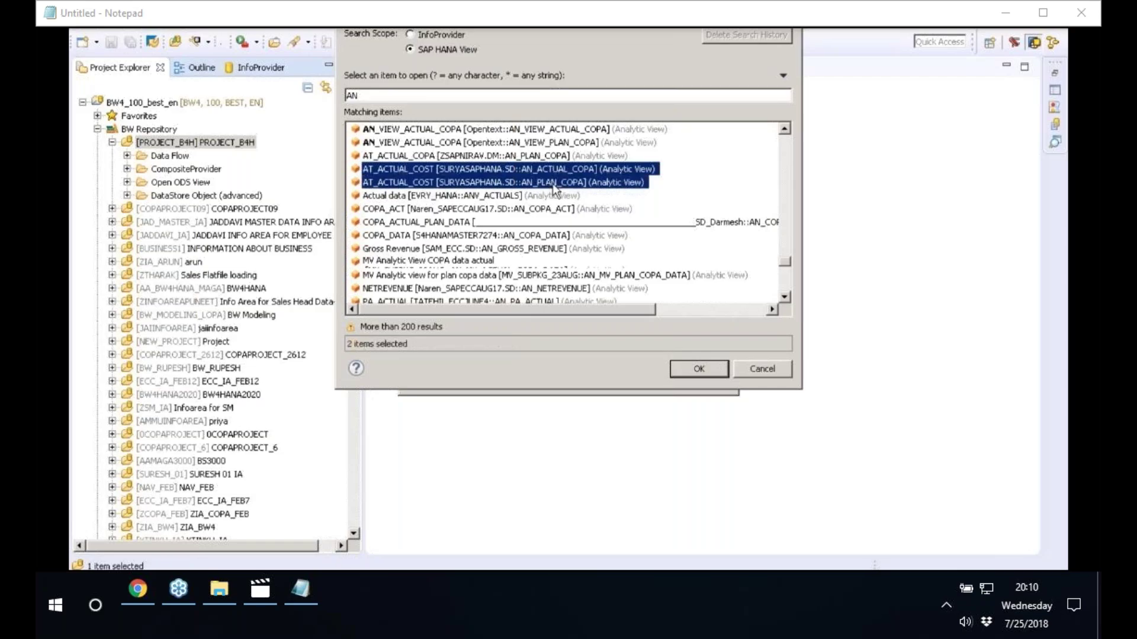
pyautogui.click(694, 369)
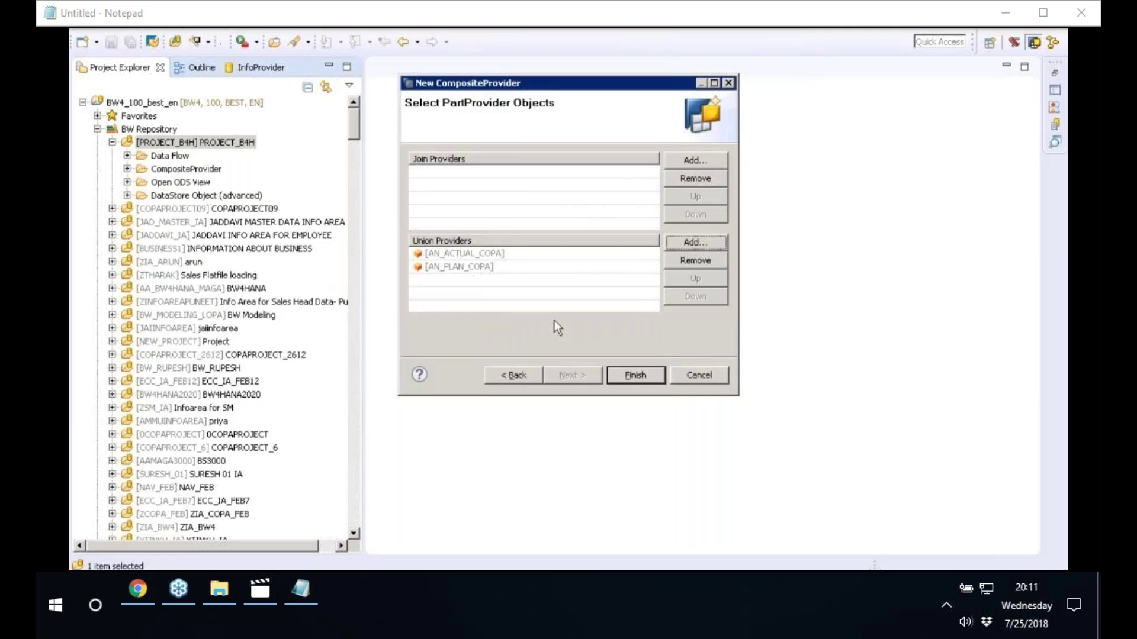
pyautogui.click(628, 374)
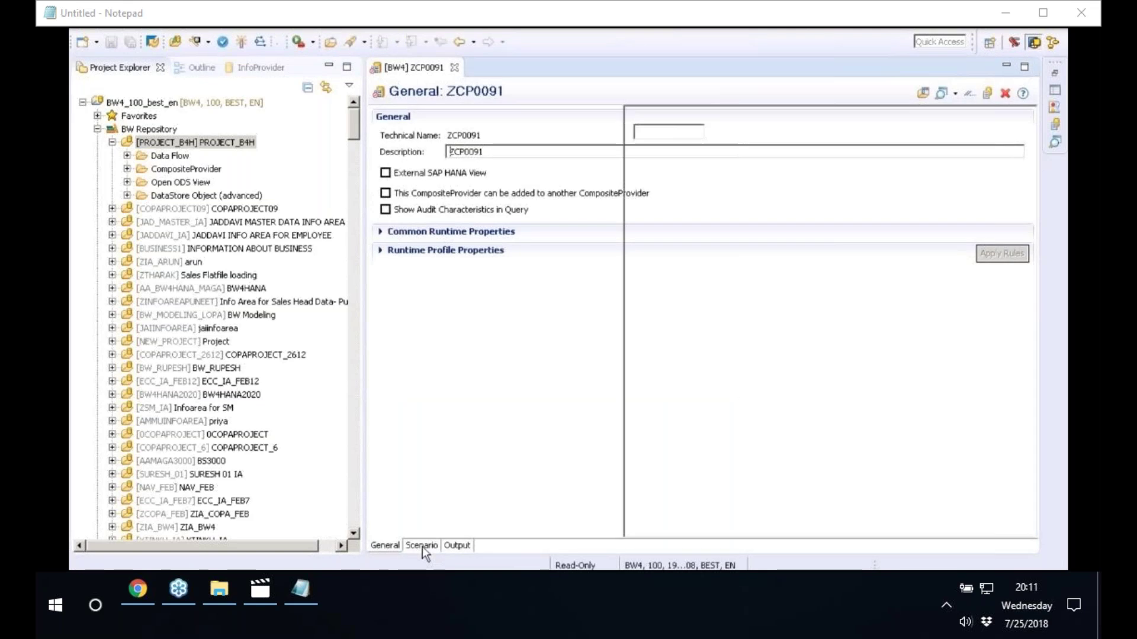
# Open the scenario of ZCP0091 and enlarge its source and target mapping area.
pyautogui.click(422, 546)
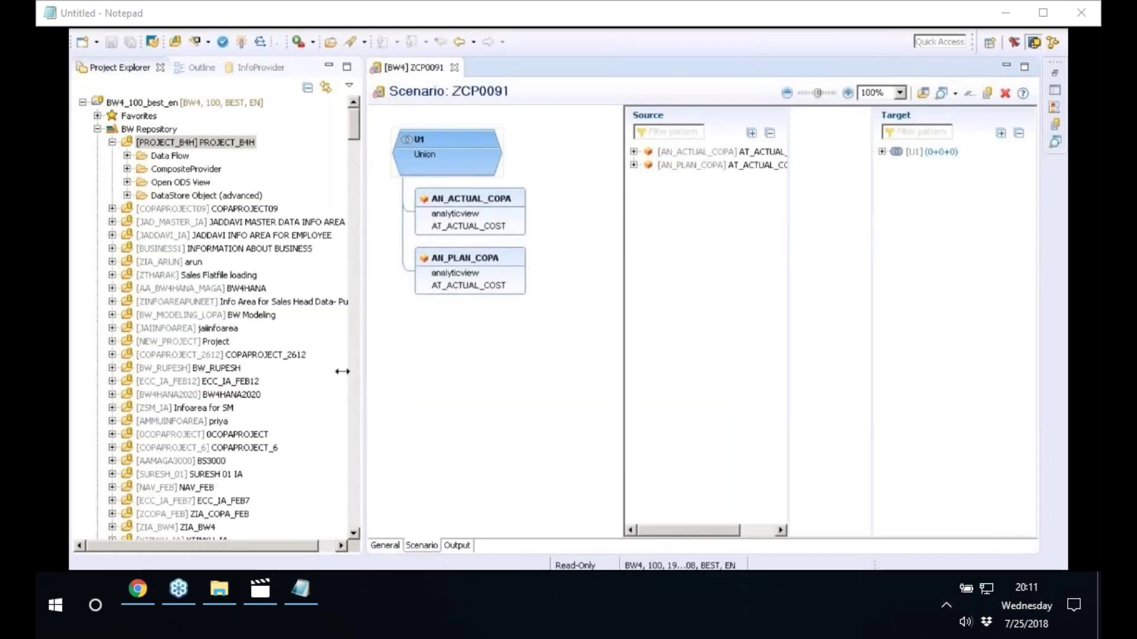
pyautogui.moveTo(342, 371); pyautogui.dragTo(184, 371)
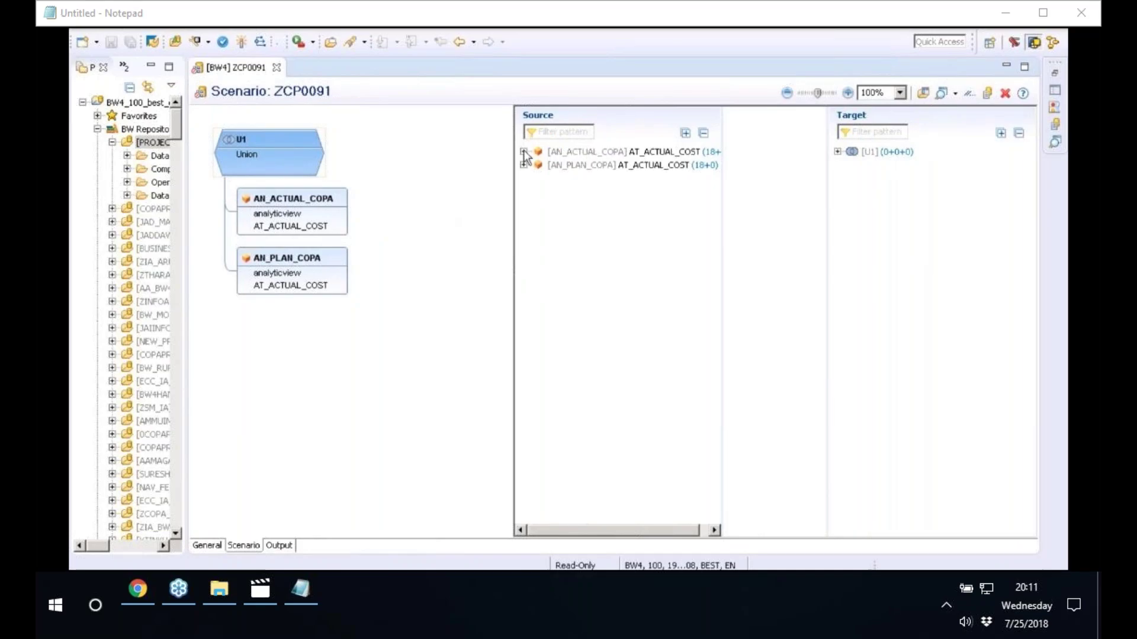
pyautogui.moveTo(514, 169); pyautogui.dragTo(387, 161)
# Examine the non-grouped fields of the AN_ACTUAL_COPA and AN_PLAN_COPA sources, then collapse both.
pyautogui.click(397, 152)
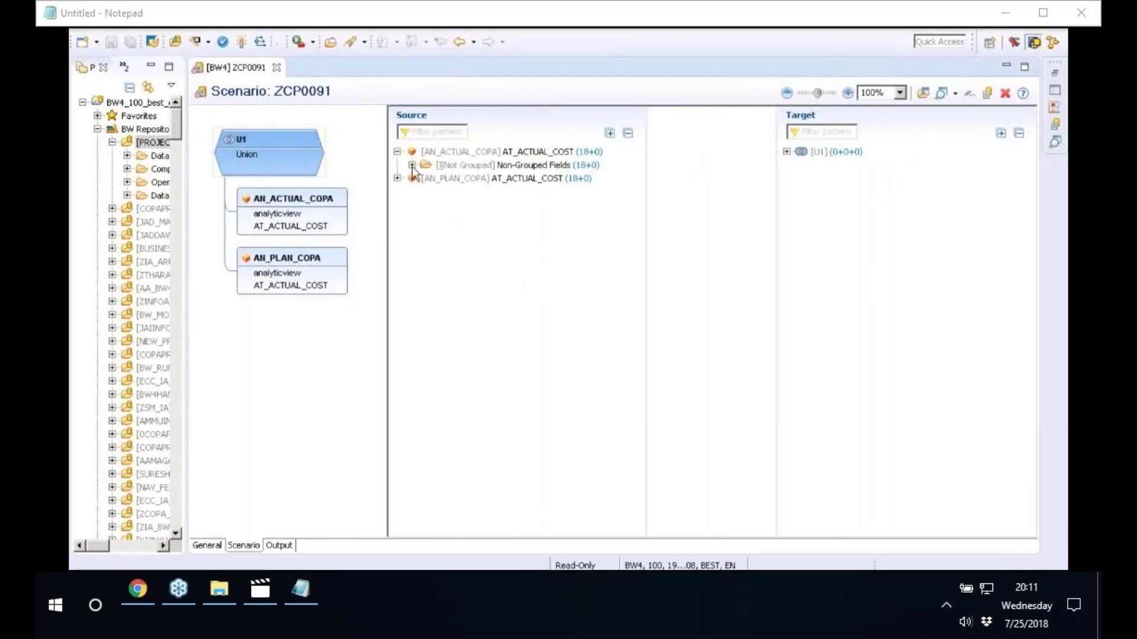
pyautogui.click(412, 166)
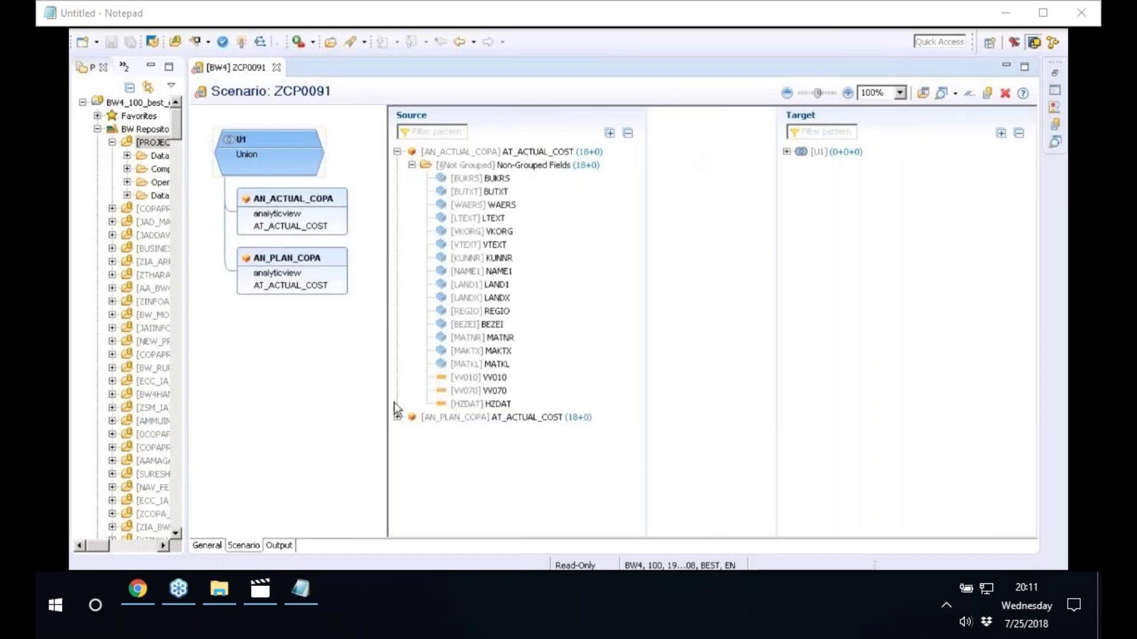
pyautogui.click(397, 418)
pyautogui.click(412, 431)
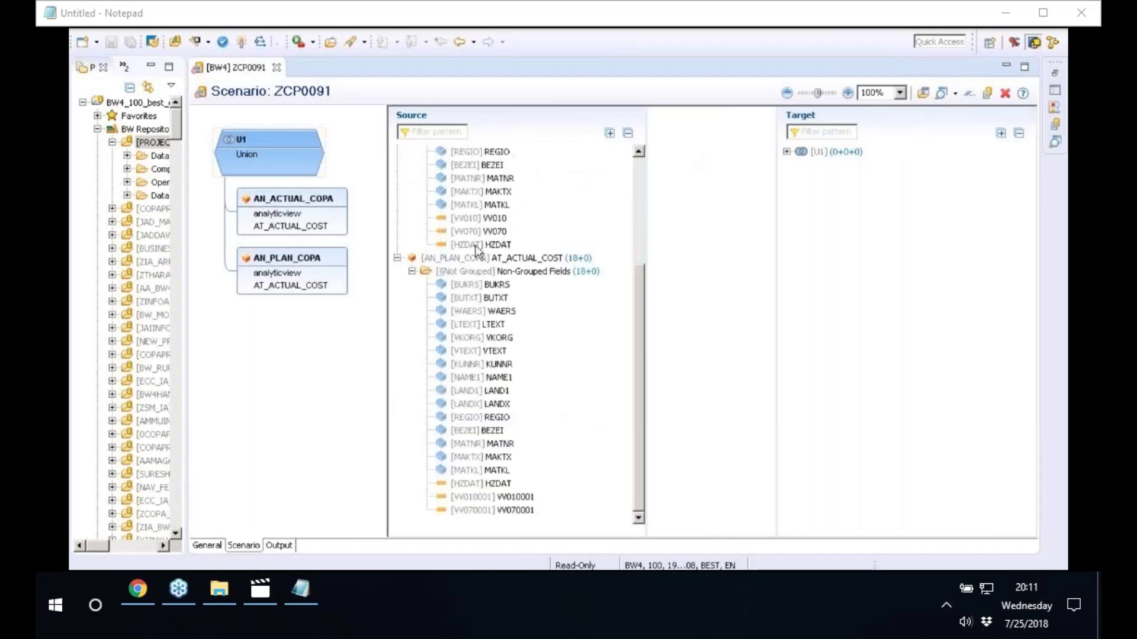
pyautogui.moveTo(641, 359); pyautogui.dragTo(638, 182)
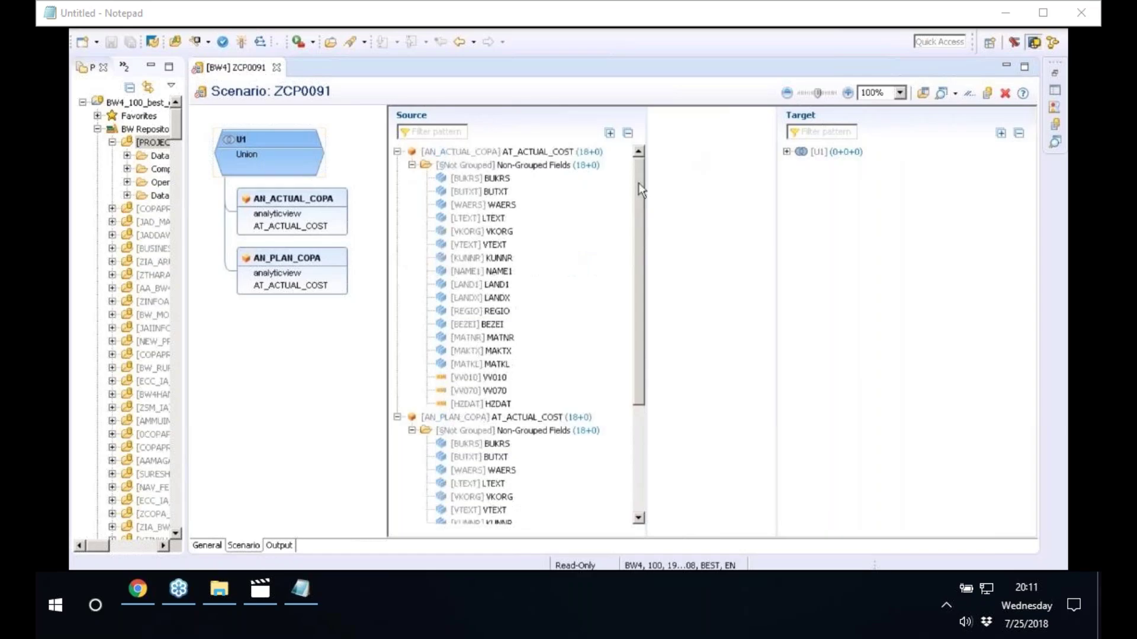
pyautogui.click(499, 154)
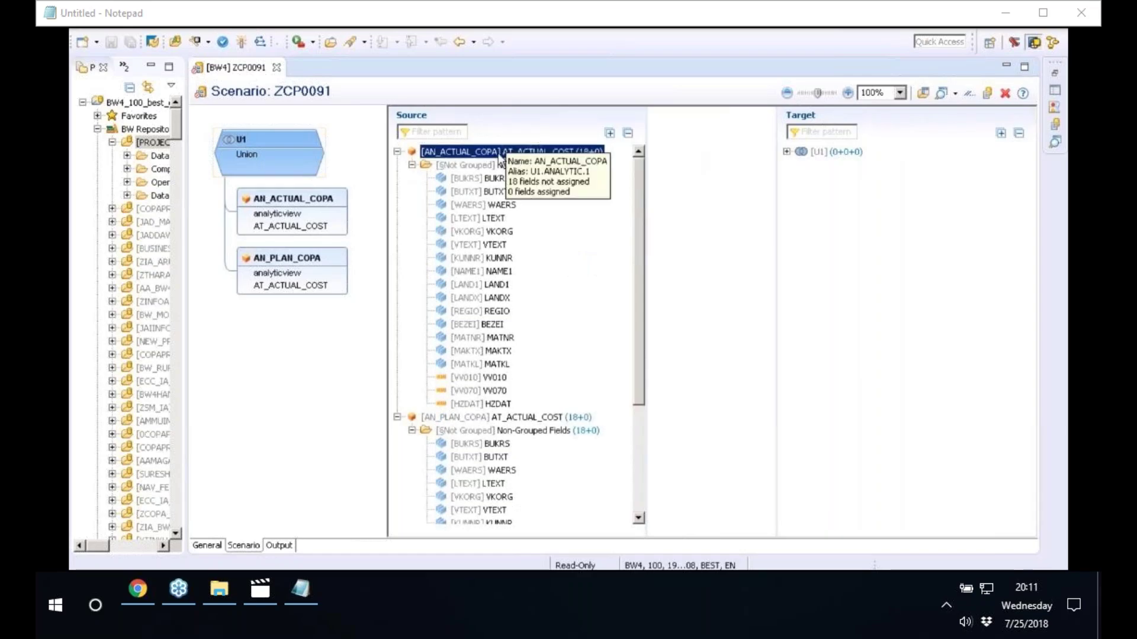
pyautogui.click(397, 151)
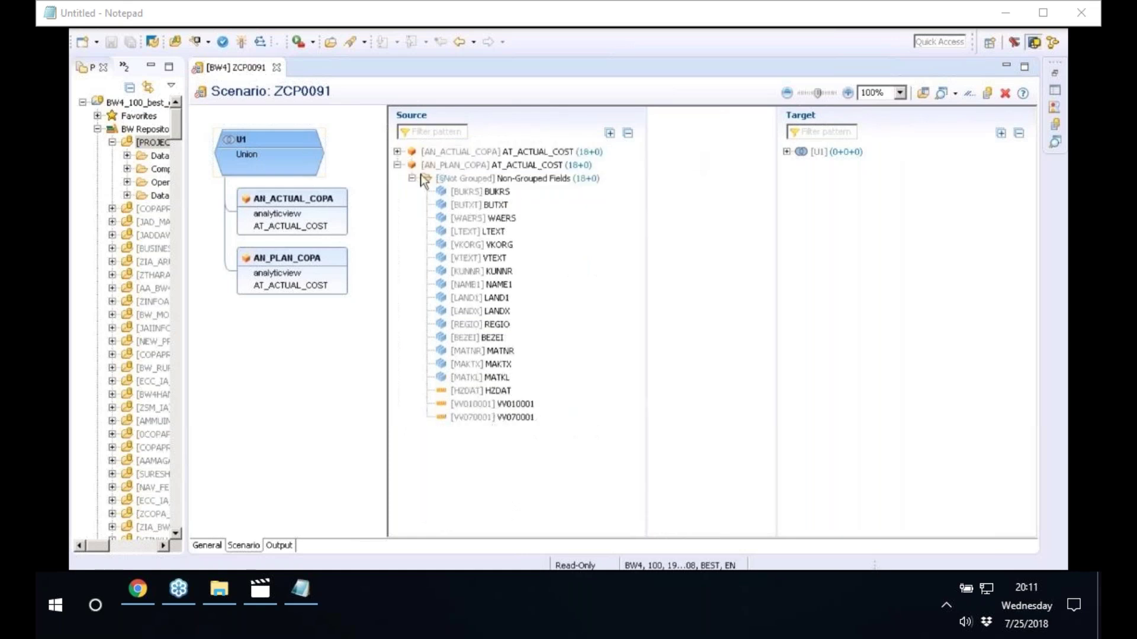
pyautogui.click(397, 166)
# Try to create assignments for the AN_ACTUAL_COPA and AN_PLAN_COPA sources together.
pyautogui.keyDown('shift'); pyautogui.click(453, 168); pyautogui.keyUp('shift')
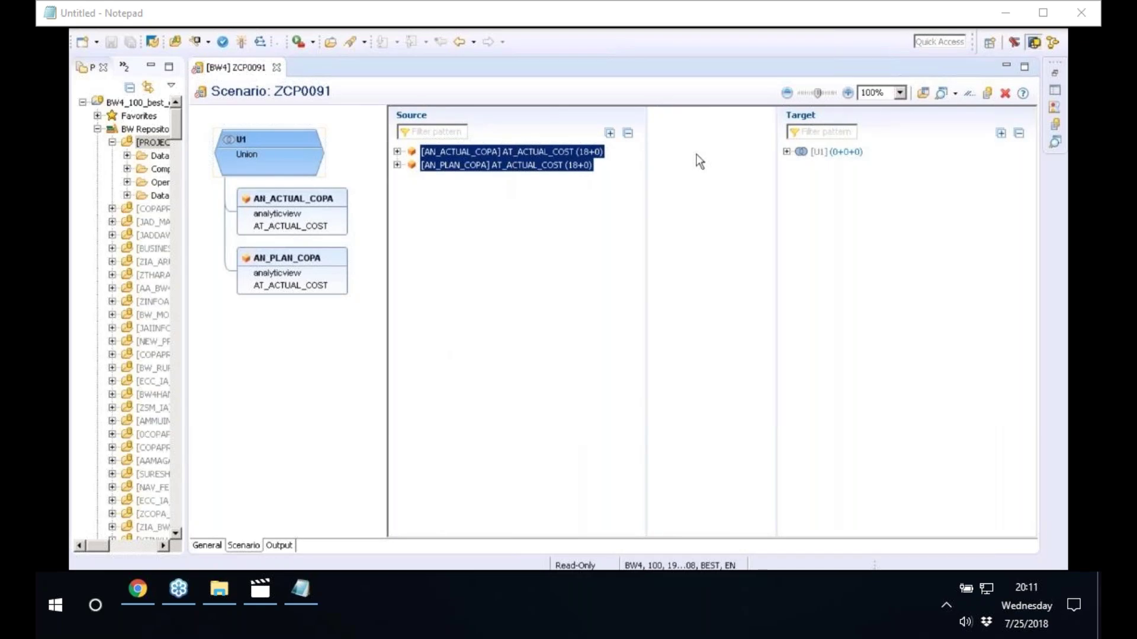
pyautogui.rightClick(553, 165)
pyautogui.click(552, 155)
pyautogui.keyDown('ctrl'); pyautogui.click(550, 164); pyautogui.keyUp('ctrl')
pyautogui.rightClick(550, 164)
# Create assignments from the AN_ACTUAL_COPA source to the union target U1.
pyautogui.click(547, 152)
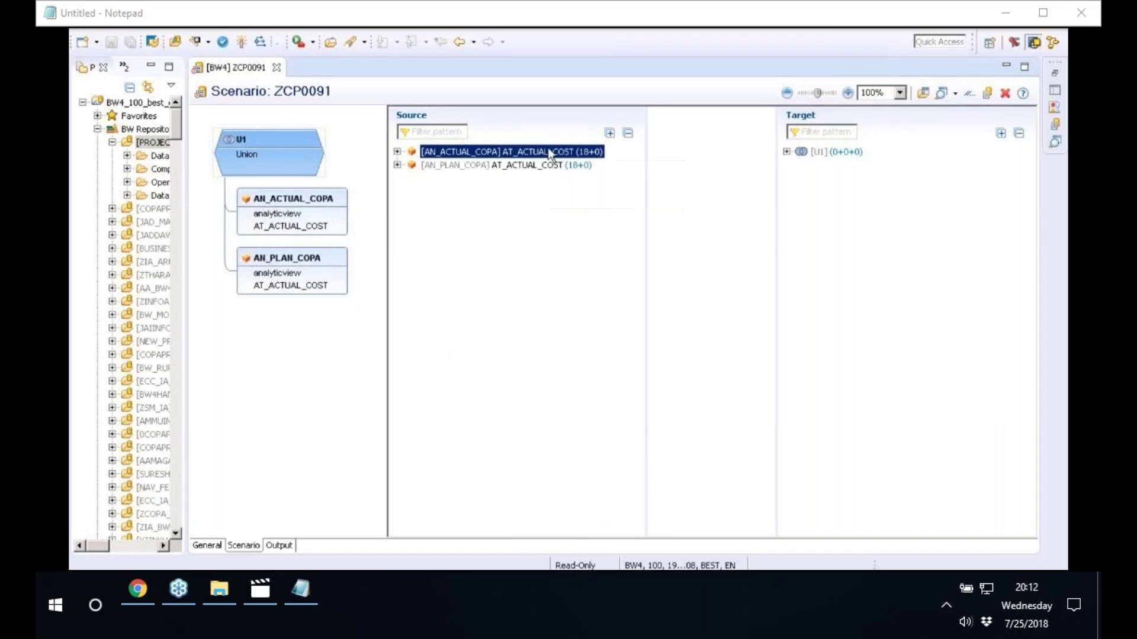
pyautogui.rightClick(548, 148)
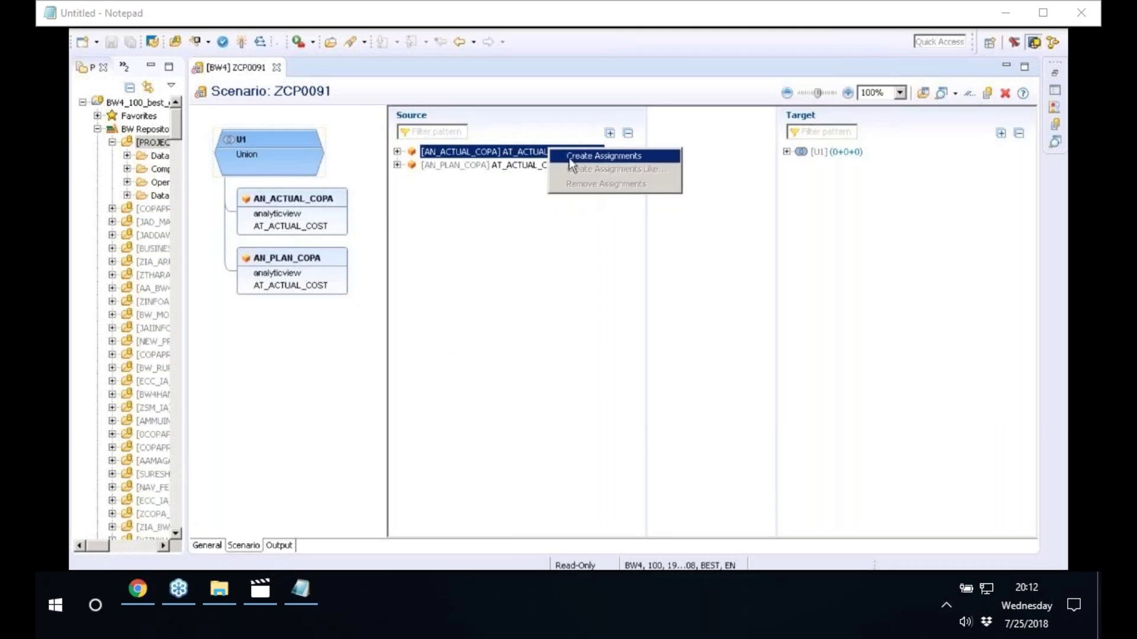
pyautogui.click(570, 157)
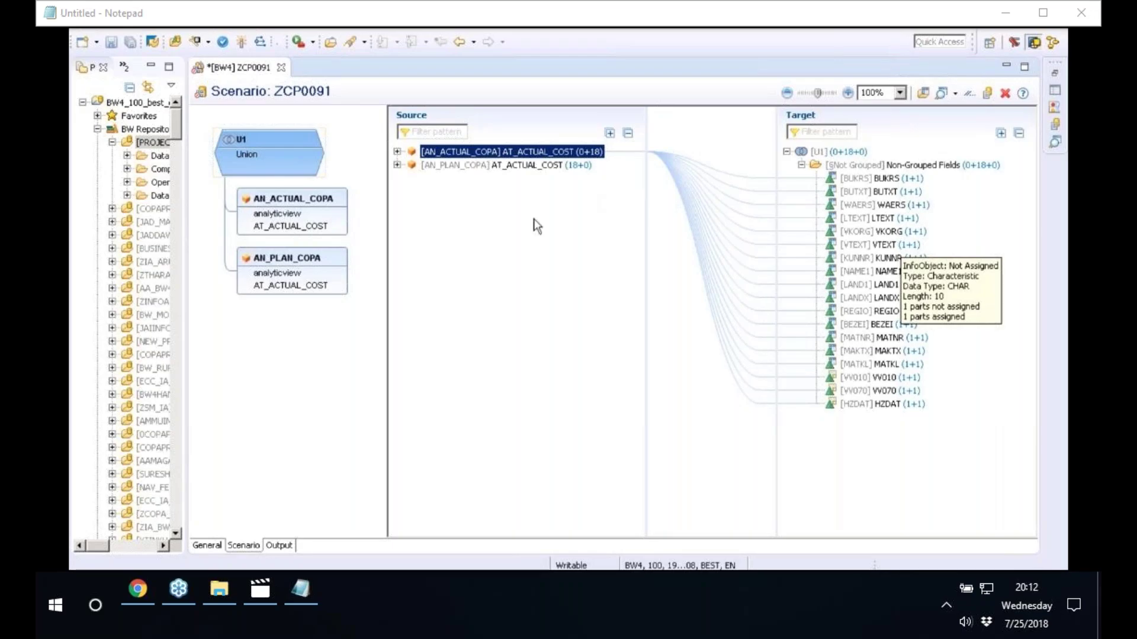
# Create assignments from the AN_PLAN_COPA source to the union target U1.
pyautogui.click(536, 165)
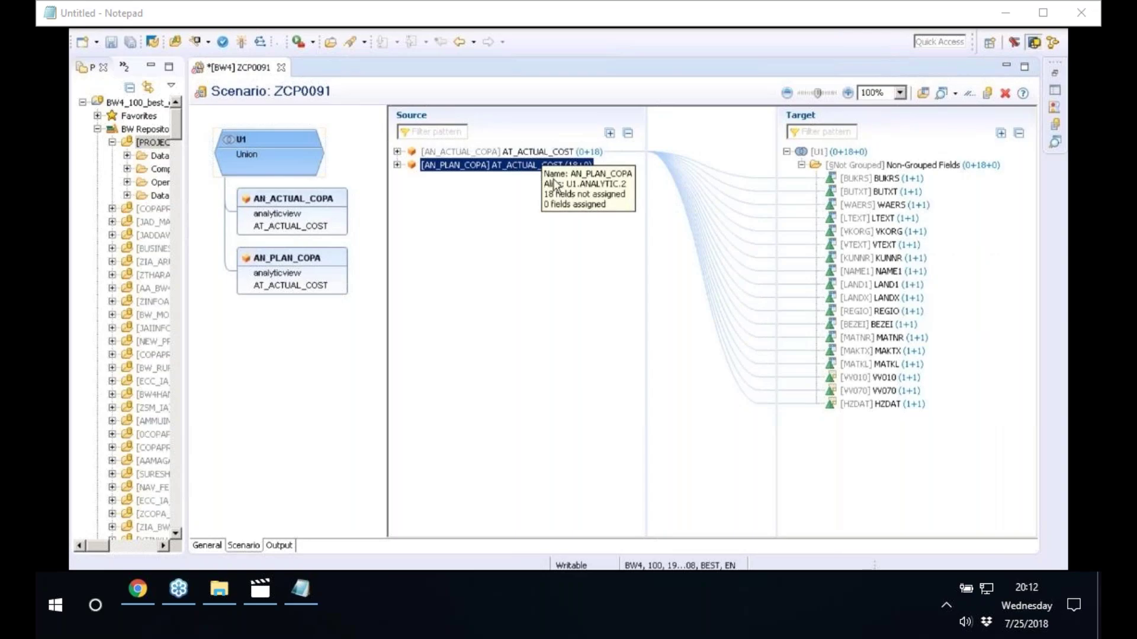
pyautogui.rightClick(533, 165)
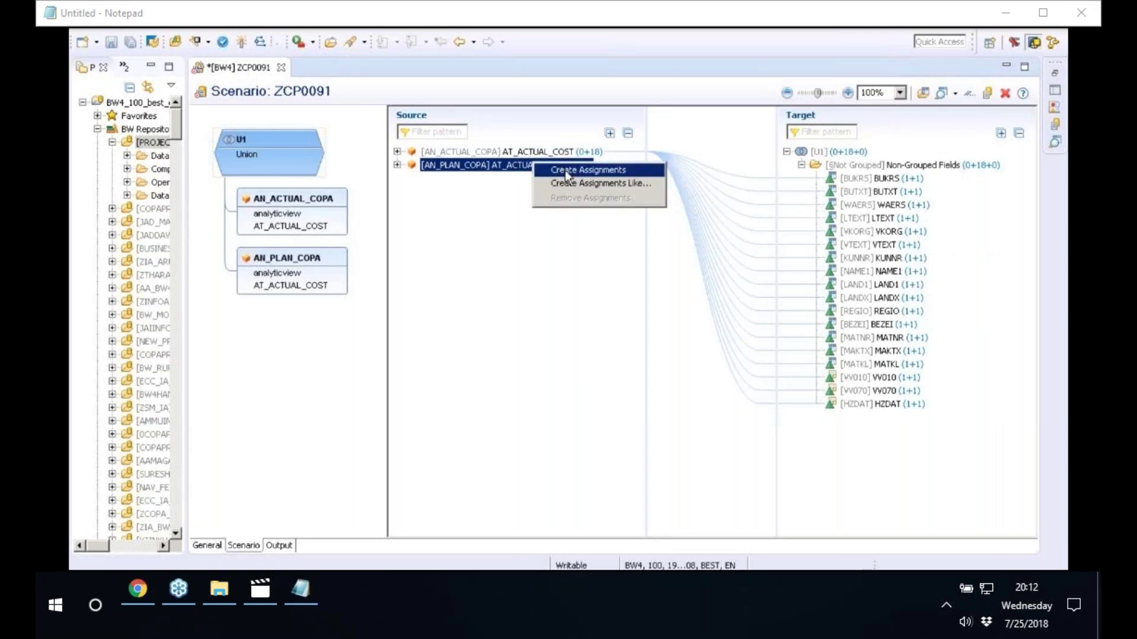
pyautogui.click(656, 173)
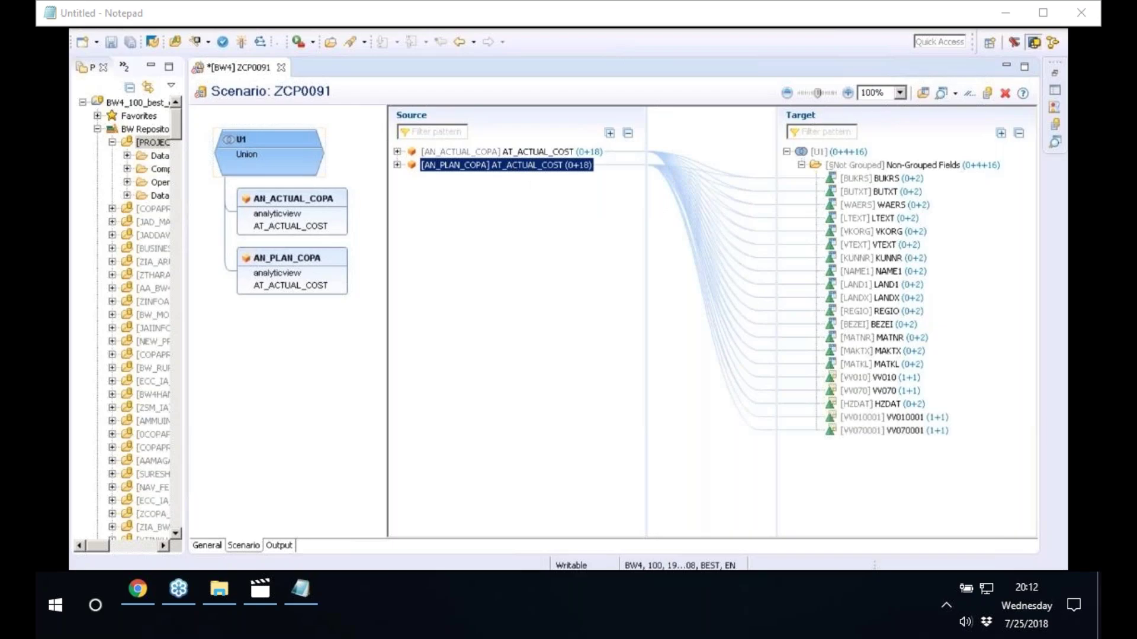
# Check which sources feed the target fields BUKRS, BUTXT, VV010, VV010001 and VV070001.
pyautogui.click(891, 179)
pyautogui.moveTo(894, 188)
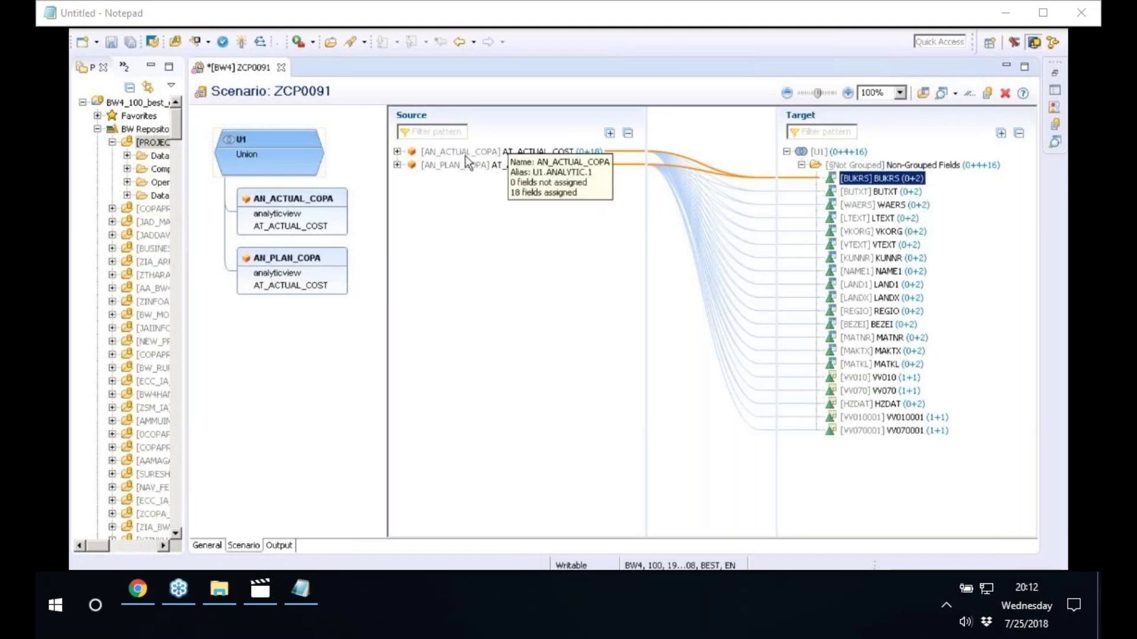
pyautogui.click(904, 197)
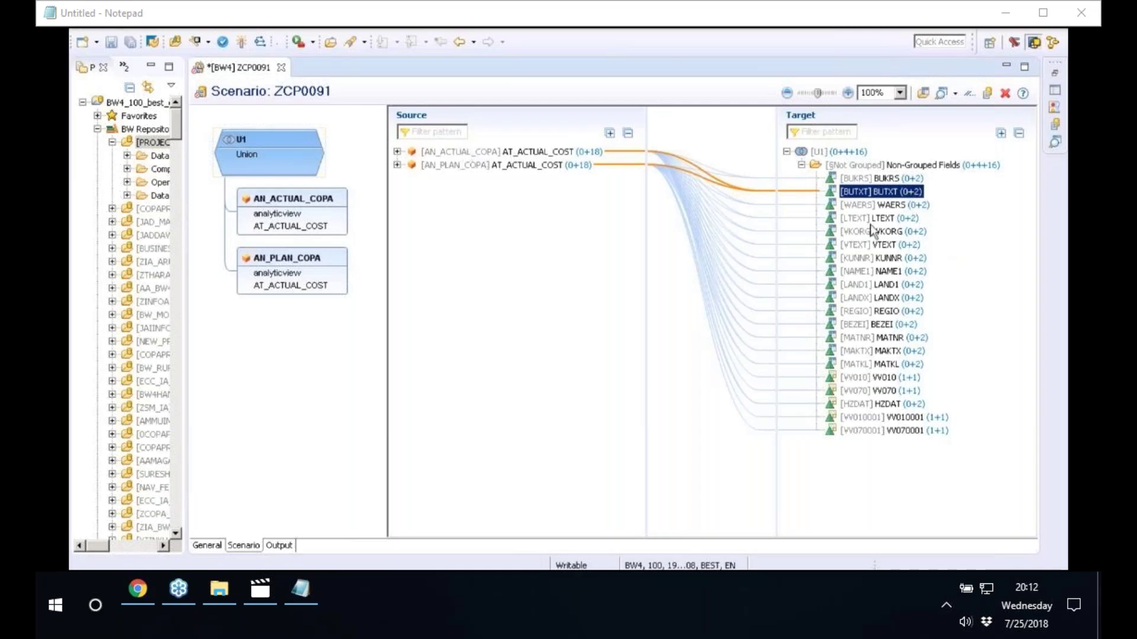
pyautogui.click(866, 379)
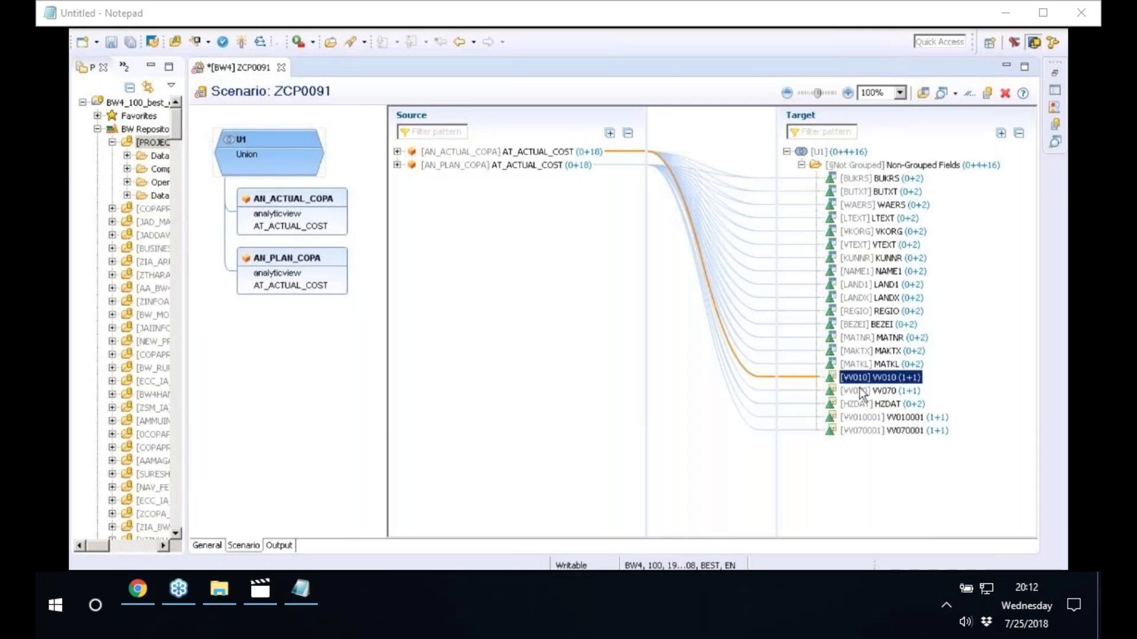
pyautogui.click(855, 417)
pyautogui.click(852, 430)
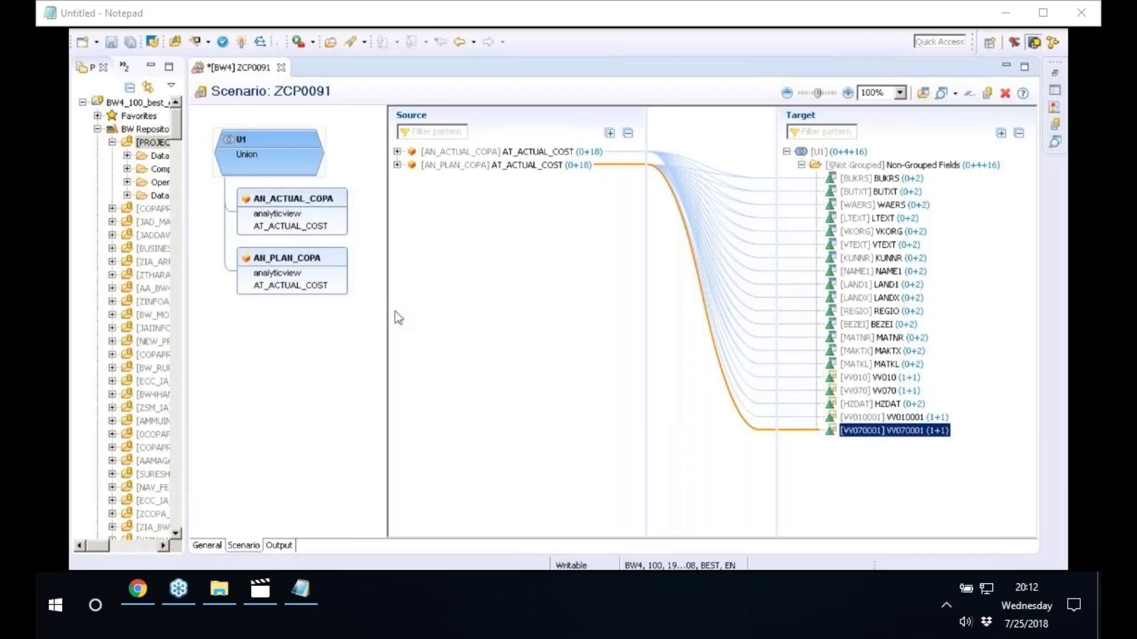
# Activate the CompositeProvider ZCP0091 and return to its scenario.
pyautogui.click(246, 49)
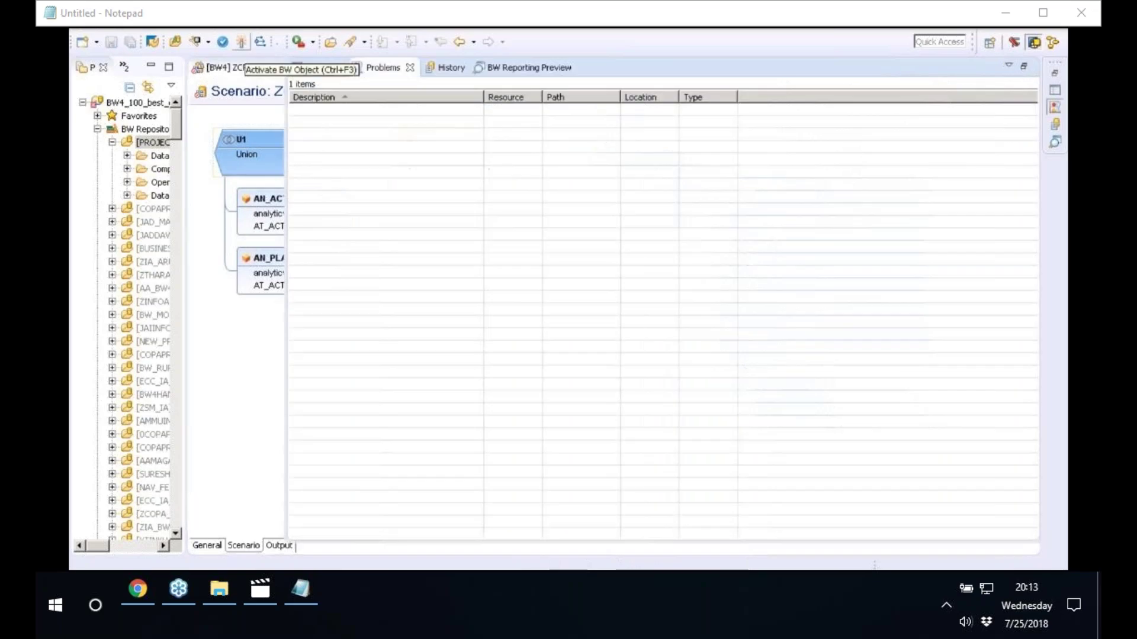
pyautogui.click(205, 238)
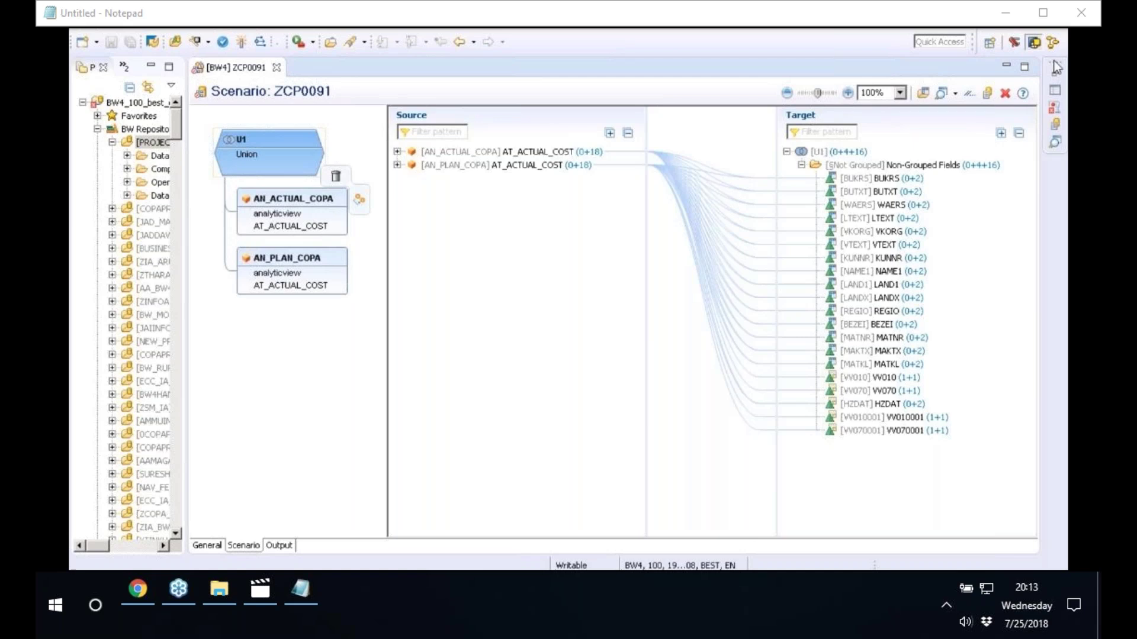
# Check which sources feed the target fields LANDX, BUTXT and BUKRS of the union U1.
pyautogui.click(888, 298)
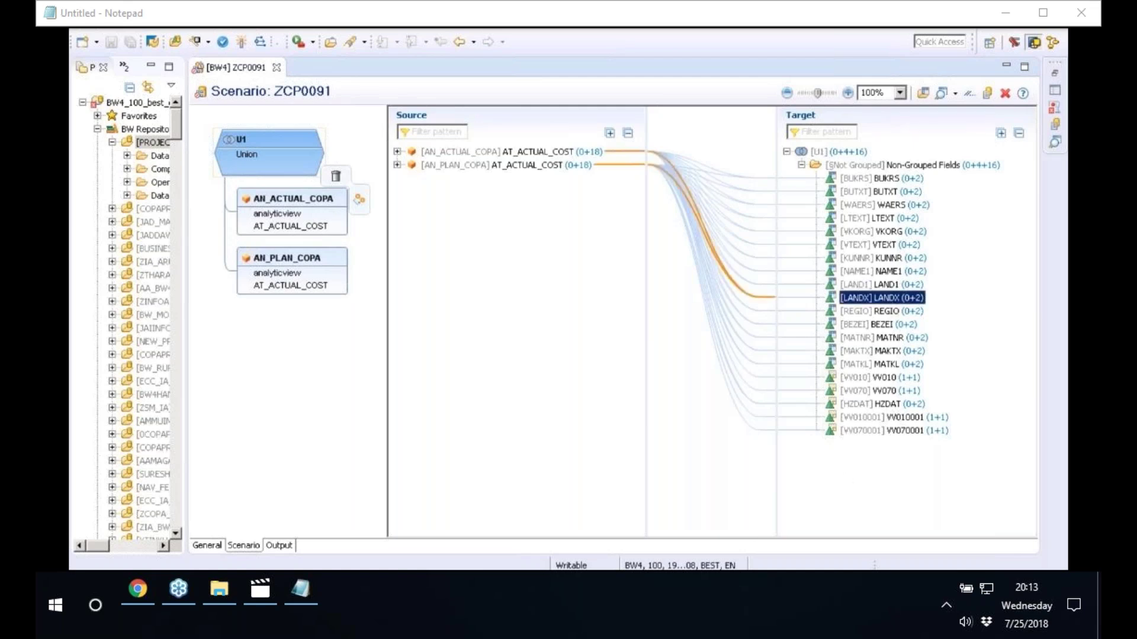
pyautogui.click(886, 193)
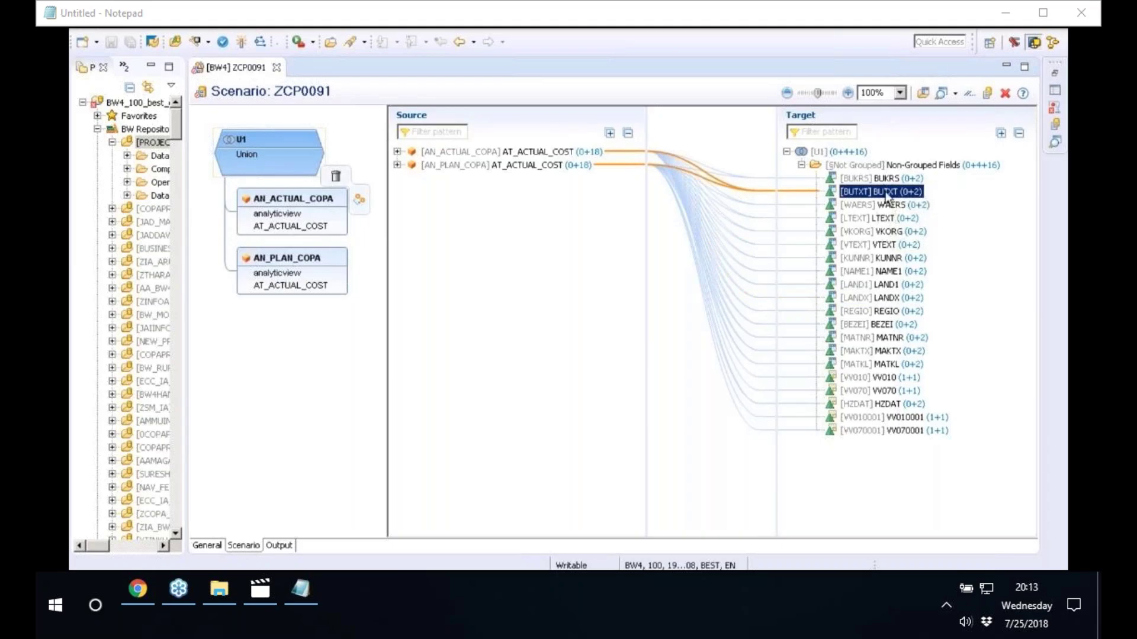
pyautogui.press('Up')
pyautogui.keyDown('shift'); pyautogui.click(888, 196); pyautogui.keyUp('shift')
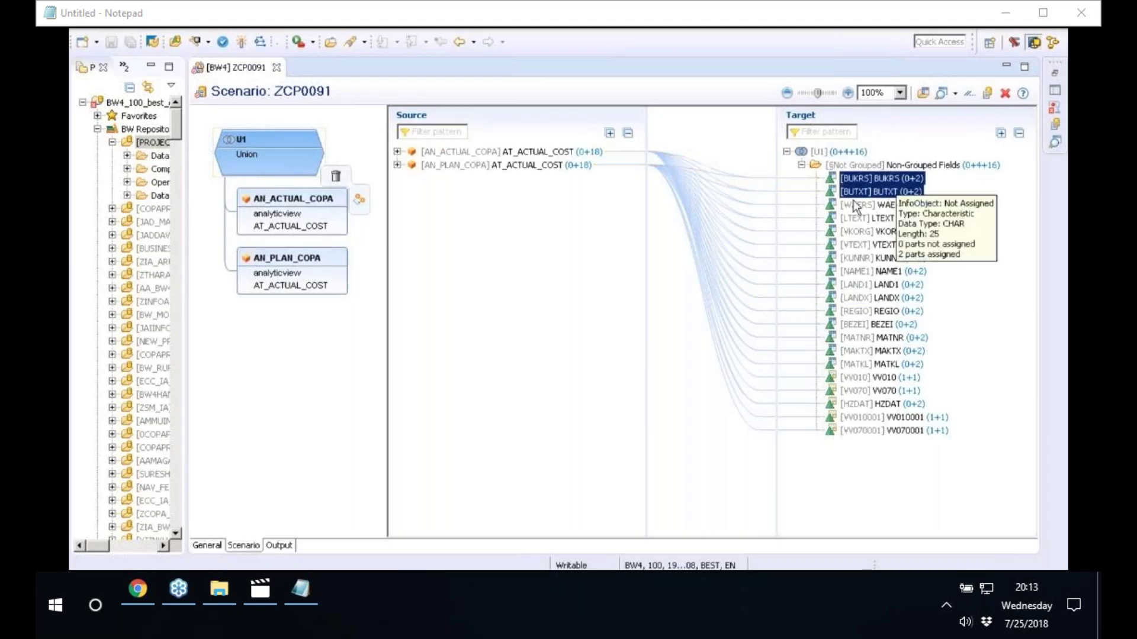
# Delete the AN_ACTUAL_COPA and AN_PLAN_COPA sources from the union U1.
pyautogui.rightClick(317, 201)
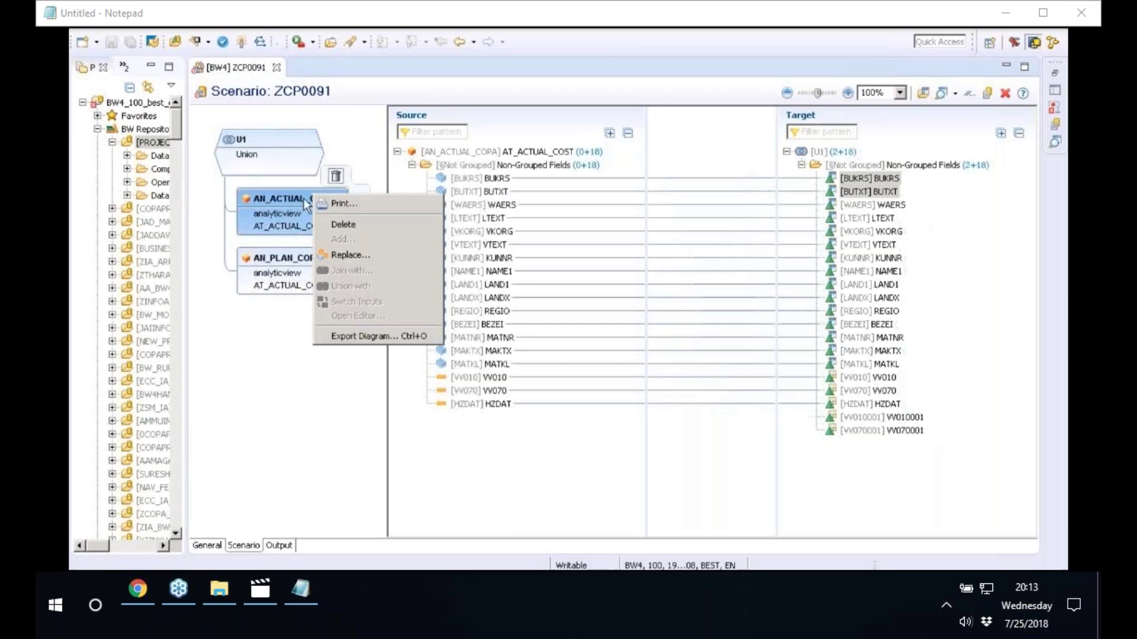
pyautogui.press('Escape')
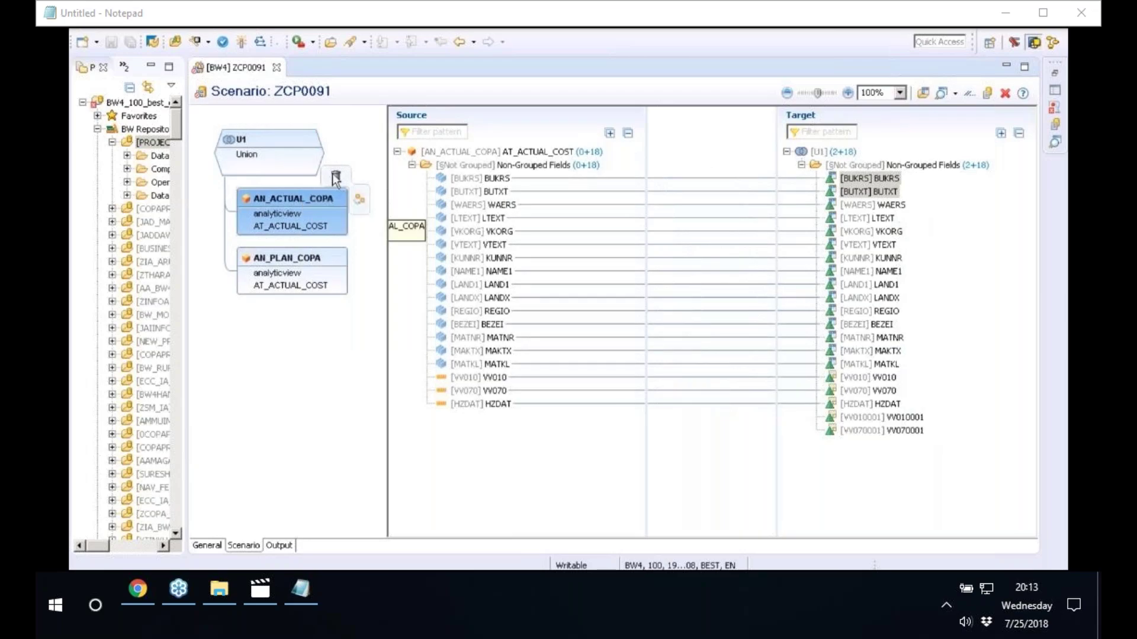
pyautogui.click(335, 177)
pyautogui.click(644, 300)
pyautogui.click(328, 188)
pyautogui.click(335, 177)
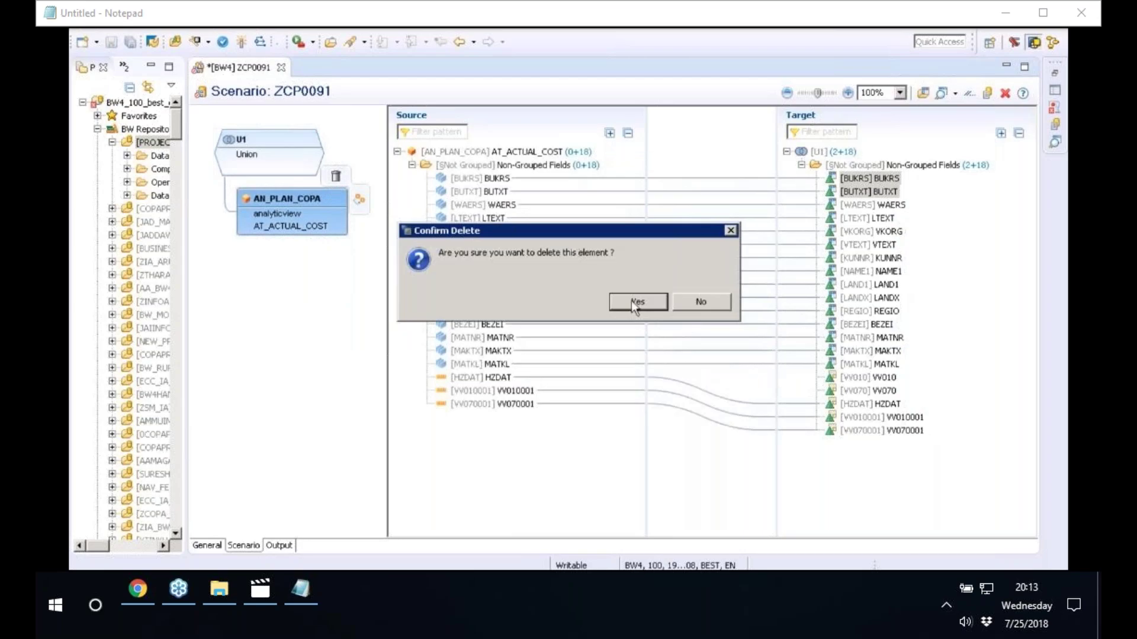
pyautogui.click(631, 301)
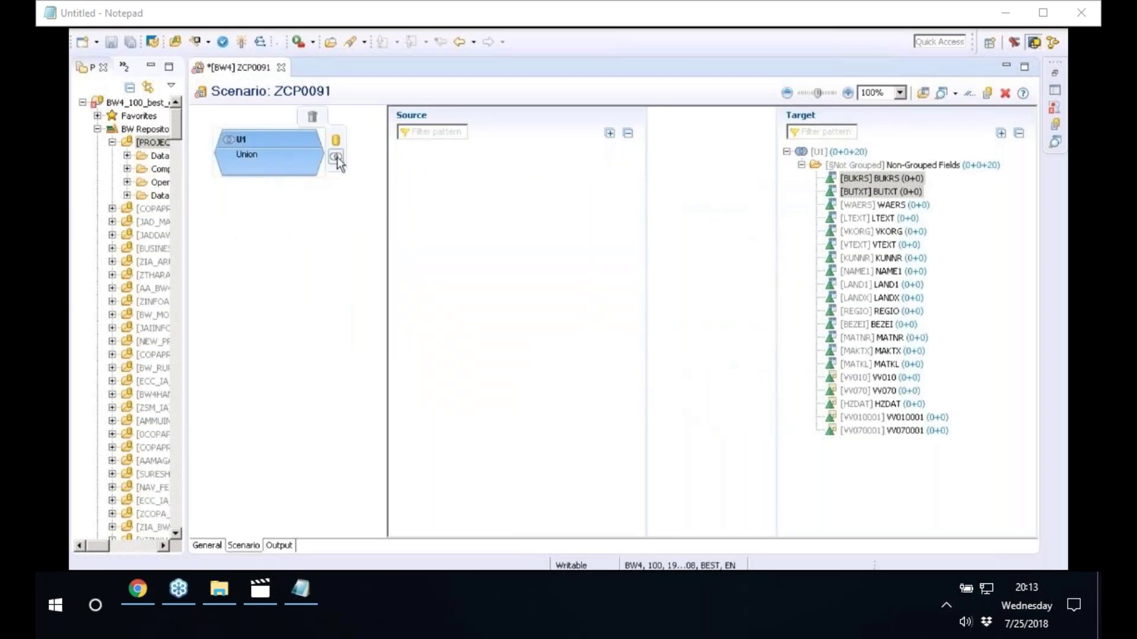
# Add the SAP HANA analytic views AN_ACTUAL_COPA_DATA and AN_PLAN_COPA_DATA as sources of the union U1.
pyautogui.click(335, 157)
pyautogui.click(176, 49)
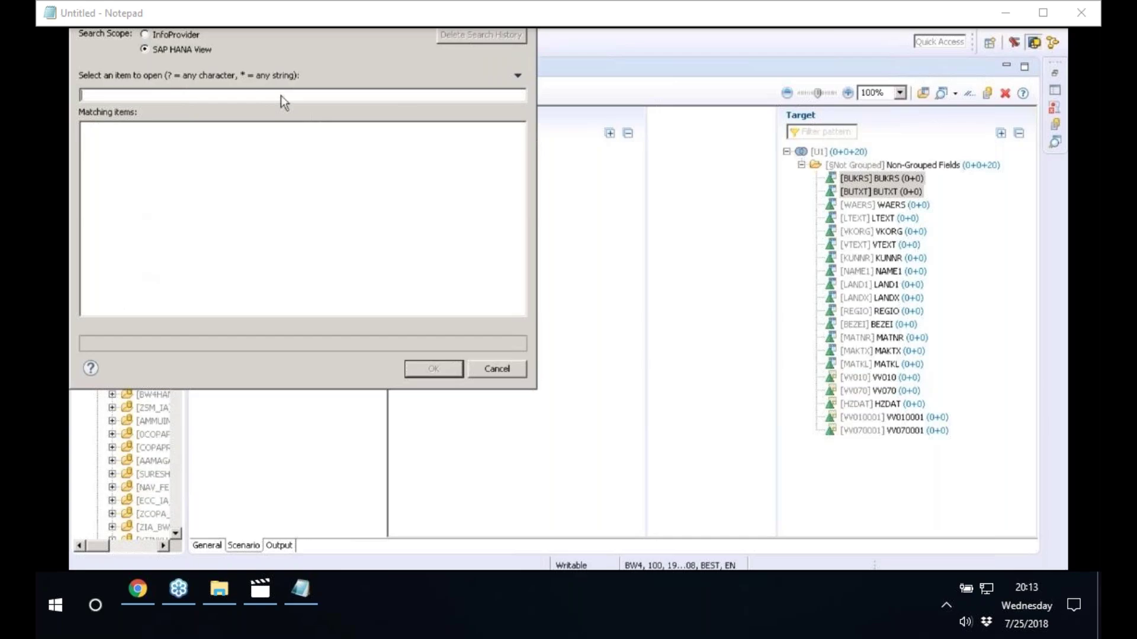
pyautogui.write('new')
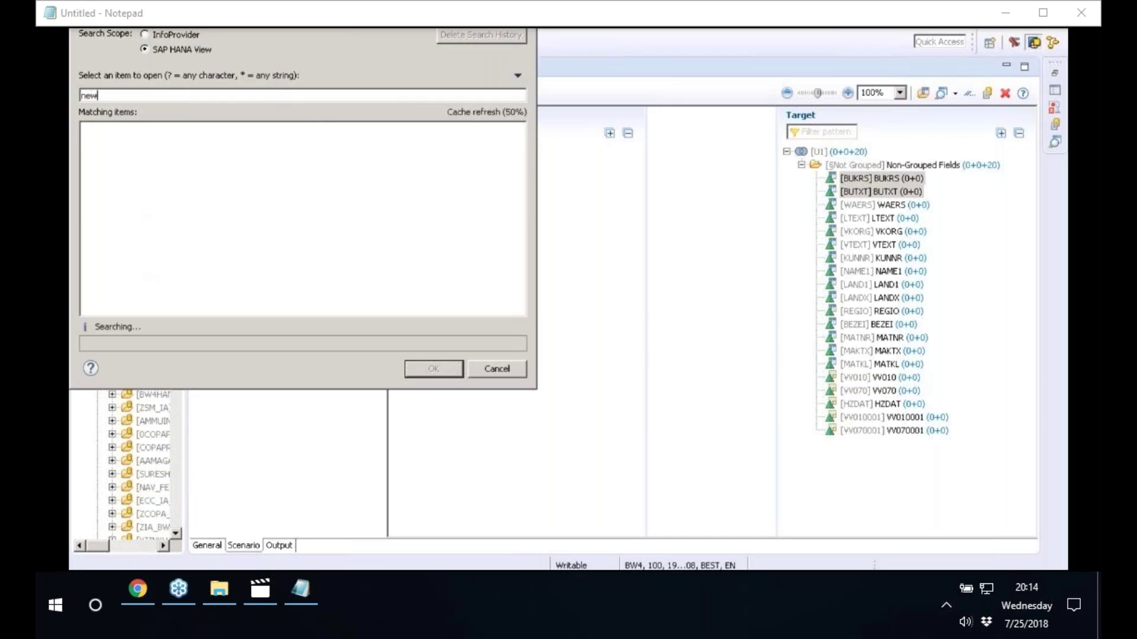
pyautogui.write('_neh')
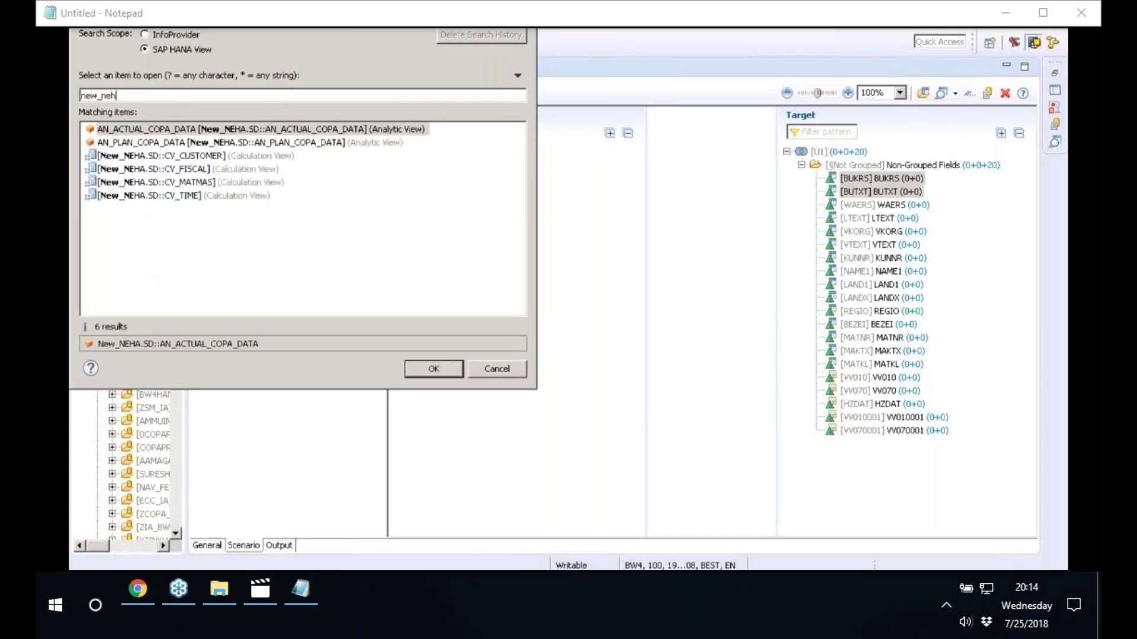
pyautogui.write('a')
pyautogui.click(277, 134)
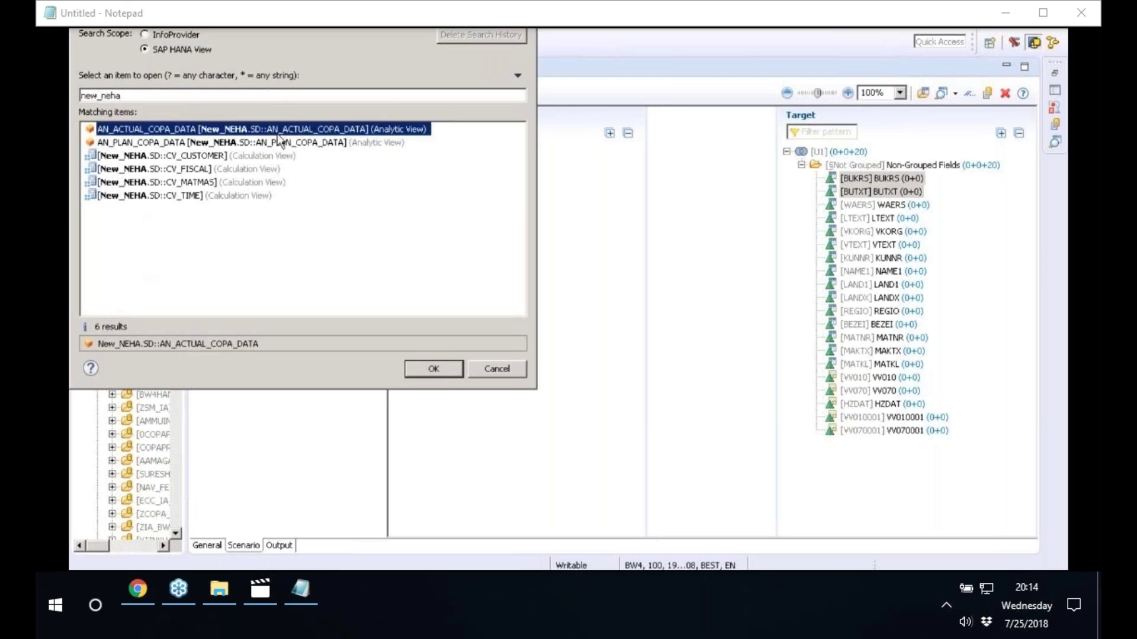
pyautogui.keyDown('ctrl'); pyautogui.click(278, 144); pyautogui.keyUp('ctrl')
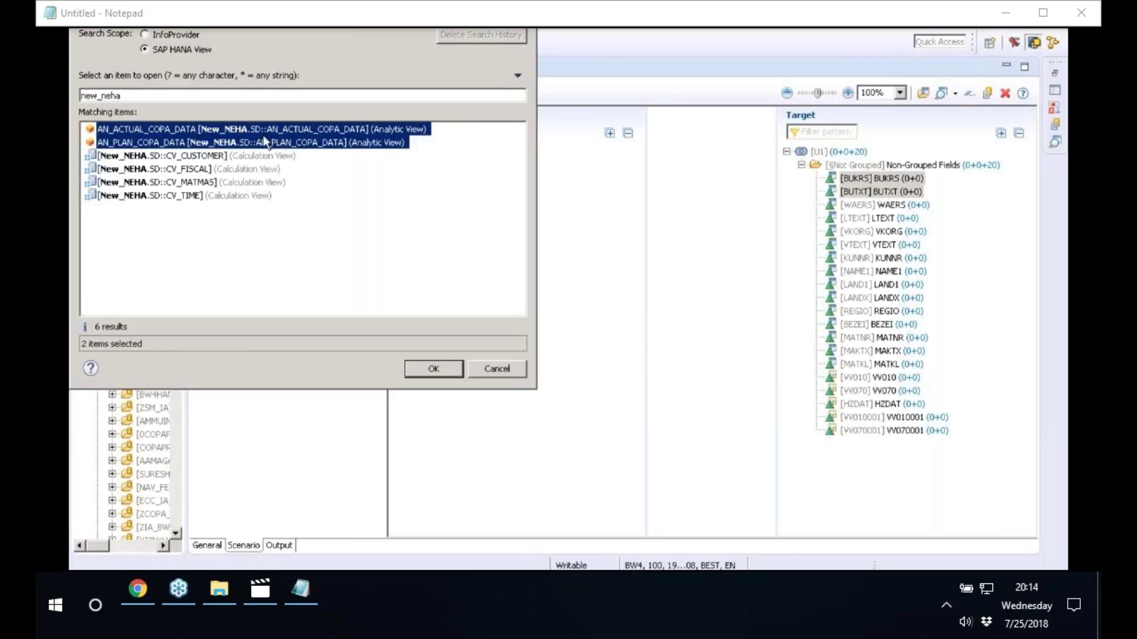
pyautogui.click(457, 368)
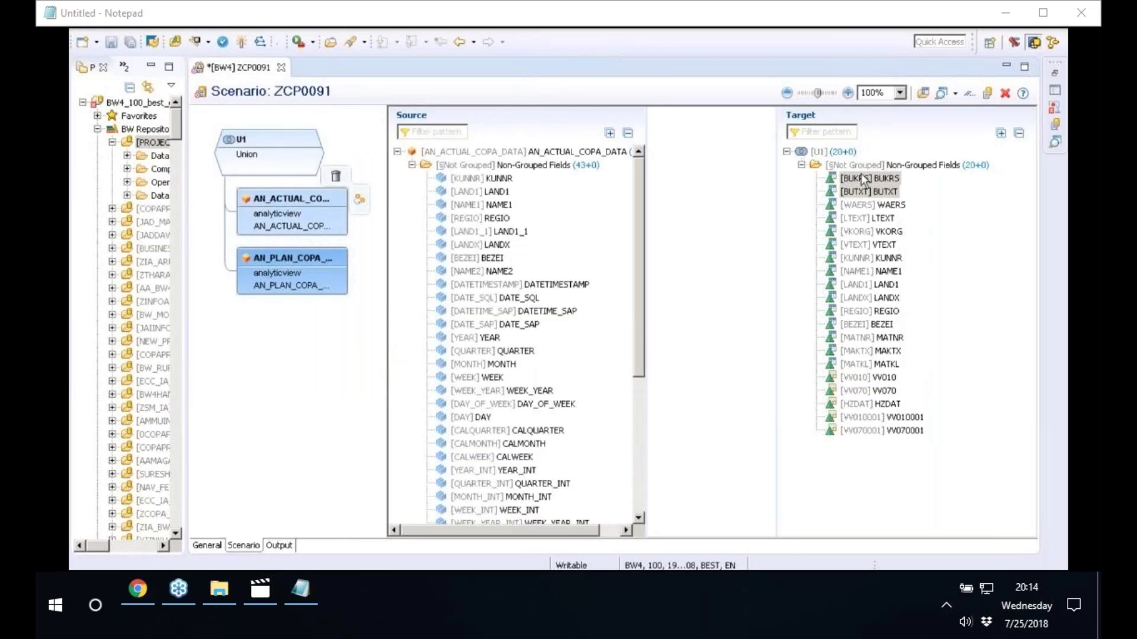
# Remove all existing fields from the union target U1.
pyautogui.click(841, 152)
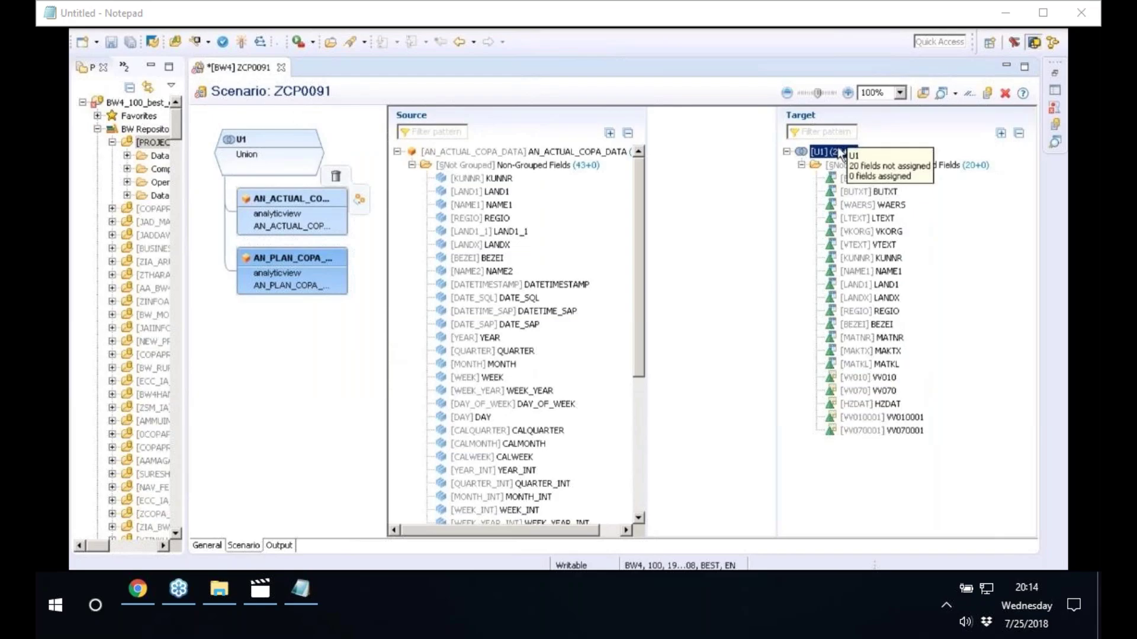
pyautogui.rightClick(840, 153)
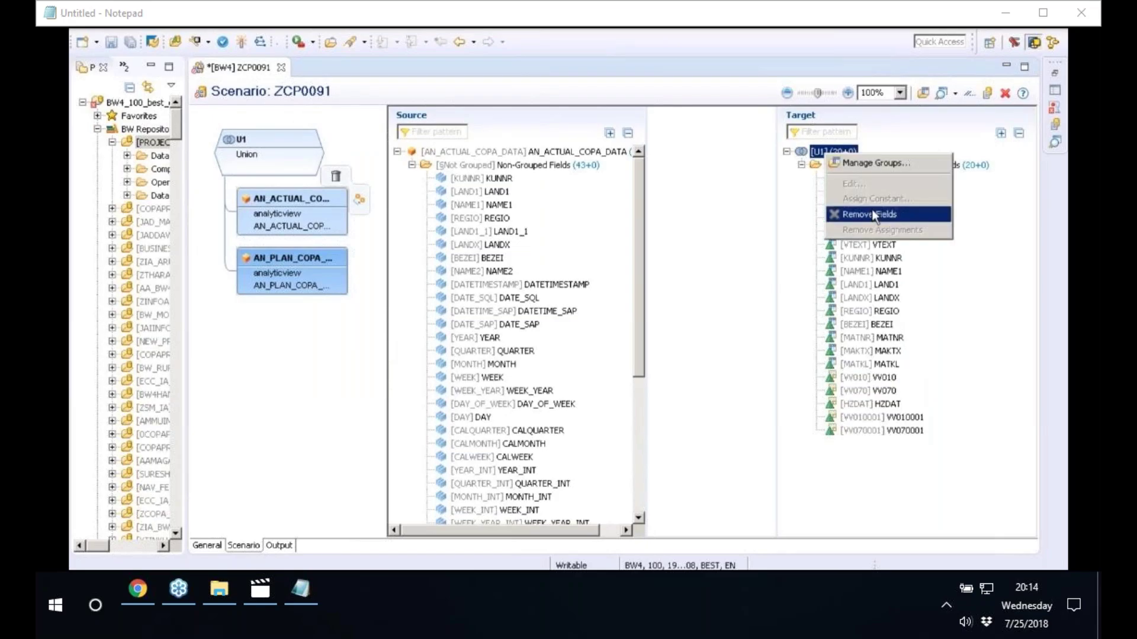
pyautogui.click(872, 214)
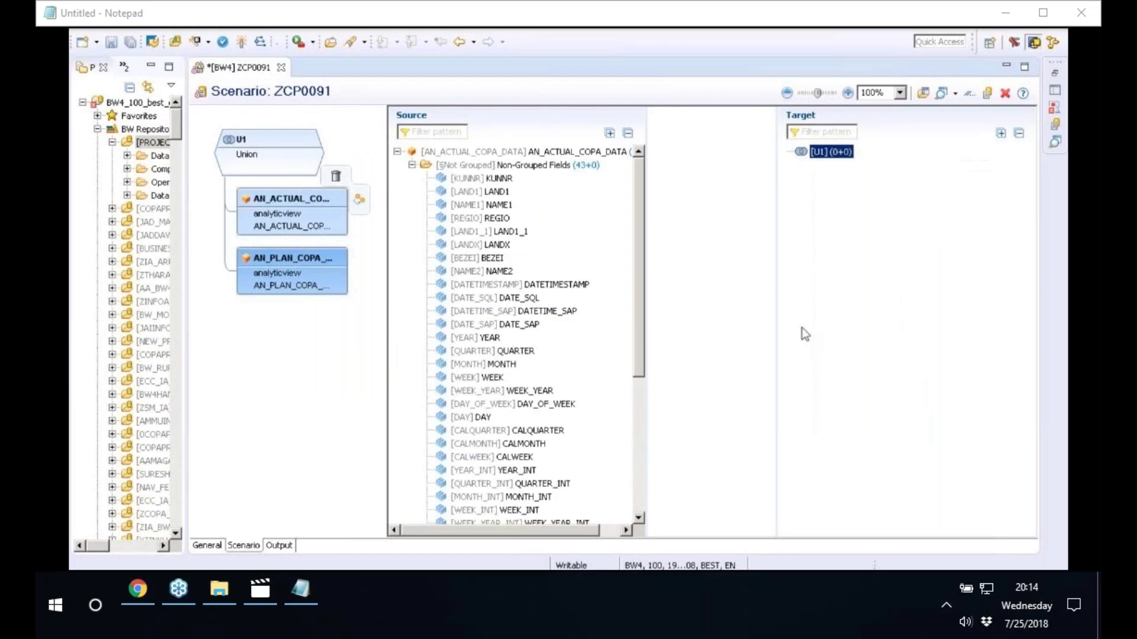
# Create assignments to the union target U1 for the AN_ACTUAL_COPA_DATA fields KUNNR, BUKRS and VV010.
pyautogui.click(411, 166)
pyautogui.click(412, 166)
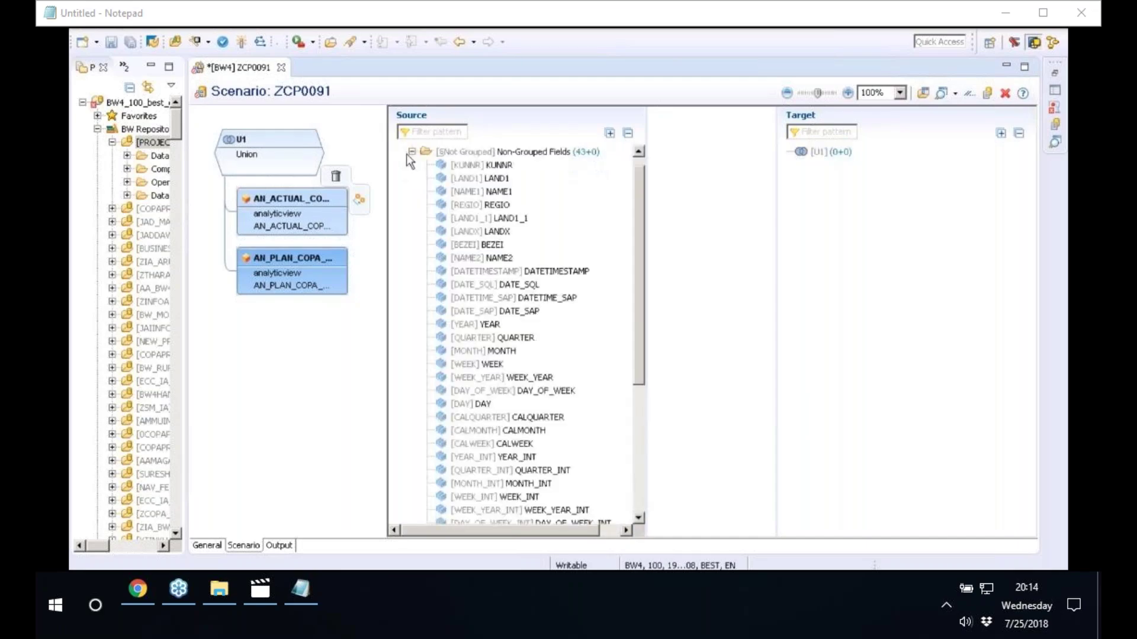
pyautogui.click(272, 141)
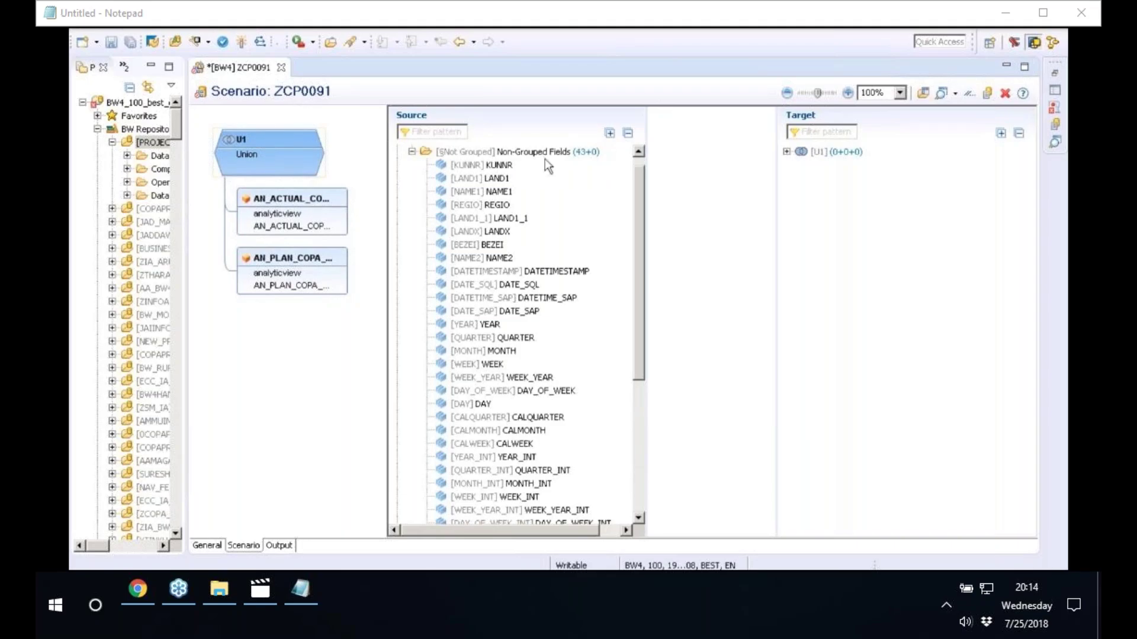
pyautogui.rightClick(491, 162)
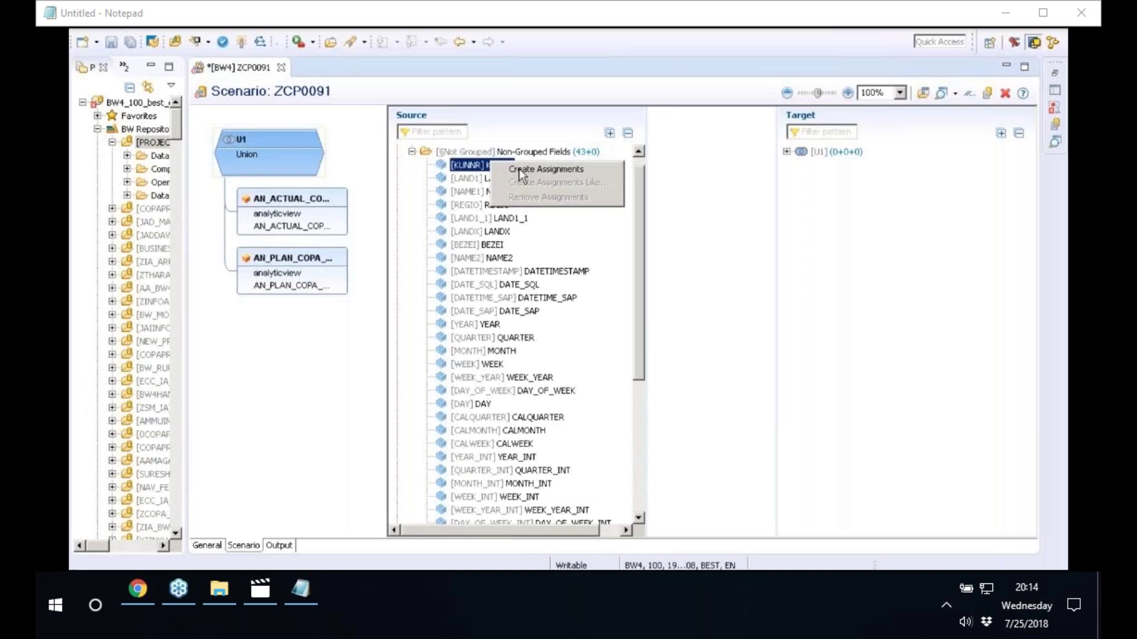
pyautogui.click(518, 169)
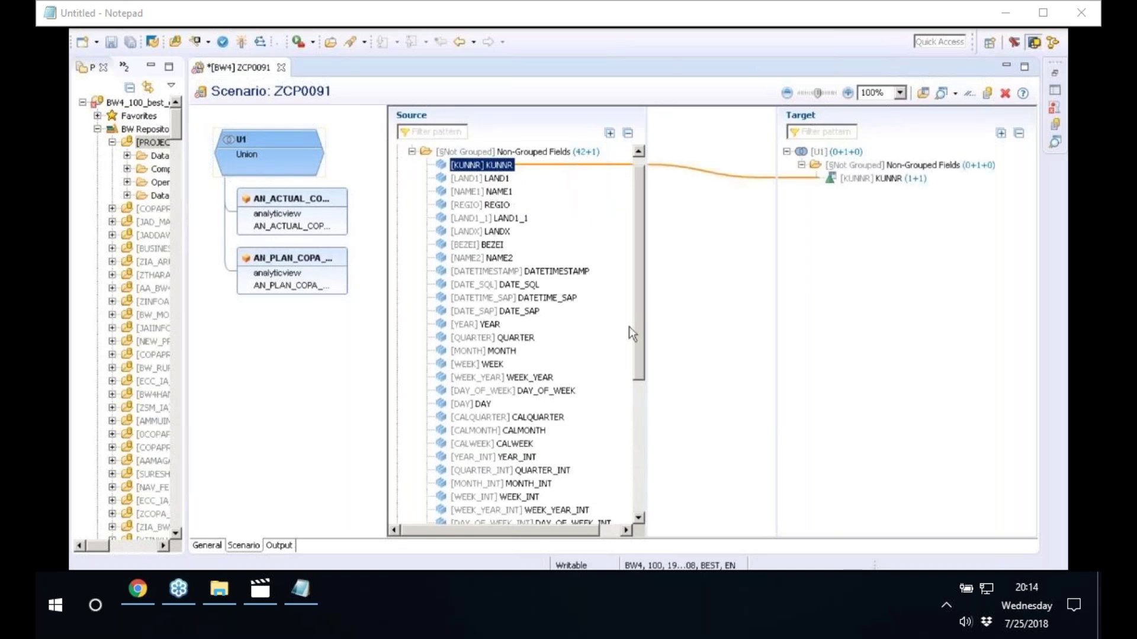
pyautogui.scroll(-3, 629, 326)
pyautogui.scroll(-3, 483, 400)
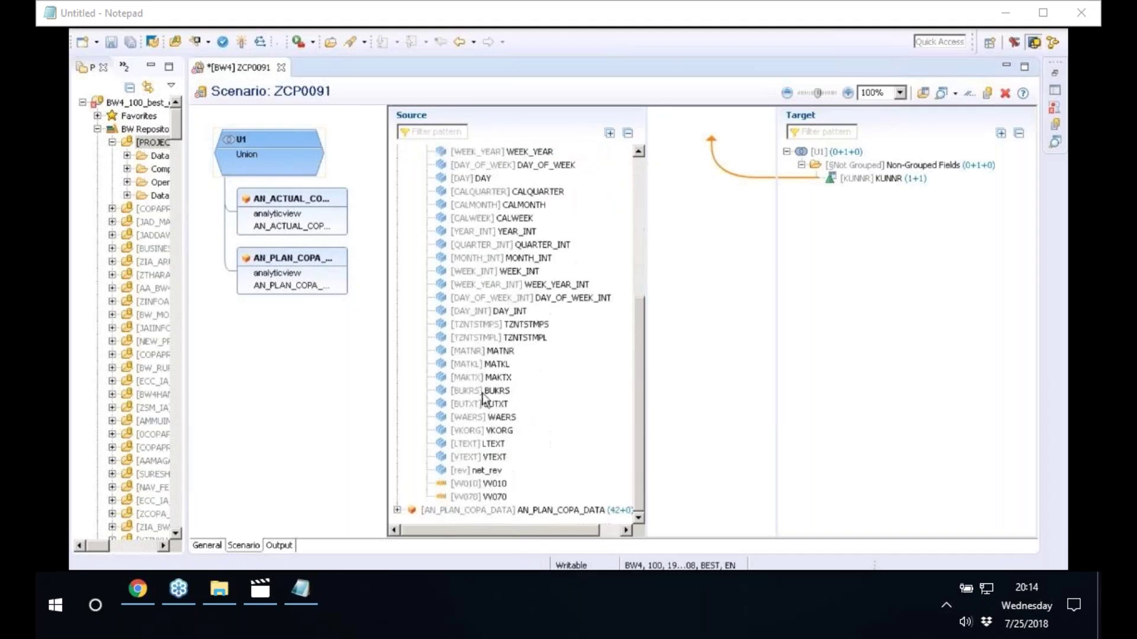
pyautogui.click(483, 393)
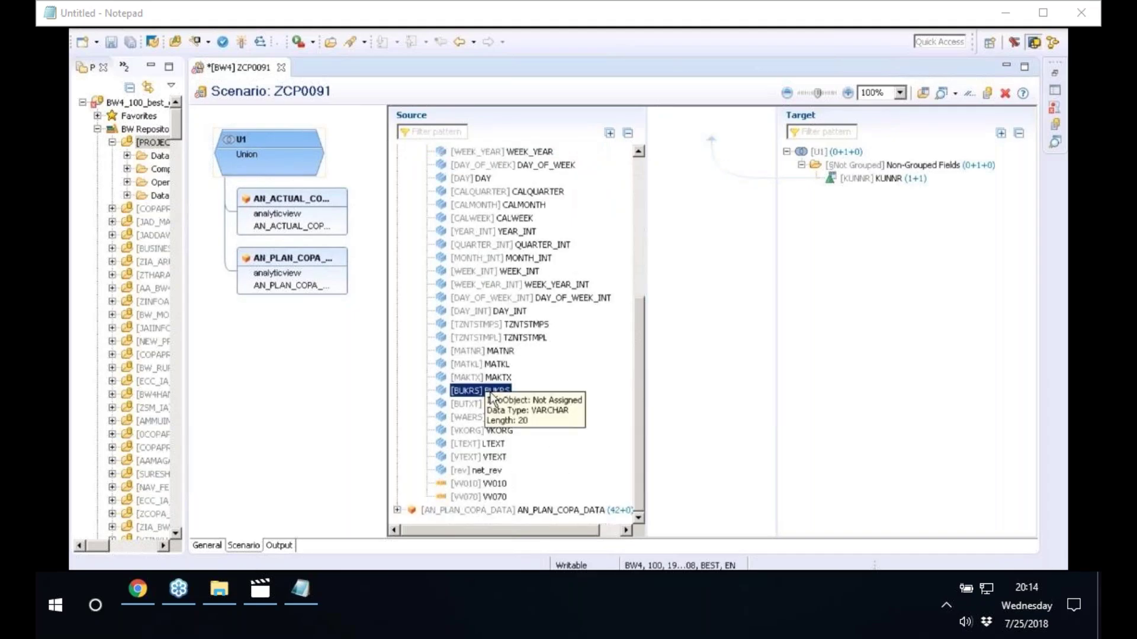
pyautogui.rightClick(476, 391)
pyautogui.click(498, 395)
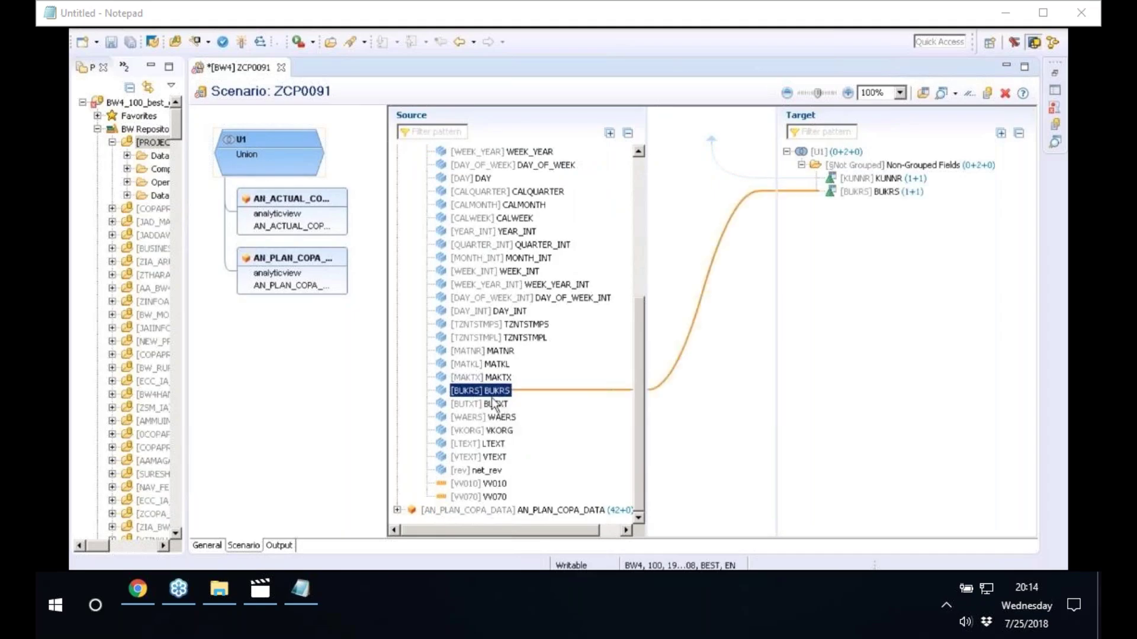
pyautogui.rightClick(487, 484)
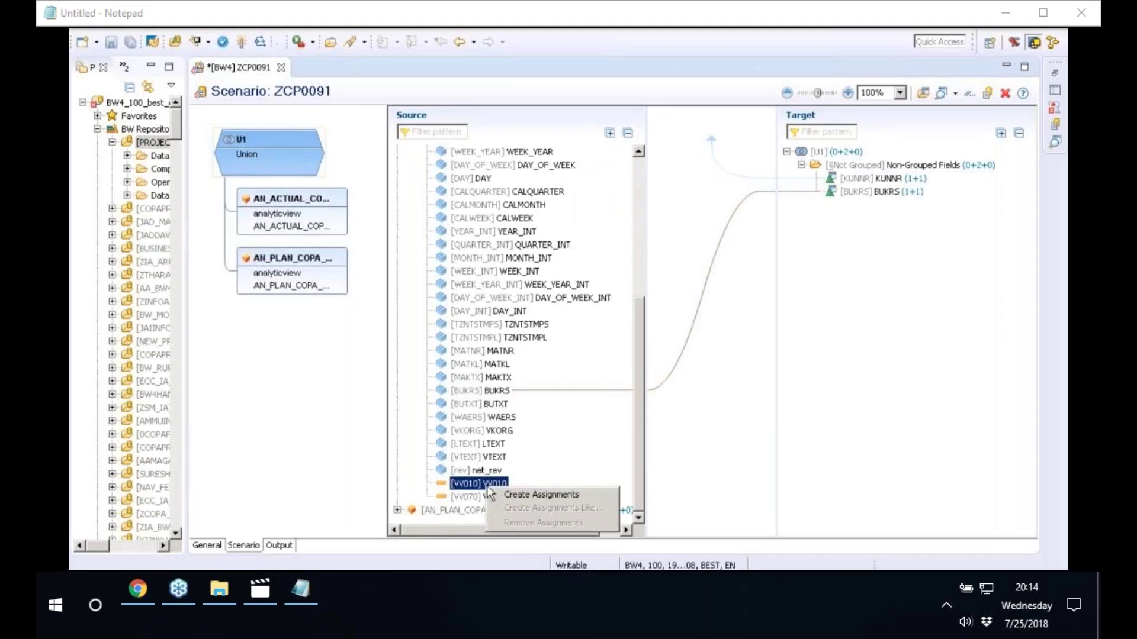
pyautogui.click(525, 491)
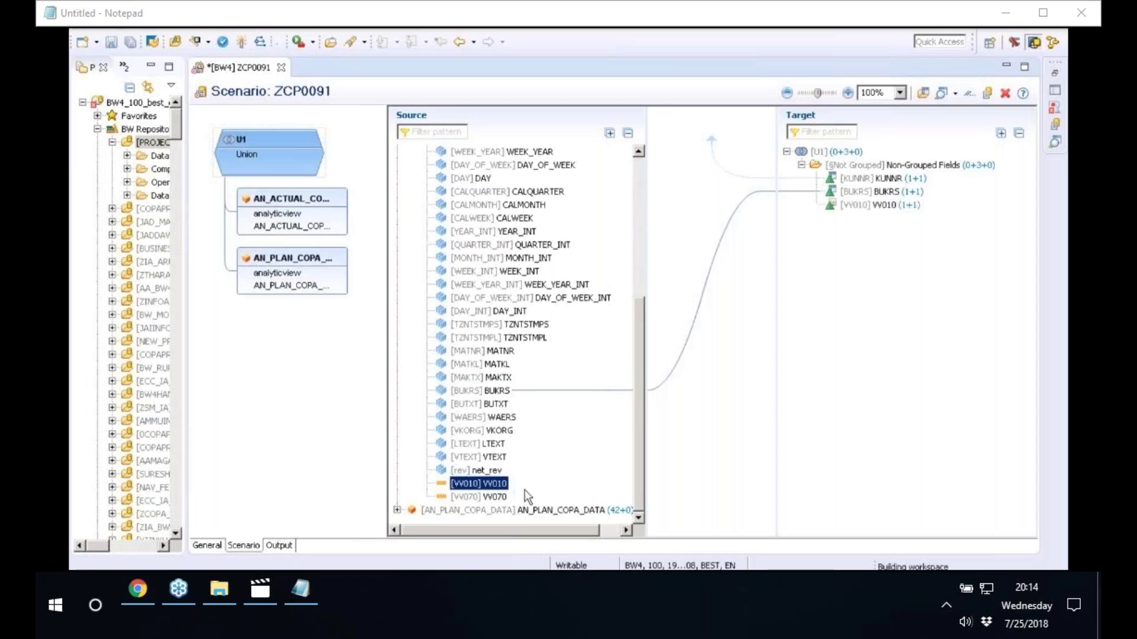
# Create assignments to the union target U1 for the AN_PLAN_COPA_DATA fields VV010001 and VV070001.
pyautogui.click(396, 510)
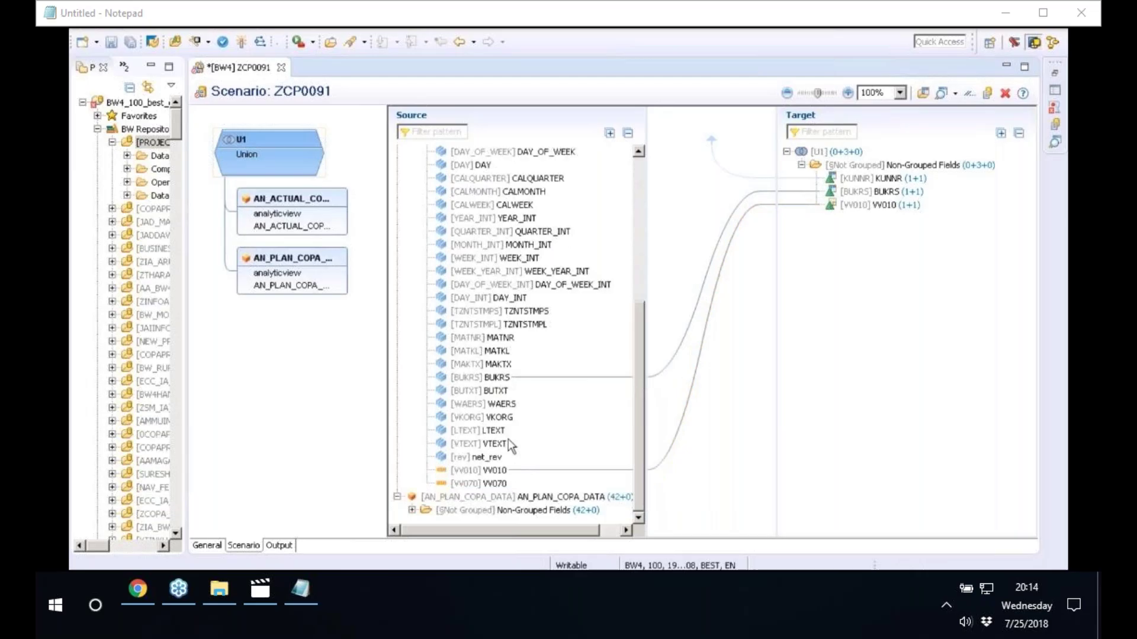
pyautogui.click(412, 510)
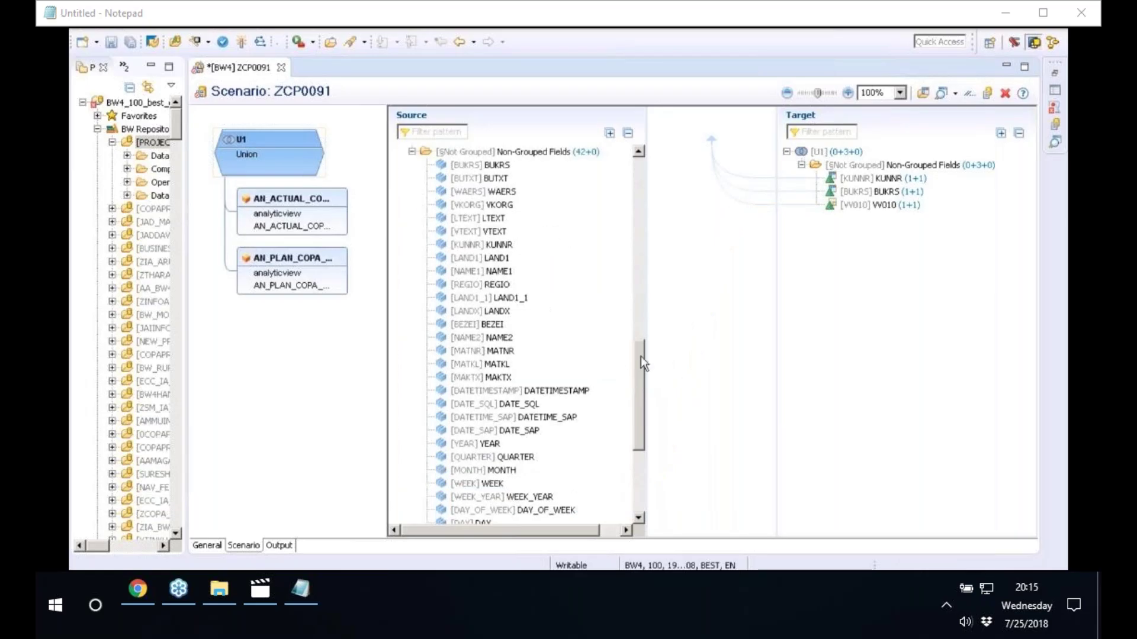
pyautogui.scroll(2, 461, 228)
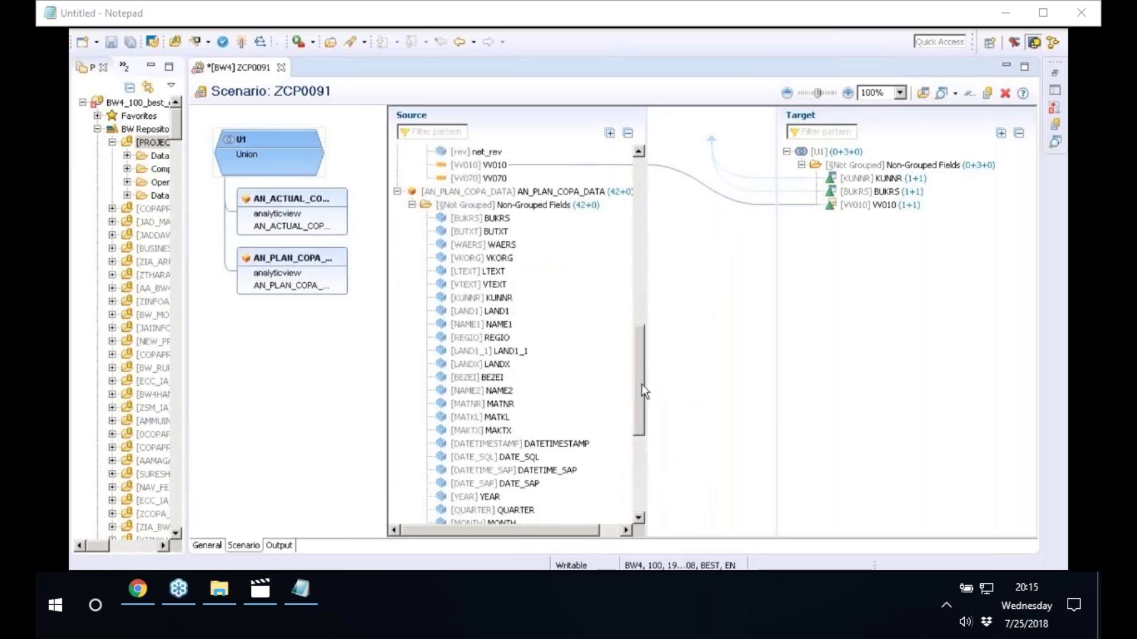
pyautogui.moveTo(641, 385); pyautogui.dragTo(609, 485)
pyautogui.click(497, 501)
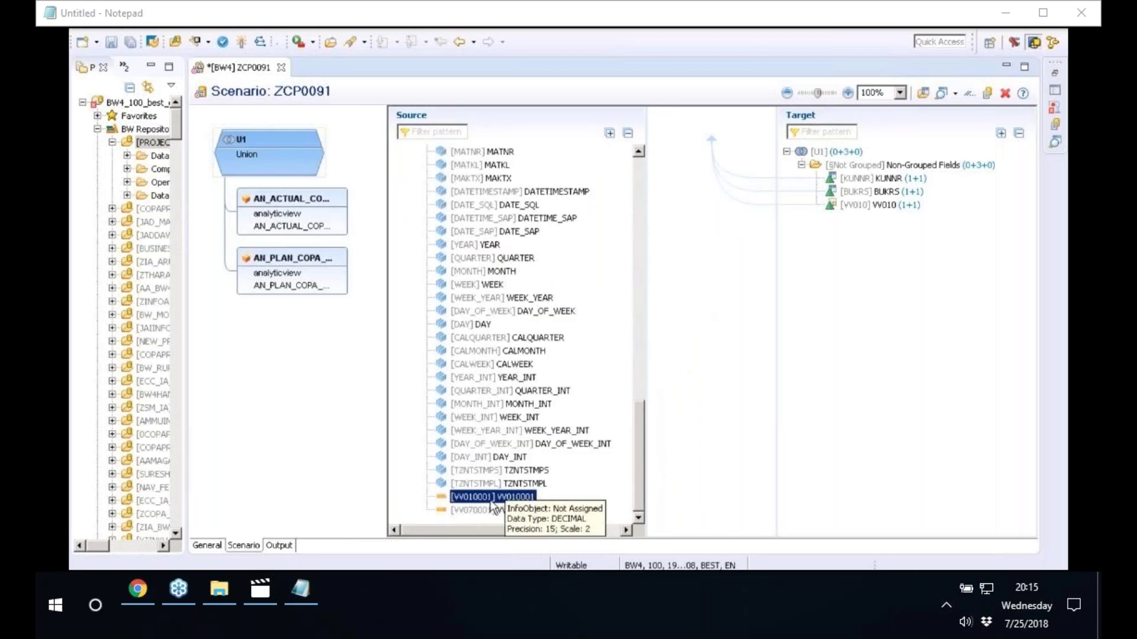
pyautogui.rightClick(490, 500)
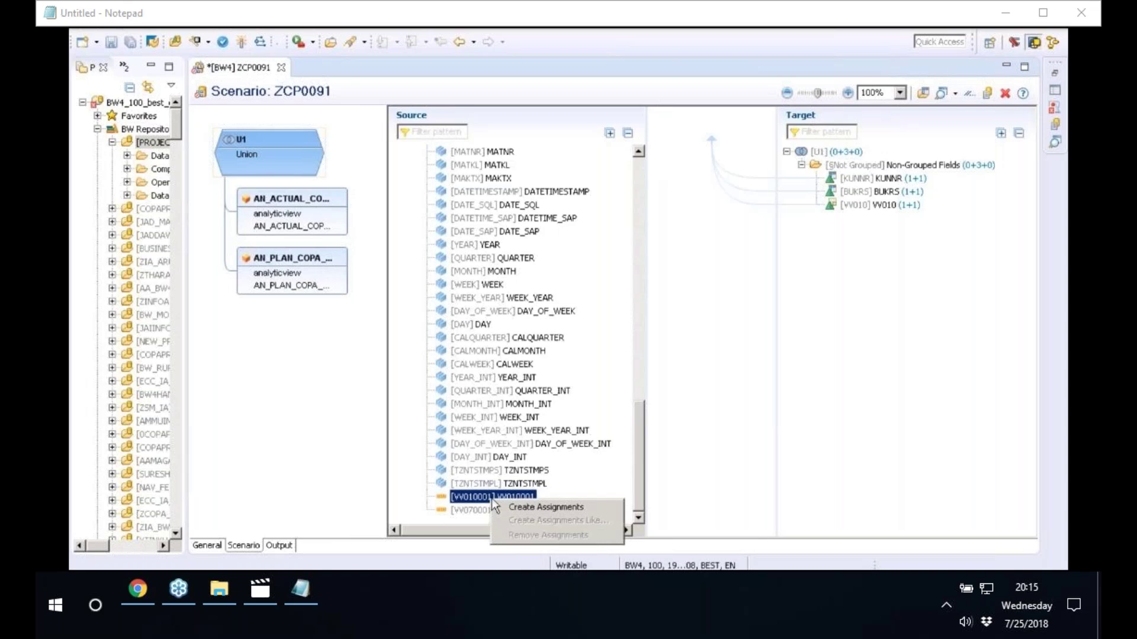
pyautogui.click(523, 508)
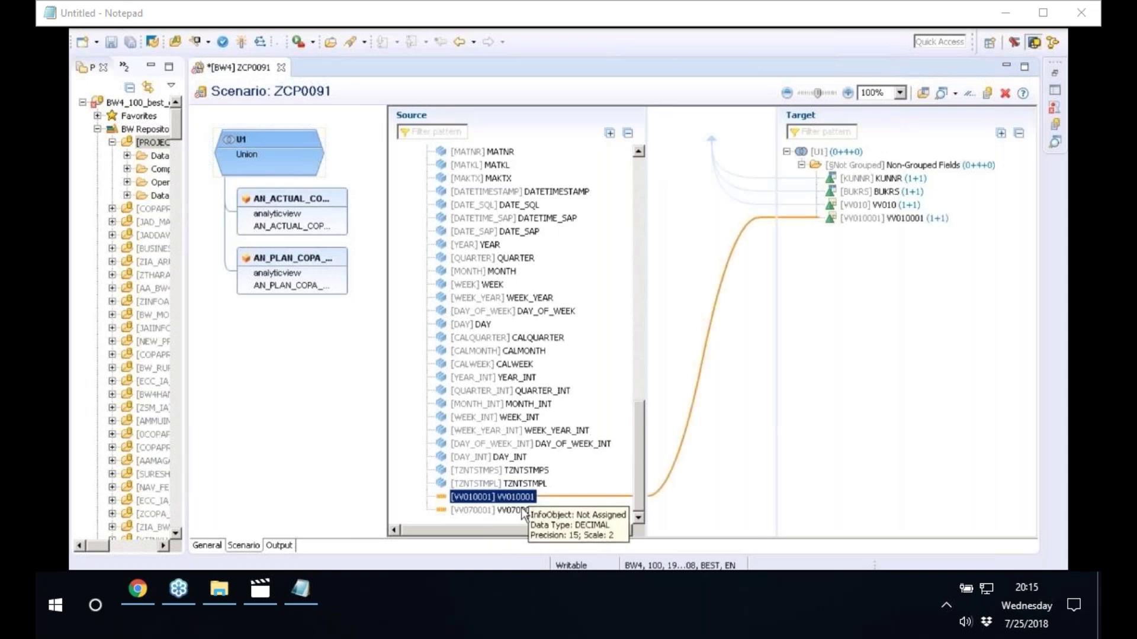
pyautogui.click(515, 510)
pyautogui.rightClick(515, 510)
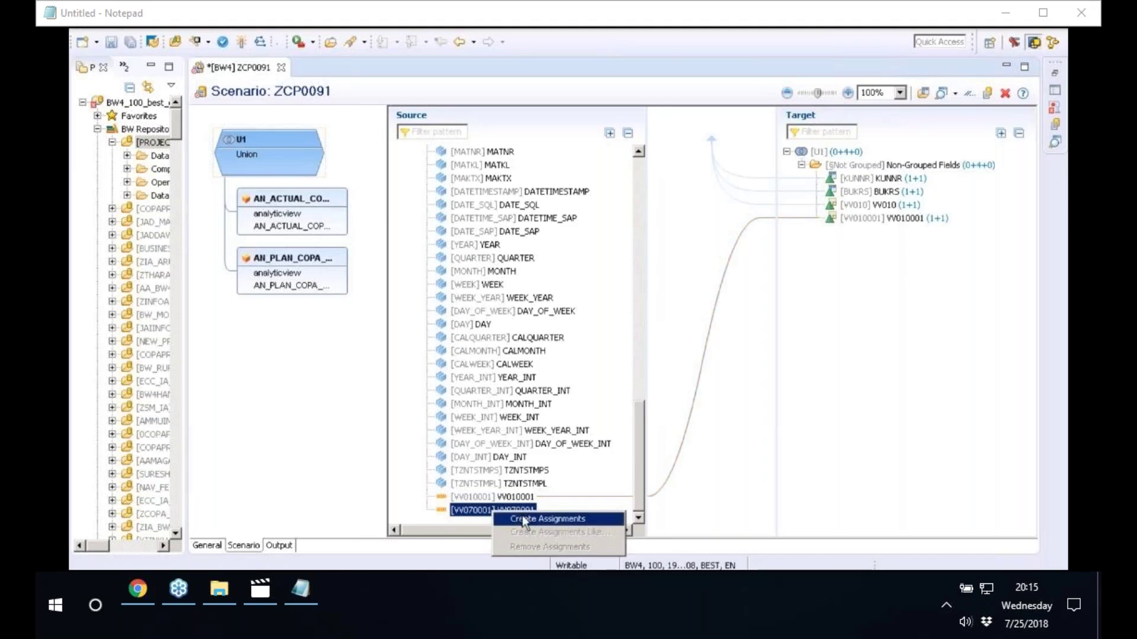
pyautogui.click(547, 522)
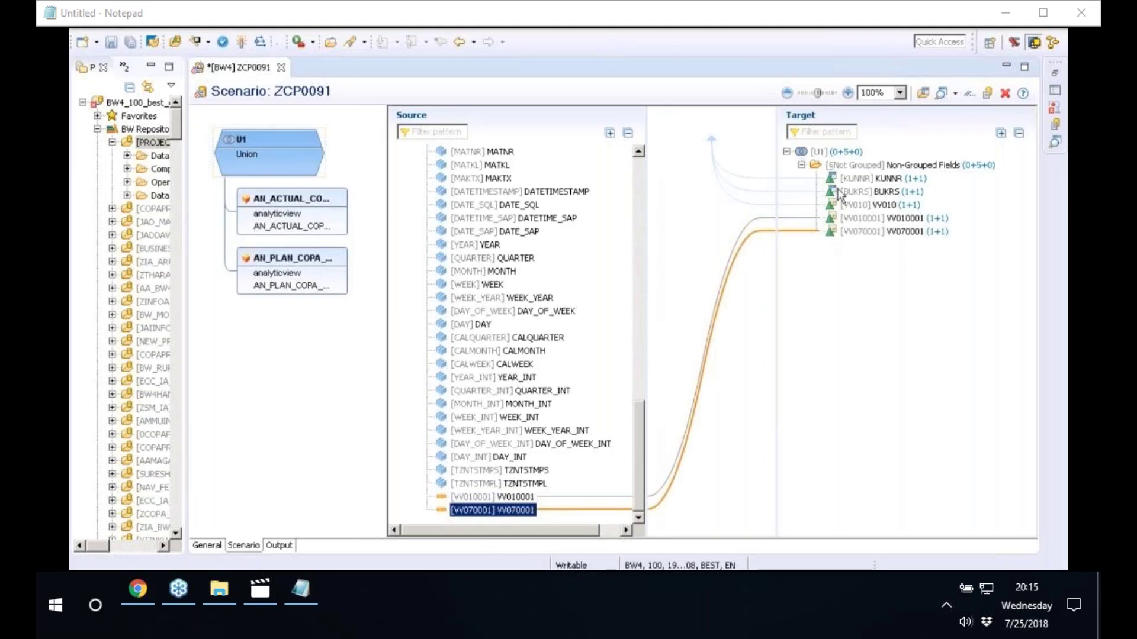
# Check the source assignments of the target fields KUNNR and BUKRS.
pyautogui.click(857, 179)
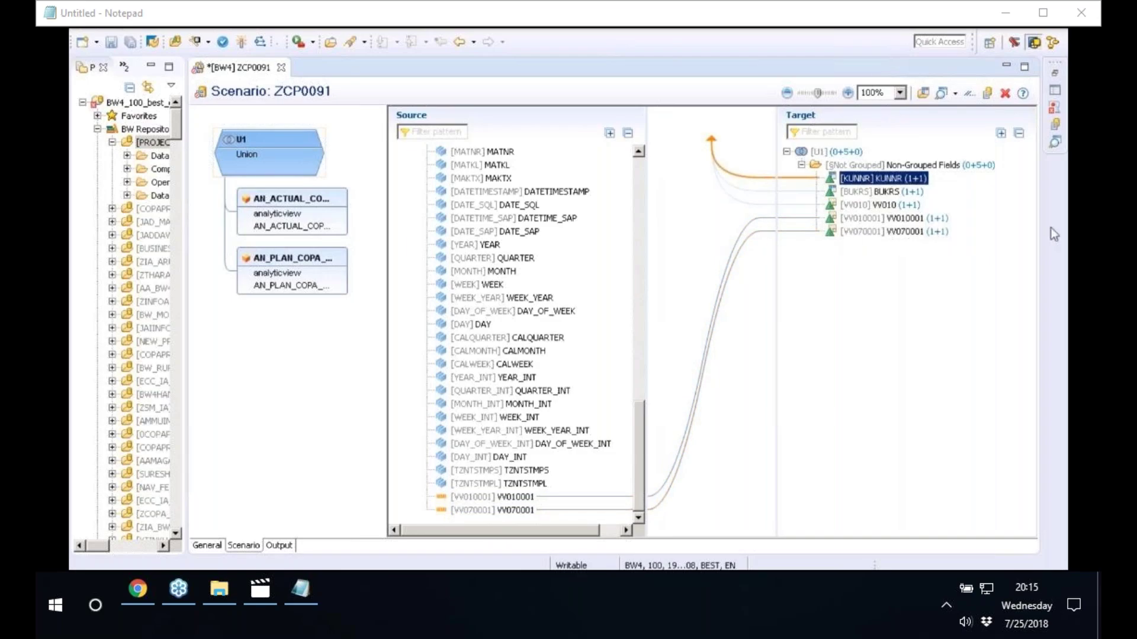
pyautogui.click(881, 197)
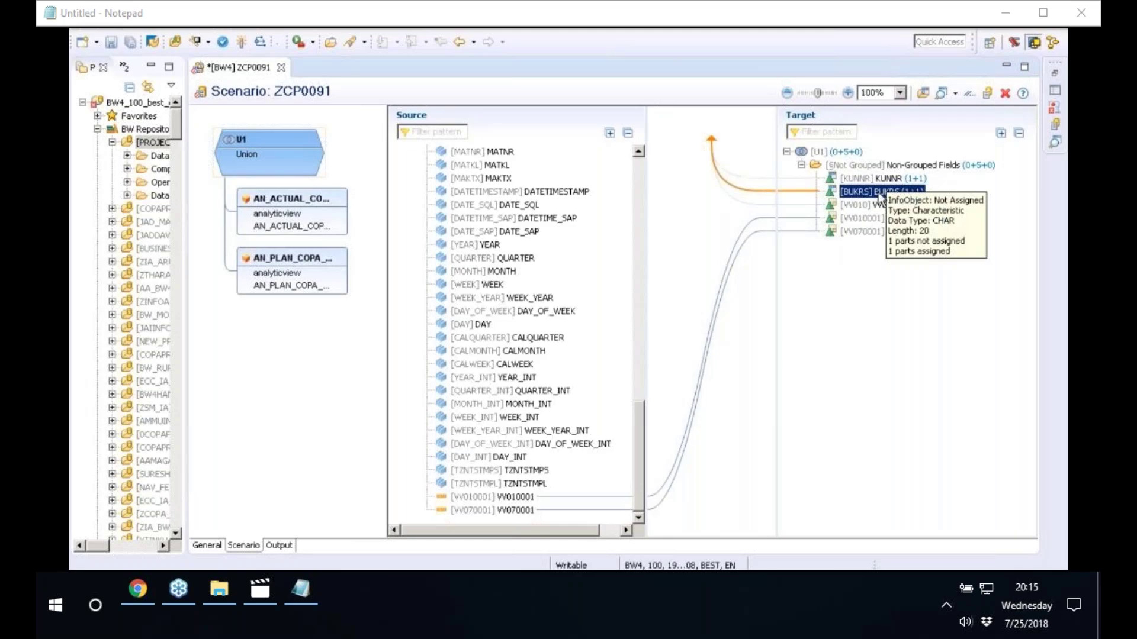
# Check which source fields are assigned to the target fields VV010, VV010001, VV070001, KUNNR and BUKRS.
pyautogui.click(882, 205)
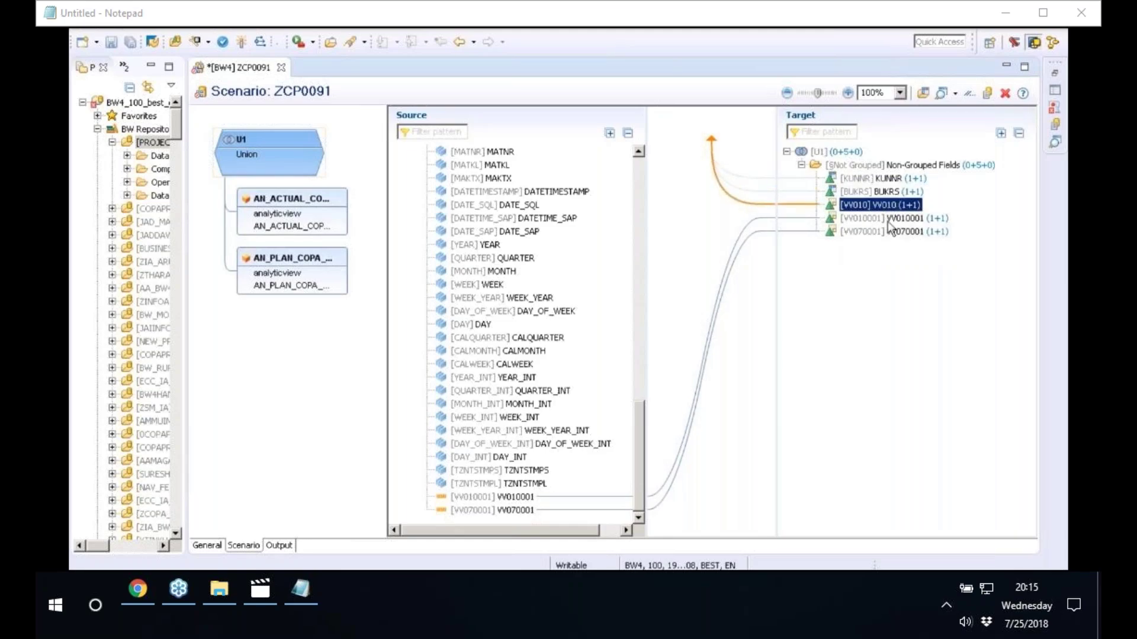
pyautogui.click(888, 219)
pyautogui.click(882, 232)
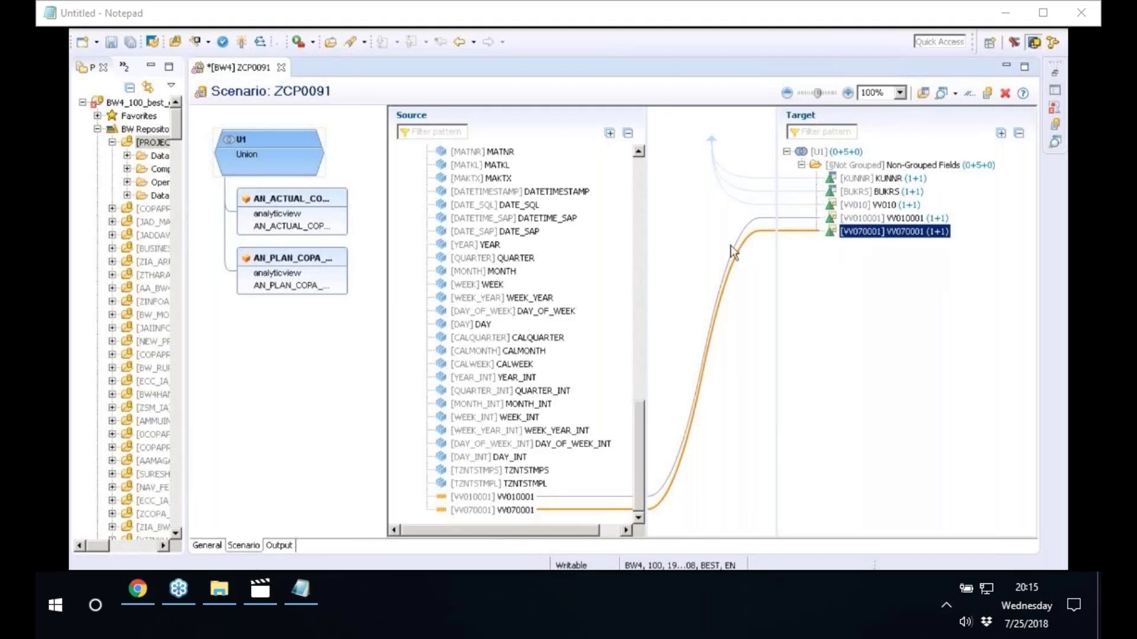
pyautogui.click(635, 208)
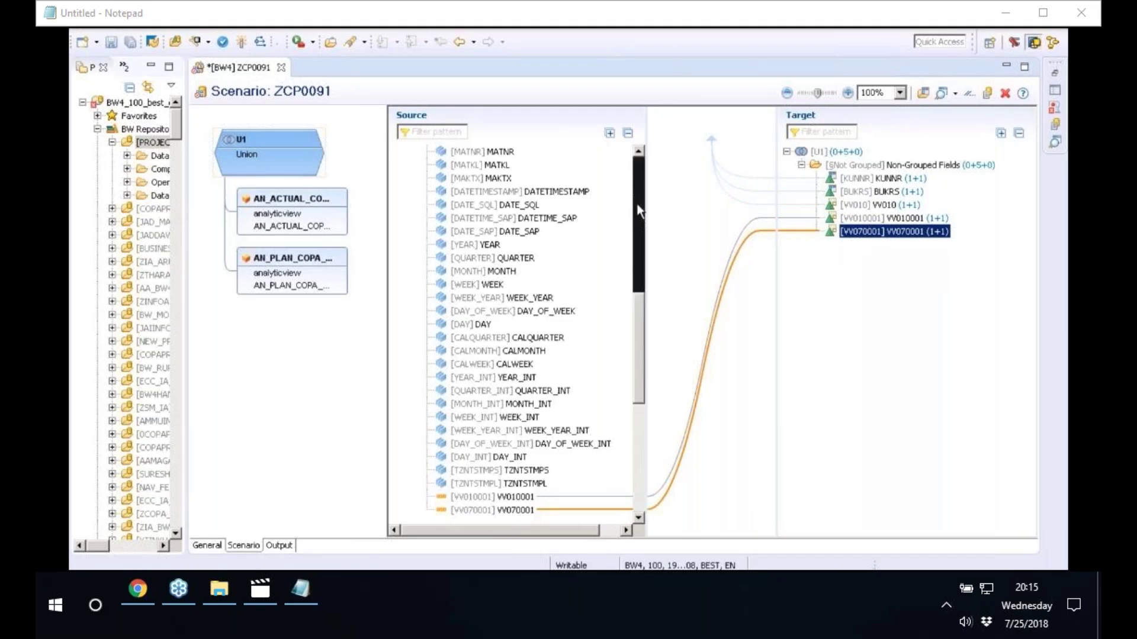
pyautogui.click(638, 193)
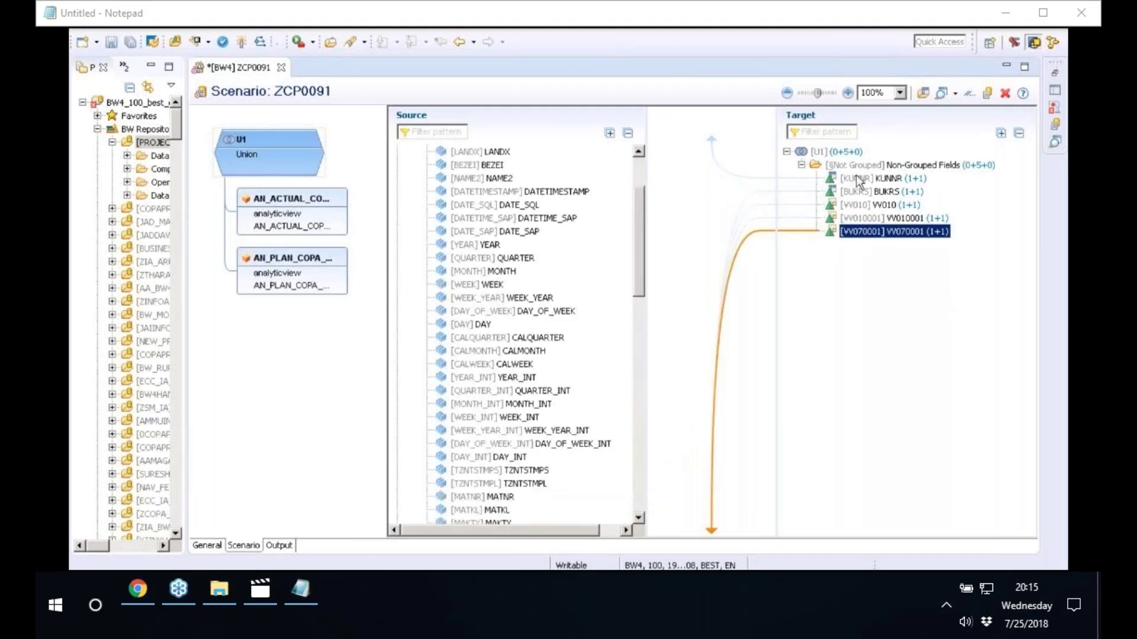
pyautogui.click(858, 180)
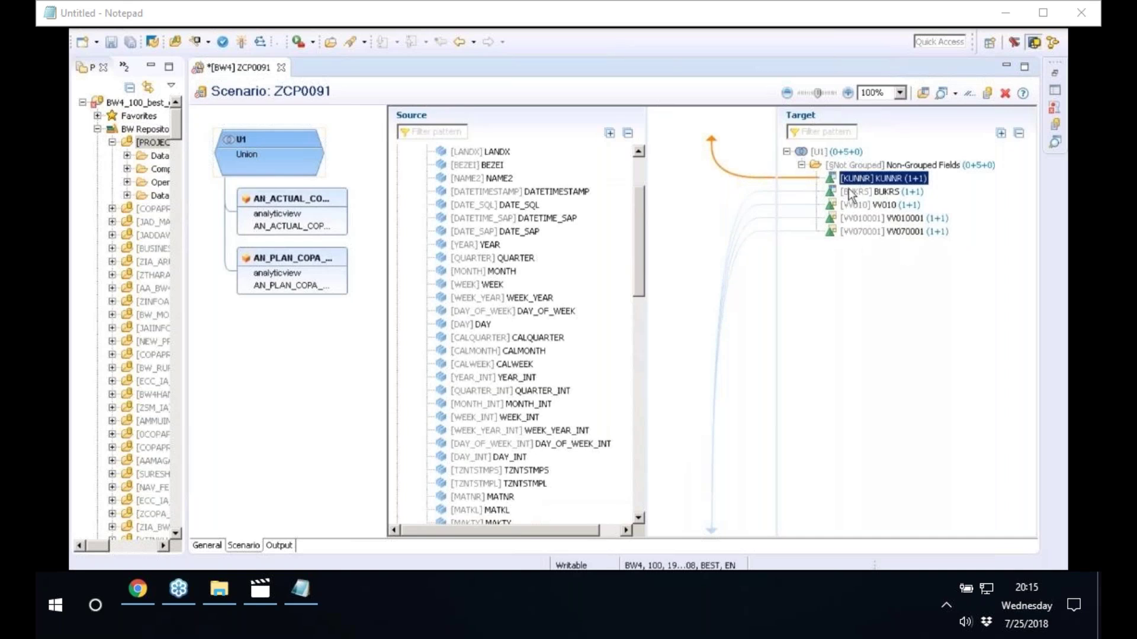
pyautogui.click(857, 193)
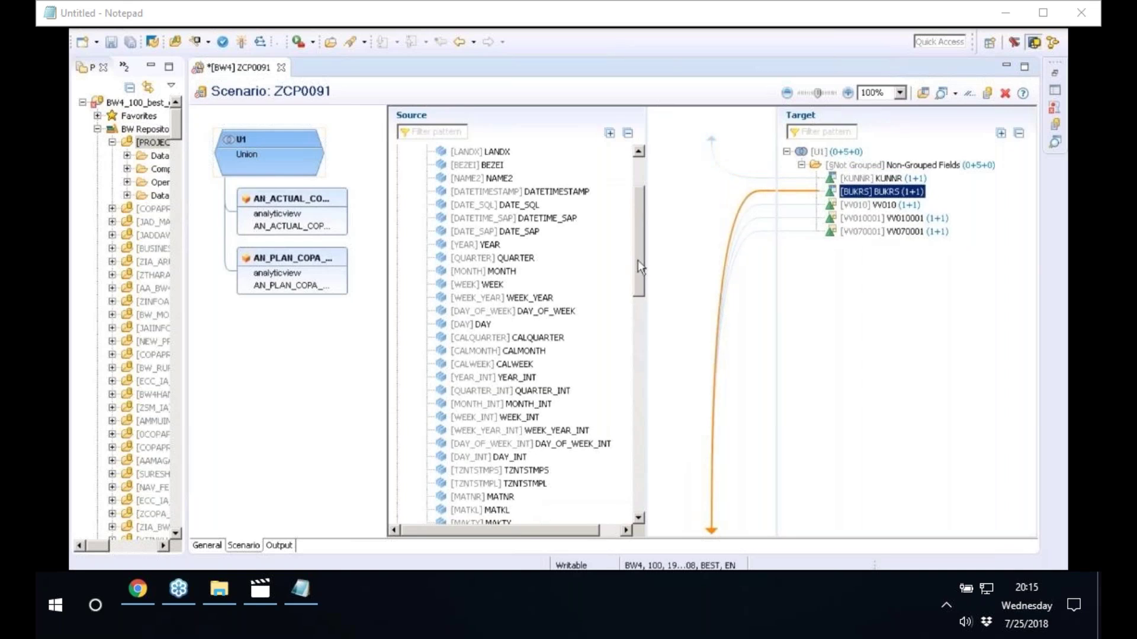
# Assign the AN_PLAN_COPA_DATA fields KUNNR and BUKRS to the existing target fields KUNNR and BUKRS of U1.
pyautogui.moveTo(637, 261); pyautogui.dragTo(635, 177)
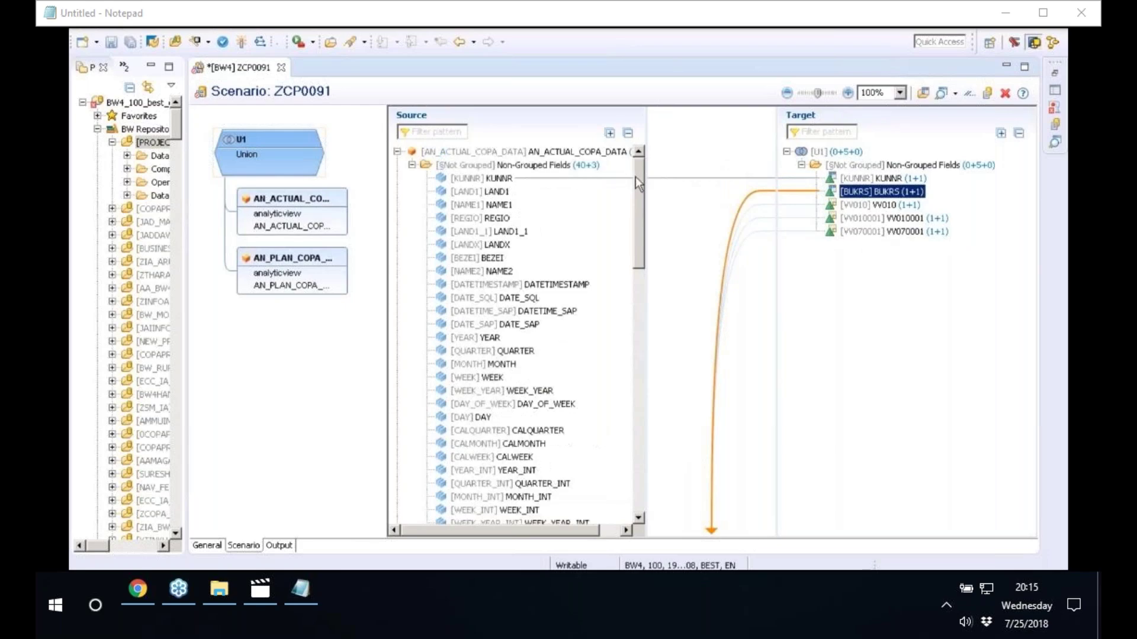
pyautogui.moveTo(638, 210); pyautogui.dragTo(648, 376)
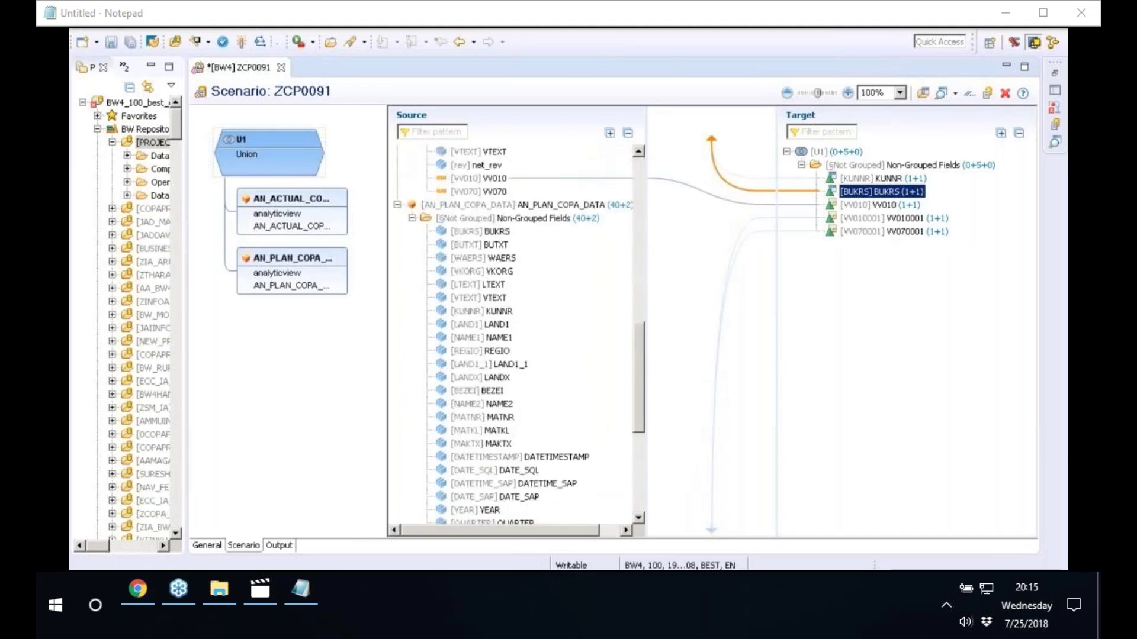
pyautogui.moveTo(494, 311); pyautogui.dragTo(872, 184)
pyautogui.click(872, 185)
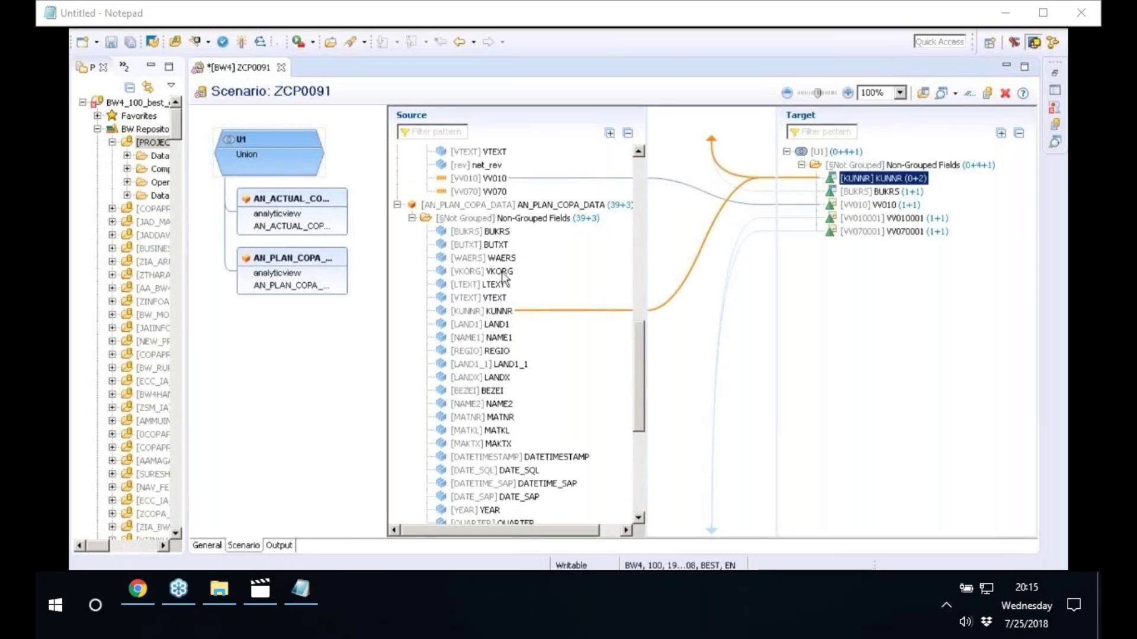
pyautogui.moveTo(480, 231); pyautogui.dragTo(888, 190)
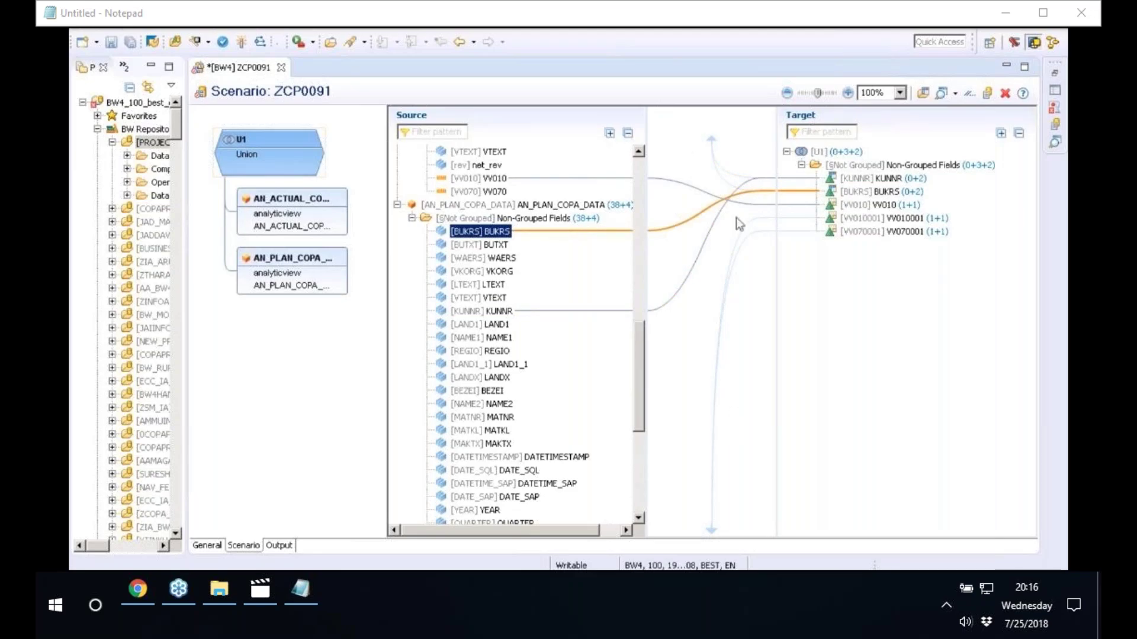
# Review the source assignments of the target fields KUNNR, VV010, VV010001 and VV070001.
pyautogui.click(891, 180)
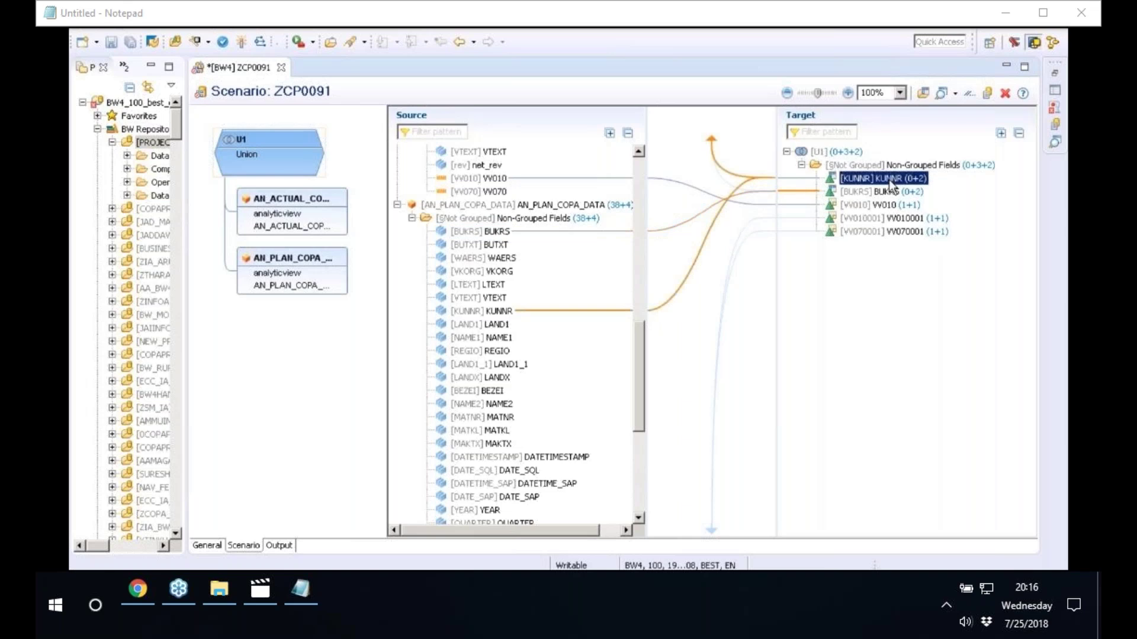
pyautogui.click(891, 207)
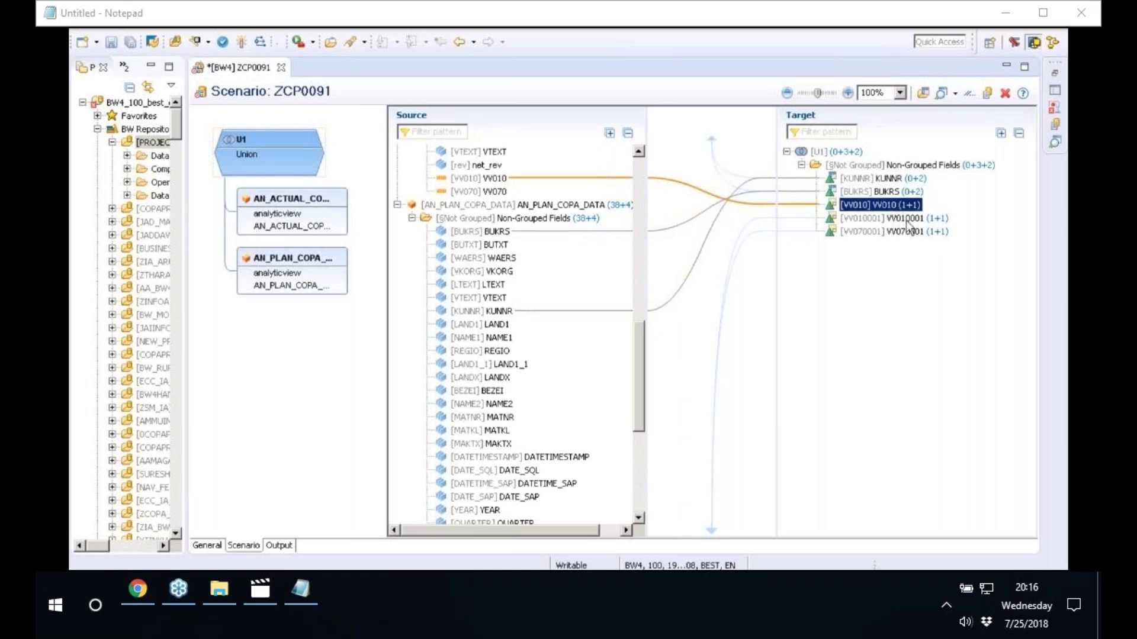
pyautogui.click(905, 218)
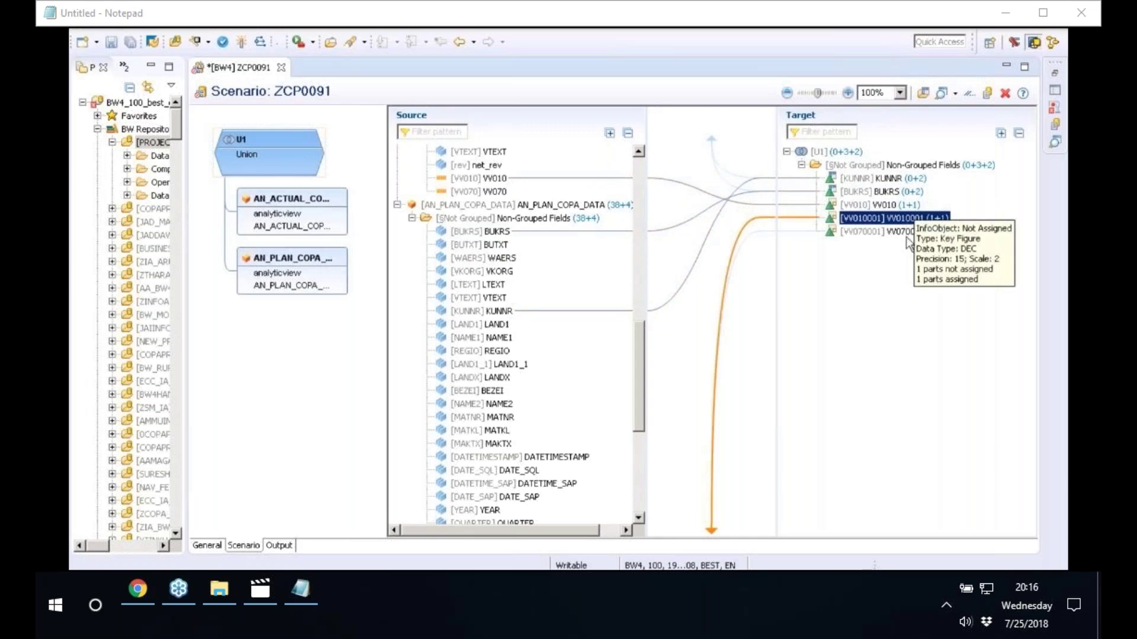
pyautogui.click(905, 232)
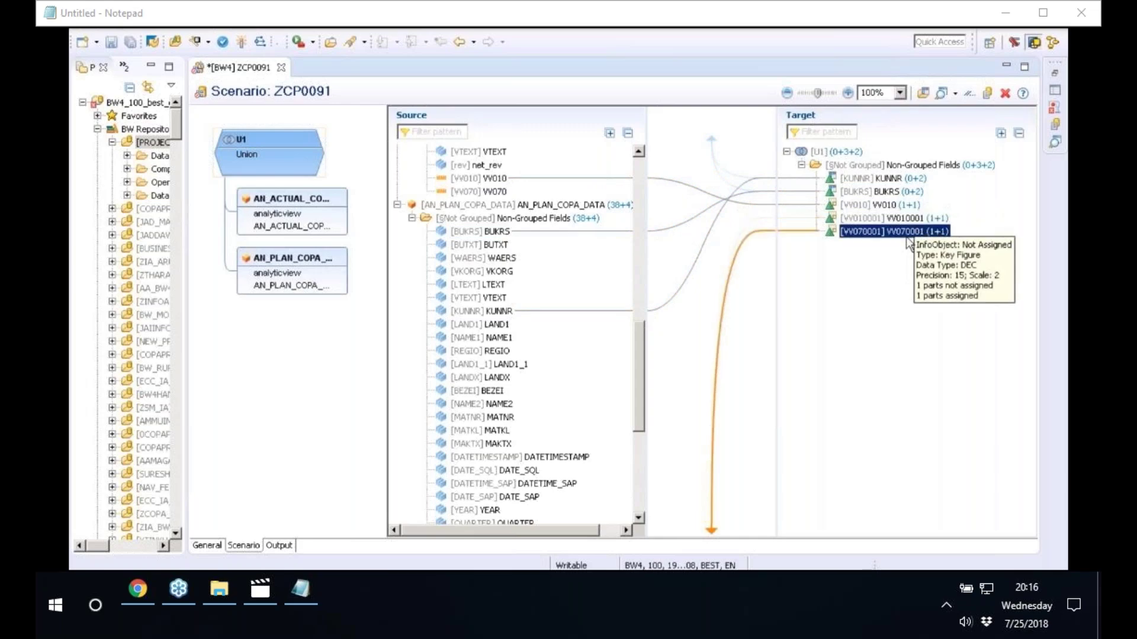
# Activate CompositeProvider ZCP0091 and select it among the CompositeProviders of PROJECT_B4H in the repository tree.
pyautogui.click(244, 44)
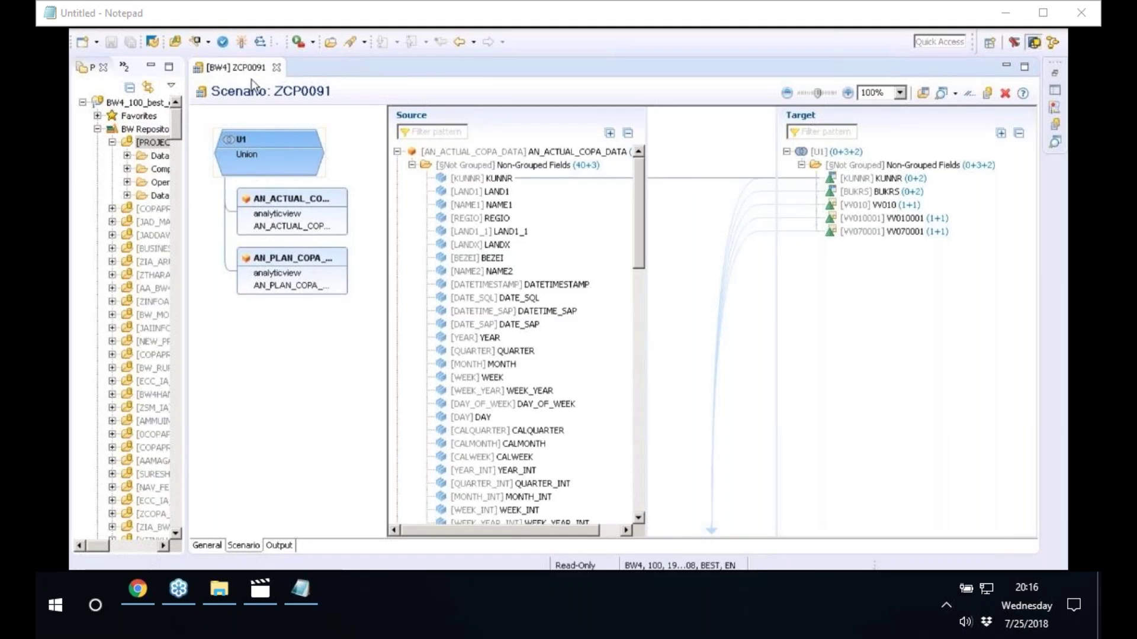
pyautogui.moveTo(185, 152); pyautogui.dragTo(296, 136)
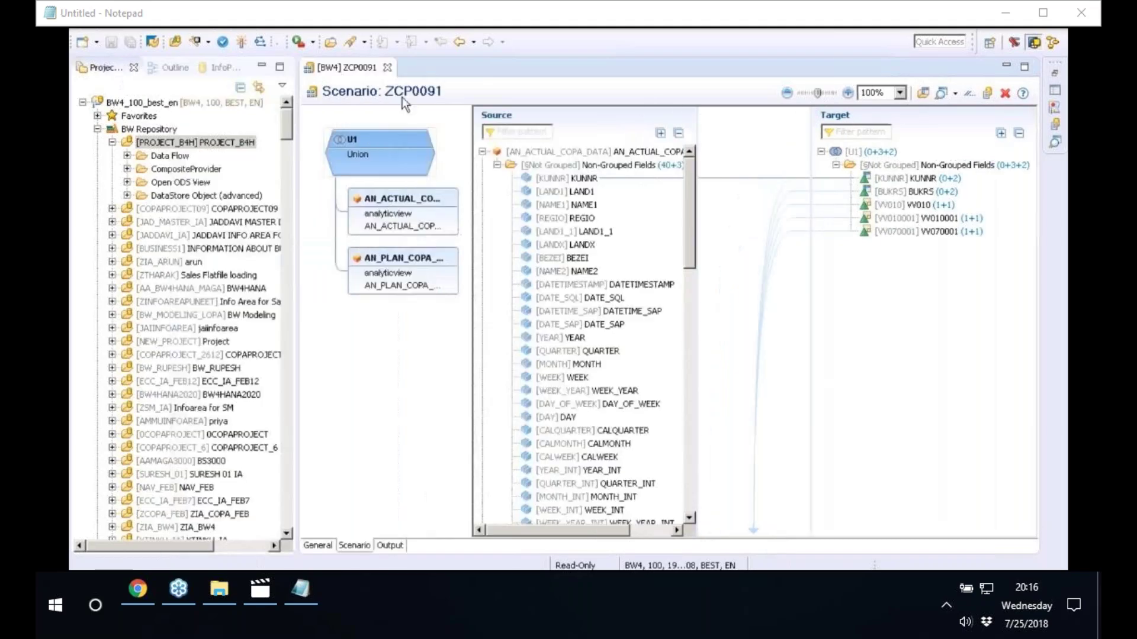
pyautogui.click(127, 170)
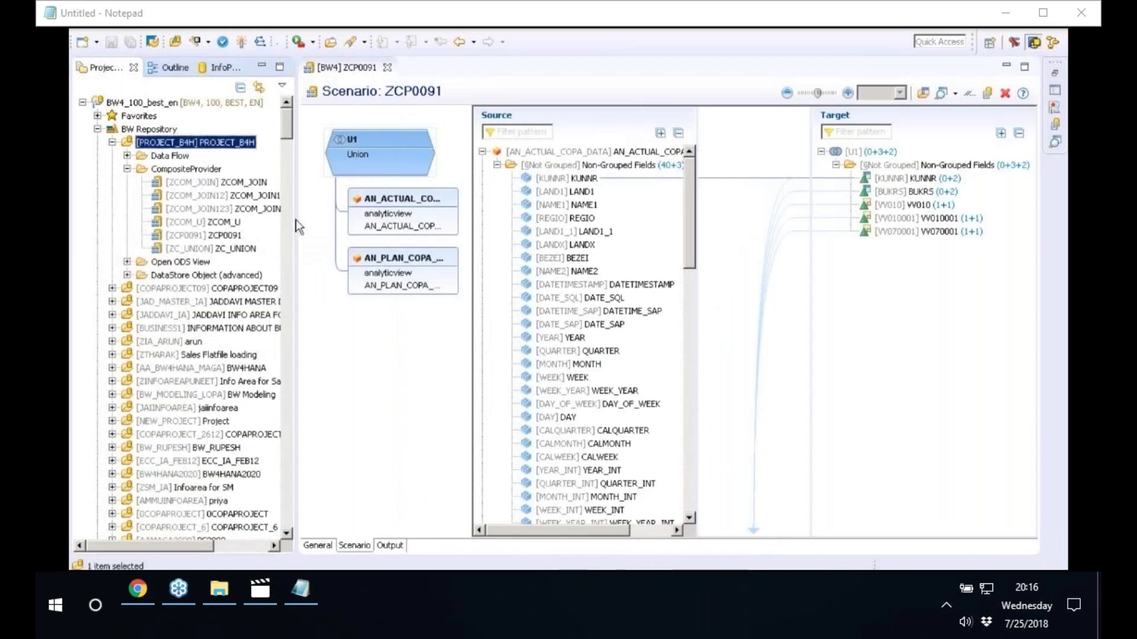
pyautogui.moveTo(296, 220); pyautogui.dragTo(315, 223)
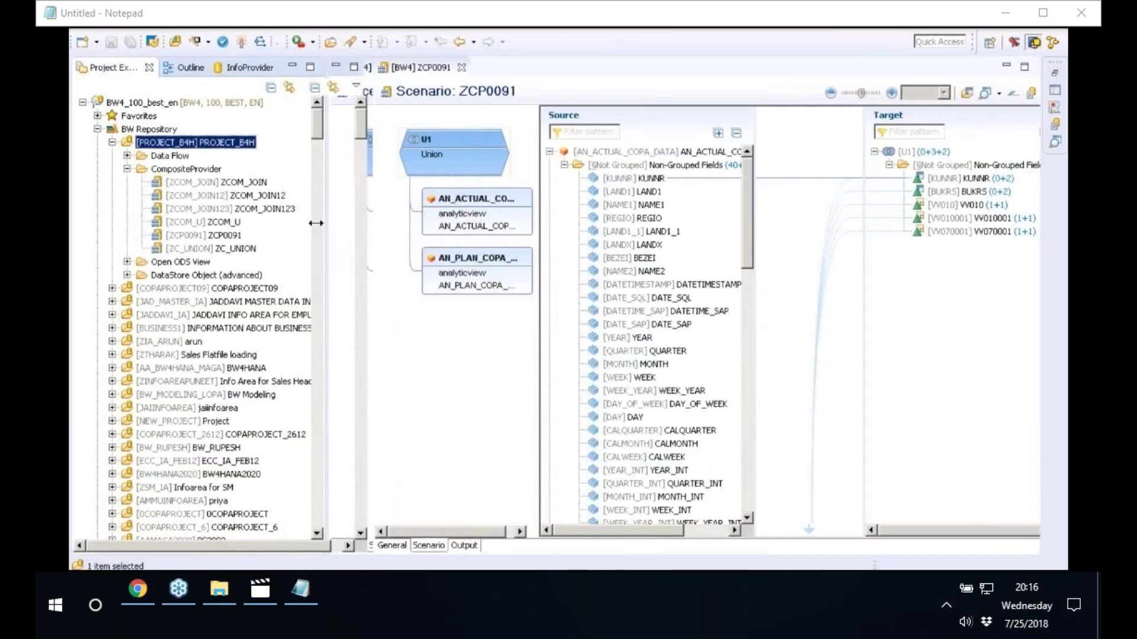
pyautogui.click(204, 236)
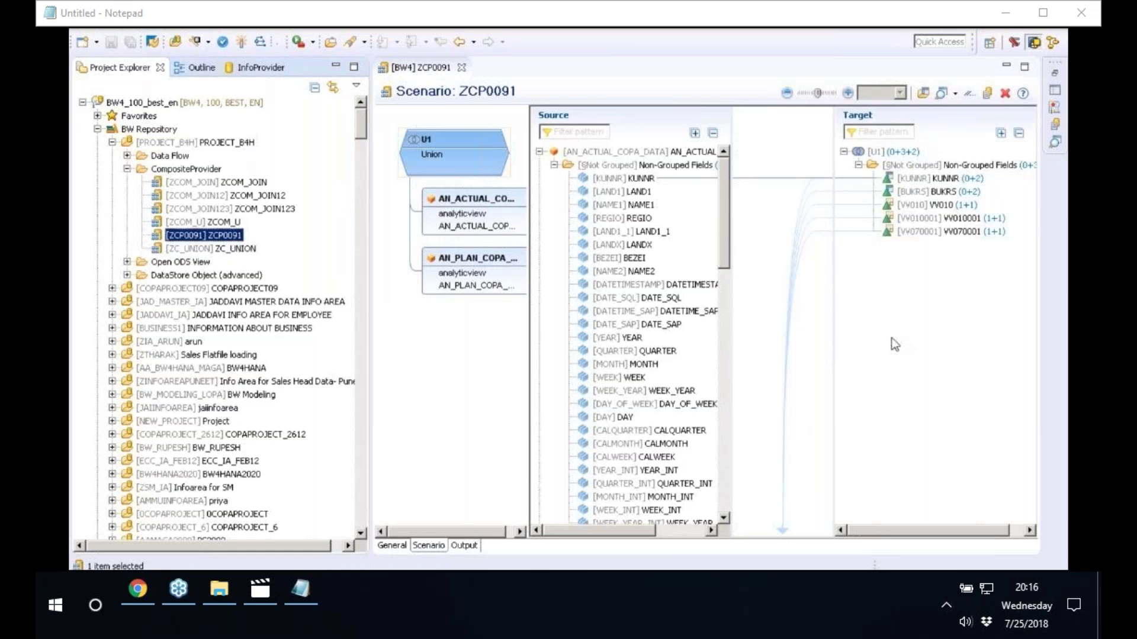
# Open the ZCP0091 data preview as Analytics List UIBB and dismiss the Internet Explorer security warning.
pyautogui.click(954, 96)
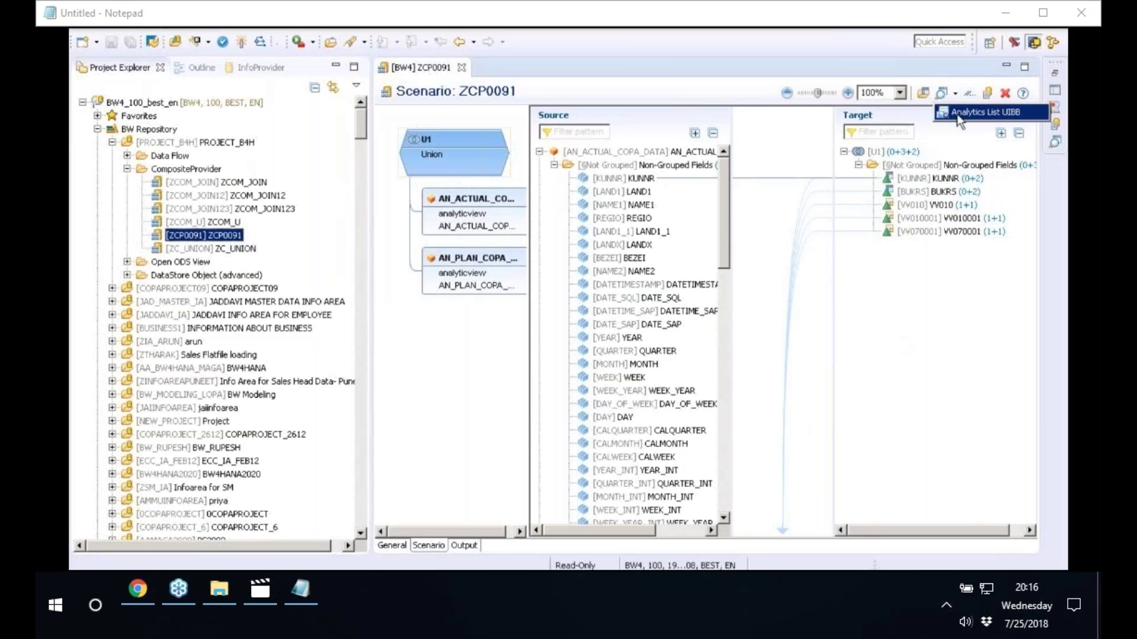
pyautogui.click(958, 114)
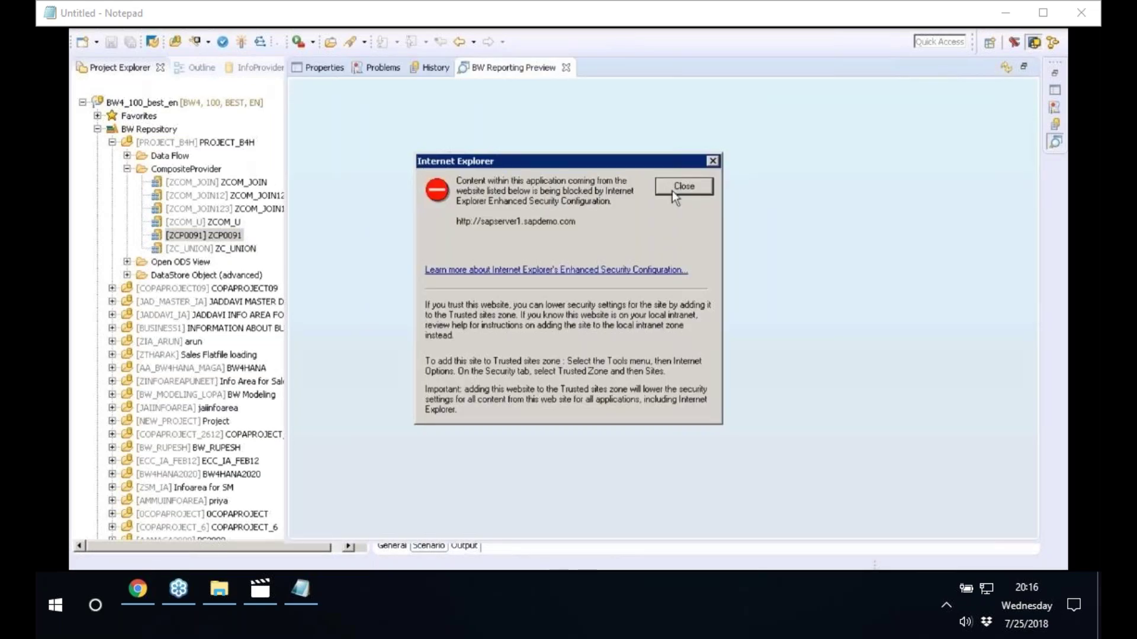
pyautogui.click(673, 191)
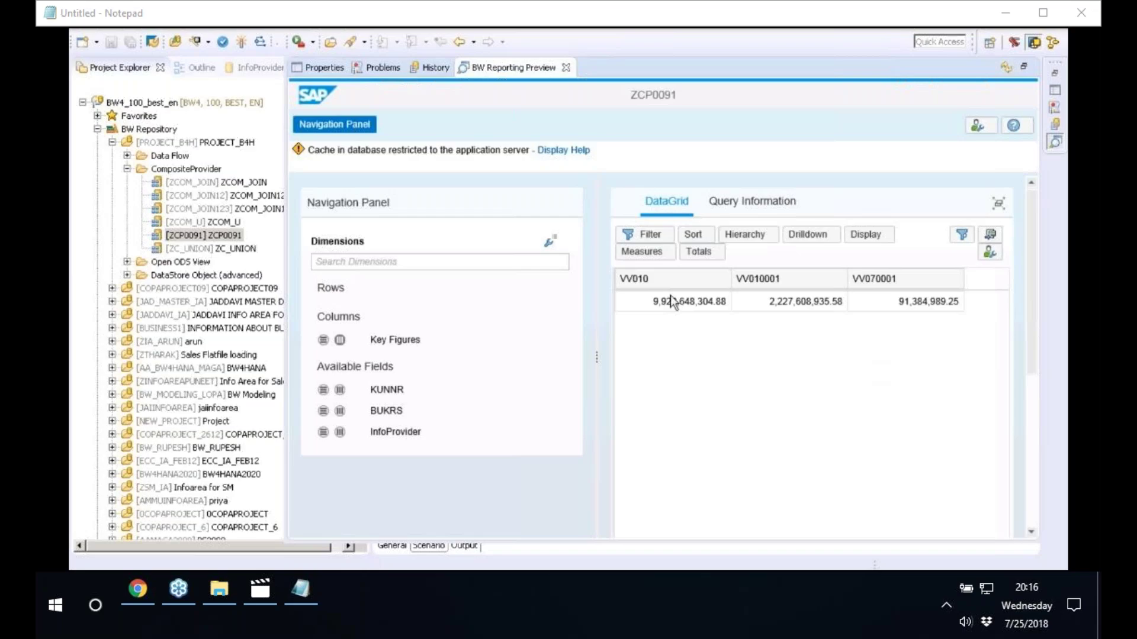
# Try to break the ZCP0091 preview down by BUKRS, first in rows and then in columns with Key Figures in rows.
pyautogui.click(323, 411)
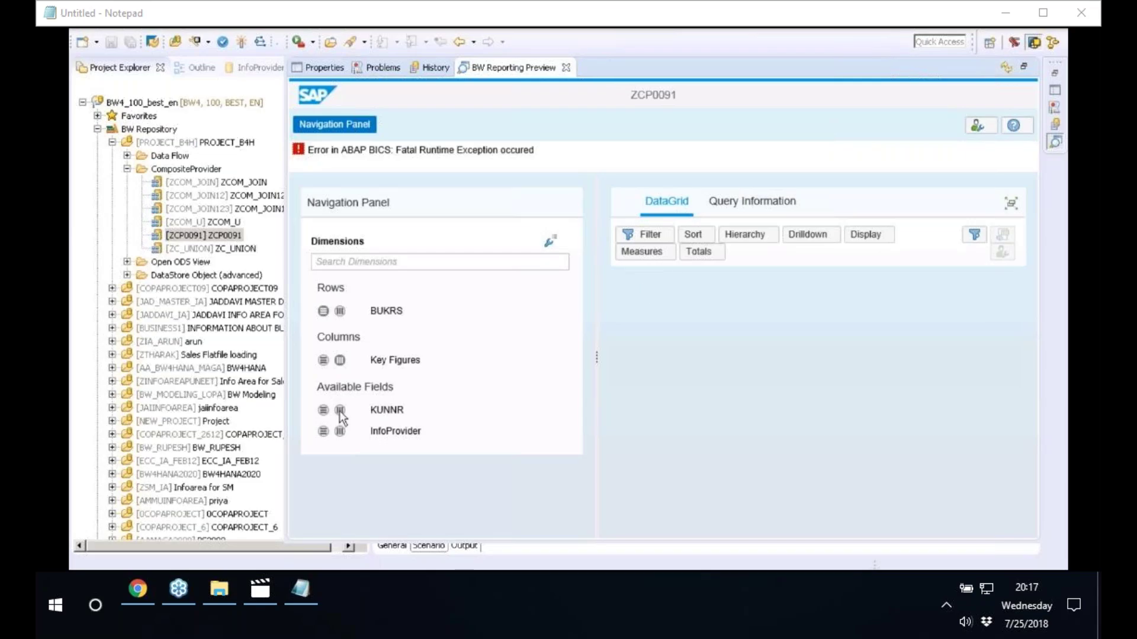
pyautogui.click(341, 312)
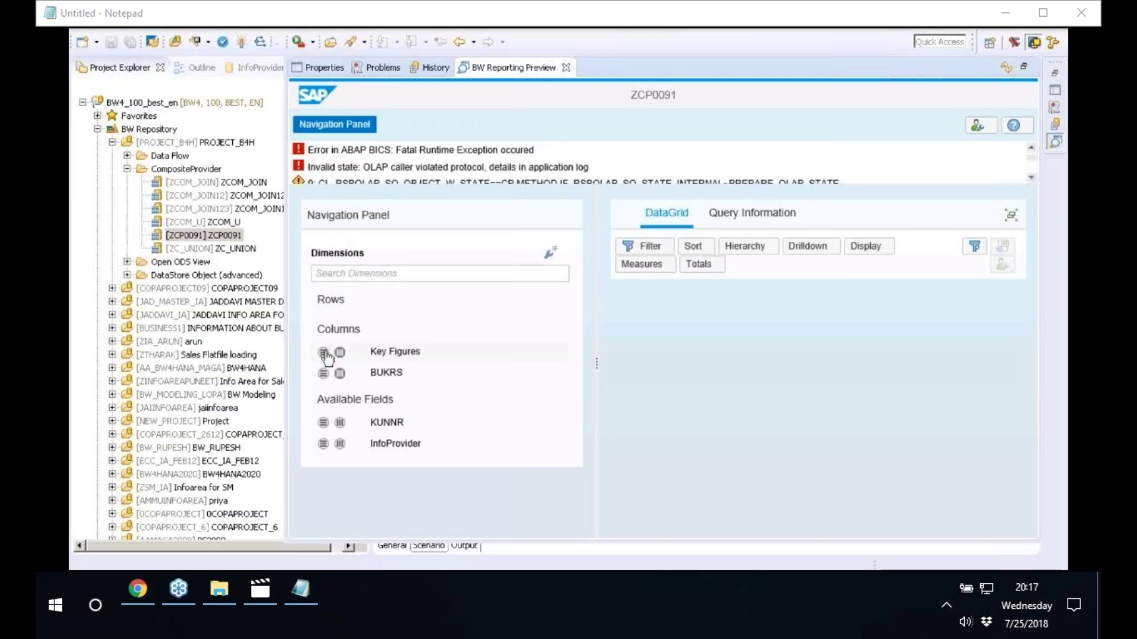
pyautogui.click(324, 353)
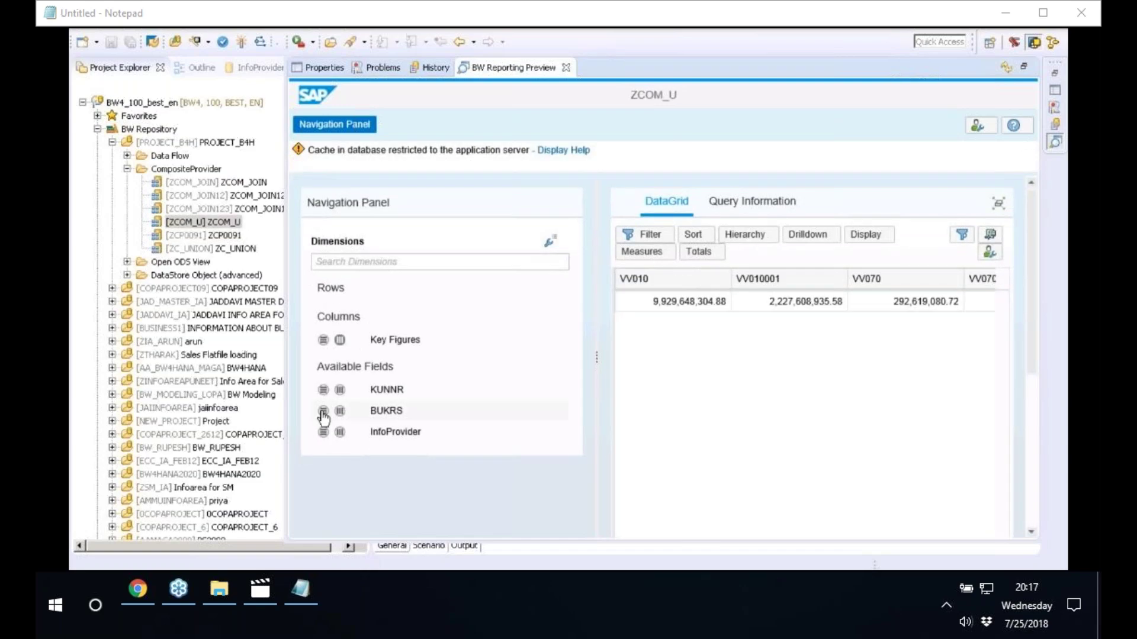
# Break the key figures in the ZCOM_U preview down by BUKRS and InfoProvider in rows.
pyautogui.click(323, 413)
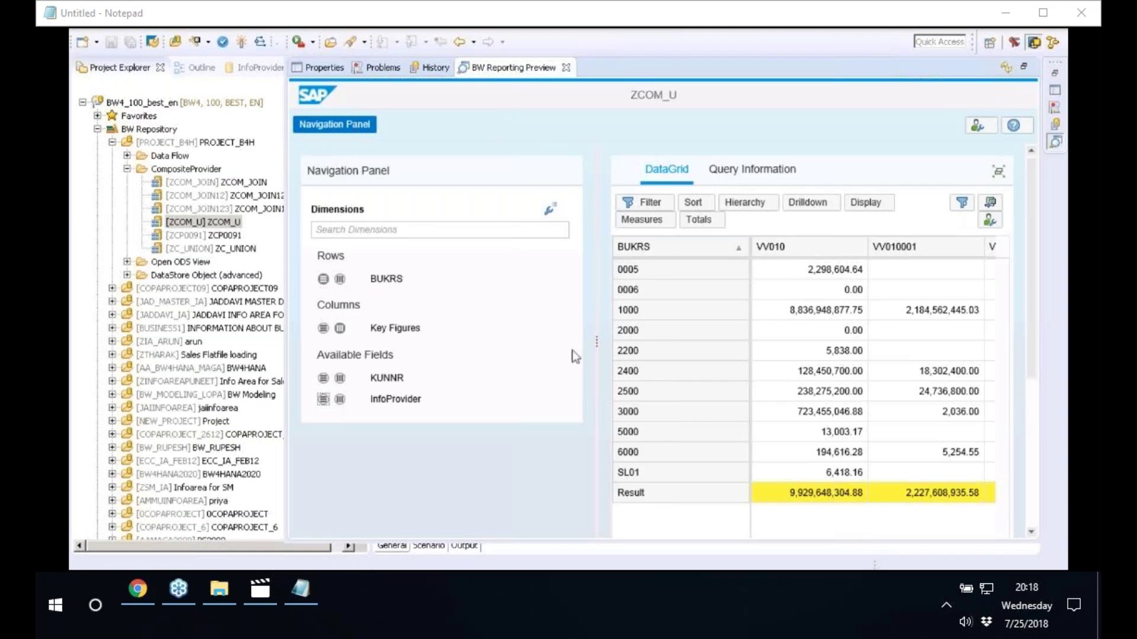
pyautogui.click(323, 400)
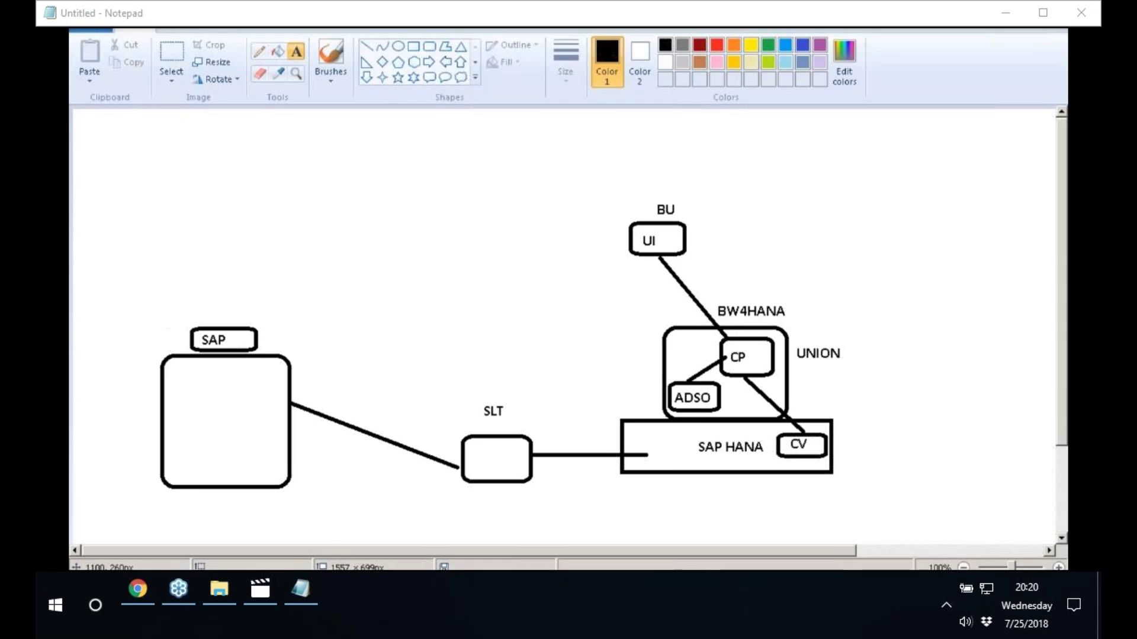
# Replace the architecture sketch with a blank canvas and draw three rounded rectangles in a row, the middle one about 241 × 65 px.
pyautogui.press('super')
pyautogui.click(158, 151)
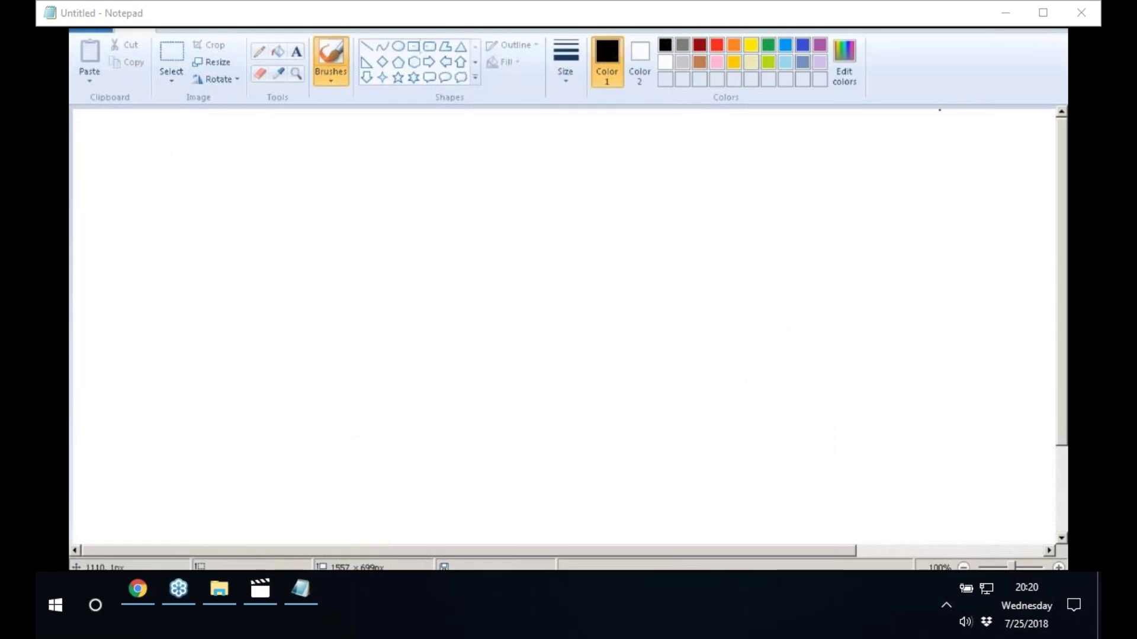
pyautogui.click(429, 46)
pyautogui.moveTo(235, 222)
pyautogui.mouseDown()
pyautogui.moveTo(405, 240)
pyautogui.moveTo(422, 265)
pyautogui.mouseUp()
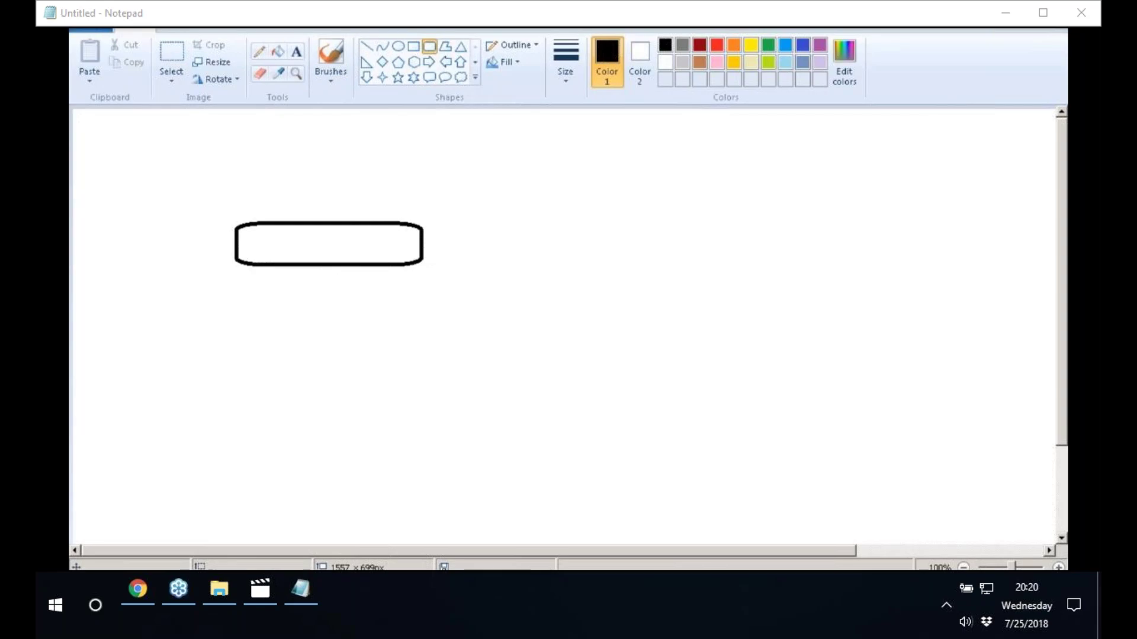
pyautogui.hotkey('ctrl', 'z')
pyautogui.moveTo(181, 251); pyautogui.dragTo(372, 296)
pyautogui.moveTo(485, 257); pyautogui.dragTo(674, 306)
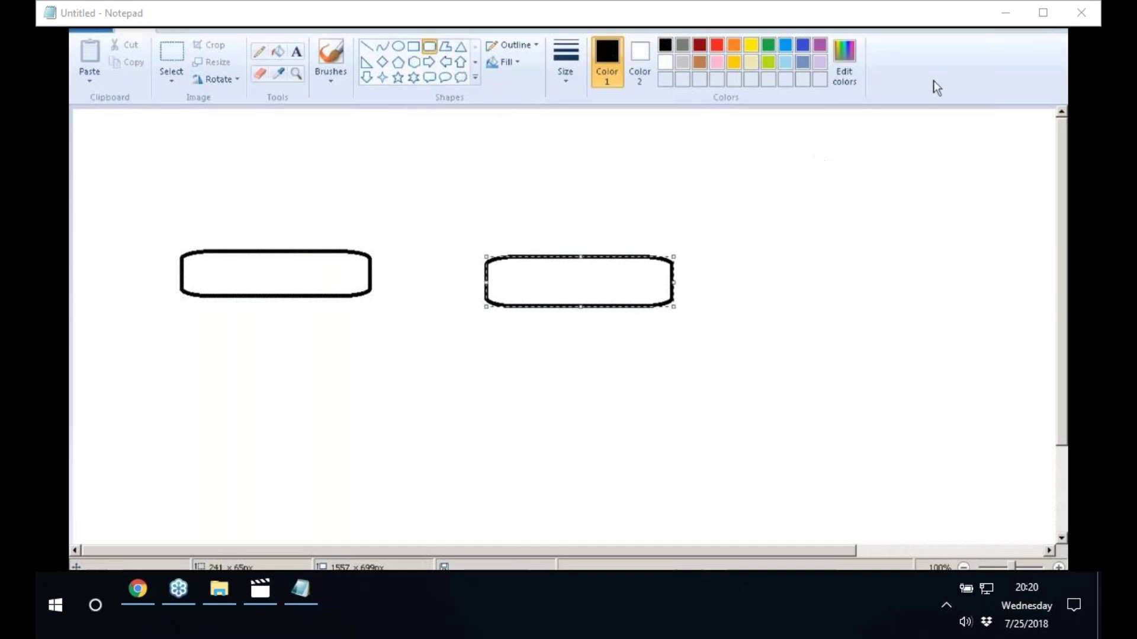
pyautogui.click(817, 244)
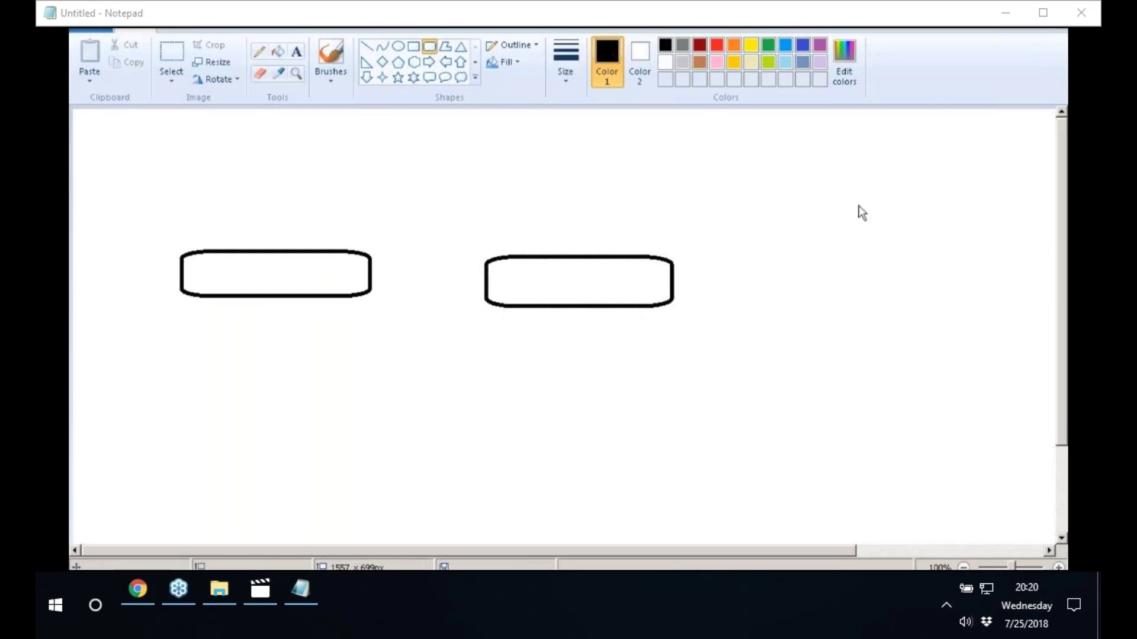
pyautogui.moveTo(770, 258); pyautogui.dragTo(936, 295)
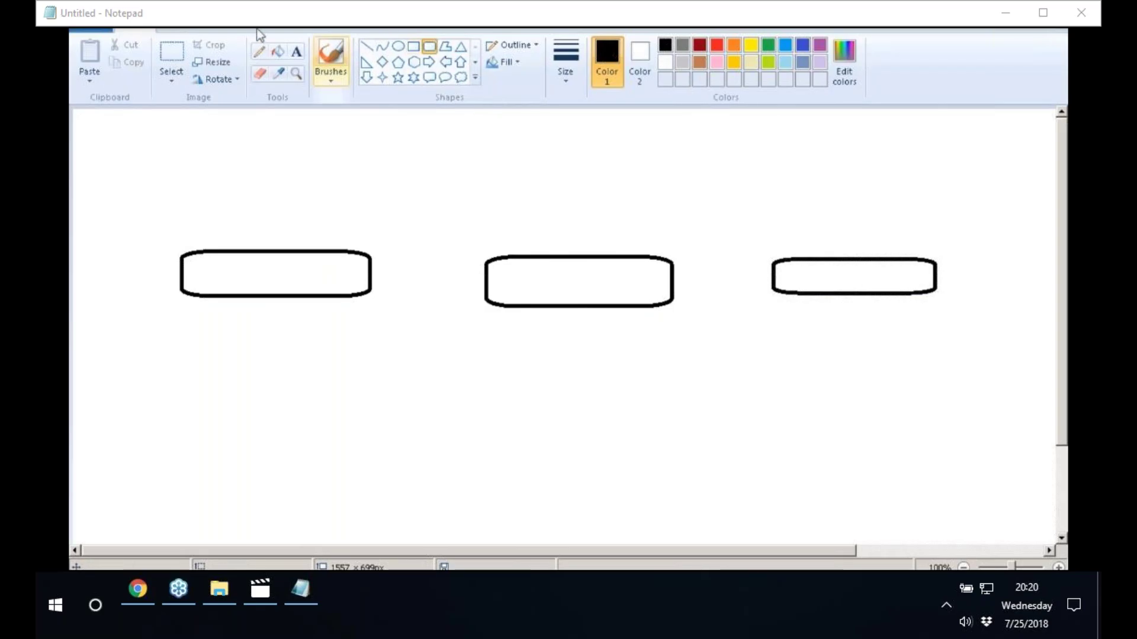
# Label the first rounded rectangle of the row "OPEN ODS VIEW".
pyautogui.click(296, 52)
pyautogui.click(221, 266)
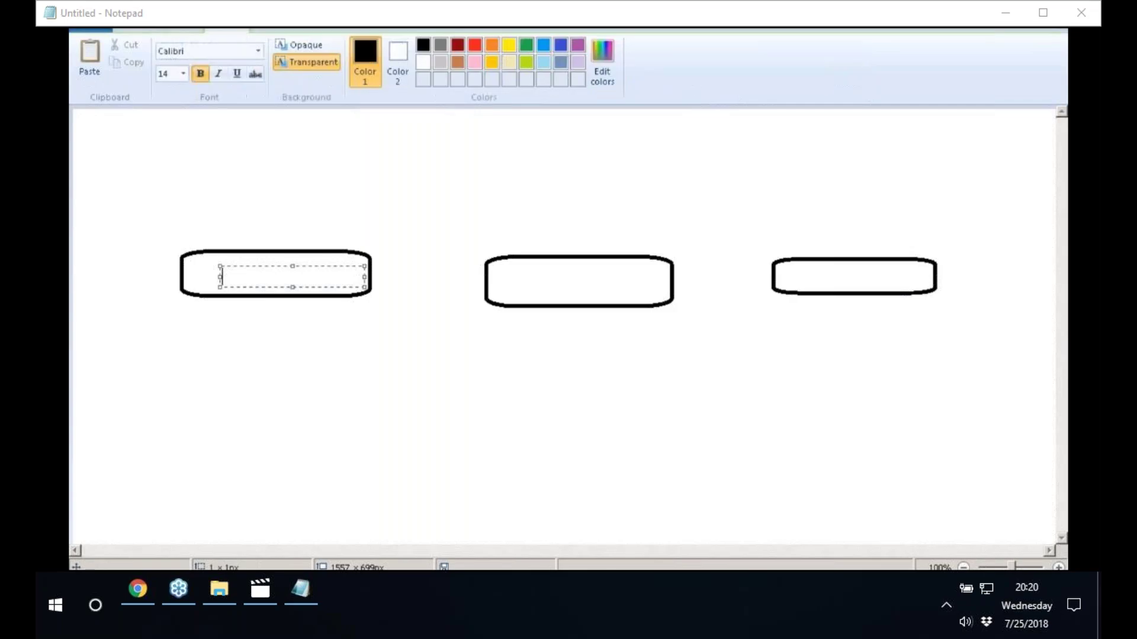
pyautogui.write('OPEN ODS VIEW')
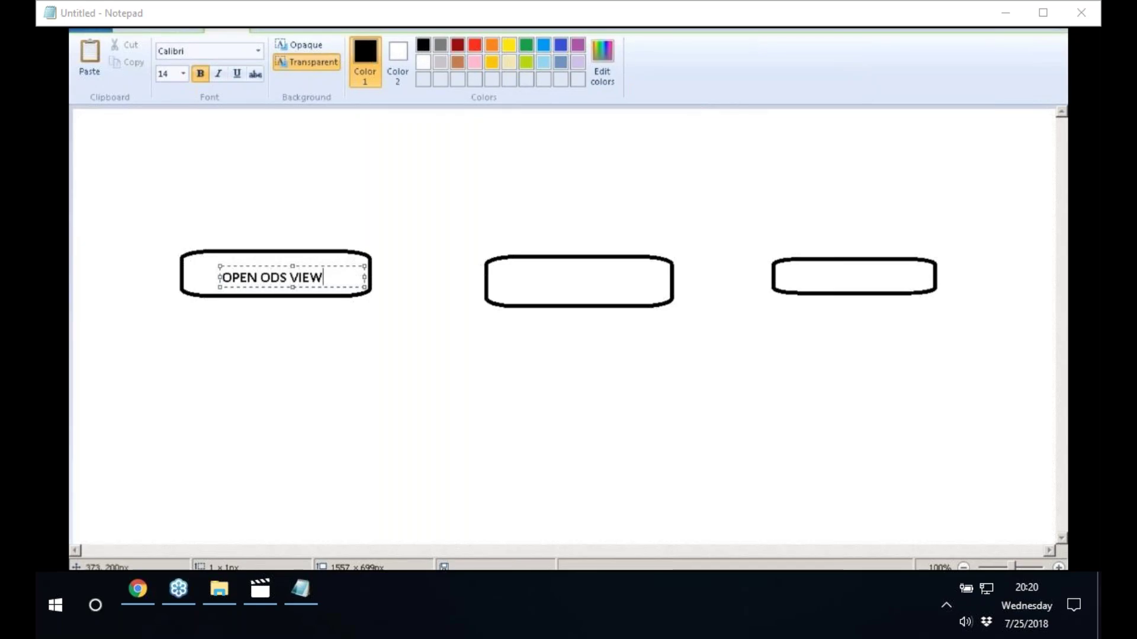
pyautogui.click(403, 247)
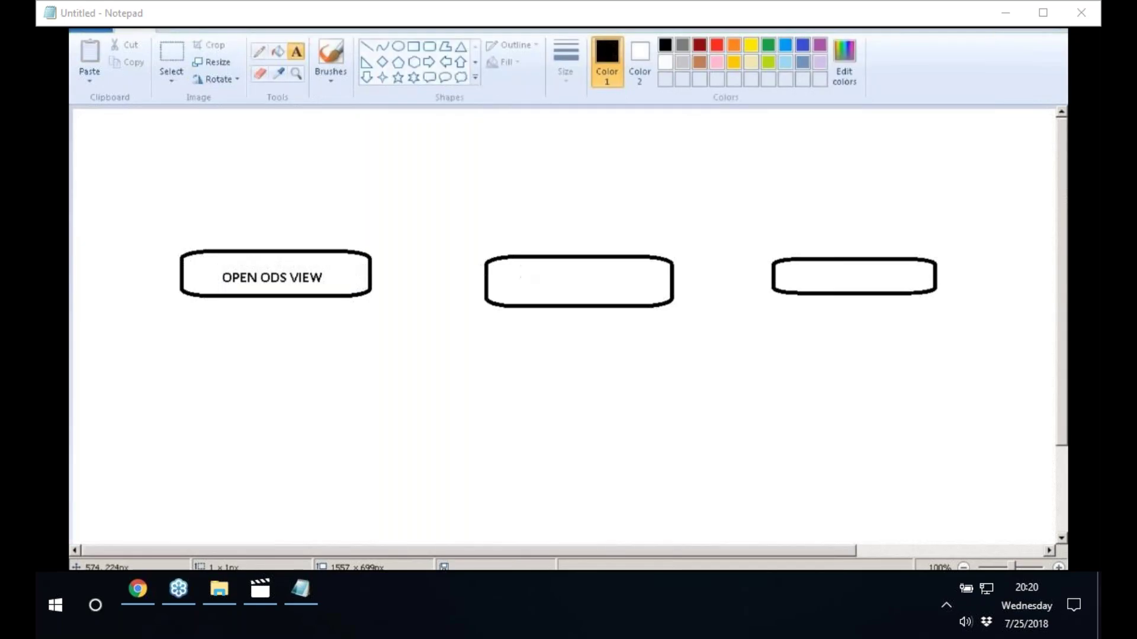
# Label the middle rounded rectangle of the row "AD DSO" and the third one "CP".
pyautogui.click(519, 273)
pyautogui.write('AD')
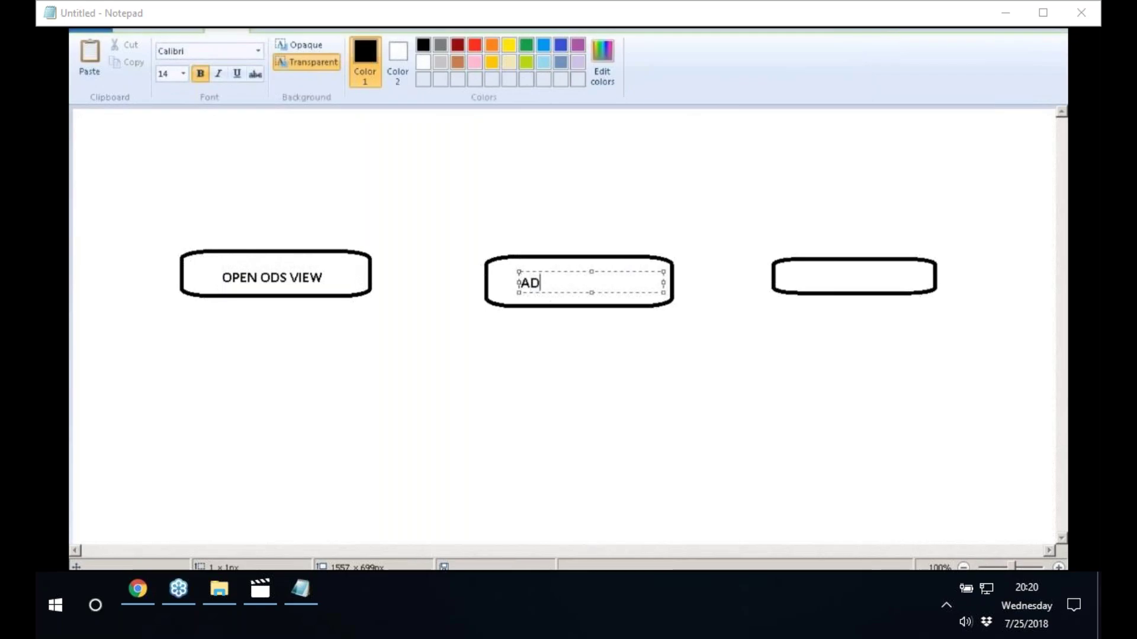
pyautogui.write(' DSO')
pyautogui.click(699, 177)
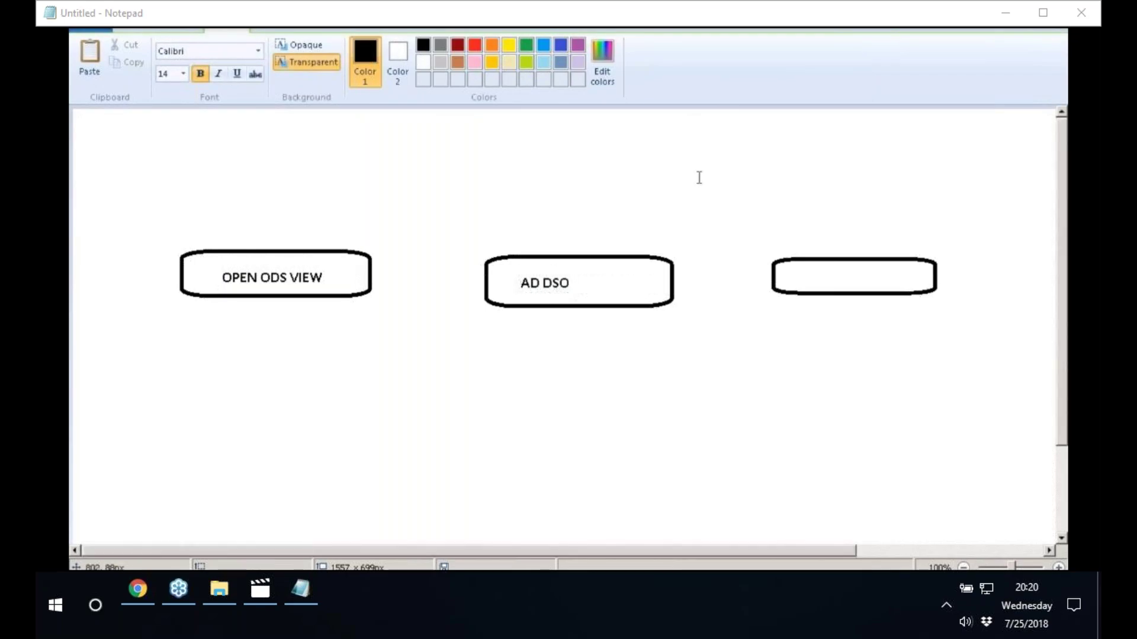
pyautogui.click(807, 276)
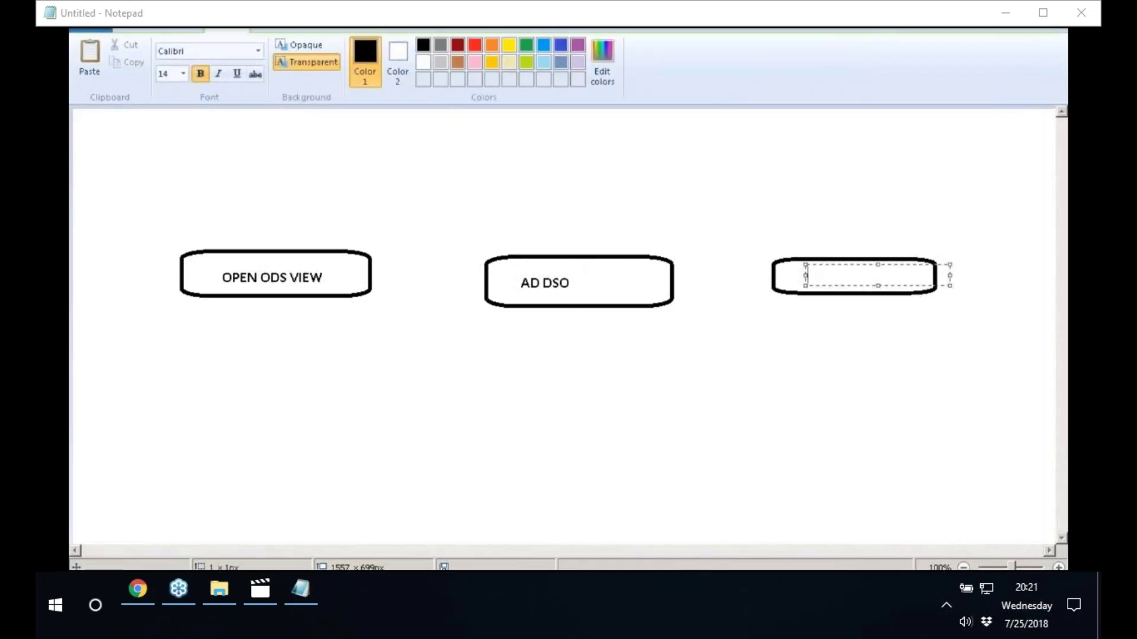
pyautogui.write('CP')
pyautogui.click(710, 244)
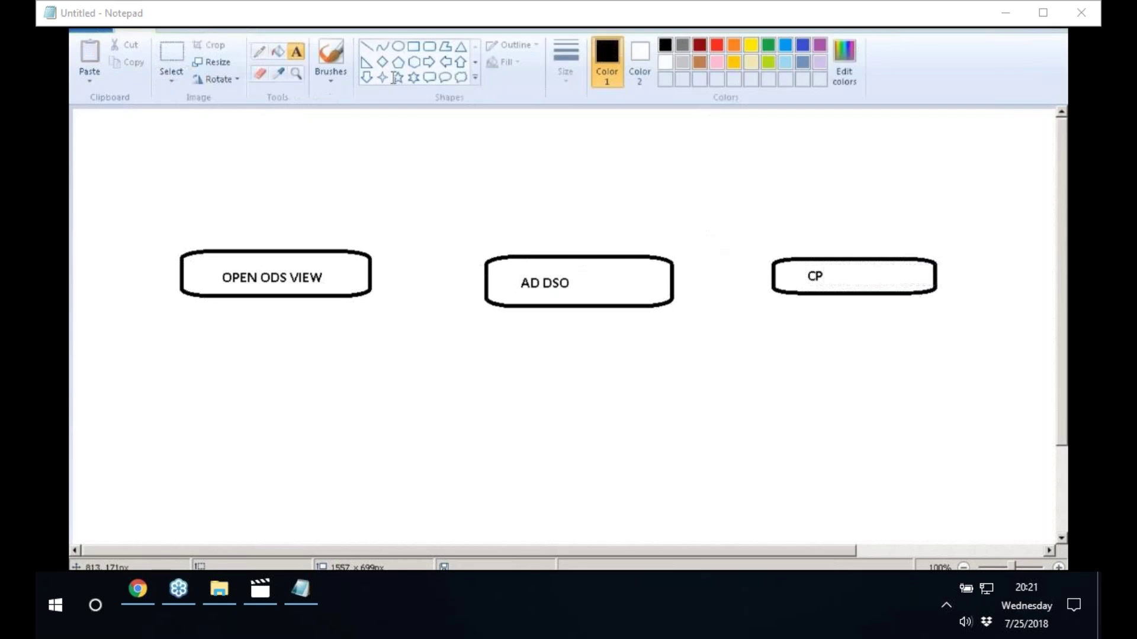
# Enclose the three labelled boxes in one large rounded rectangle and draw a slanted line down from the OPEN ODS VIEW box.
pyautogui.click(433, 46)
pyautogui.moveTo(163, 223); pyautogui.dragTo(975, 328)
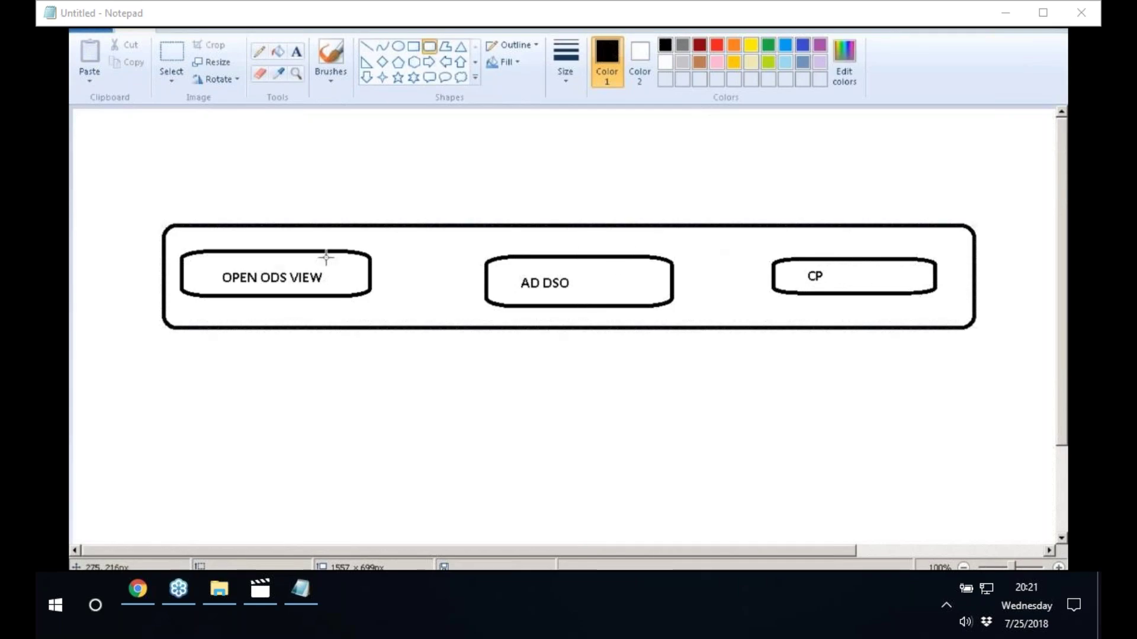
pyautogui.click(366, 46)
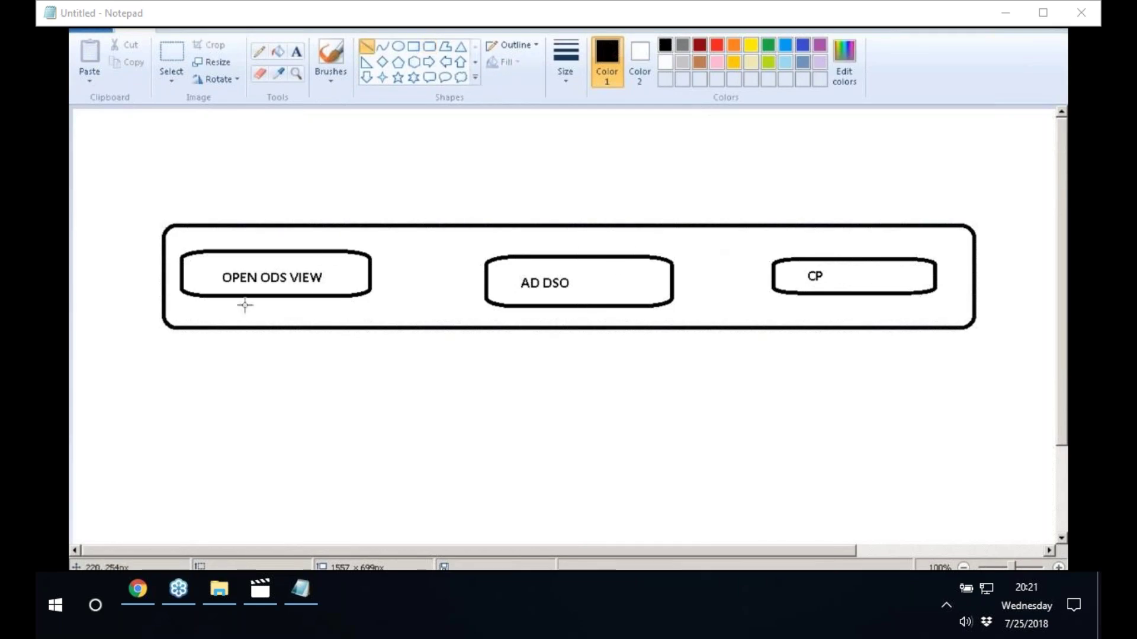
pyautogui.moveTo(244, 297); pyautogui.dragTo(307, 474)
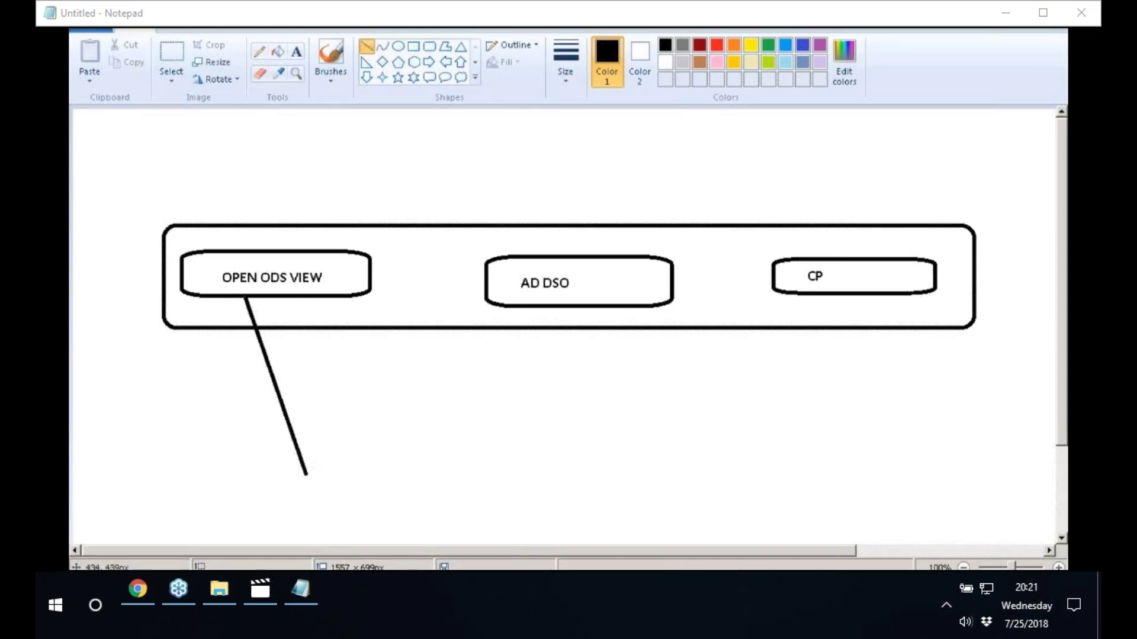
# Draw a small rounded rectangle at the lower end of the slanted line and label it "HANA / SAP - DS".
pyautogui.click(430, 46)
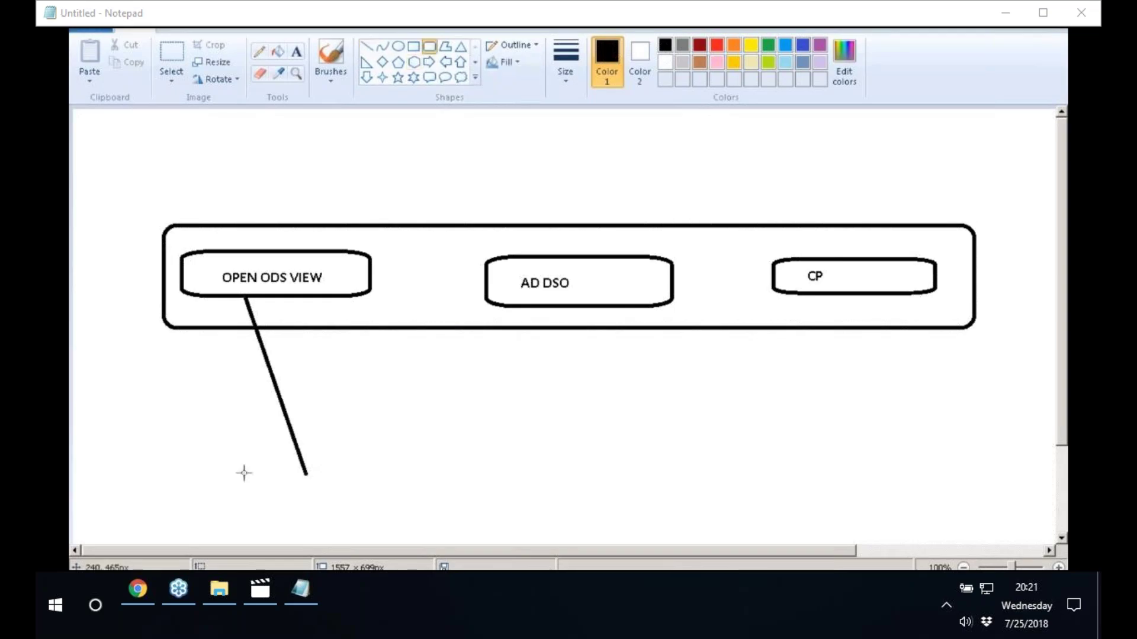
pyautogui.moveTo(229, 475); pyautogui.dragTo(373, 514)
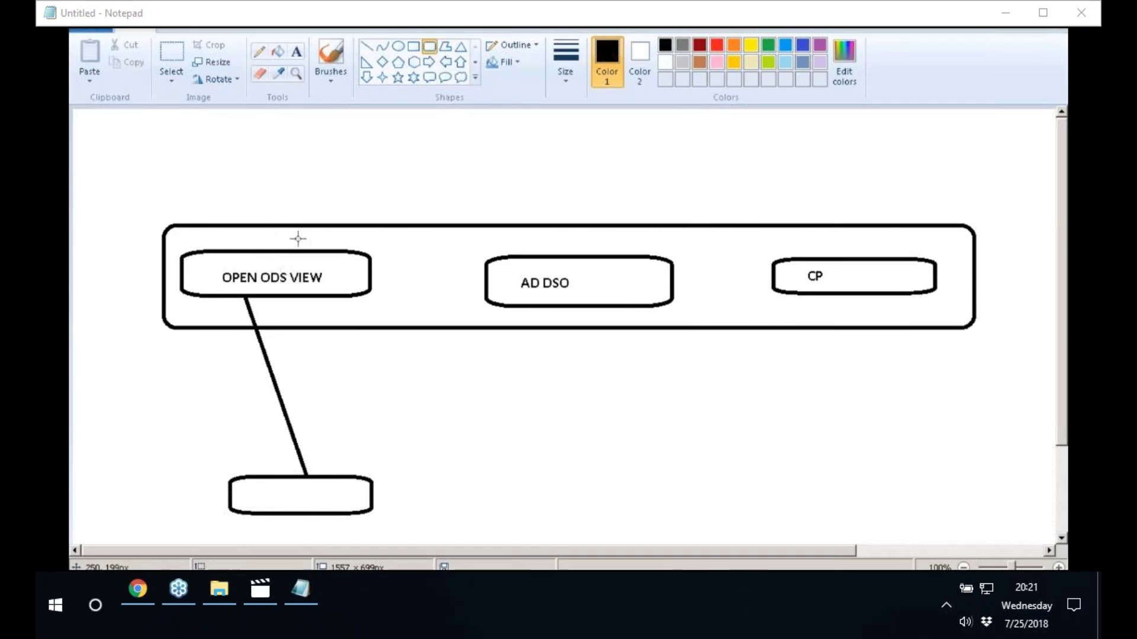
pyautogui.click(296, 51)
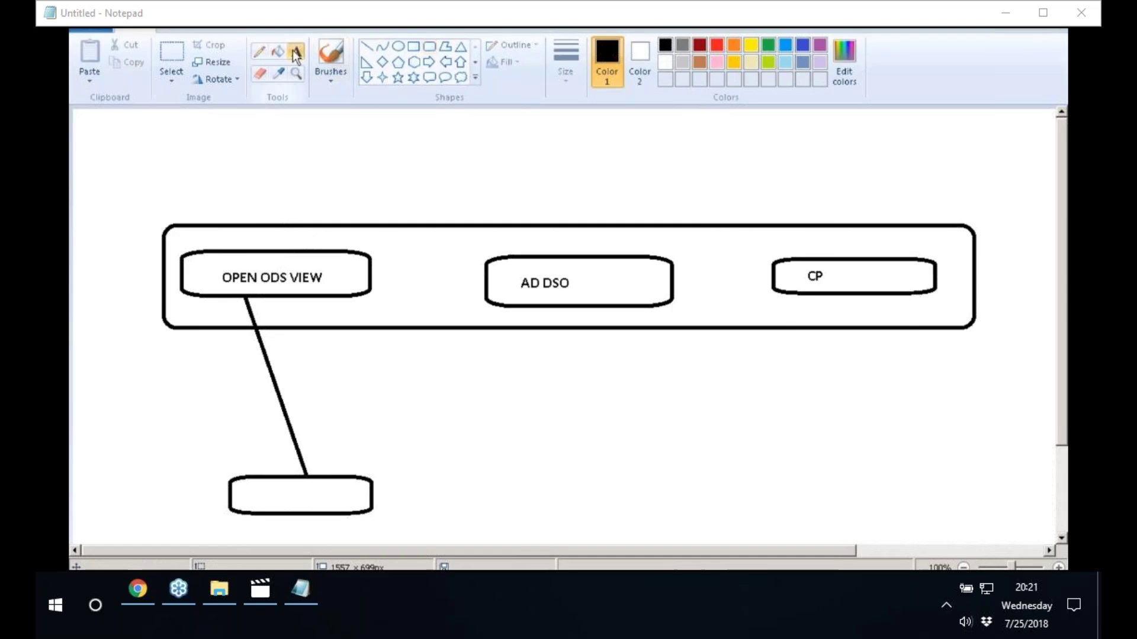
pyautogui.click(247, 487)
pyautogui.write('HANA')
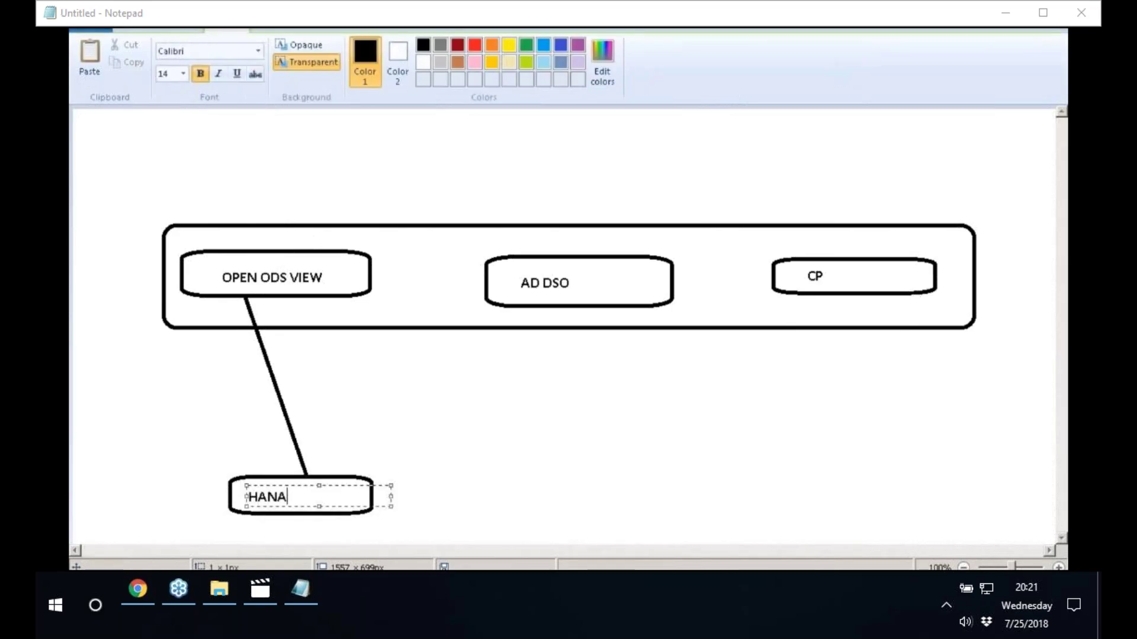
pyautogui.write(' / BW4')
pyautogui.press('BackSpace')
pyautogui.press('BackSpace')
pyautogui.press('BackSpace')
pyautogui.write('SAP')
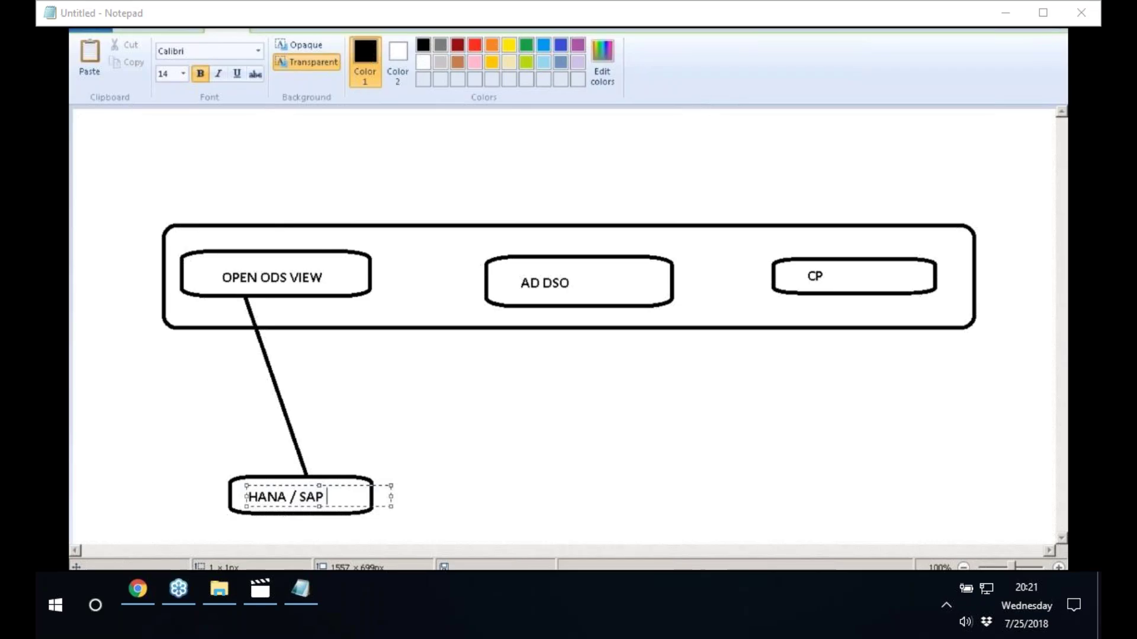
pyautogui.write(' - DS')
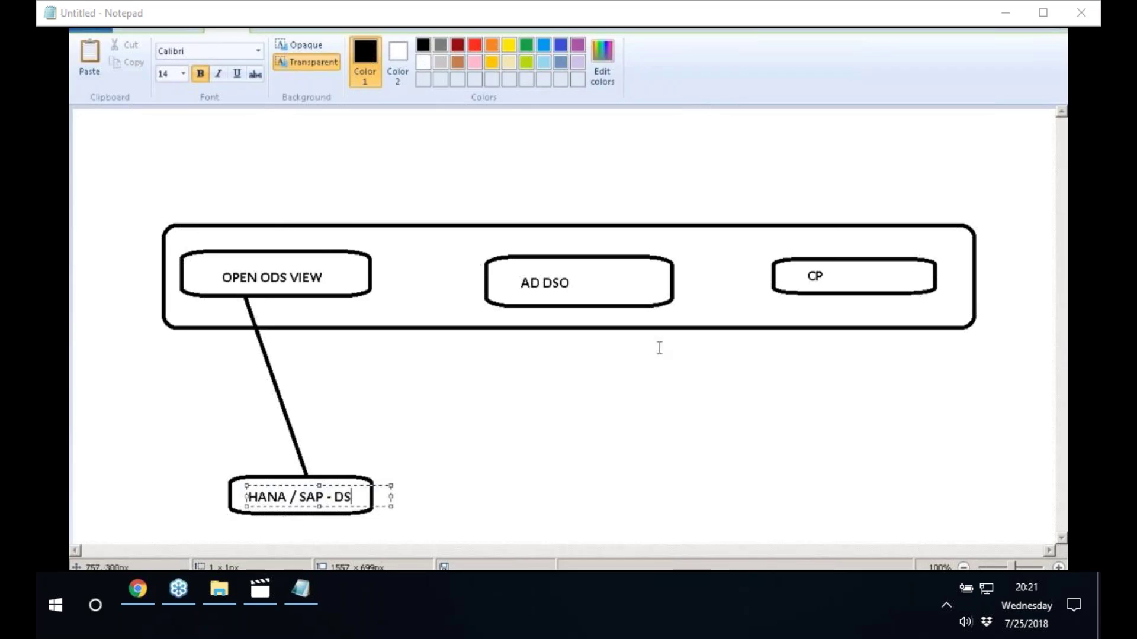
pyautogui.click(657, 347)
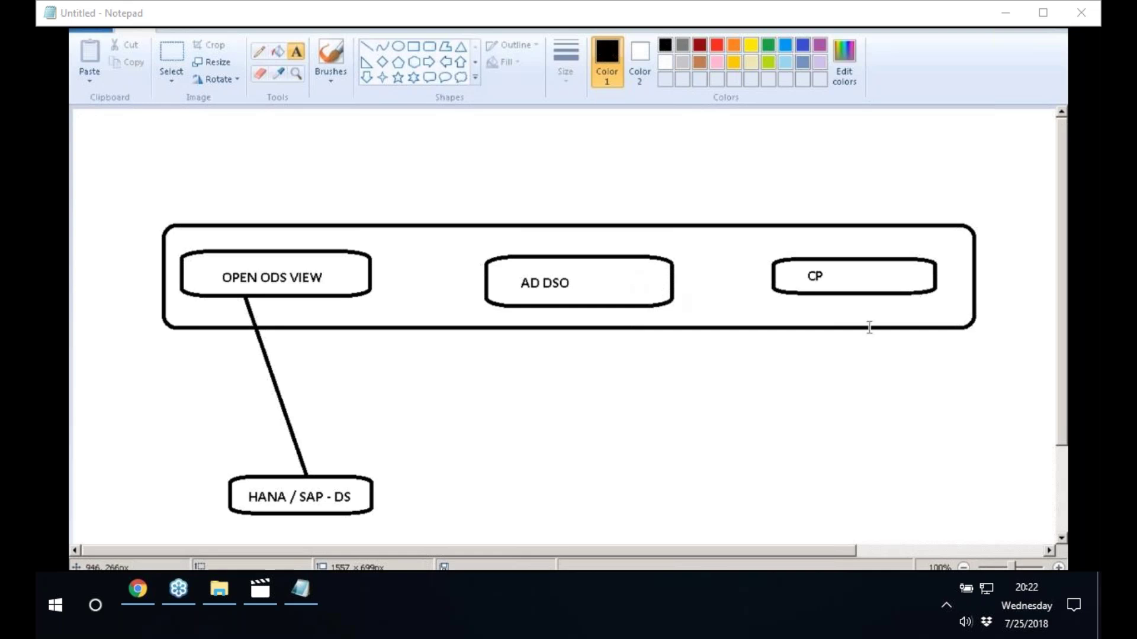
# Add the two-line text "UNION OR" and "JOIN" beside CP in the third box.
pyautogui.click(836, 264)
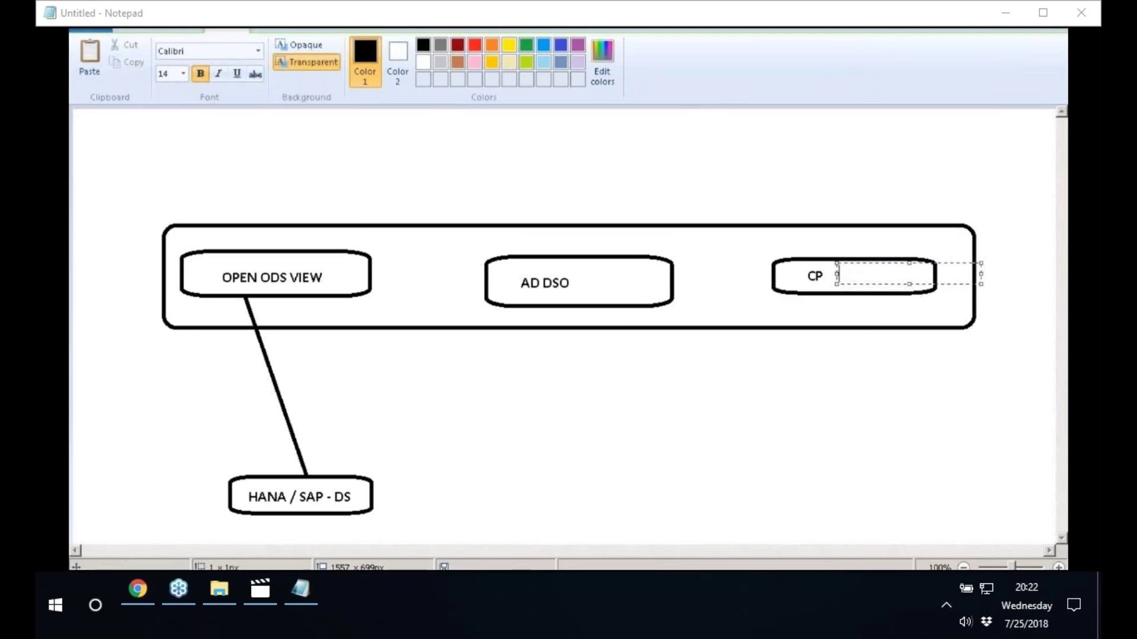
pyautogui.write('UNIO')
pyautogui.press('BackSpace')
pyautogui.press('BackSpace')
pyautogui.press('BackSpace')
pyautogui.press('BackSpace')
pyautogui.write('UNION ')
pyautogui.write('O')
pyautogui.write('E')
pyautogui.press('BackSpace')
pyautogui.write('R')
pyautogui.press('Return')
pyautogui.write('JOIN')
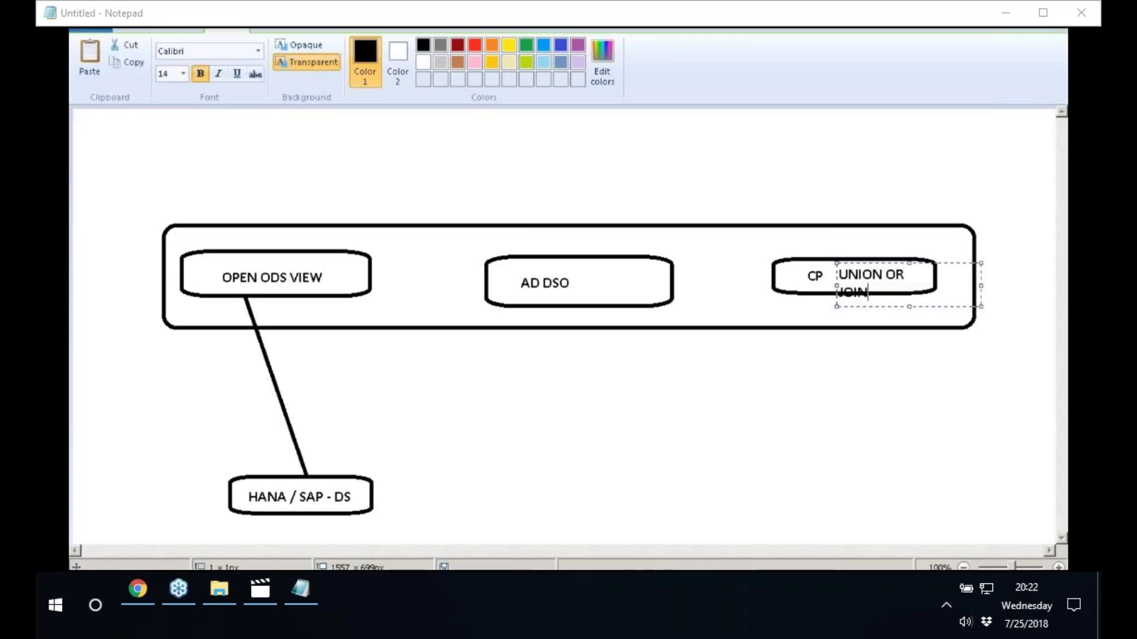